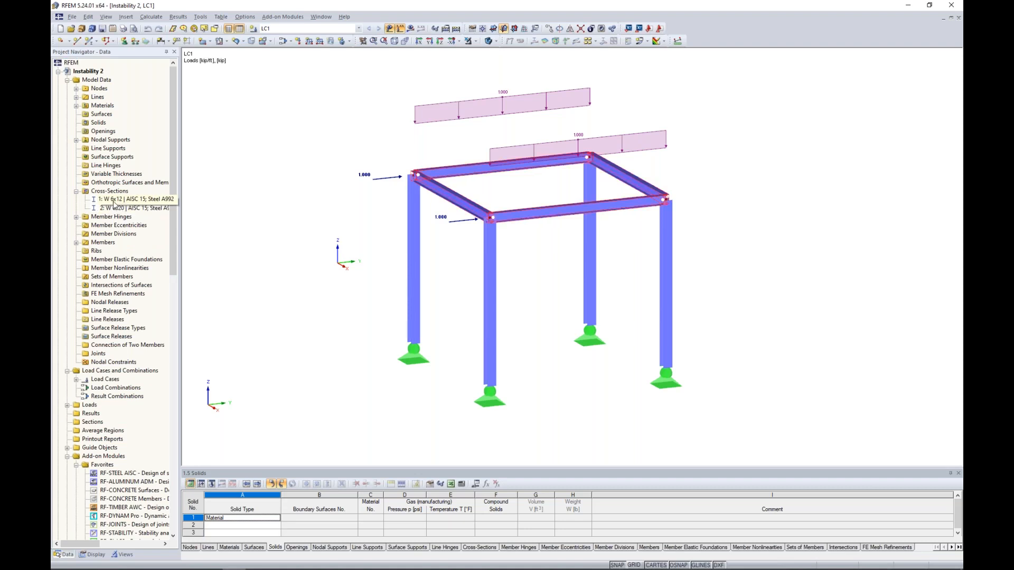
Highlight the members using the W 6x20 cross-section and review the nodal support conditions at the leftmost column base.
click(109, 209)
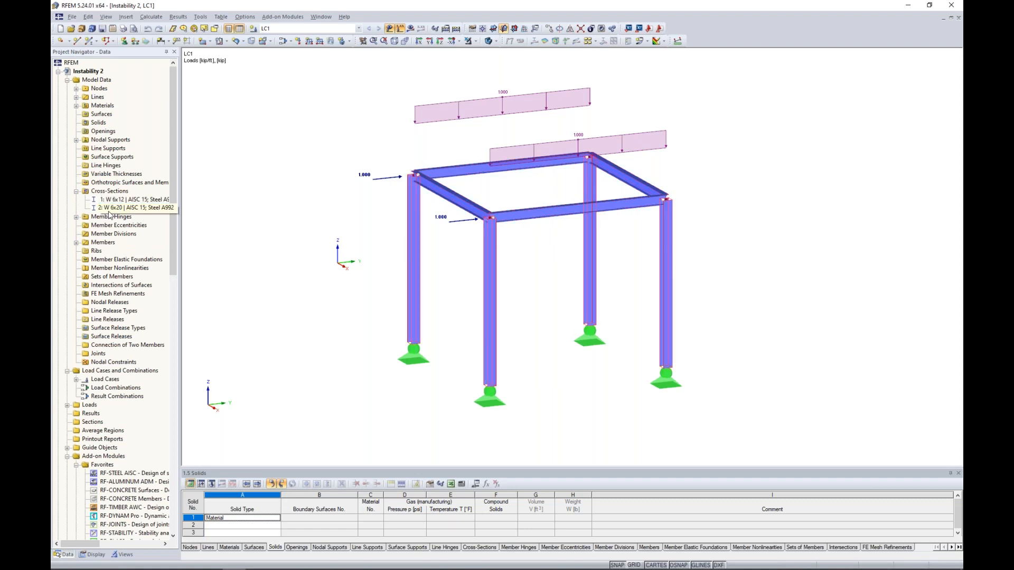
click(110, 208)
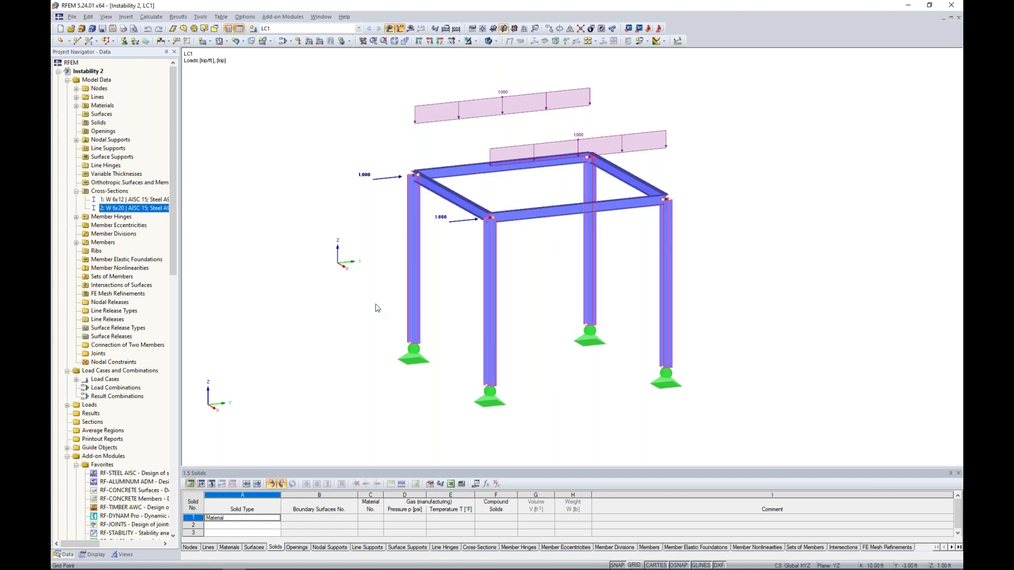
double_click(412, 359)
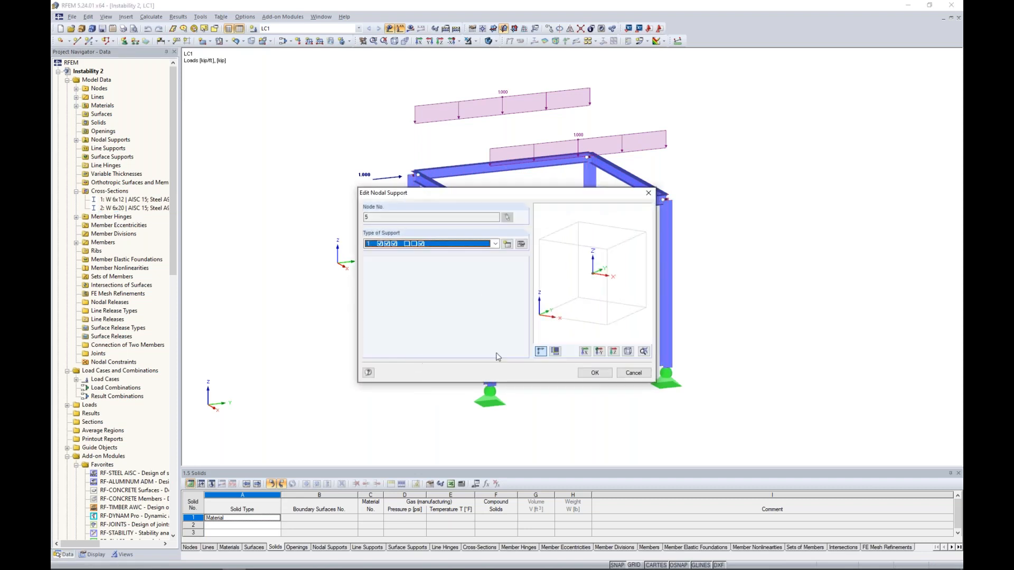
click(521, 244)
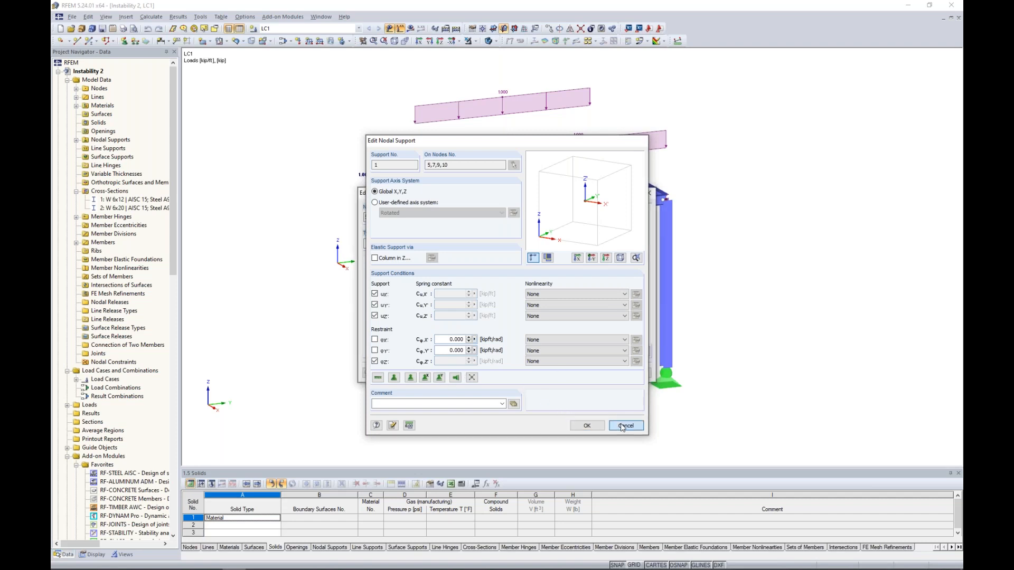
click(625, 425)
click(633, 374)
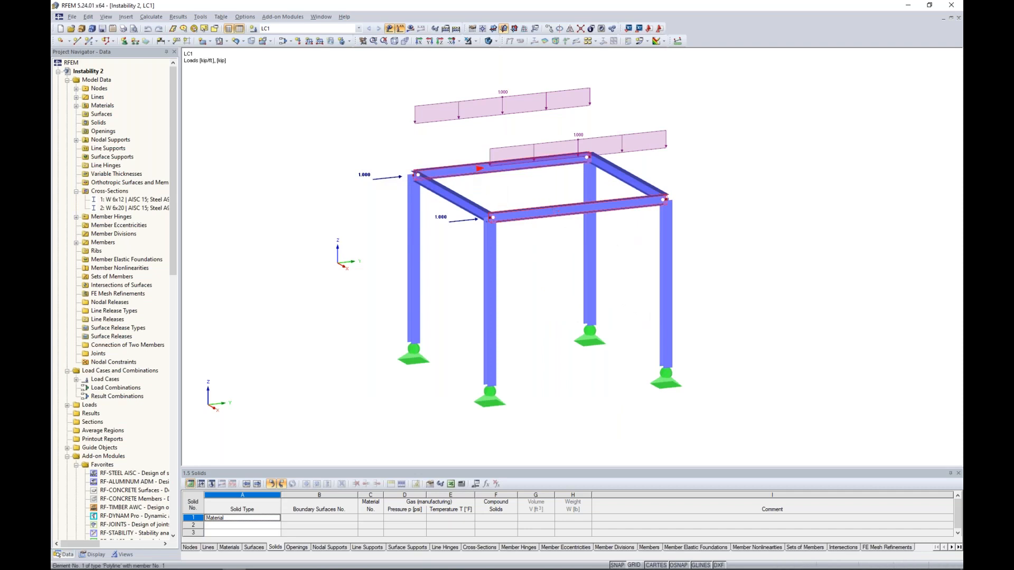
Review the member hinge conditions assigned to the W 6x12 beam along the rear top edge.
double_click(533, 163)
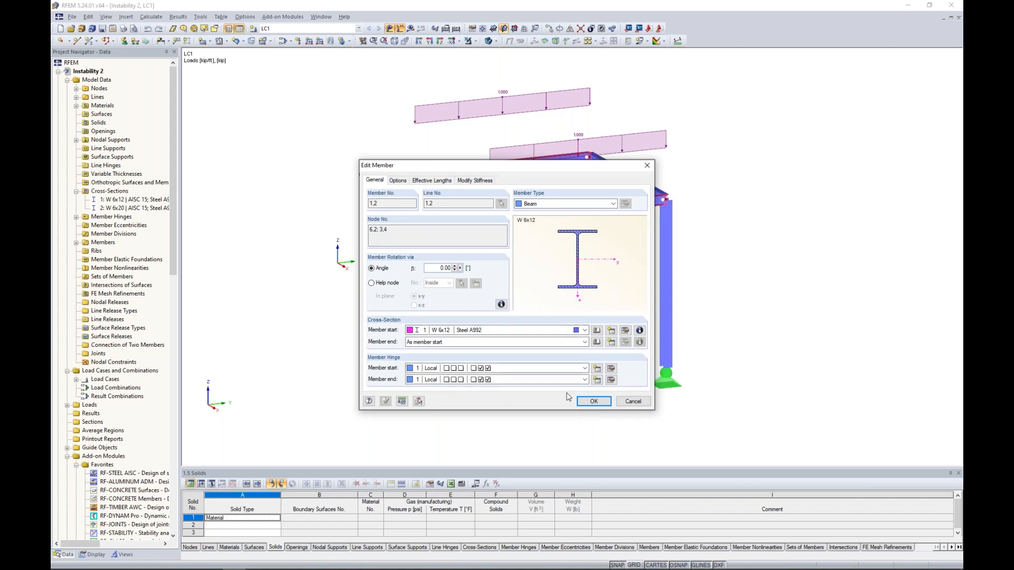
click(611, 369)
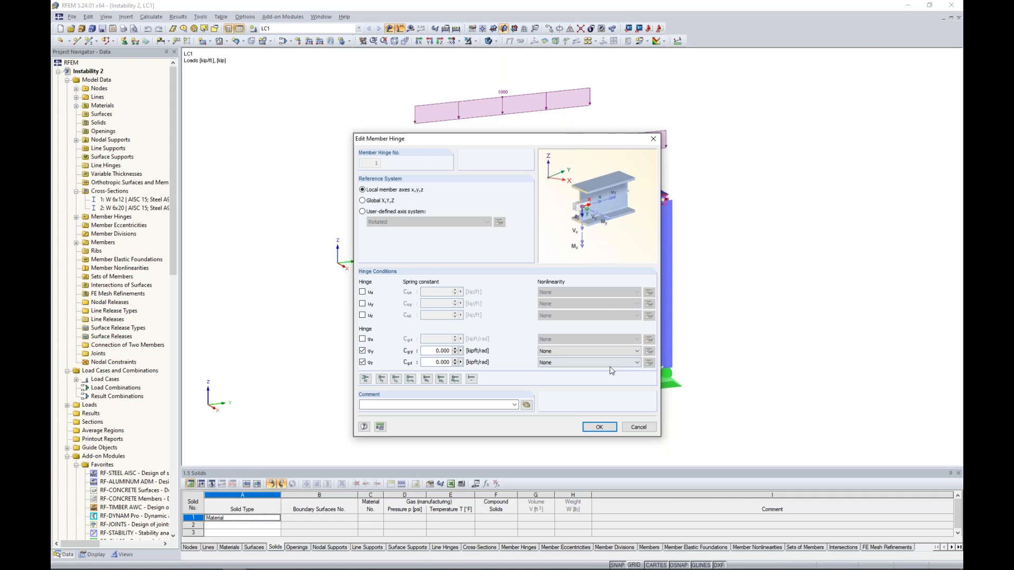
click(600, 427)
click(634, 397)
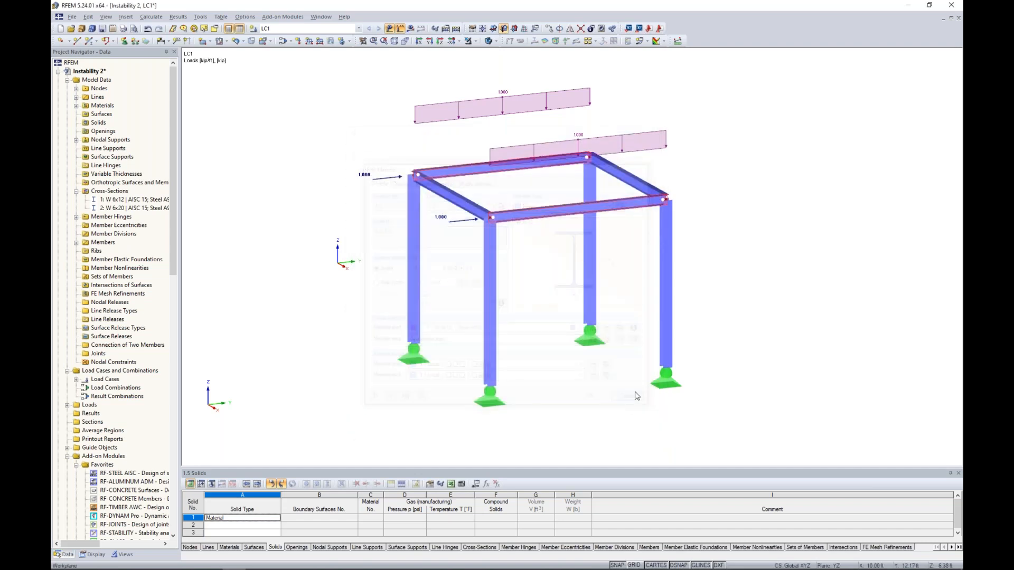
Calculate the results of load case LC1 for the frame.
ctrl+middle_drag(789, 250, 808, 243)
scroll(809, 244, down, 1)
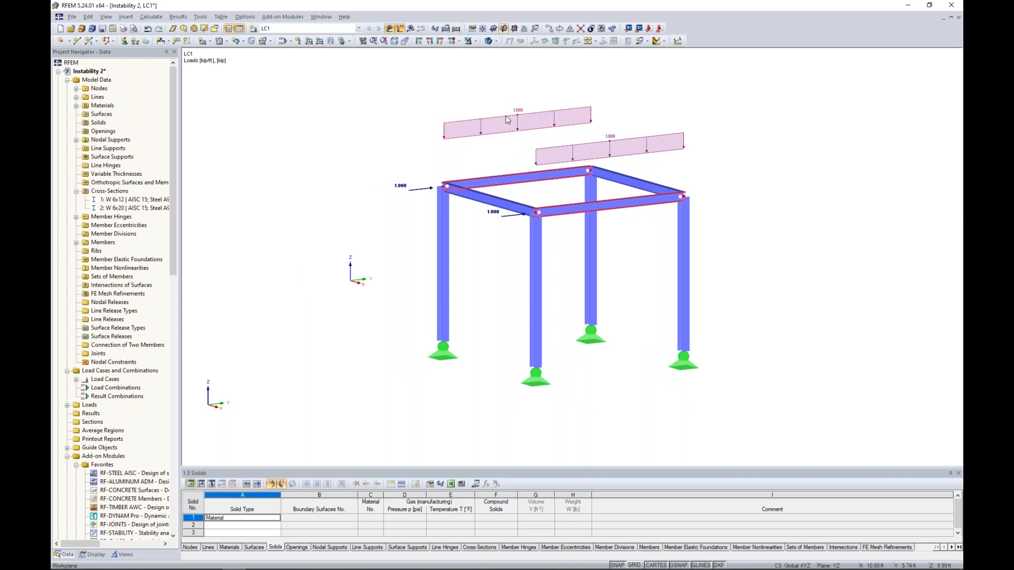
ctrl+middle_drag(606, 267, 478, 276)
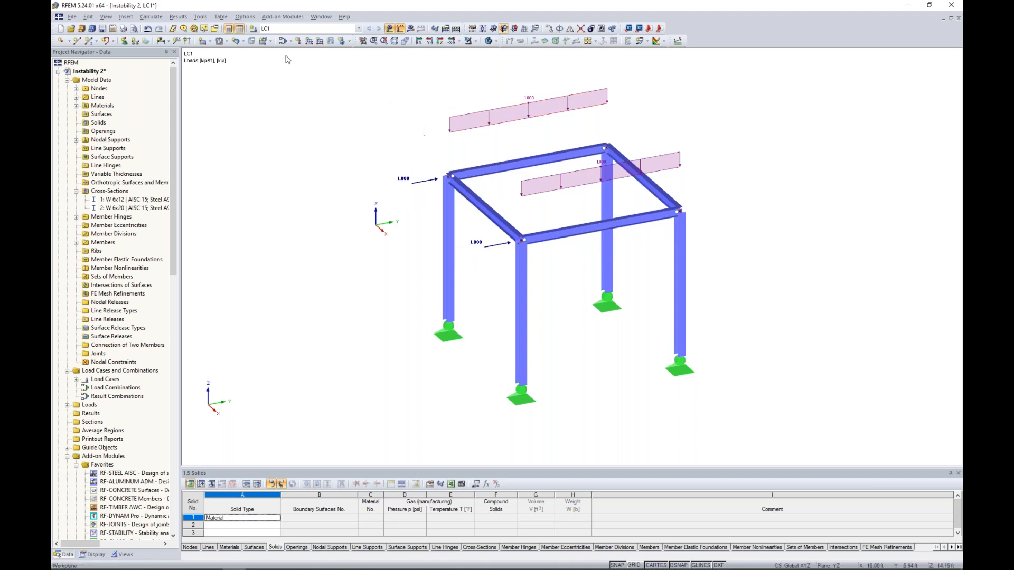
click(410, 28)
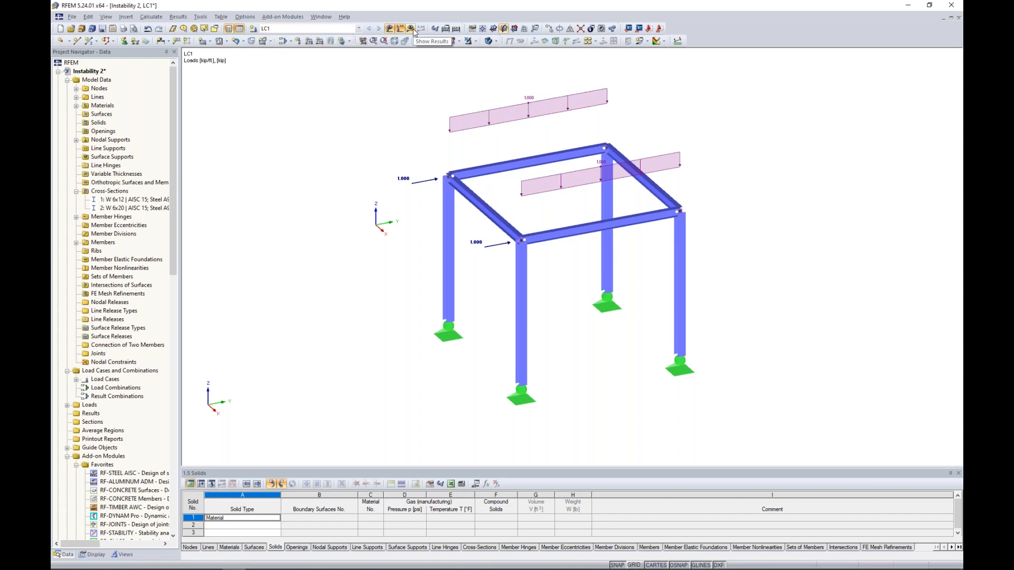
click(490, 304)
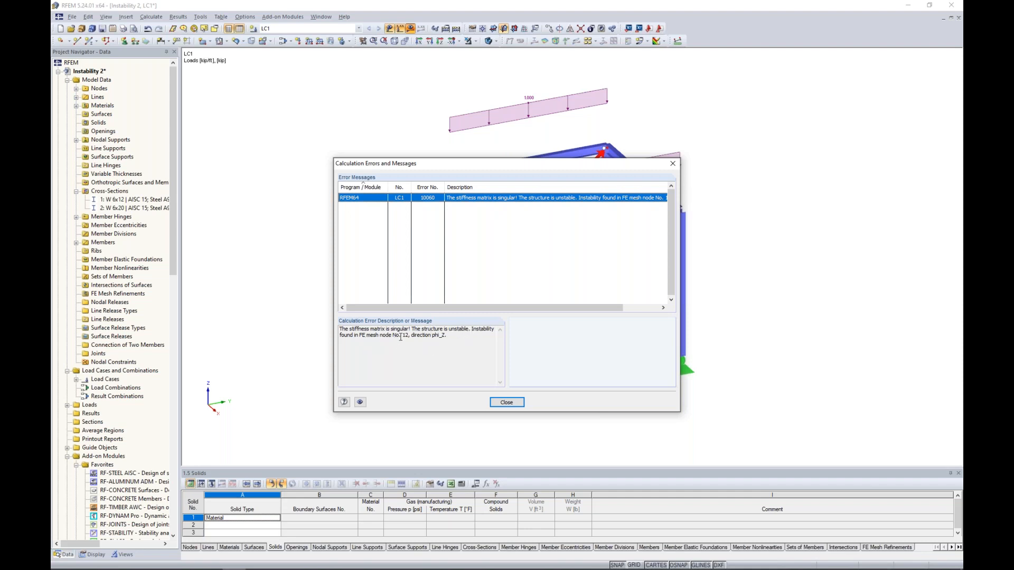
Read the LC1 calculation error description, compare it with the marked node in the model, and dismiss it.
drag(499, 168, 538, 262)
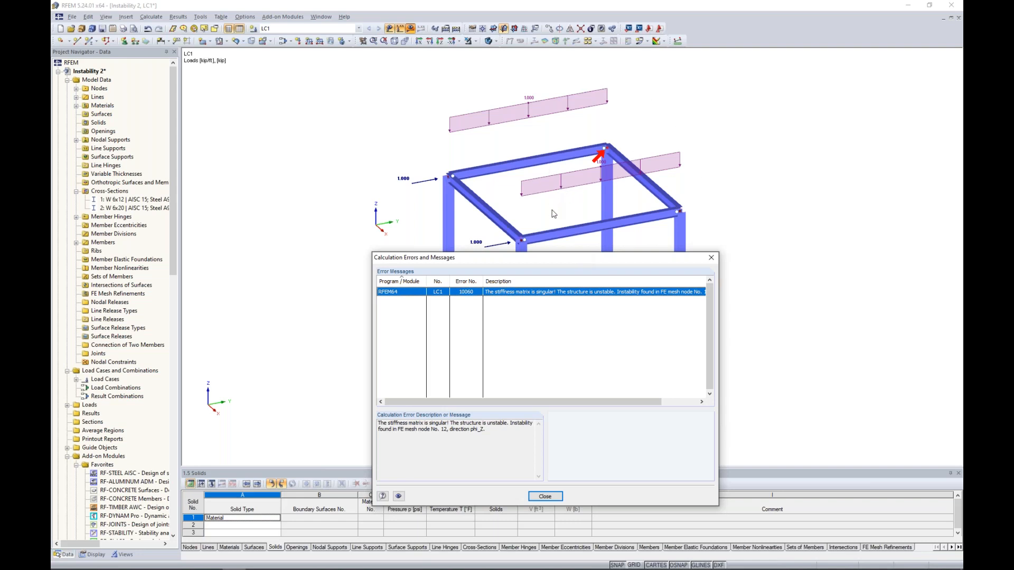
drag(576, 252, 589, 164)
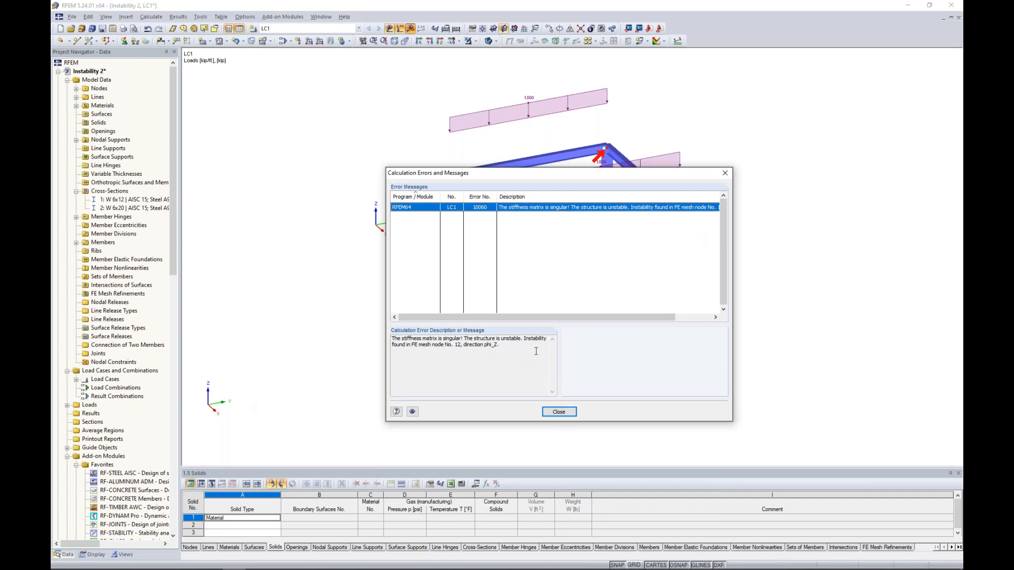
click(557, 417)
ctrl+middle_drag(594, 369, 548, 351)
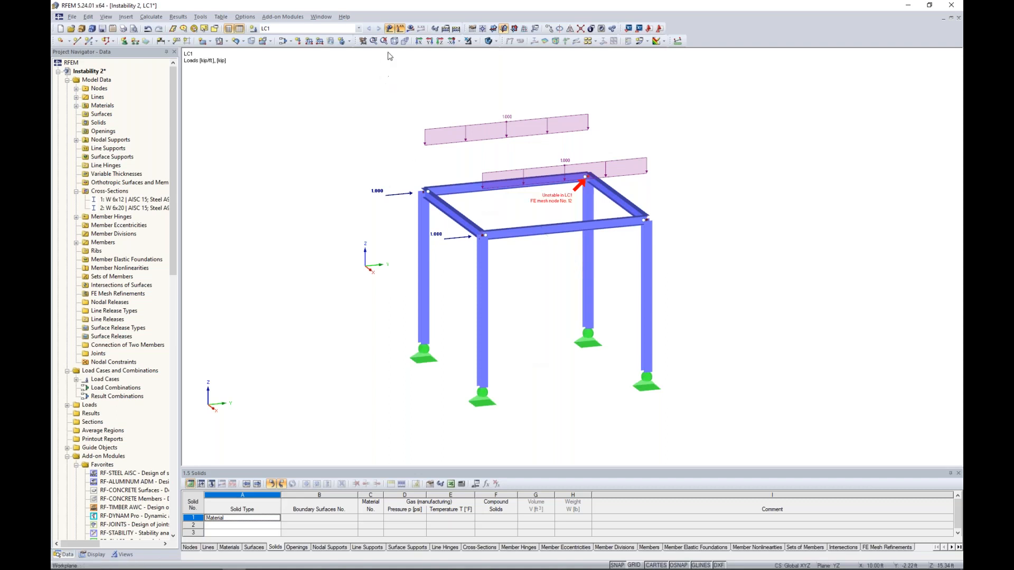
Hide the loads and run the model check for identical nodes.
click(390, 28)
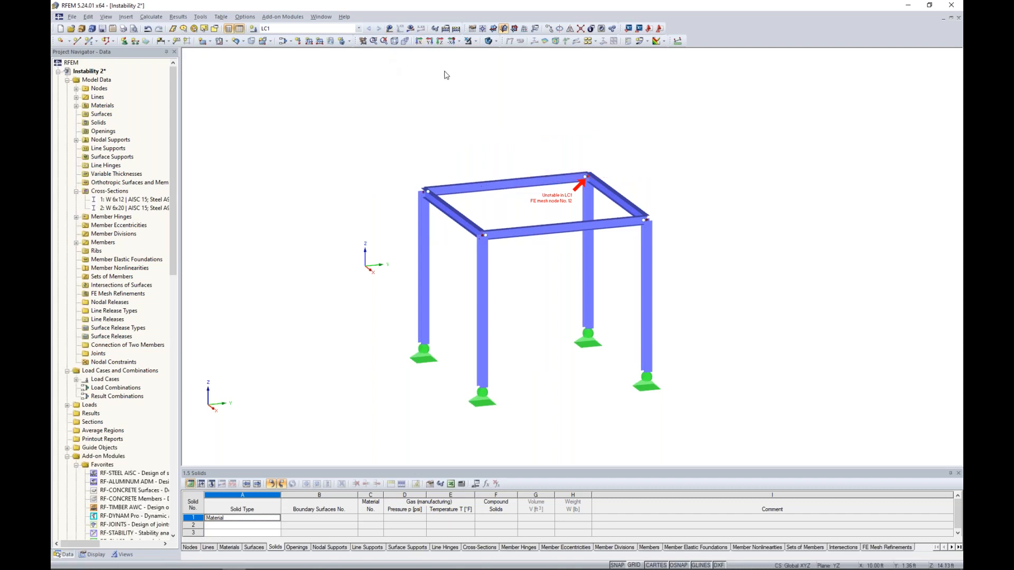
click(201, 17)
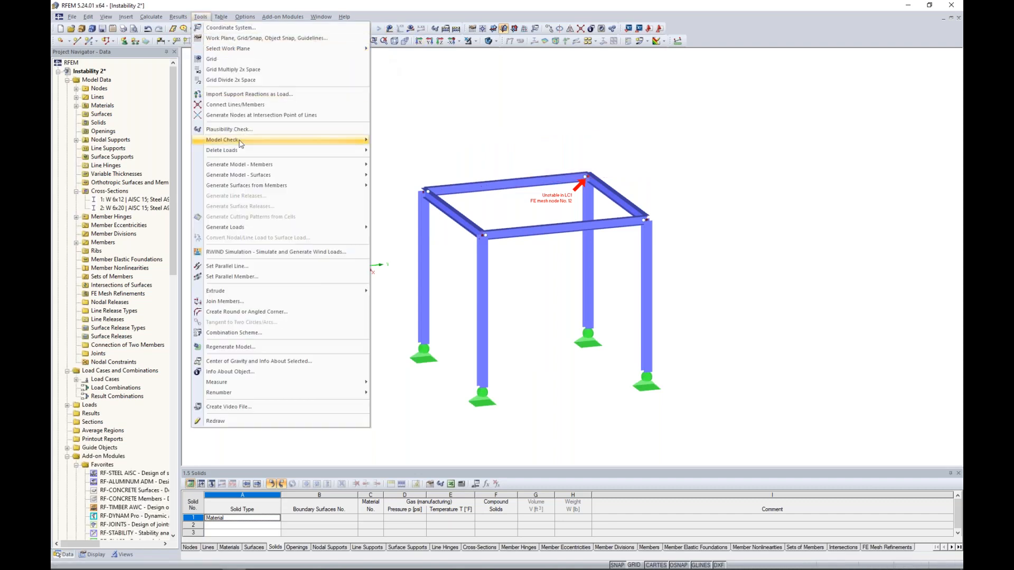
mouse_move(247, 141)
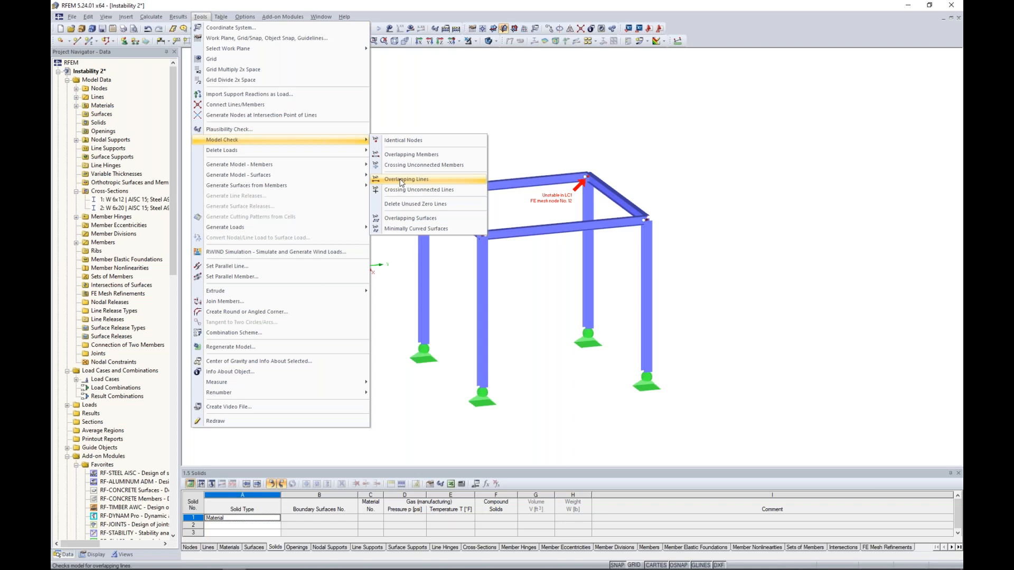
click(420, 140)
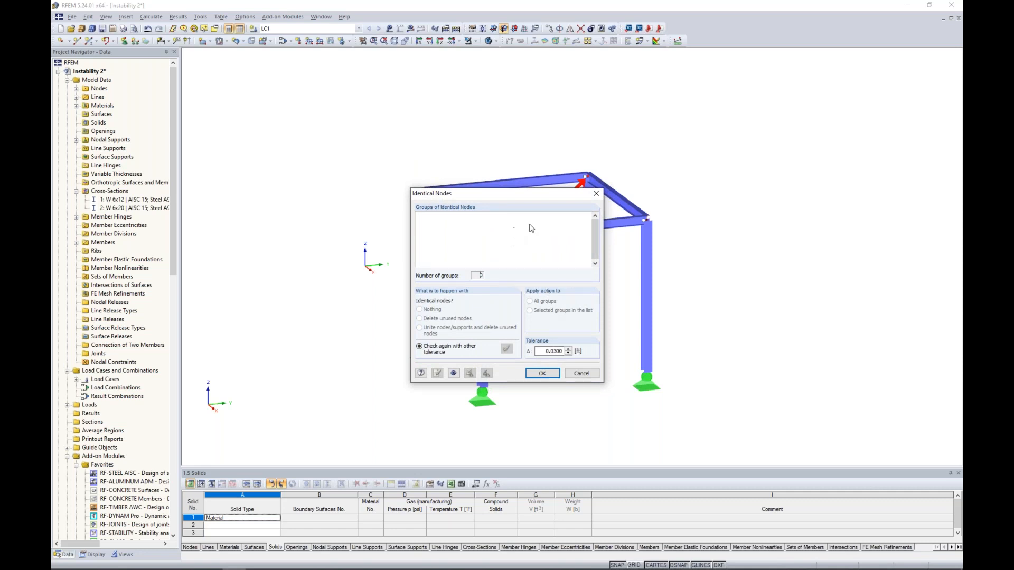
click(596, 195)
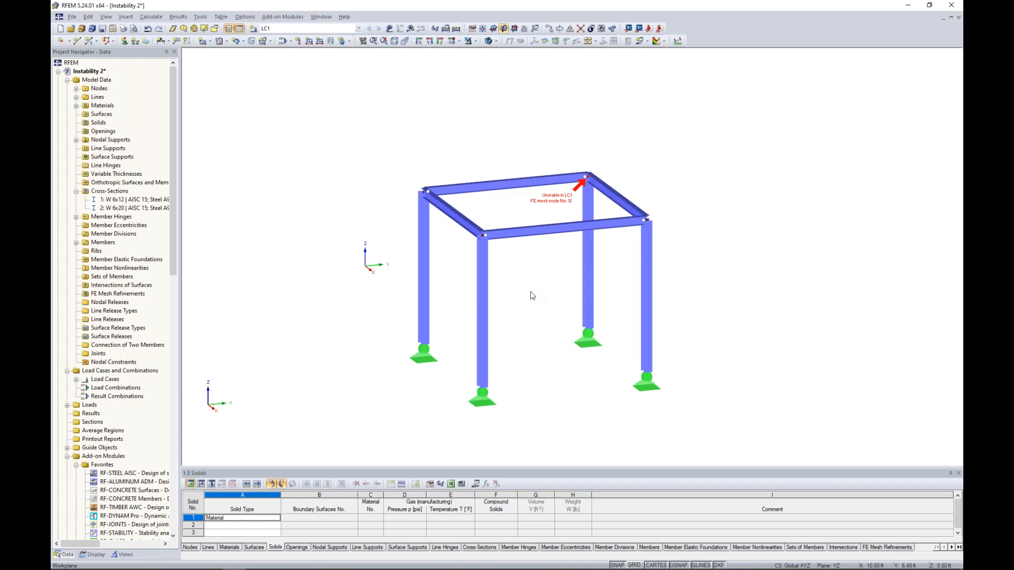
Open the RF-STABILITY add-on module and try to calculate the eigenvalue analysis with axial forces from LC1.
middle_drag(532, 296, 532, 254)
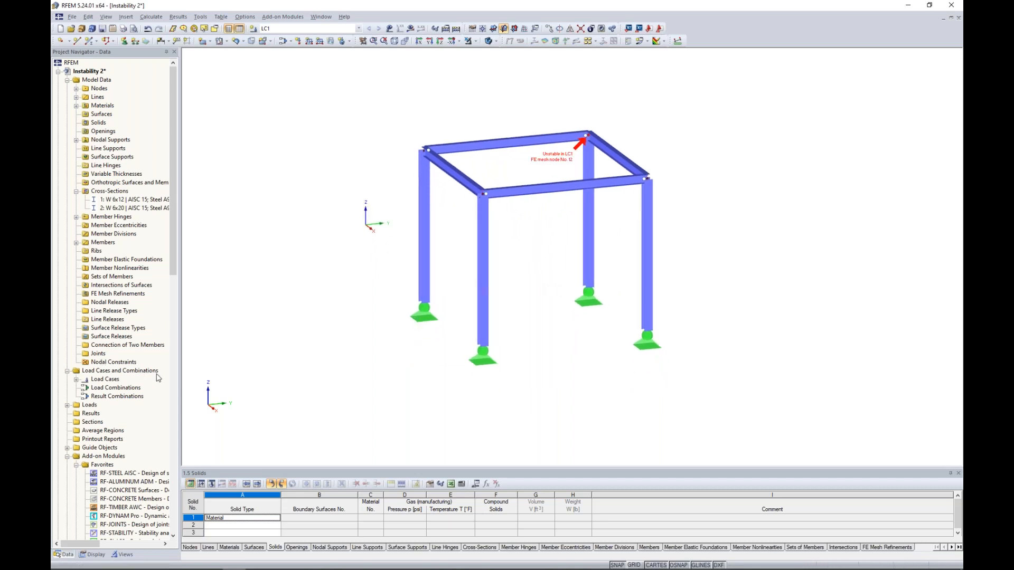
scroll(158, 377, down, 4)
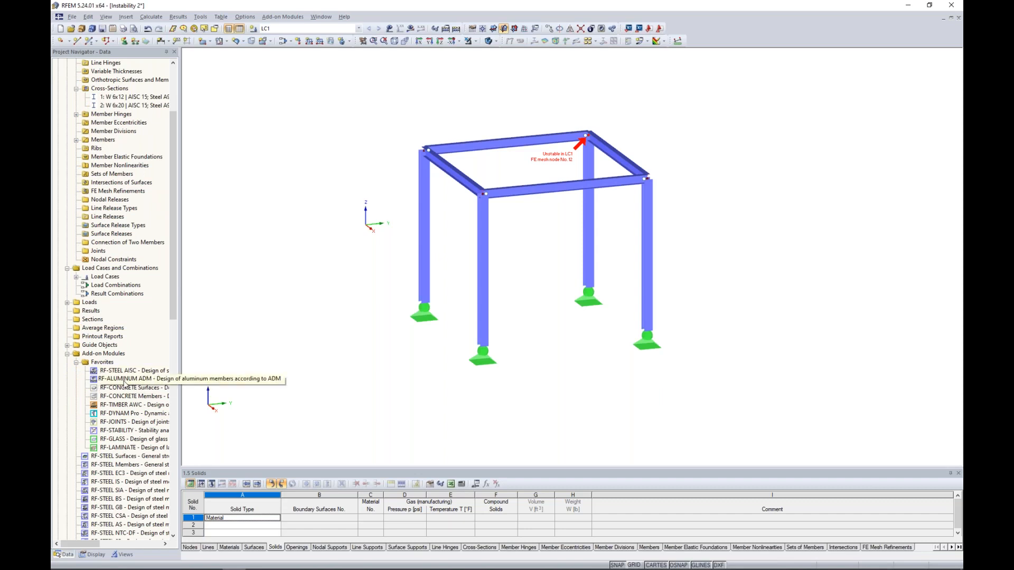
double_click(122, 431)
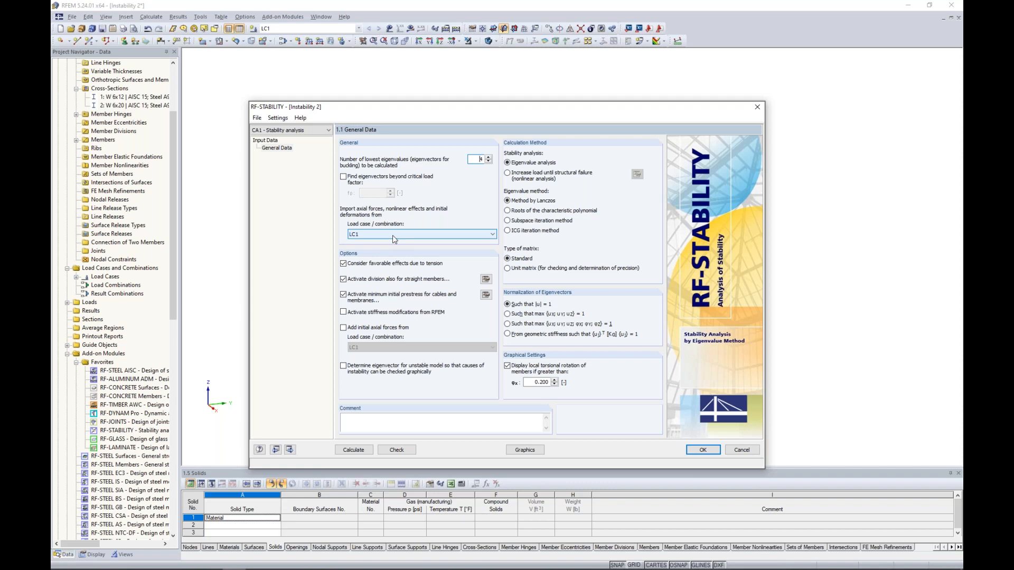
click(355, 450)
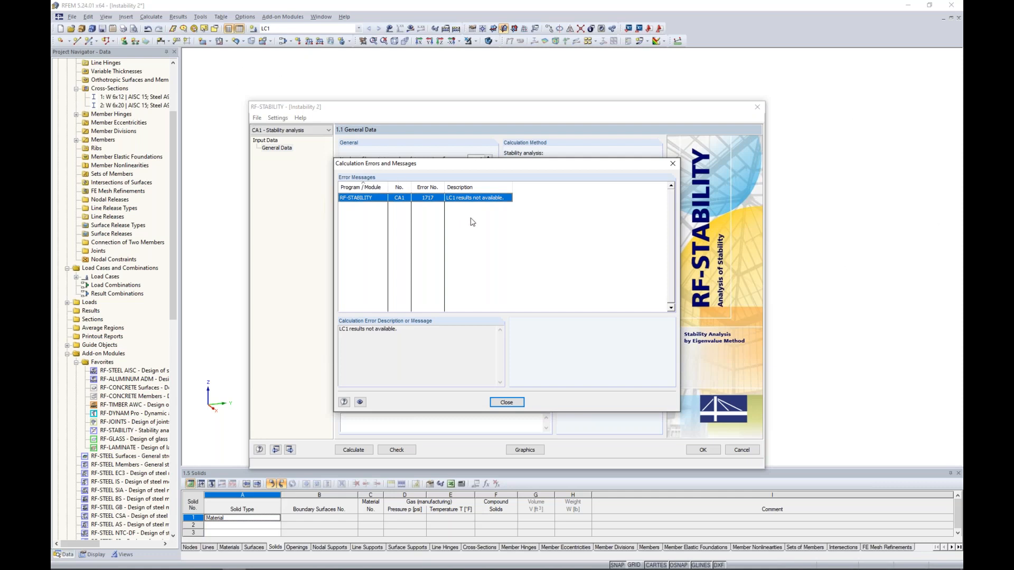
click(673, 164)
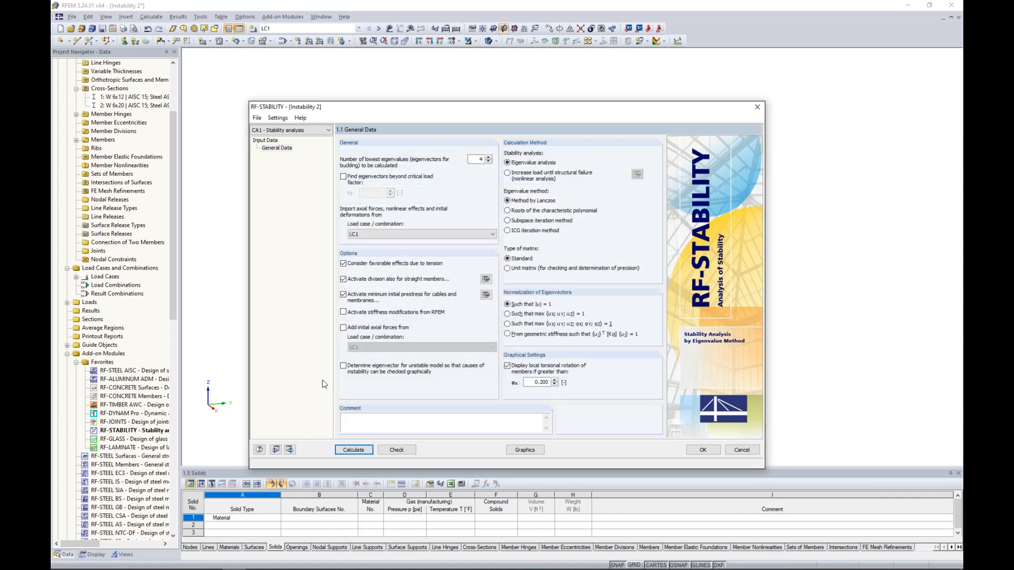
Run the stability analysis with the eigenvector determined for the unstable model and show the result graphically.
click(344, 366)
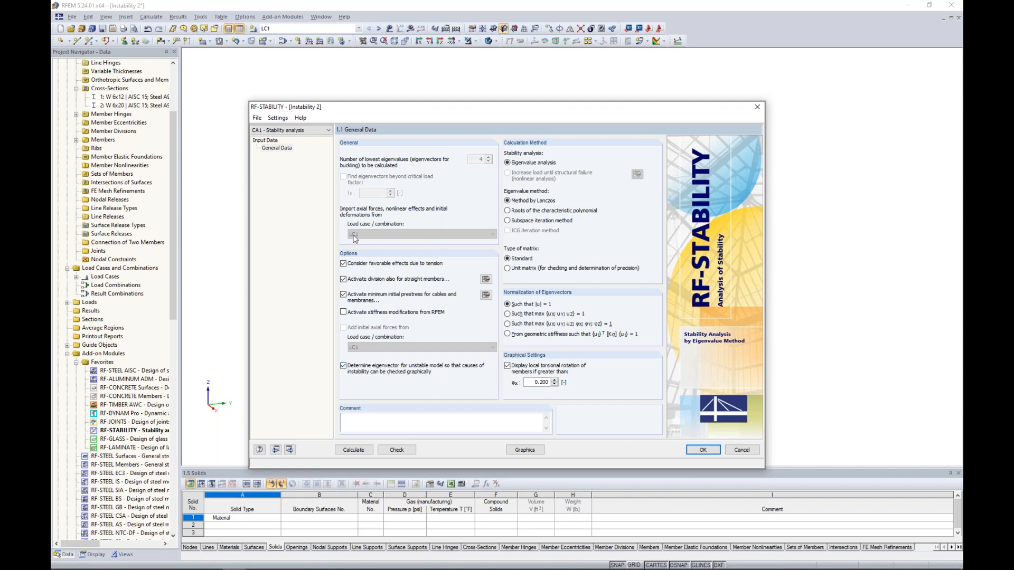
click(353, 451)
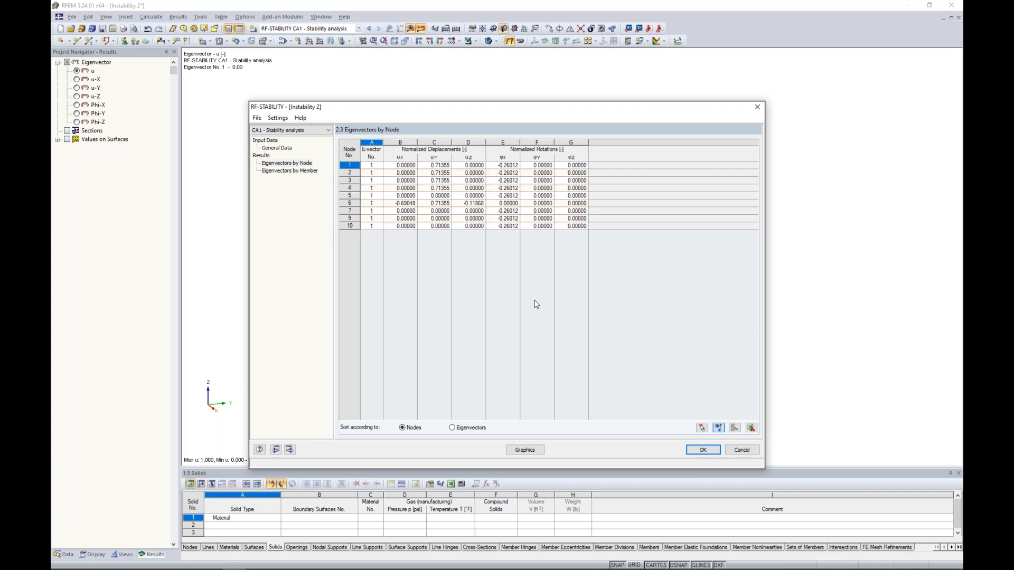
click(523, 450)
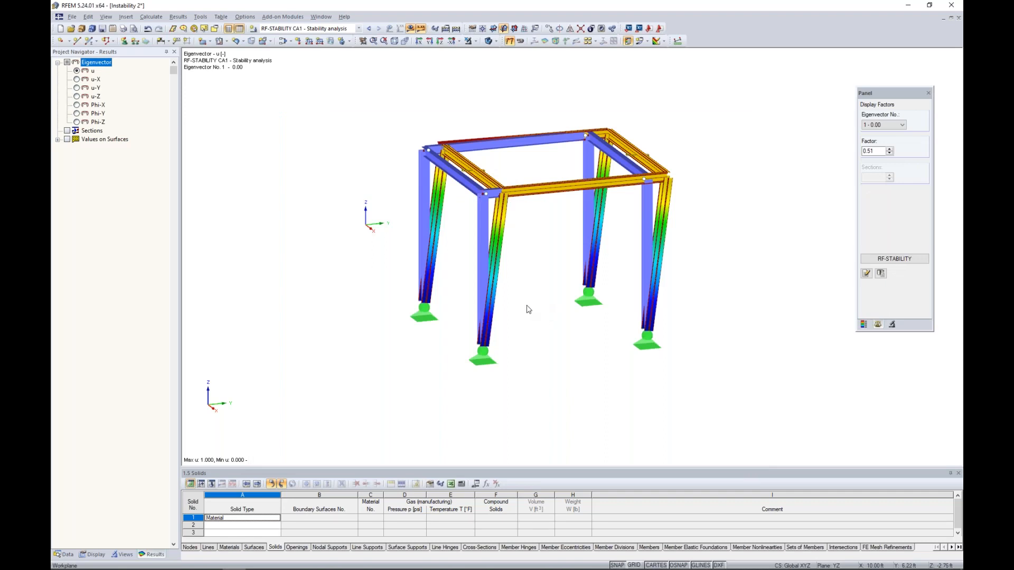
Switch the model display to wireframe and examine the eigenvector shape at the frame's top corners.
ctrl+middle_drag(534, 309, 516, 300)
click(489, 41)
click(489, 41)
ctrl+middle_drag(391, 221, 715, 241)
scroll(499, 202, up, 5)
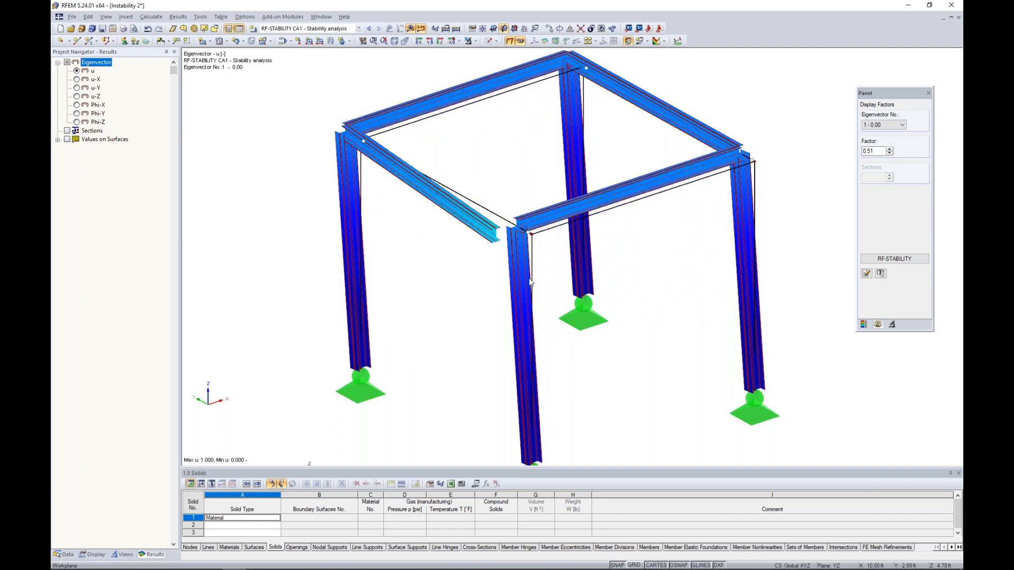
Hide the eigenvector results and inspect the leftmost top corner where the beams meet the column.
click(519, 42)
ctrl+middle_drag(359, 264, 288, 211)
click(509, 40)
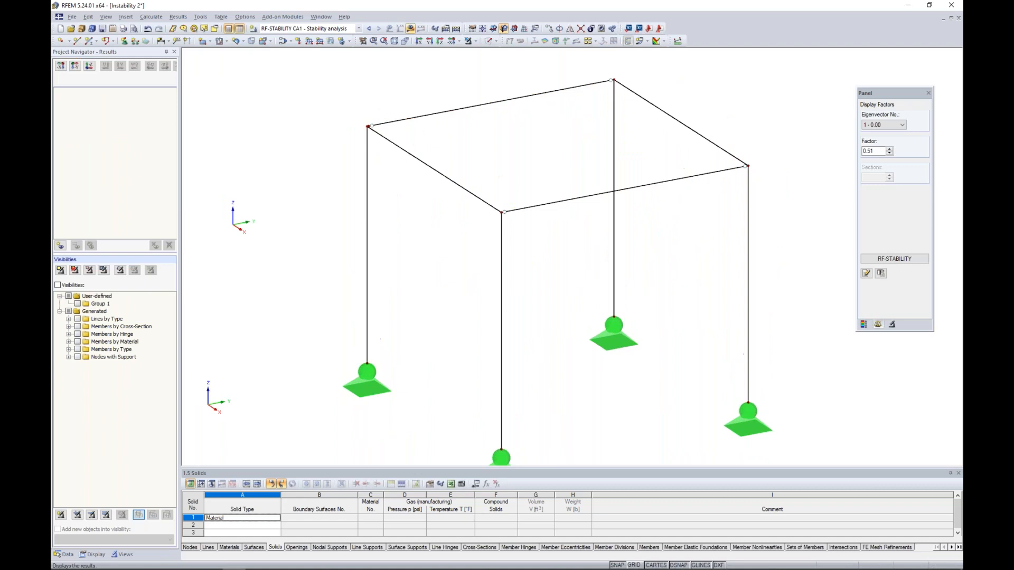
scroll(568, 176, up, 3)
scroll(469, 182, up, 5)
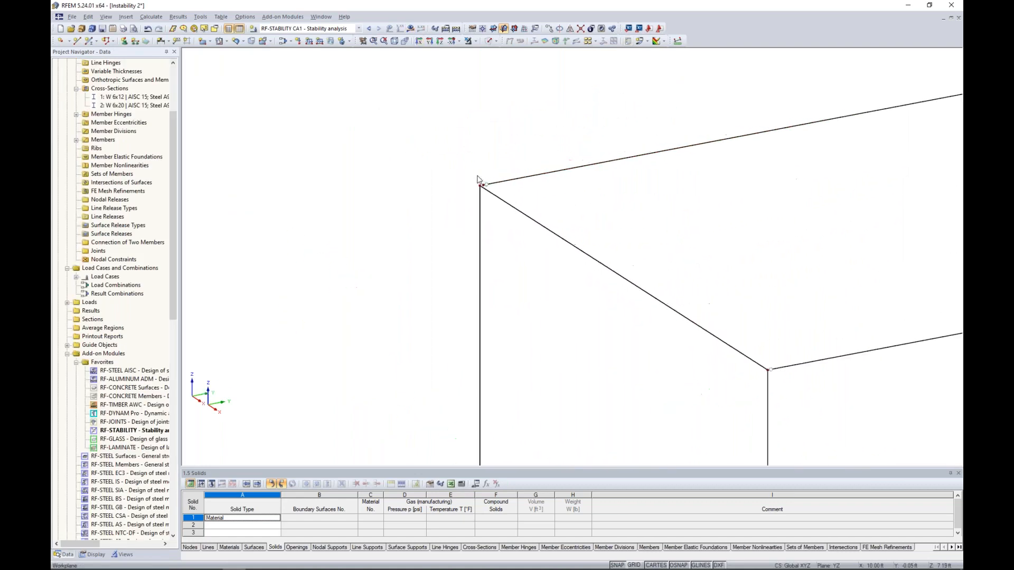
scroll(469, 182, up, 2)
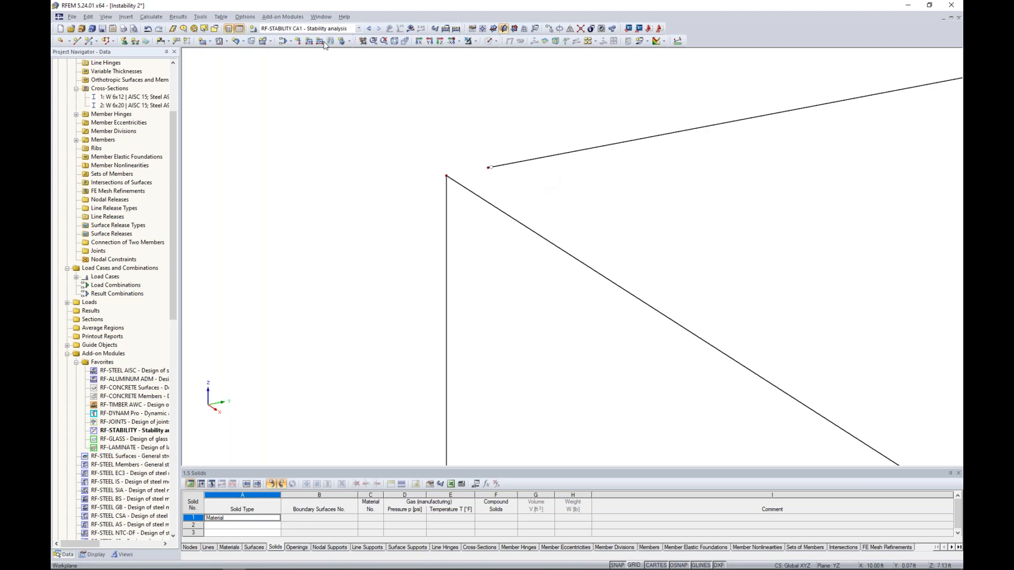
Check the FE mesh setting for the maximum distance between a node and a line at full precision, leaving the settings unchanged.
click(151, 17)
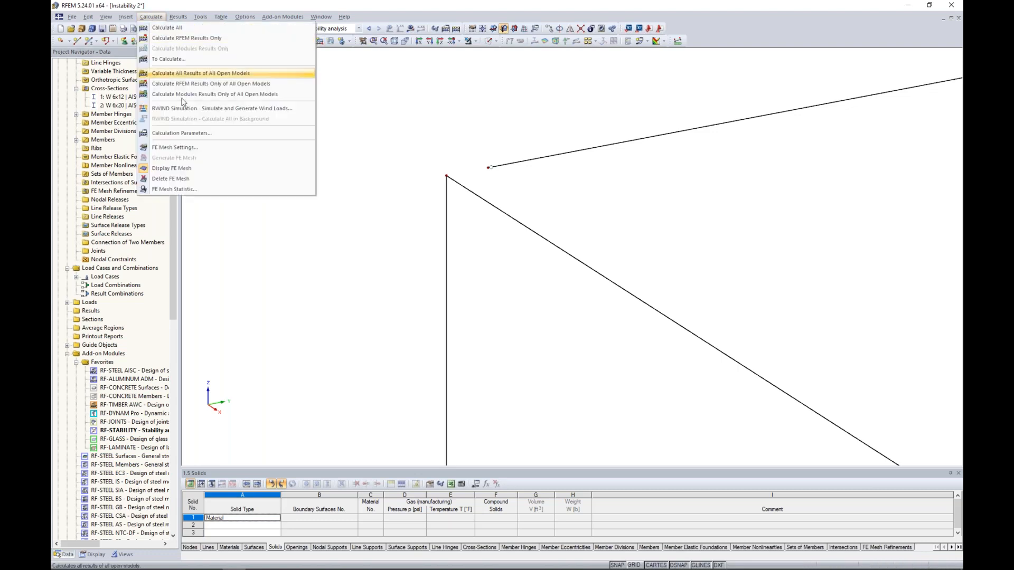
click(174, 147)
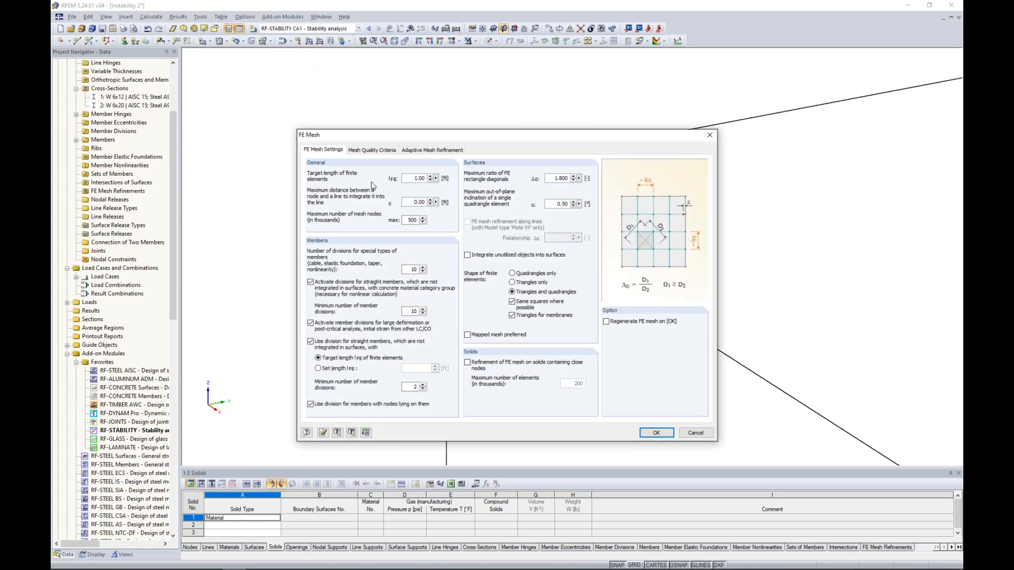
double_click(408, 202)
click(436, 203)
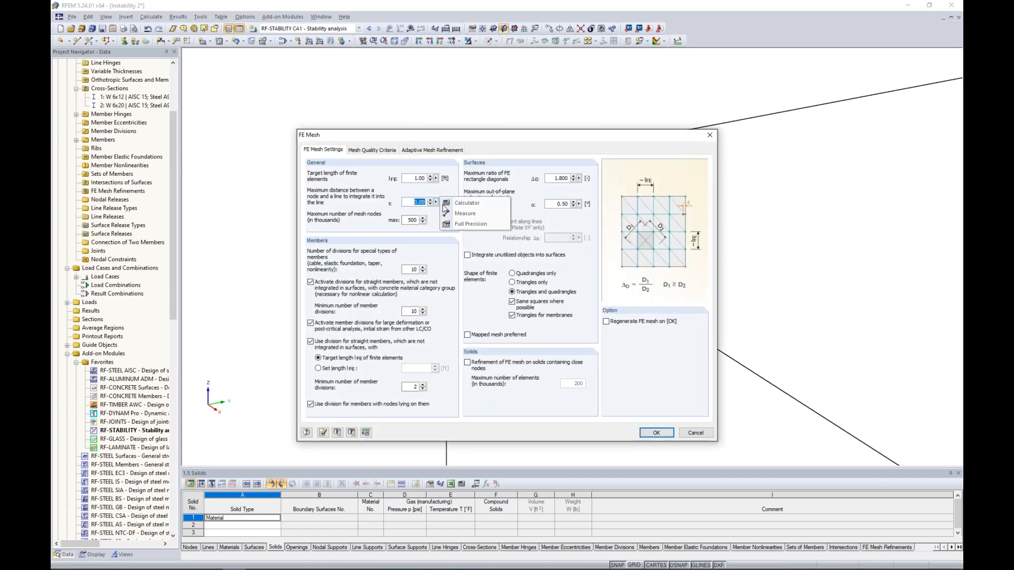
click(460, 227)
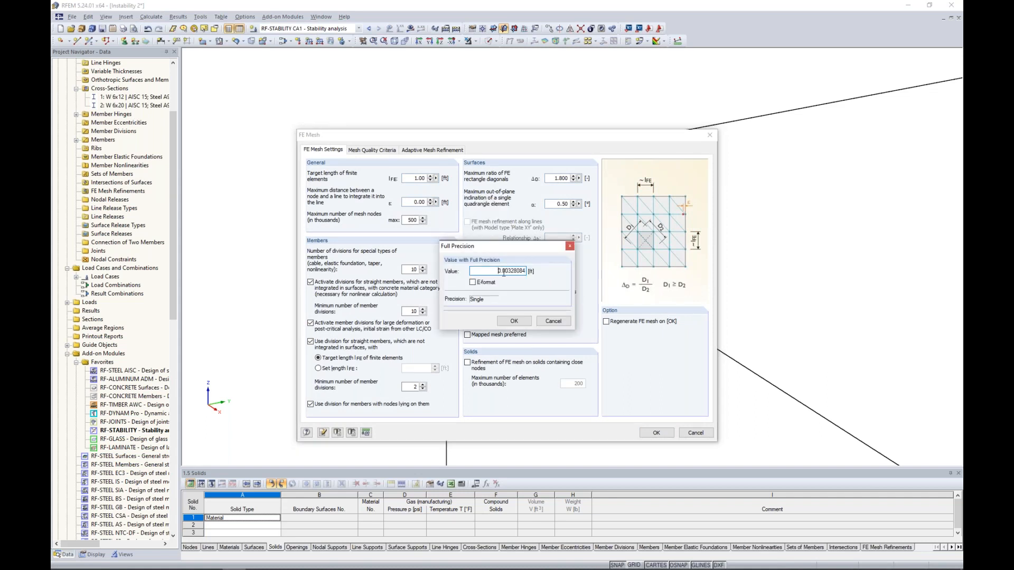
click(554, 321)
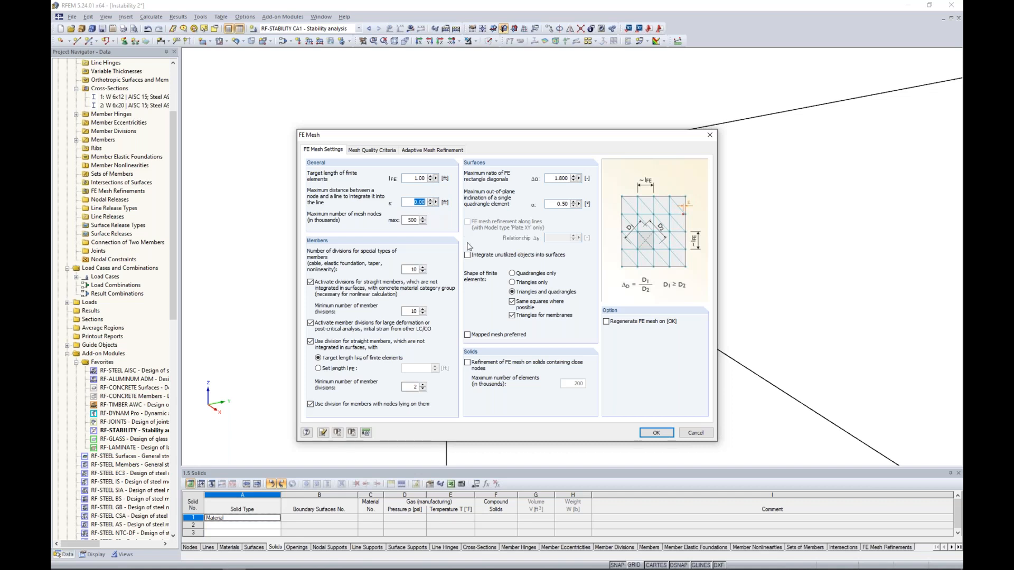
click(695, 433)
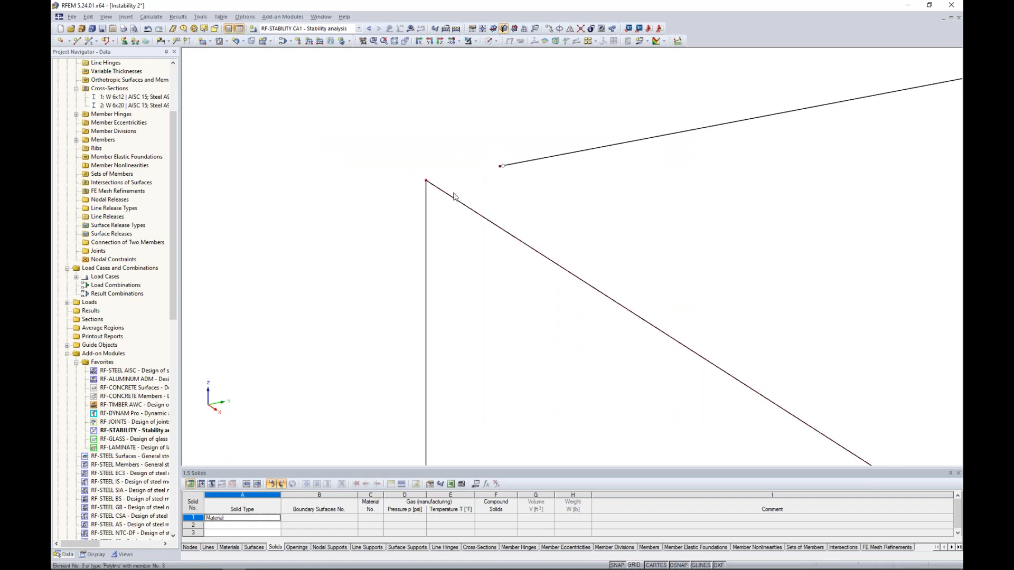
Move the detached beam end node onto the top node of the leftmost column and return the model to solid rendering.
drag(501, 167, 427, 181)
middle_drag(426, 180, 522, 195)
scroll(522, 195, down, 6)
middle_drag(582, 215, 418, 243)
click(489, 41)
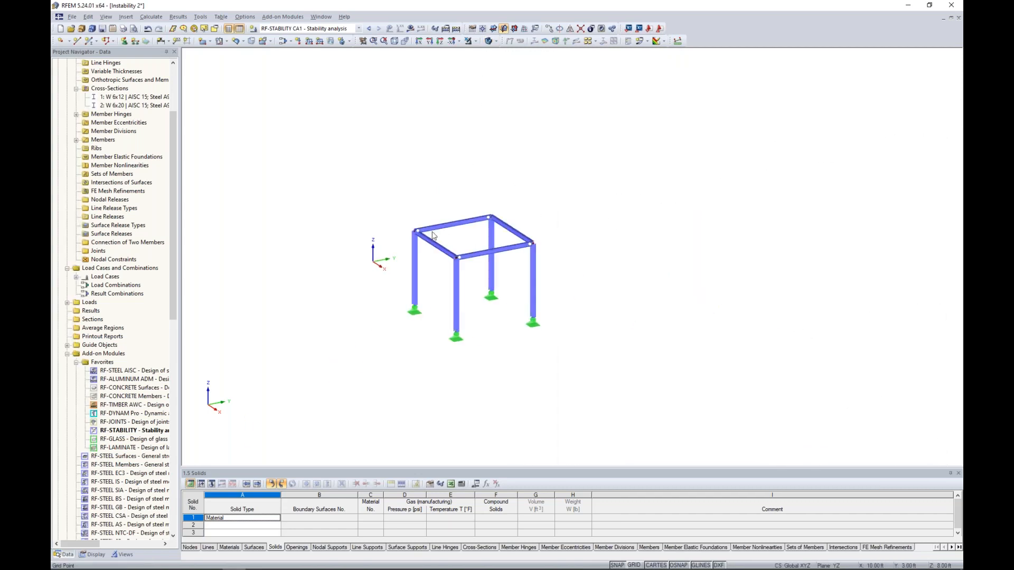
Select load case LC1, show its loads on the frame and start the calculation of its results.
scroll(437, 261, up, 4)
click(358, 28)
click(343, 36)
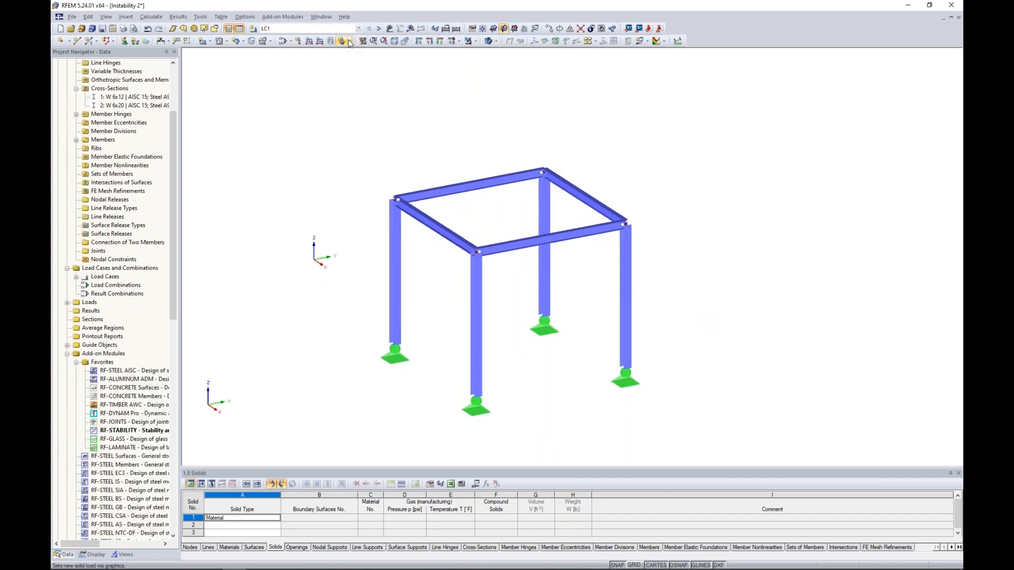
click(389, 28)
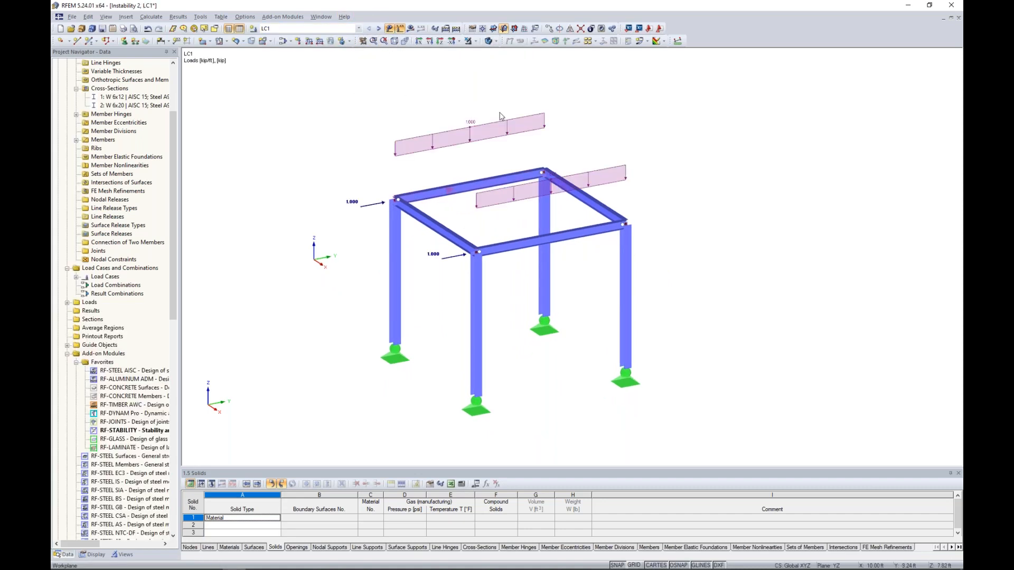
click(411, 28)
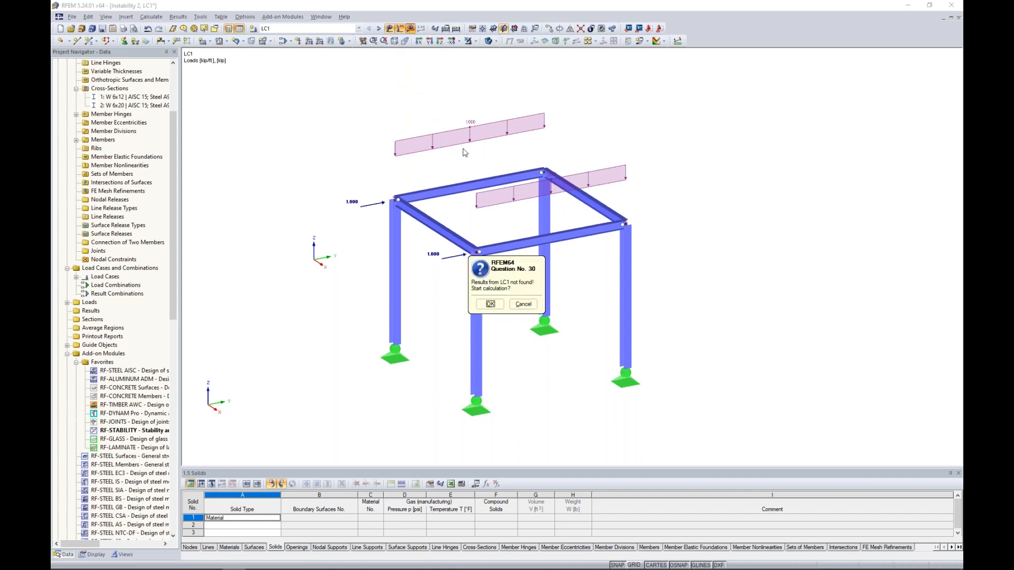
click(489, 303)
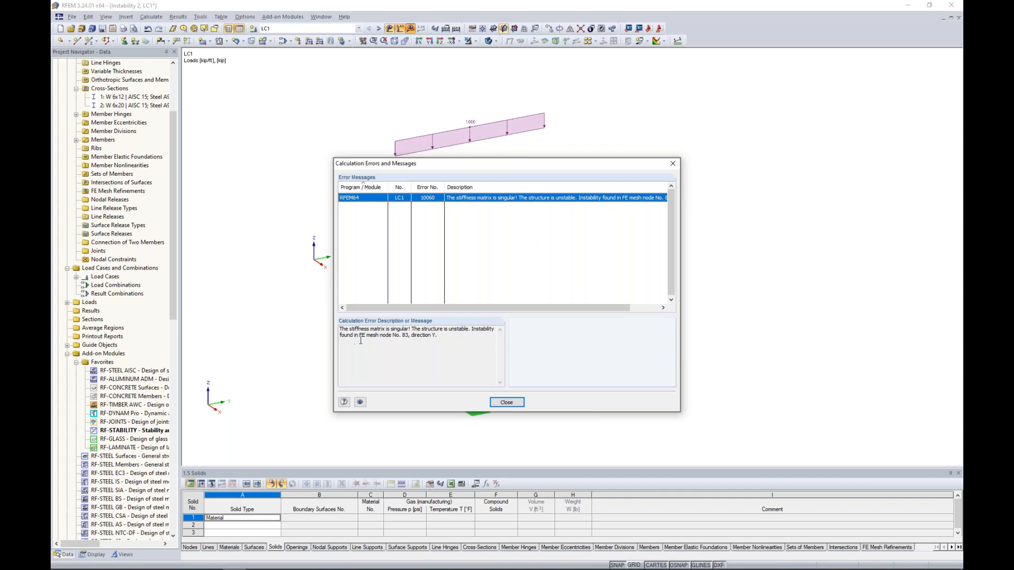
Read the LC1 calculation error and locate the flagged FE mesh node on the frame, closing the message and hiding the loads.
drag(464, 164, 735, 177)
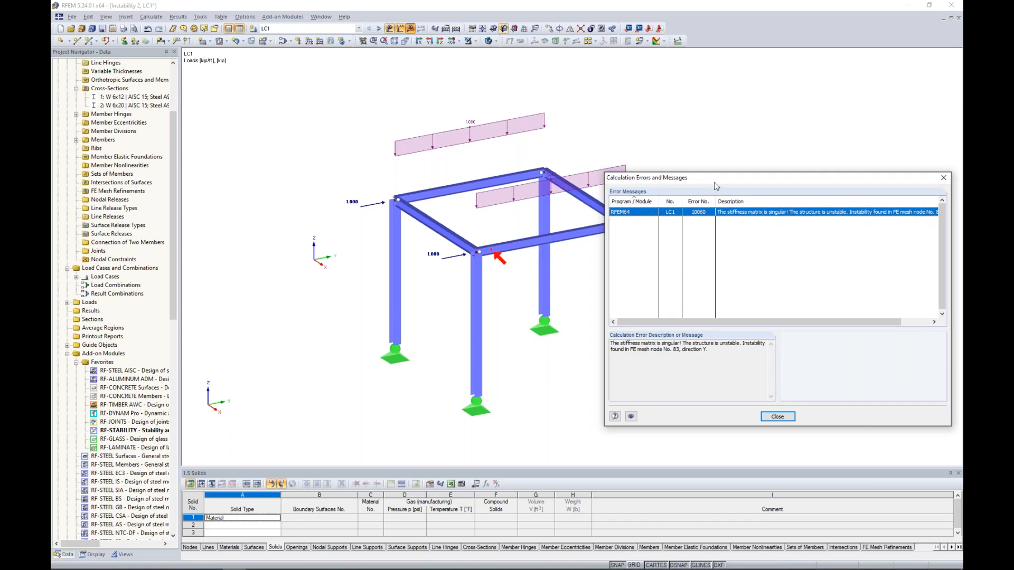
drag(717, 182, 573, 150)
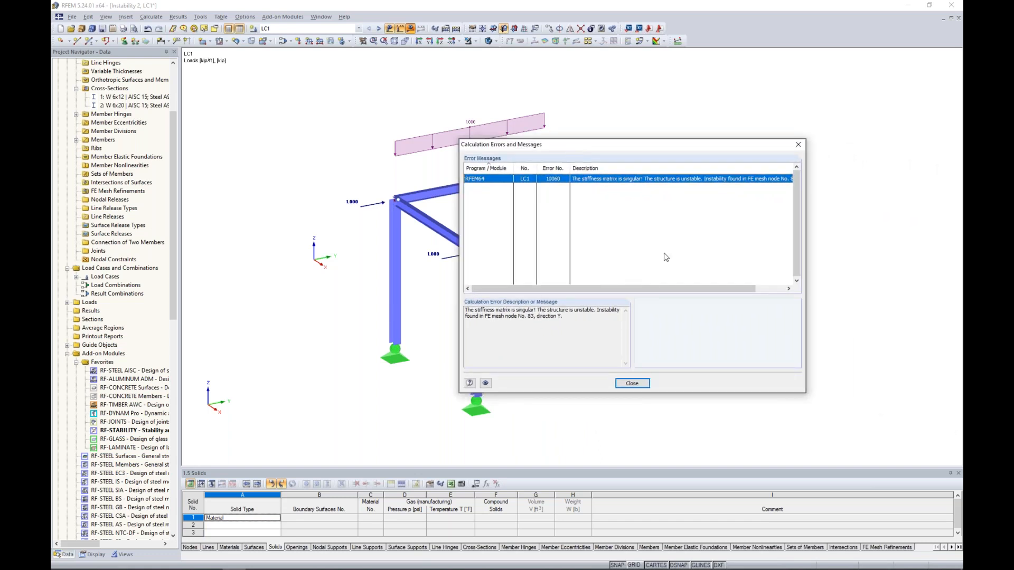
click(566, 317)
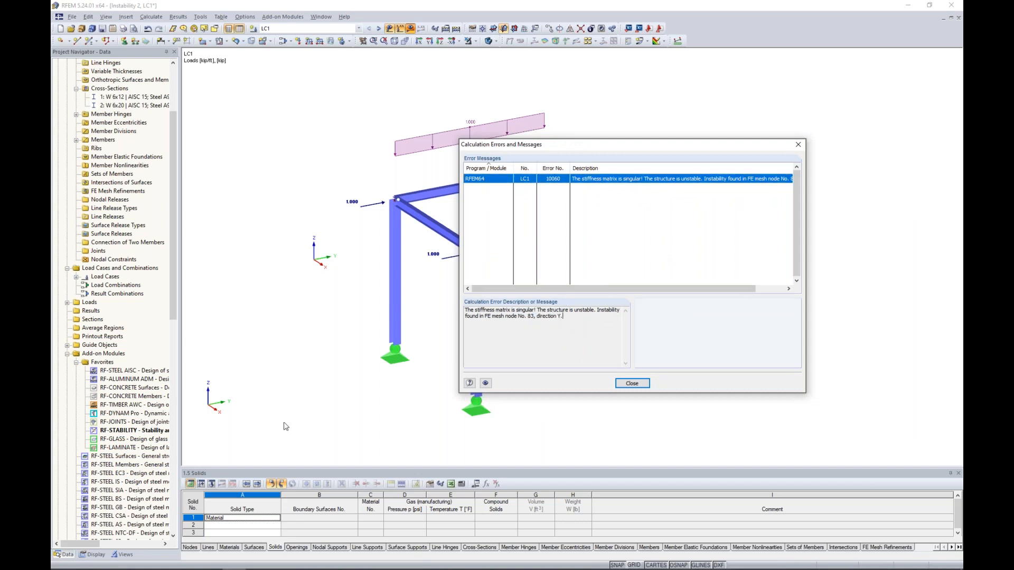
click(631, 383)
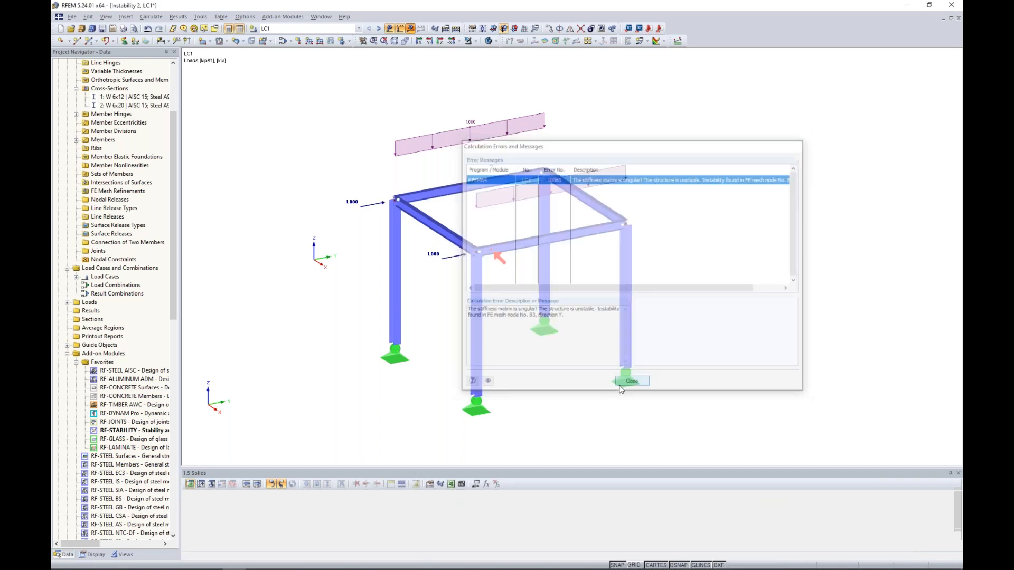
click(389, 29)
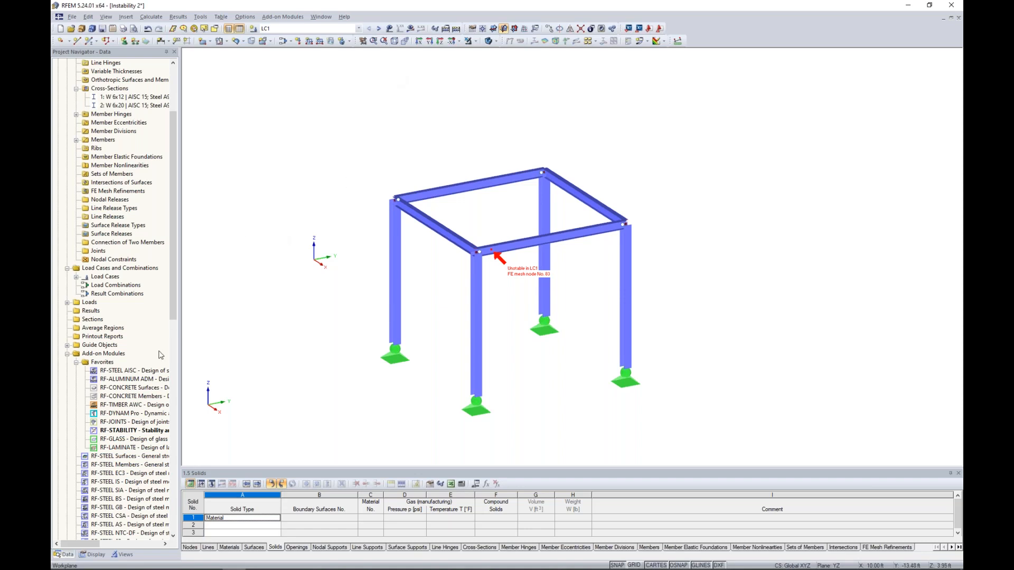
Rerun the RF-STABILITY analysis of the corrected model and show the eigenvector graphically on the frame.
double_click(132, 430)
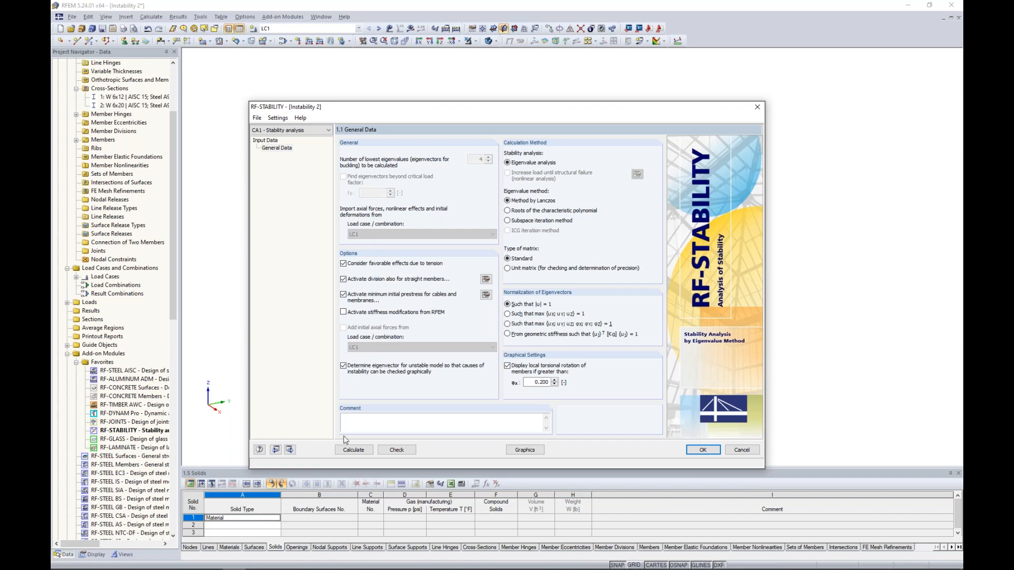
click(353, 450)
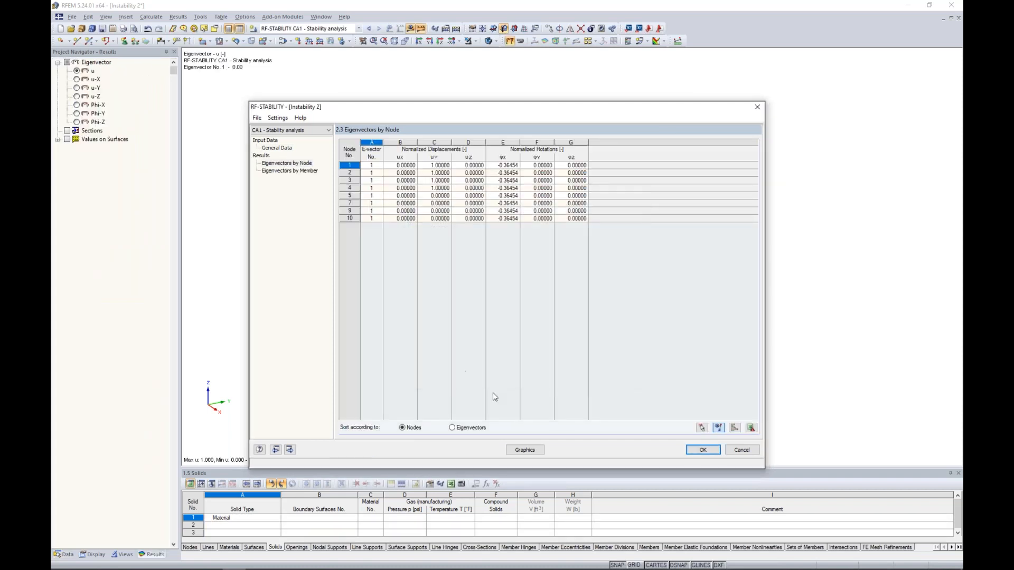
click(518, 453)
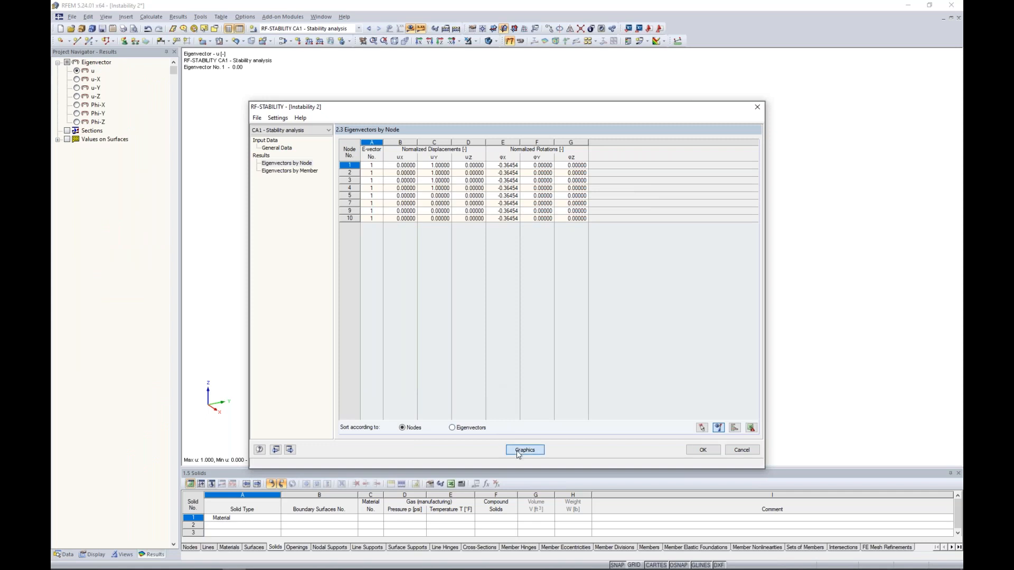
ctrl+middle_drag(582, 380, 563, 367)
scroll(516, 417, up, 1)
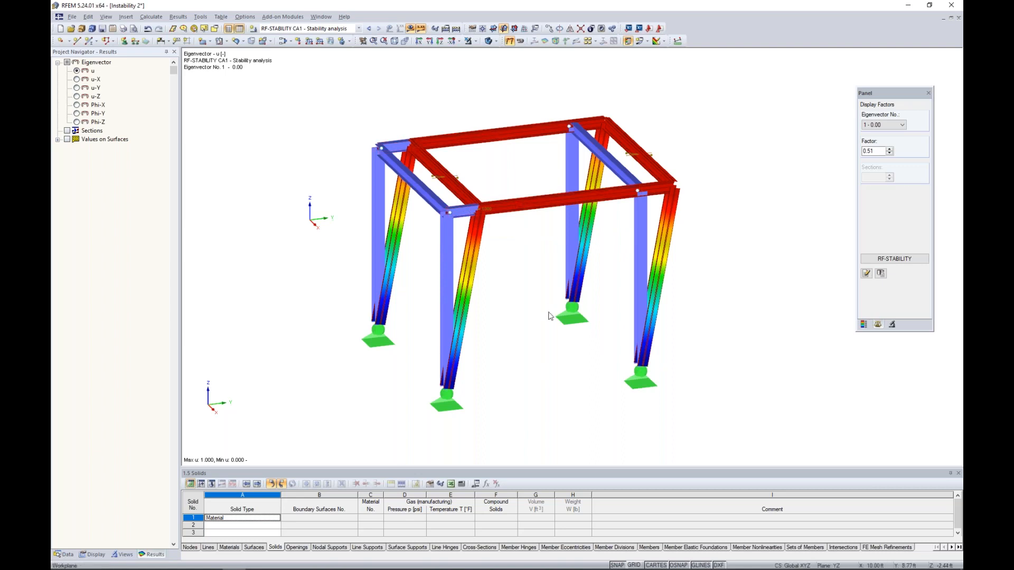
Examine the frame's sway shape with the display factor at 1.51 and back at 0.51, and hide the eigenvector results.
click(890, 149)
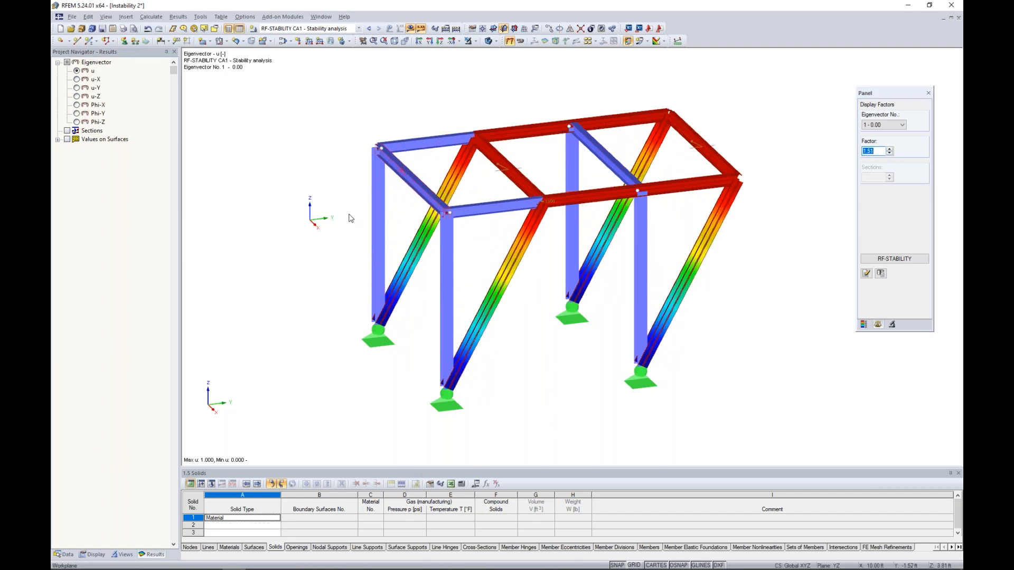
click(890, 153)
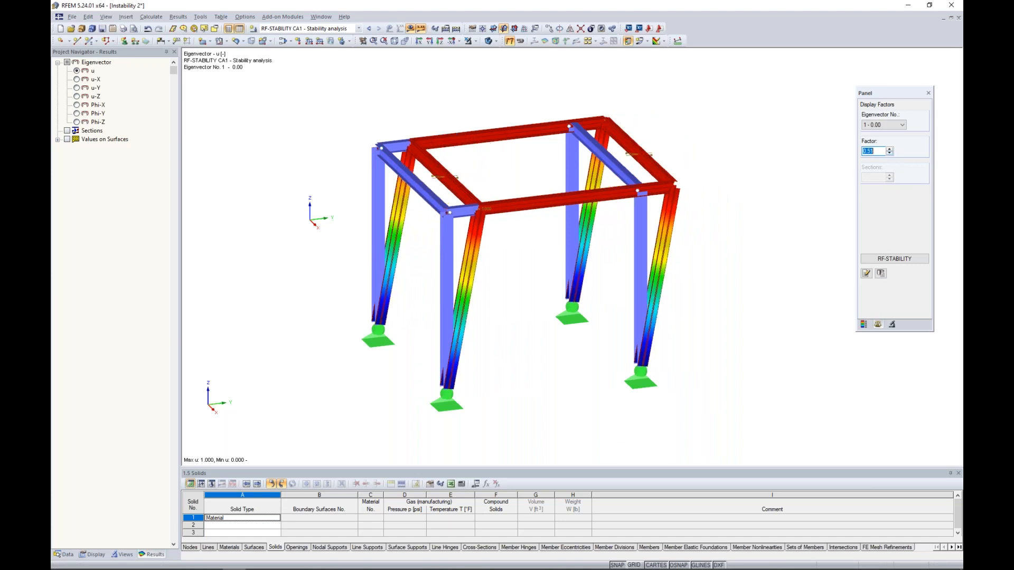
click(411, 30)
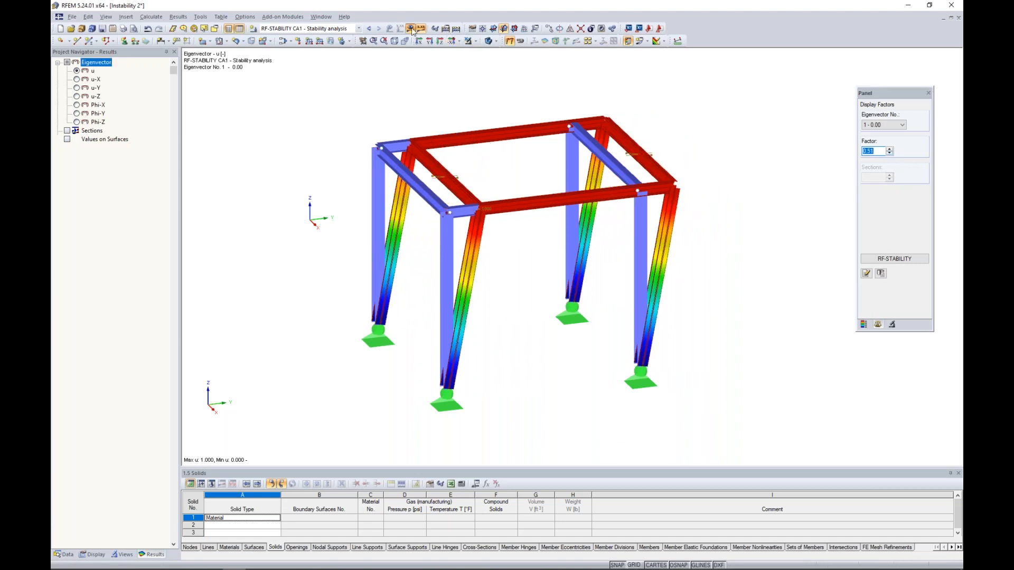
Start a new member and choose the AISC 15 angle L 3-1/2x3-1/2x3/8 as its cross-section.
click(87, 43)
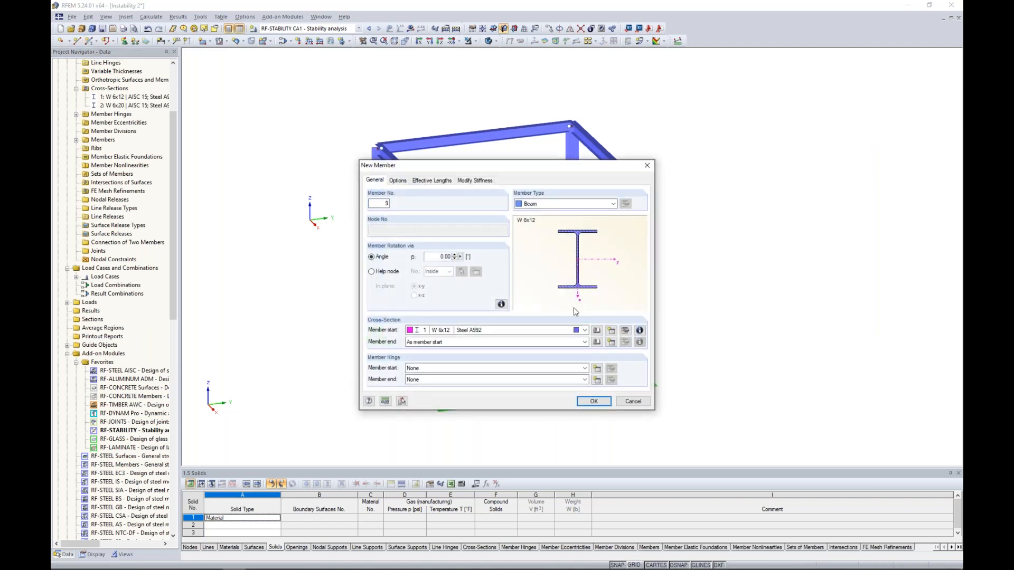
click(597, 331)
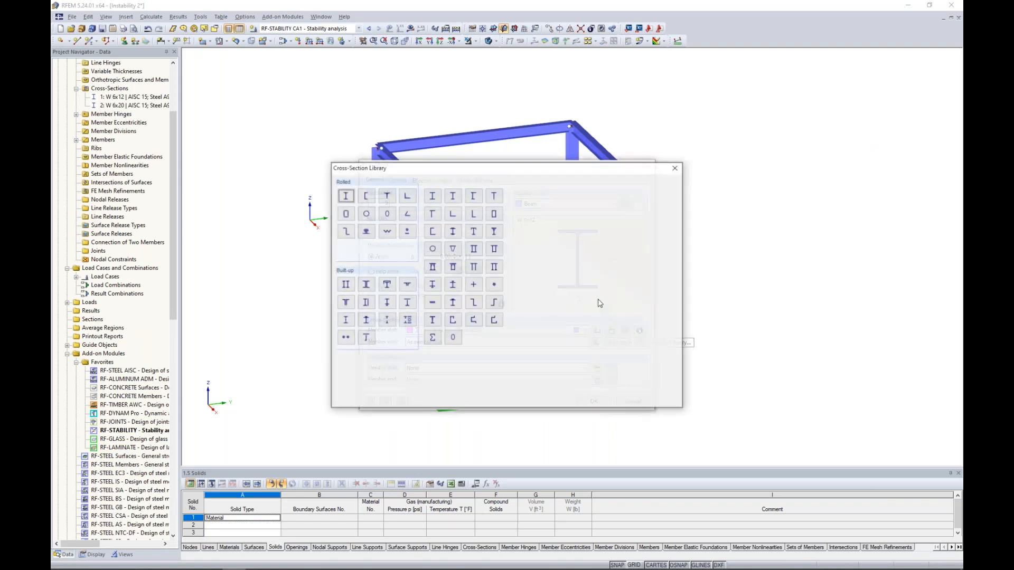
click(407, 198)
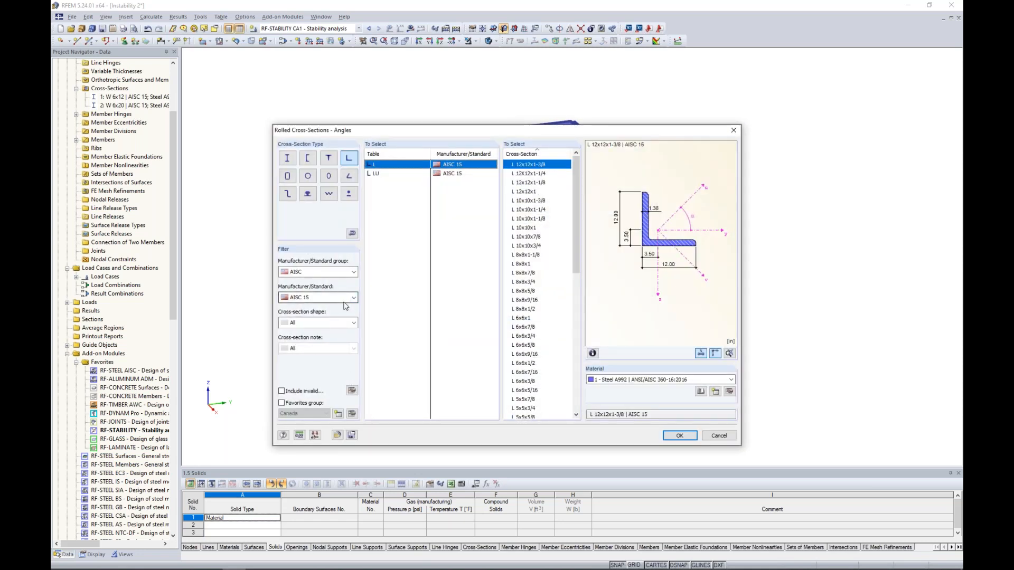
drag(576, 233, 575, 336)
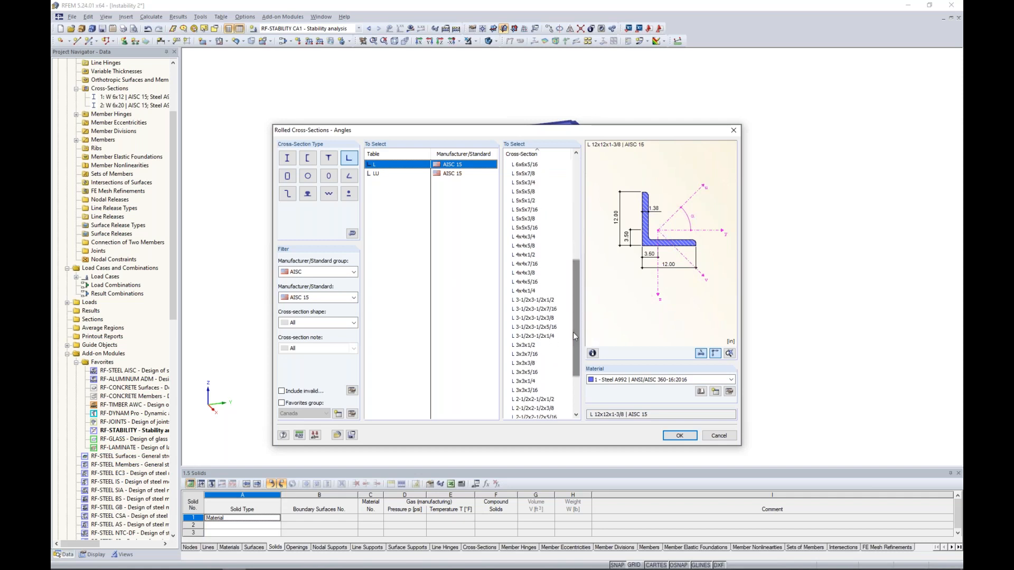
click(547, 318)
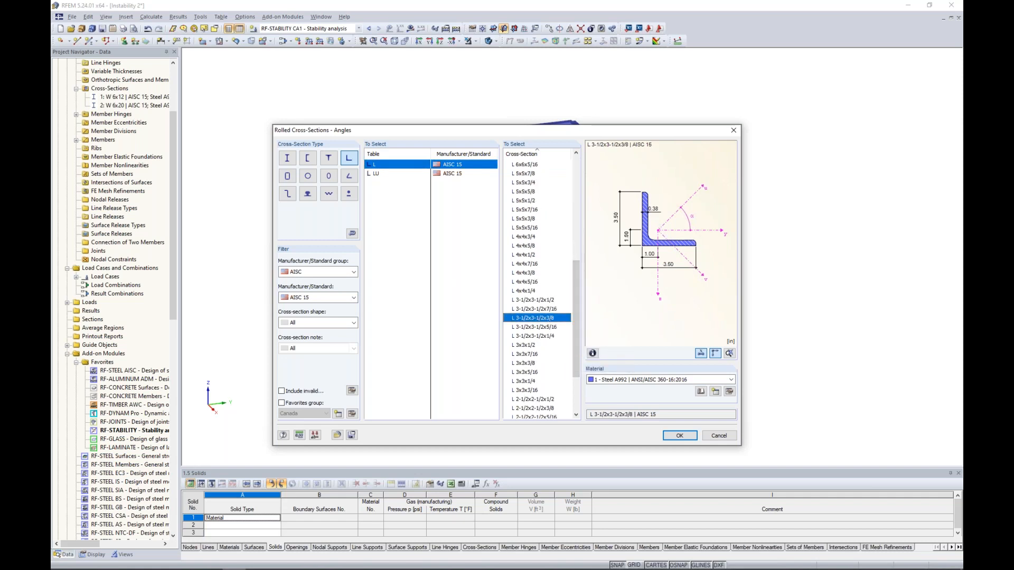
Assign Steel A36 from the material library to the angle cross-section and accept the section.
click(700, 391)
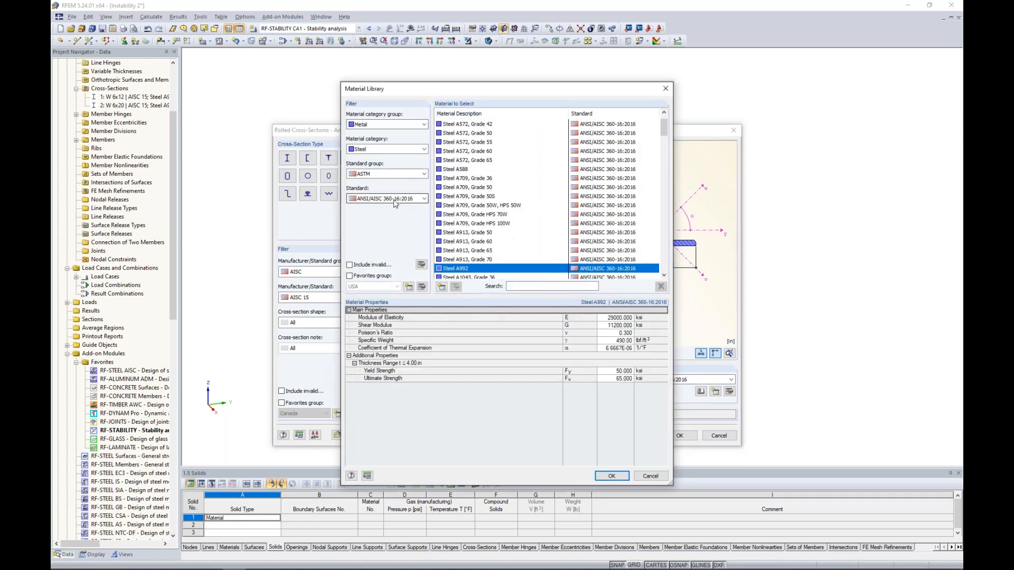
scroll(484, 180, up, 1)
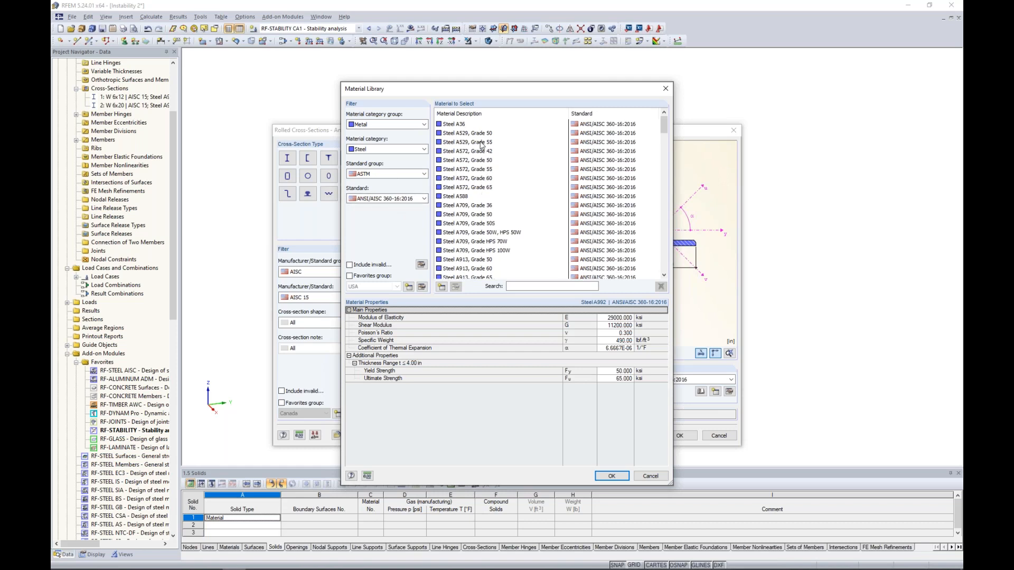
click(463, 125)
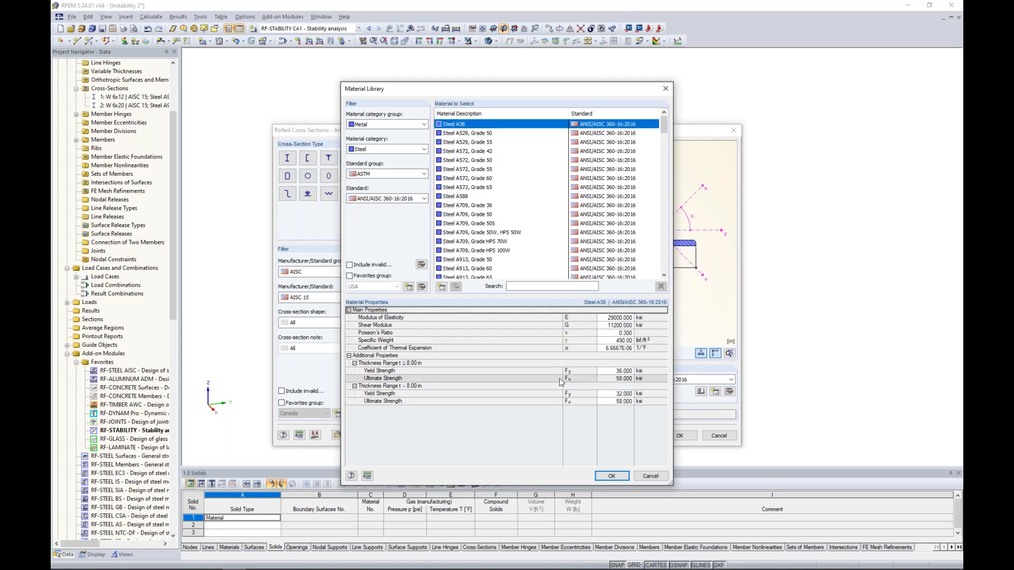
click(612, 476)
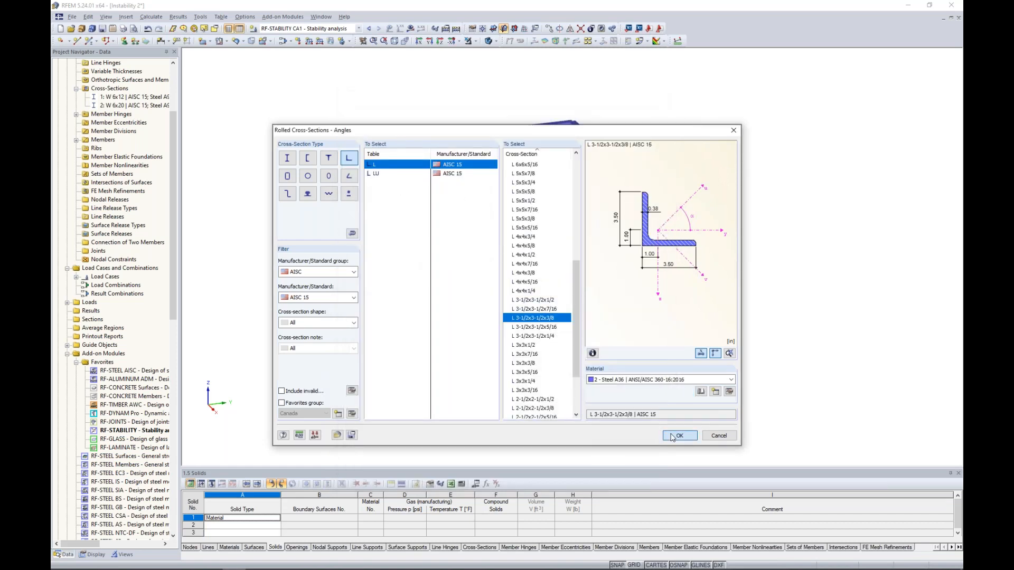
click(680, 435)
Set the new member's type to Tension and accept its settings for placement in the frame.
click(569, 204)
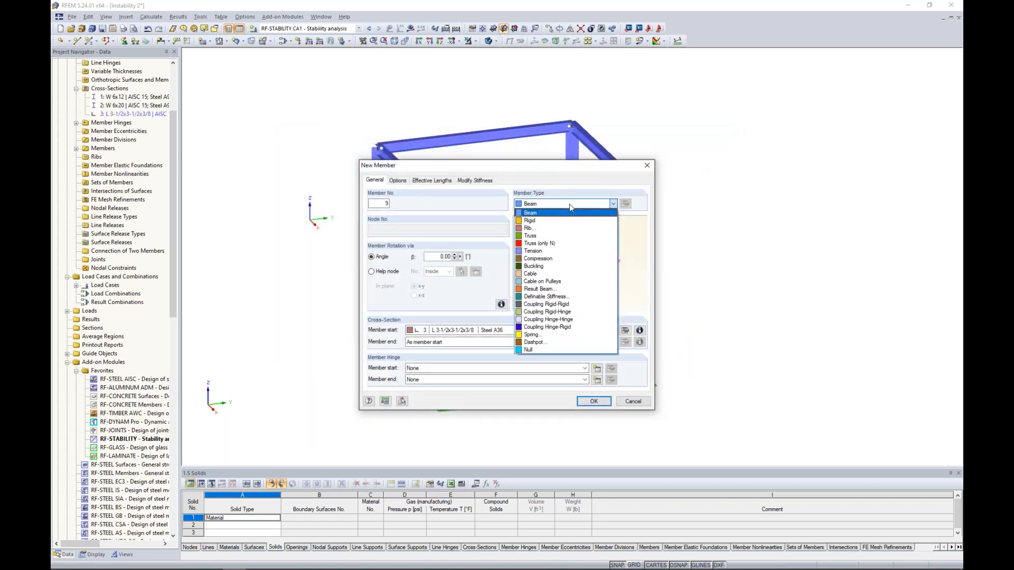
click(558, 252)
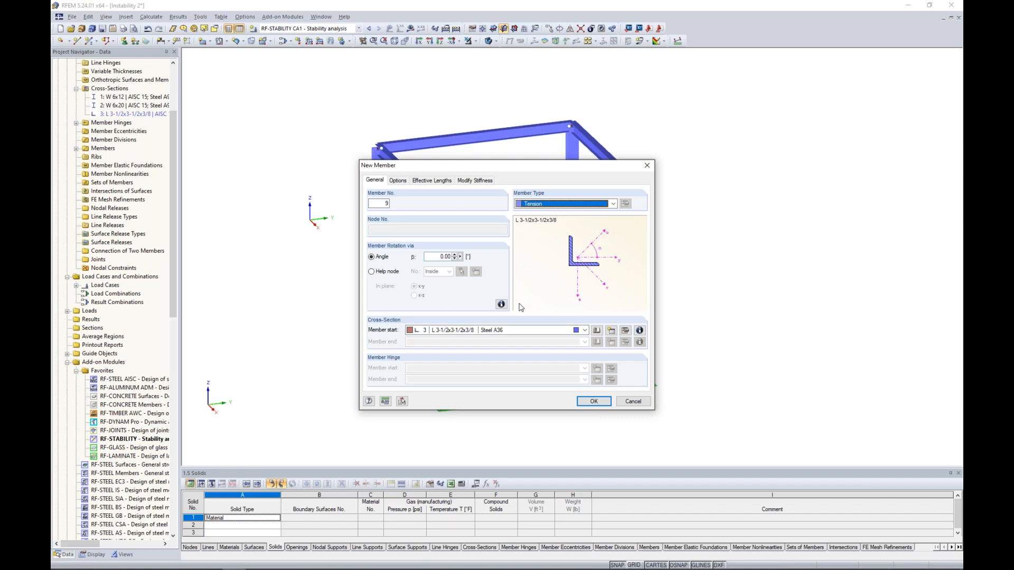
click(591, 401)
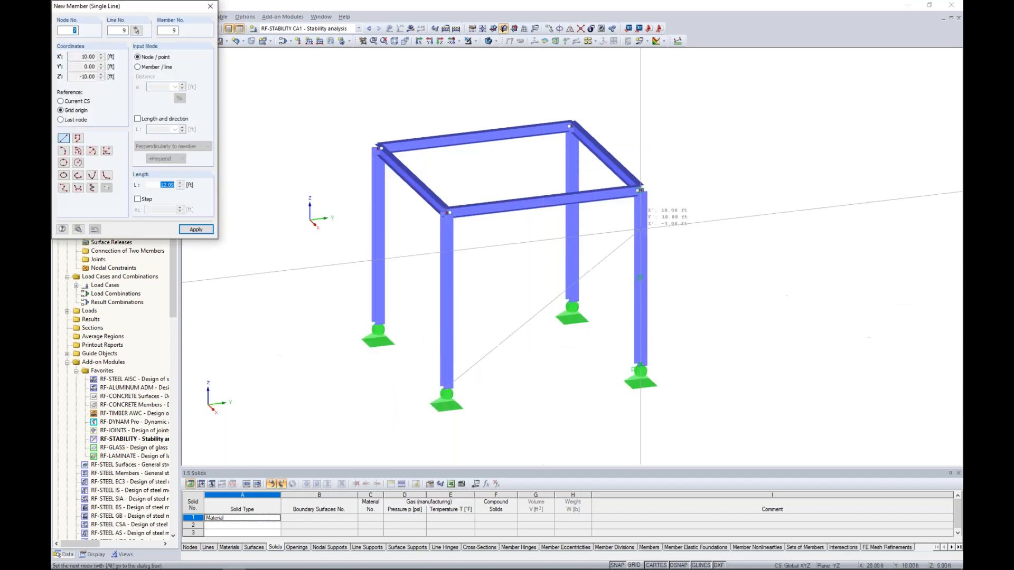
Complete the front diagonal tension brace at the column base and add a matching base-to-top brace in the rear bay parallel to Y.
click(447, 386)
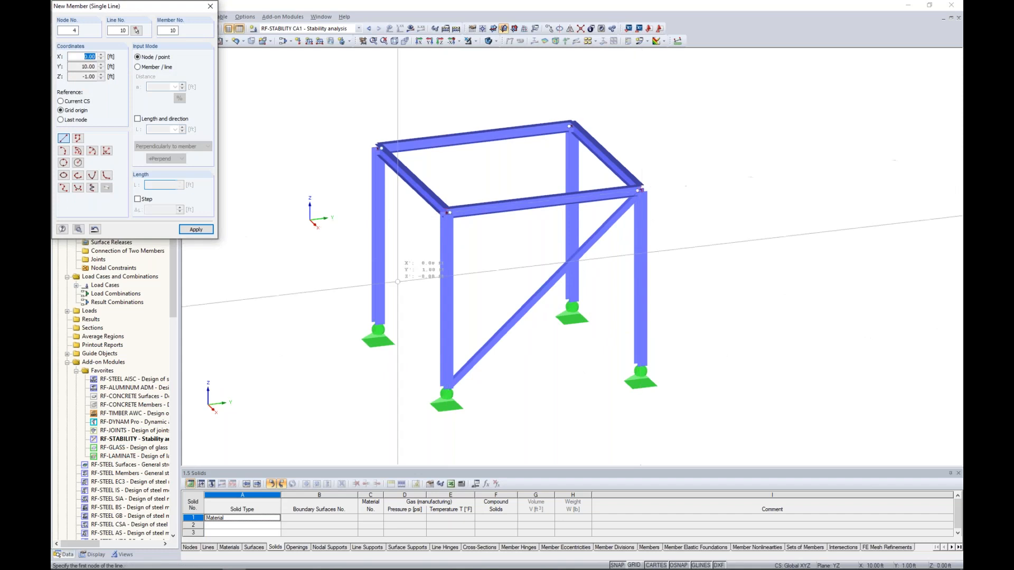
click(378, 322)
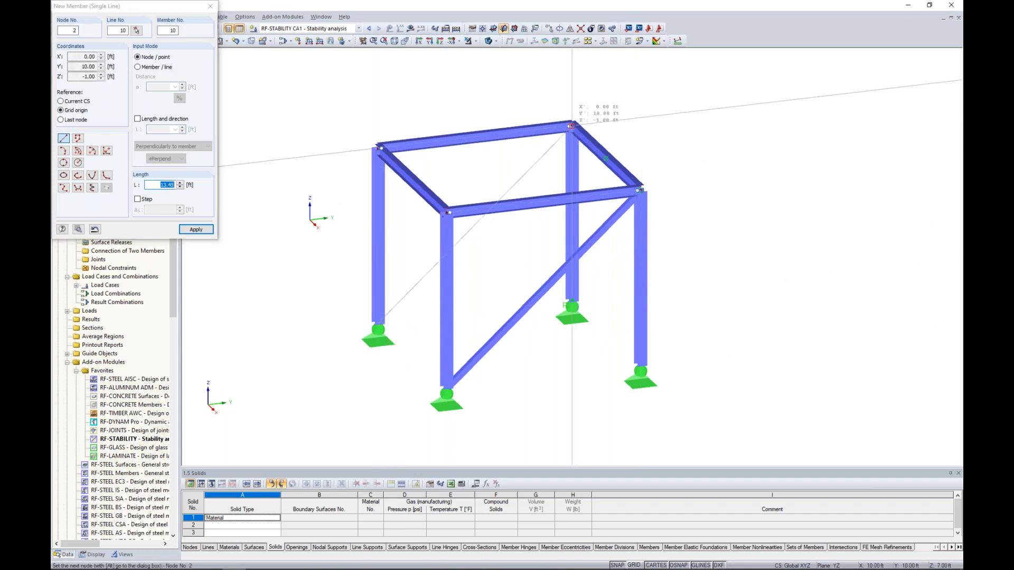
click(572, 125)
key(Escape)
Make load case LC1 current and calculate its results for the braced frame.
click(345, 29)
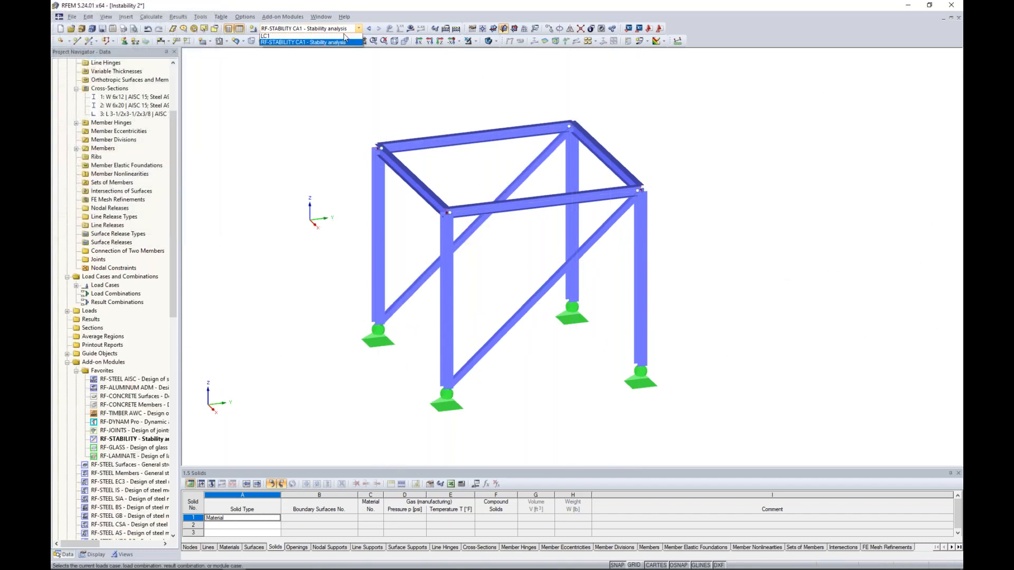
click(344, 35)
click(410, 28)
click(488, 304)
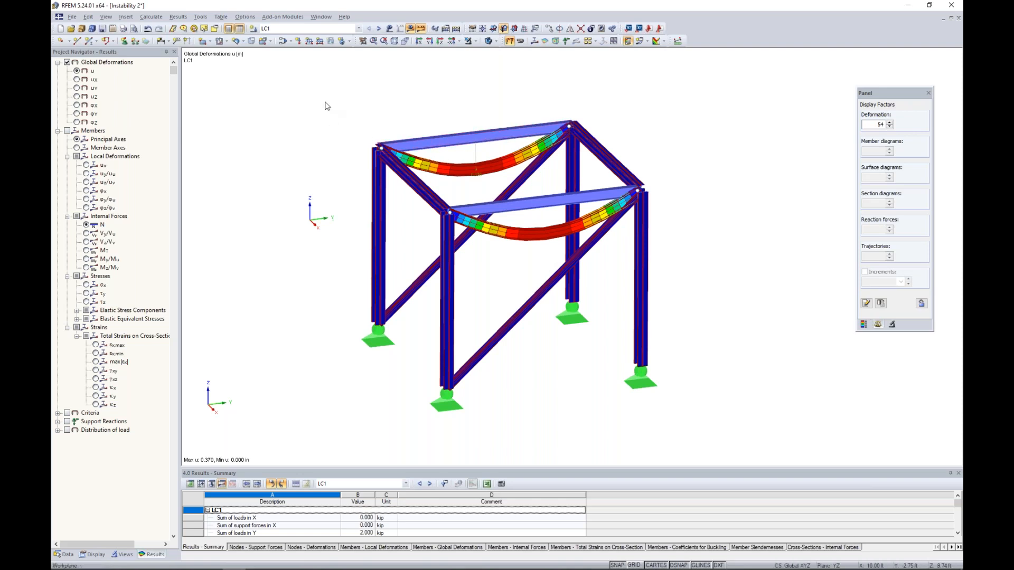
Switch to the open model Instability 3 with the arched hall structure.
click(320, 16)
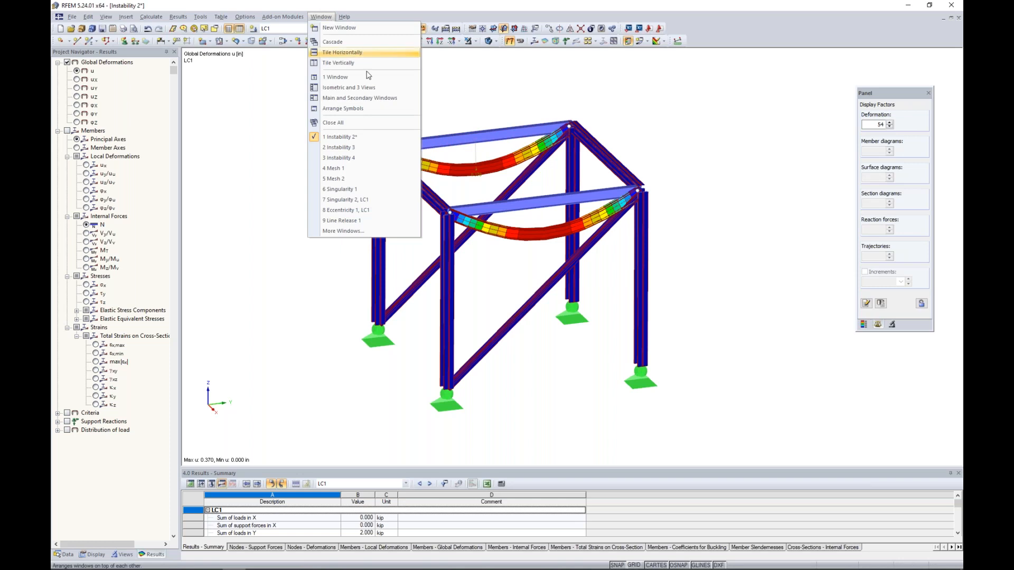
click(354, 148)
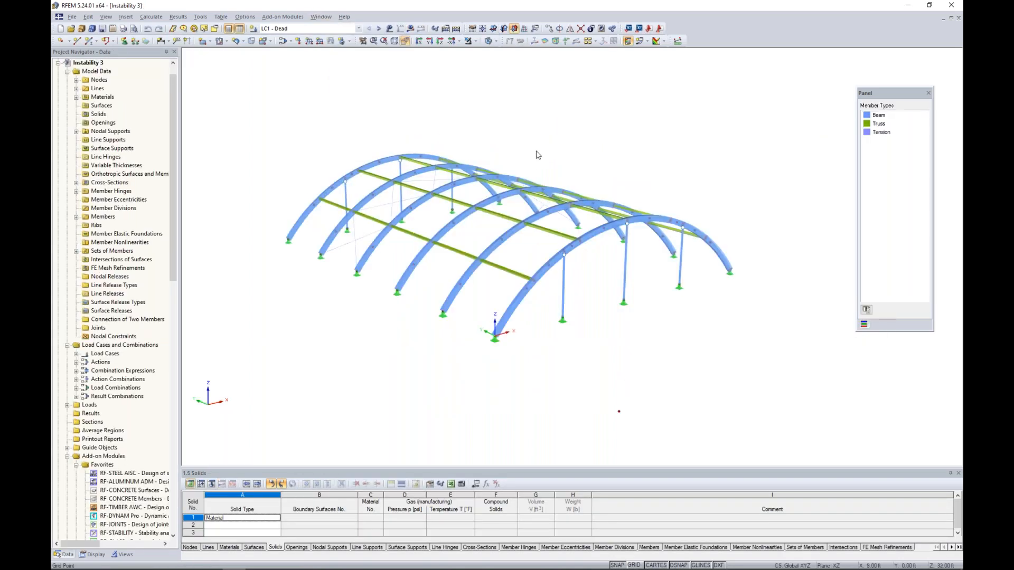
scroll(591, 185, up, 1)
middle_drag(590, 186, 600, 182)
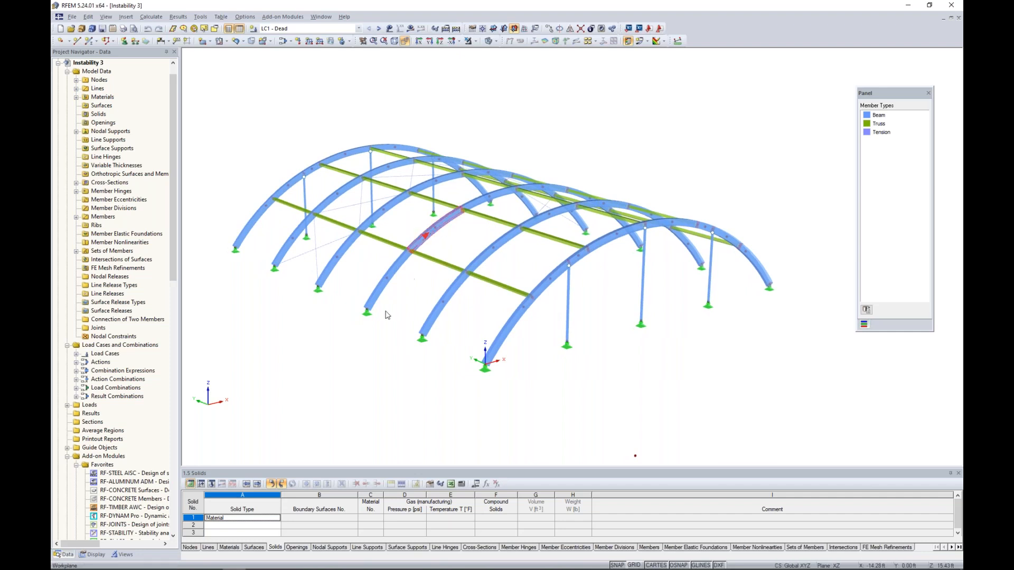
View the arched structure in the Standard color scheme and return the graphics to coloring by Member Type.
click(93, 555)
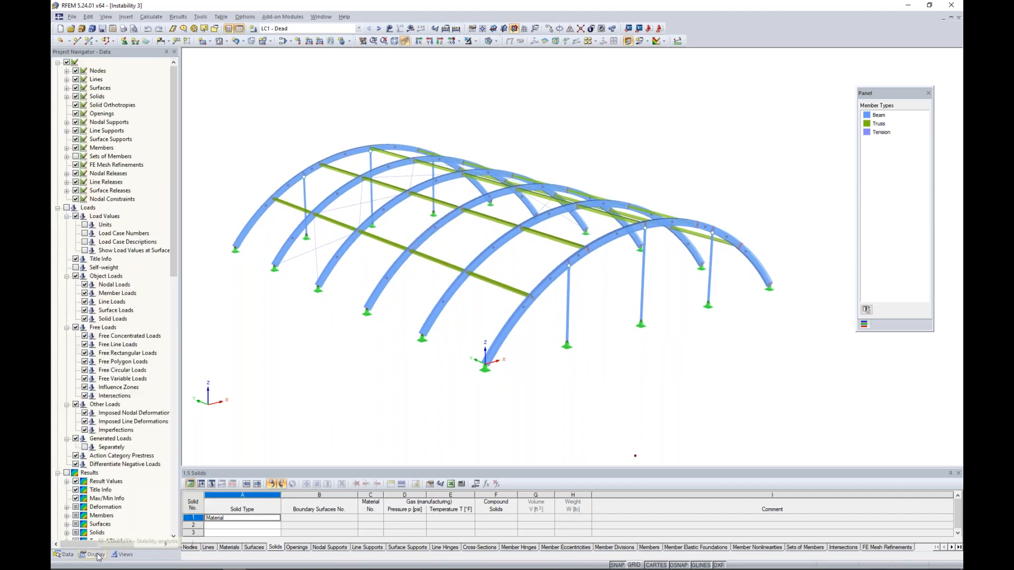
scroll(117, 422, down, 15)
click(76, 378)
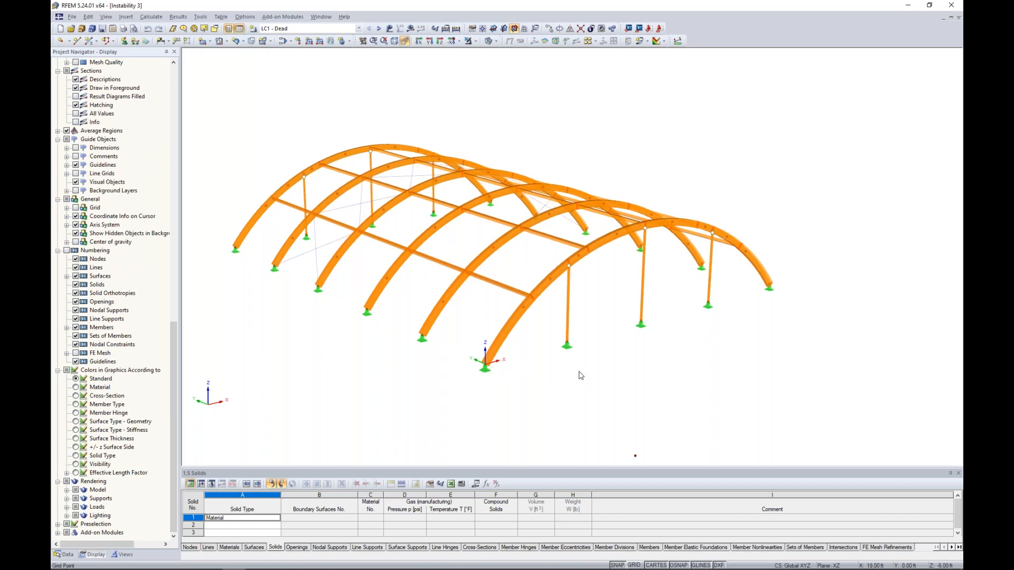
middle_drag(622, 380, 670, 383)
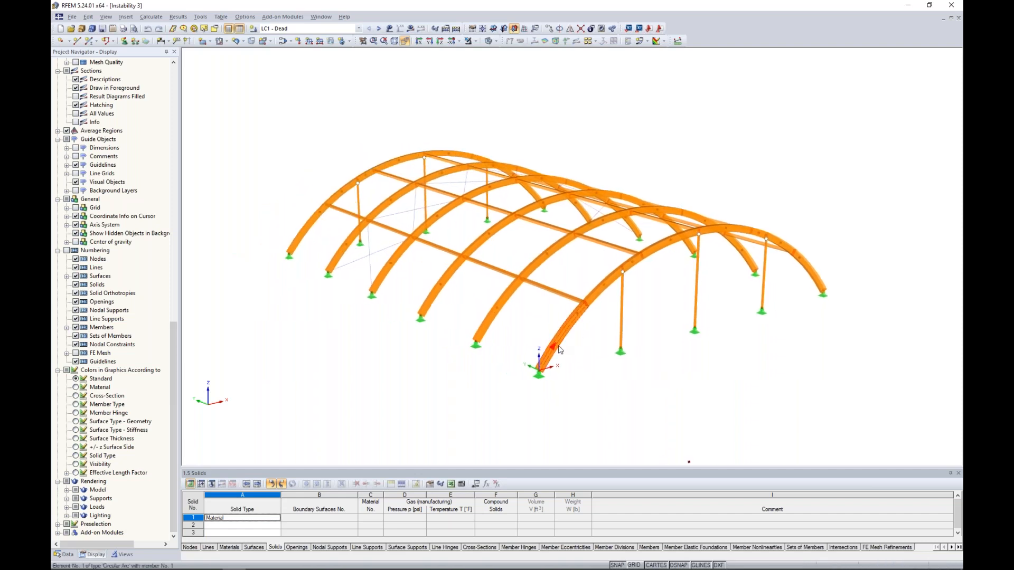
click(76, 404)
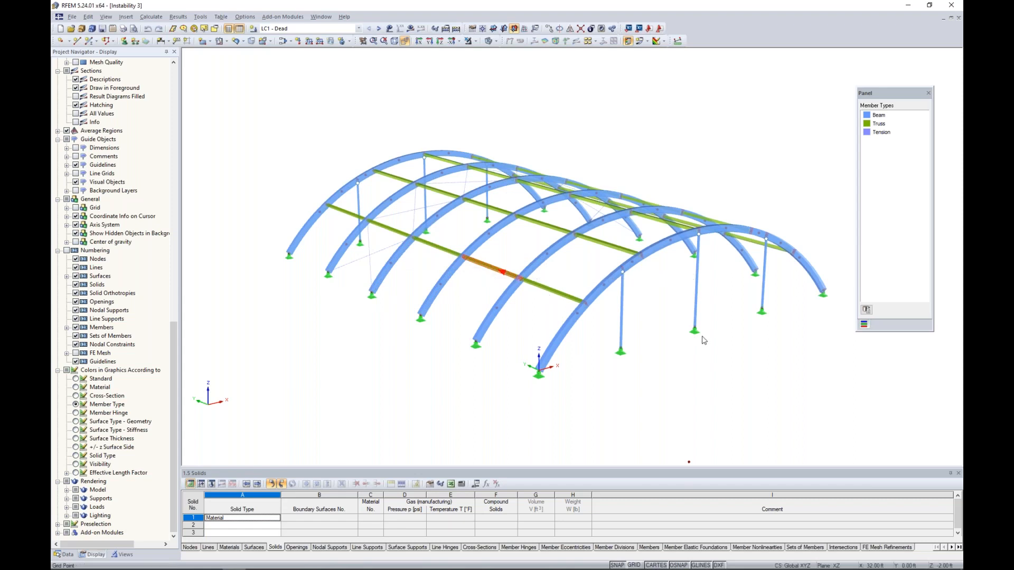
Inspect the properties of a diagonal bracing member between the arches and leave them unedited.
ctrl+middle_drag(530, 302, 558, 314)
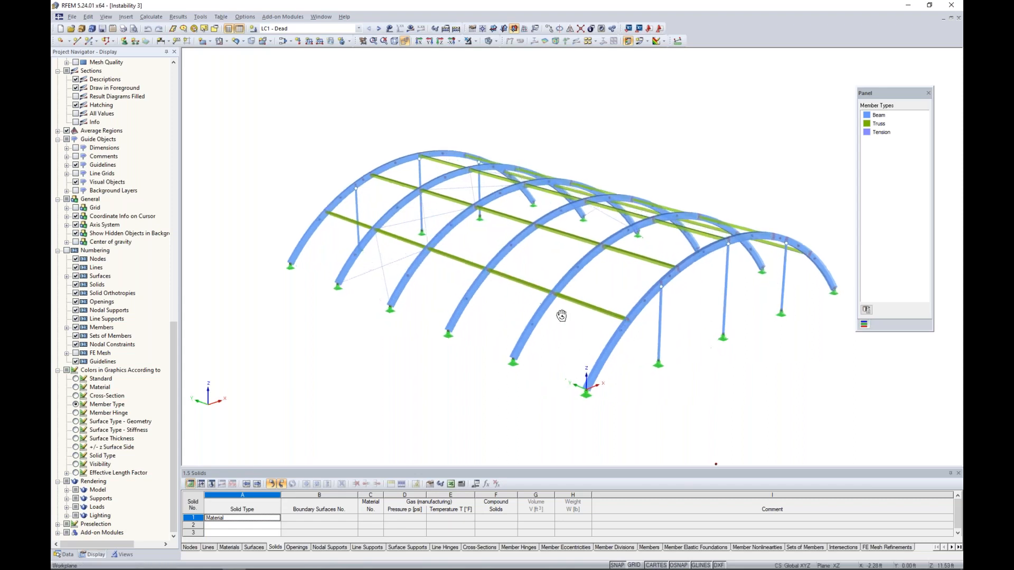
double_click(399, 269)
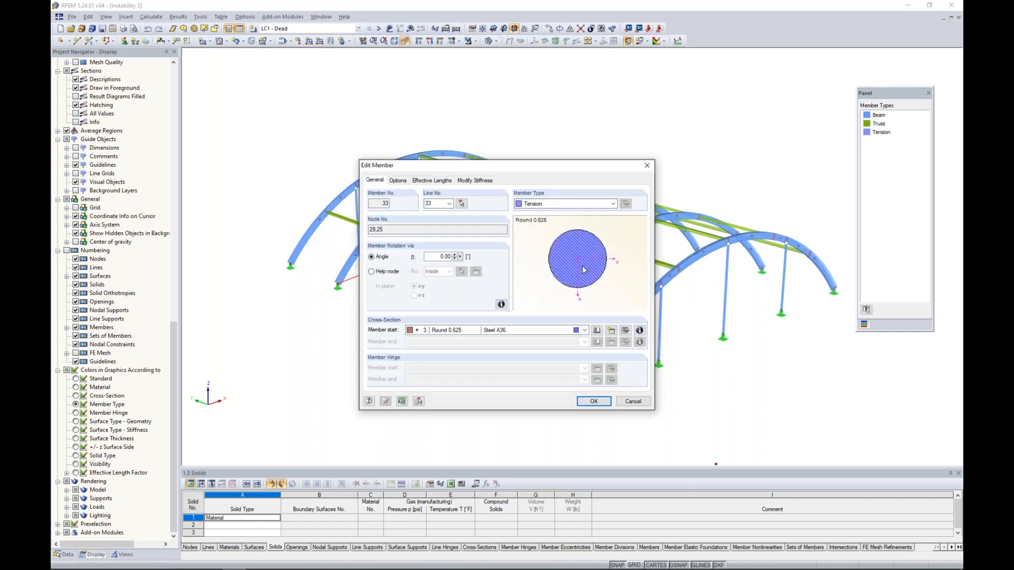
click(645, 402)
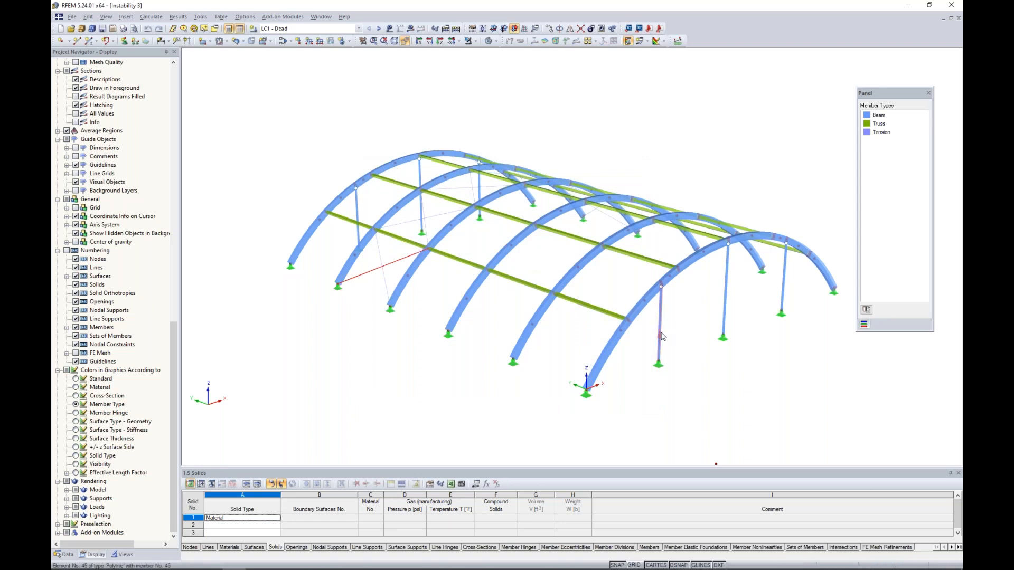
scroll(733, 349, down, 2)
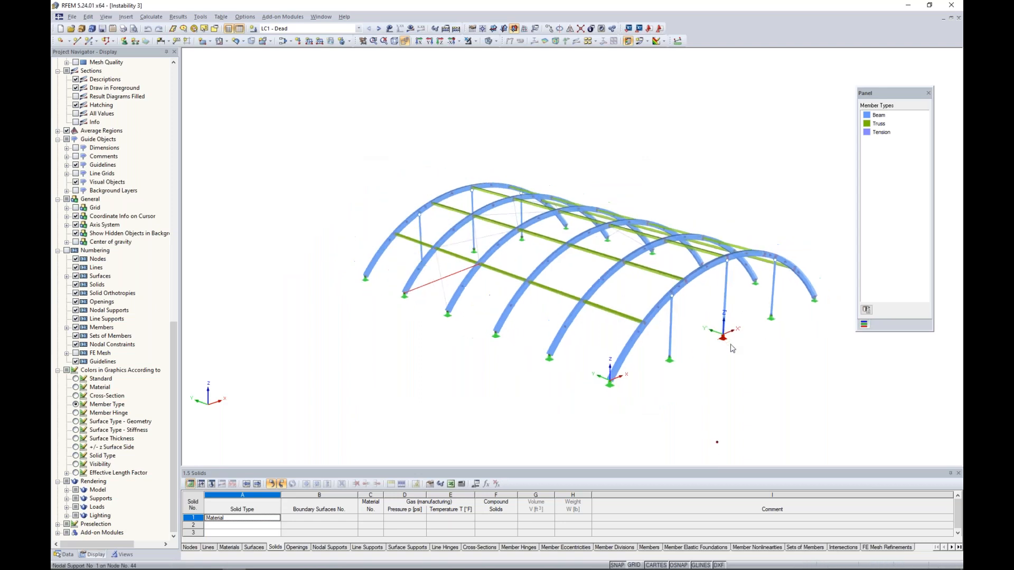
middle_drag(743, 364, 686, 340)
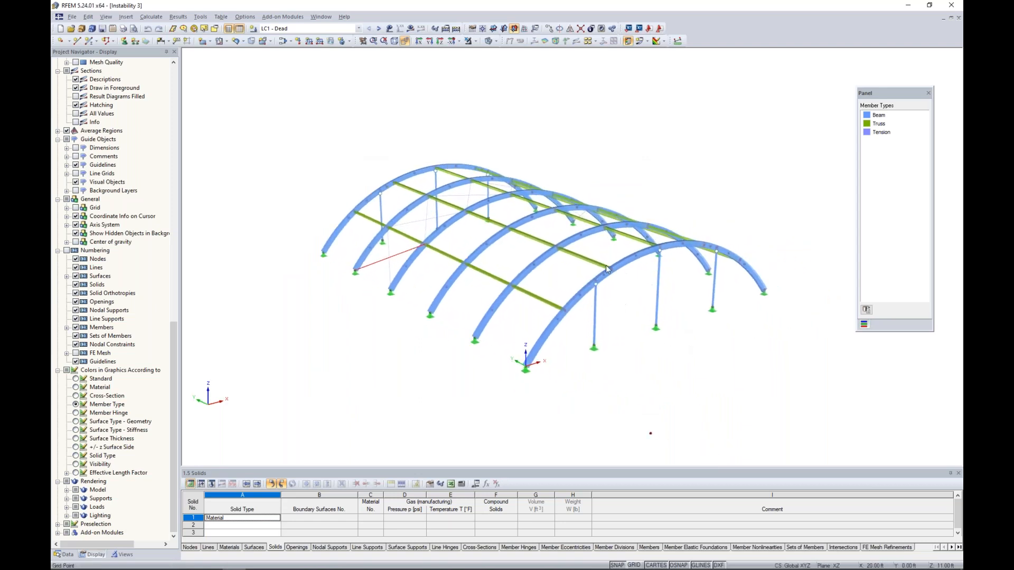
Show the loads of LC1 - Dead and examine them on the arches and bracing from several angles.
click(389, 28)
ctrl+middle_drag(553, 133, 696, 125)
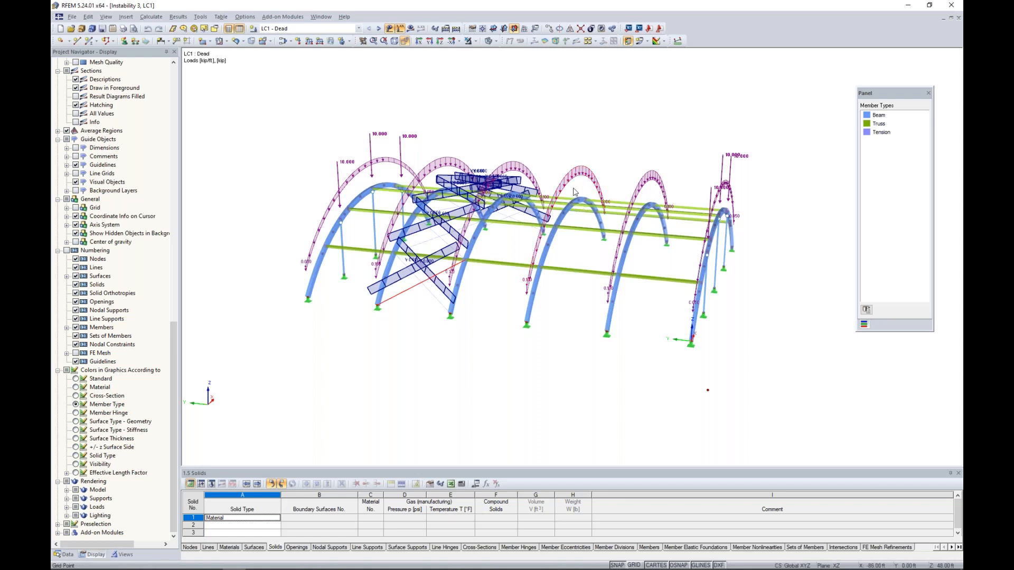
ctrl+middle_drag(575, 192, 400, 170)
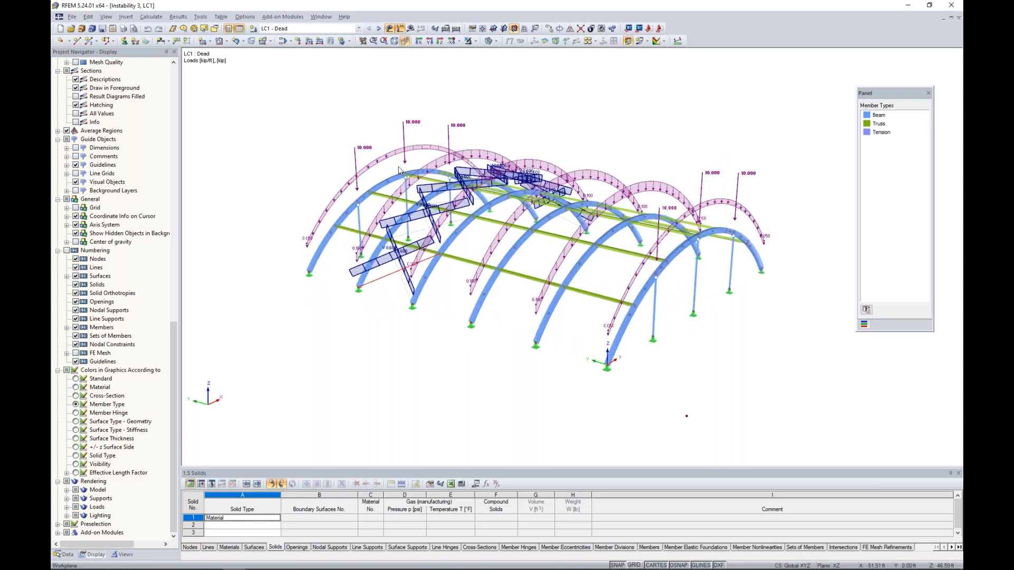
ctrl+middle_drag(739, 167, 782, 170)
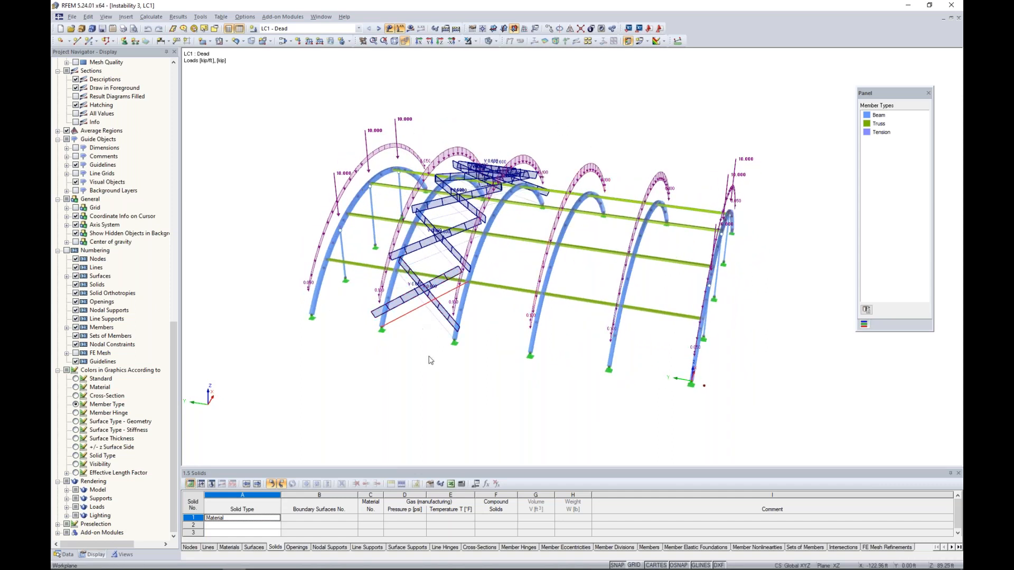
ctrl+middle_drag(482, 375, 407, 377)
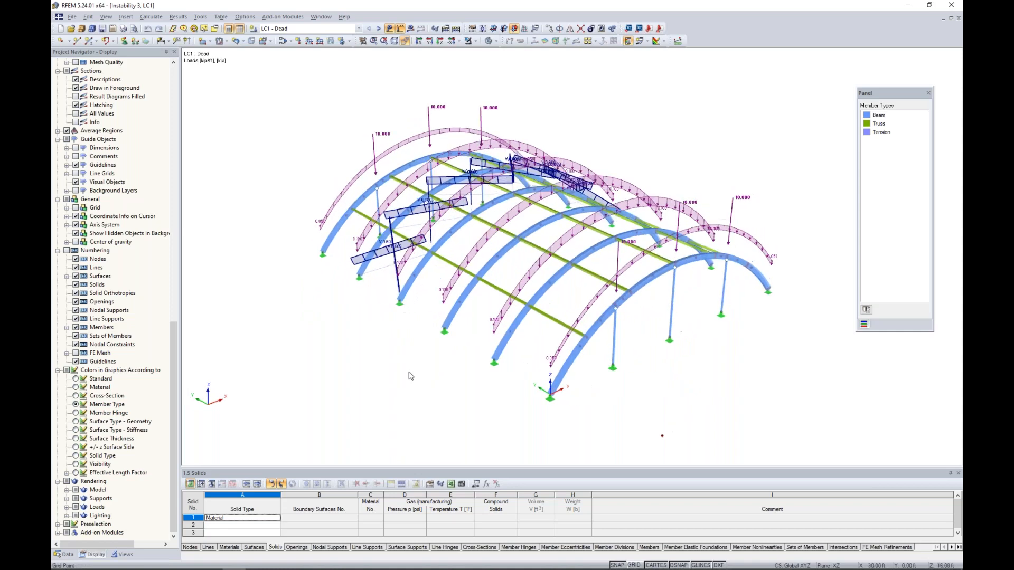
Review the loads of LC2, LC3, CO1 and CO2, and hide the load display with CO2 as the current combination.
click(378, 28)
ctrl+middle_drag(723, 159, 537, 99)
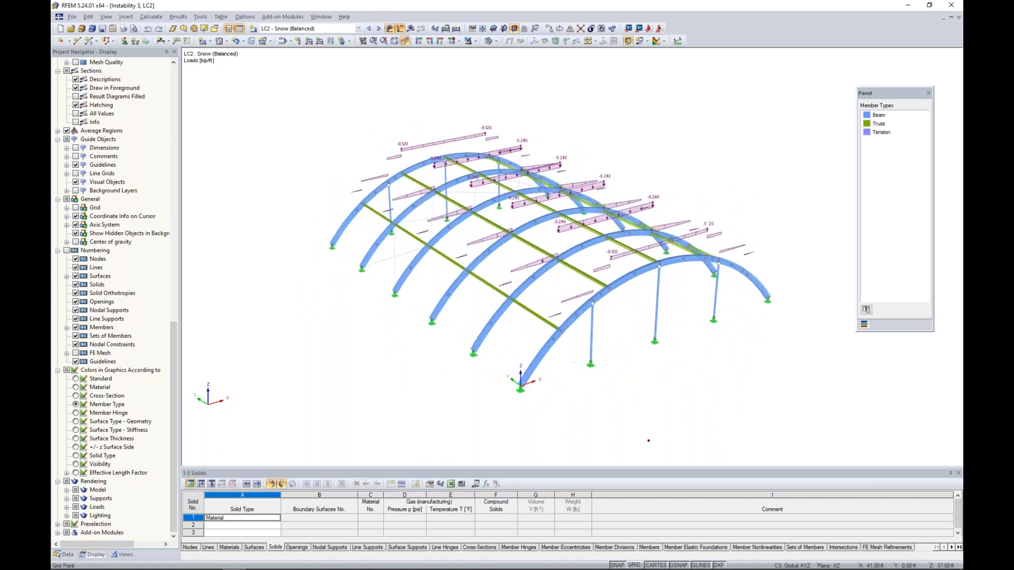
click(378, 28)
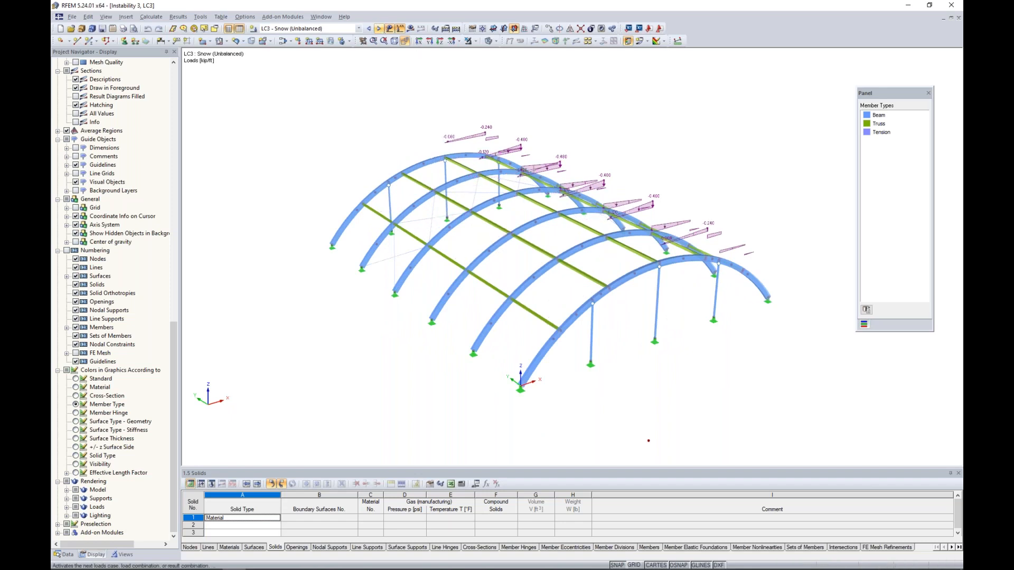
mouse_move(674, 175)
ctrl+middle_down()
mouse_move(525, 117)
mouse_move(666, 167)
ctrl+middle_up()
click(379, 28)
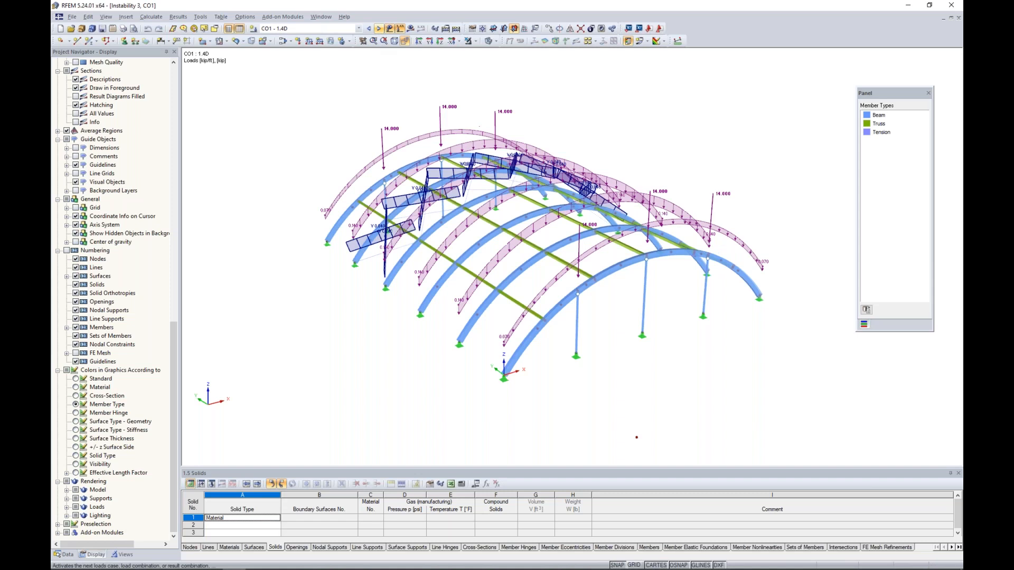
click(379, 28)
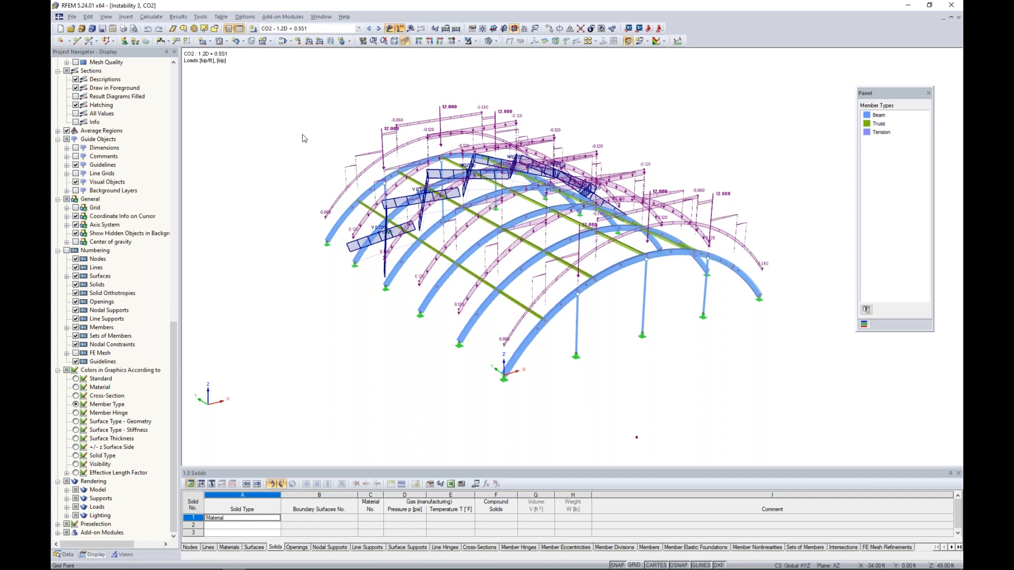
click(392, 31)
Calculate load combination CO2 and read the error description alongside the marked location in the model.
click(410, 28)
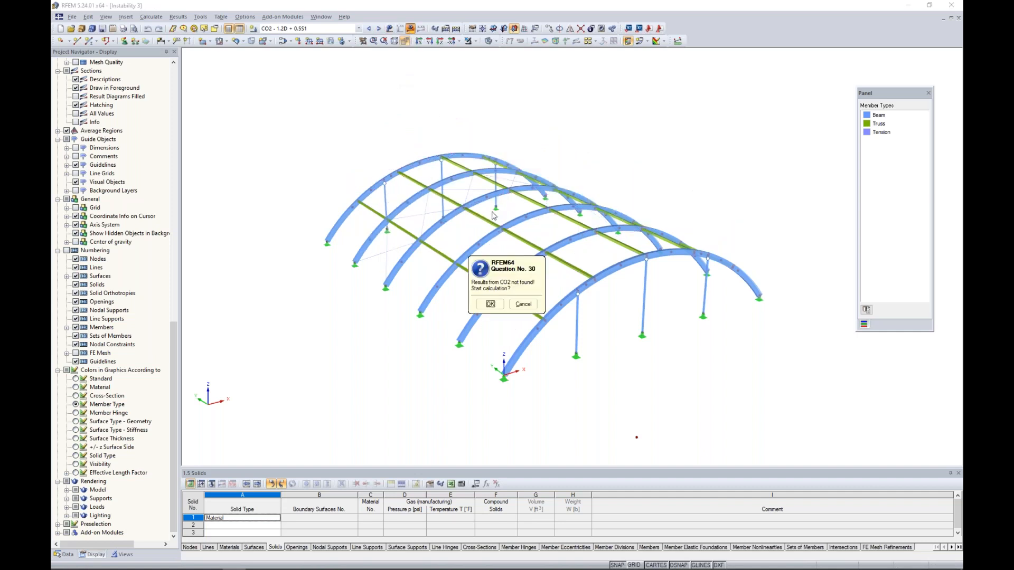
click(490, 304)
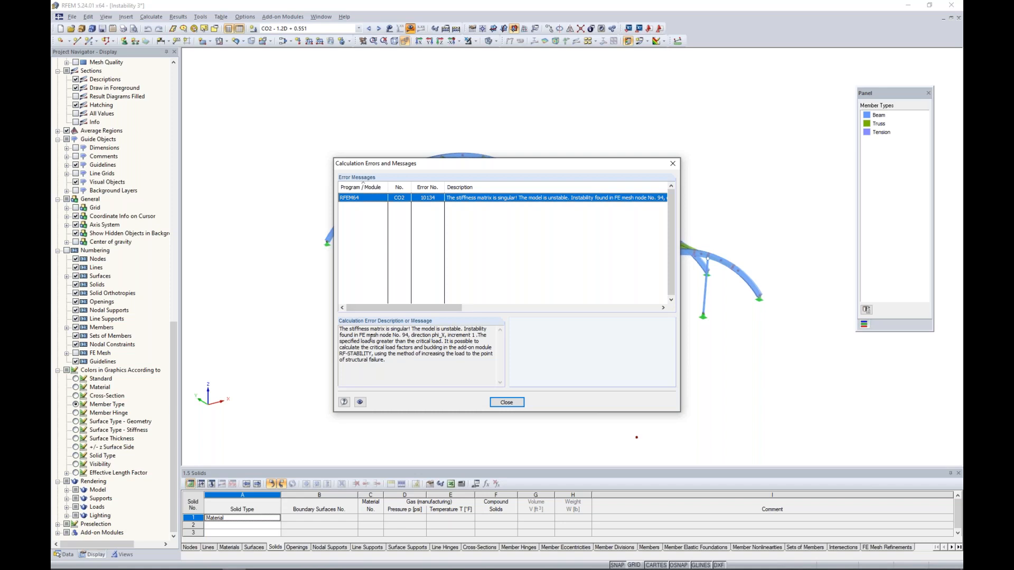
drag(488, 165, 513, 351)
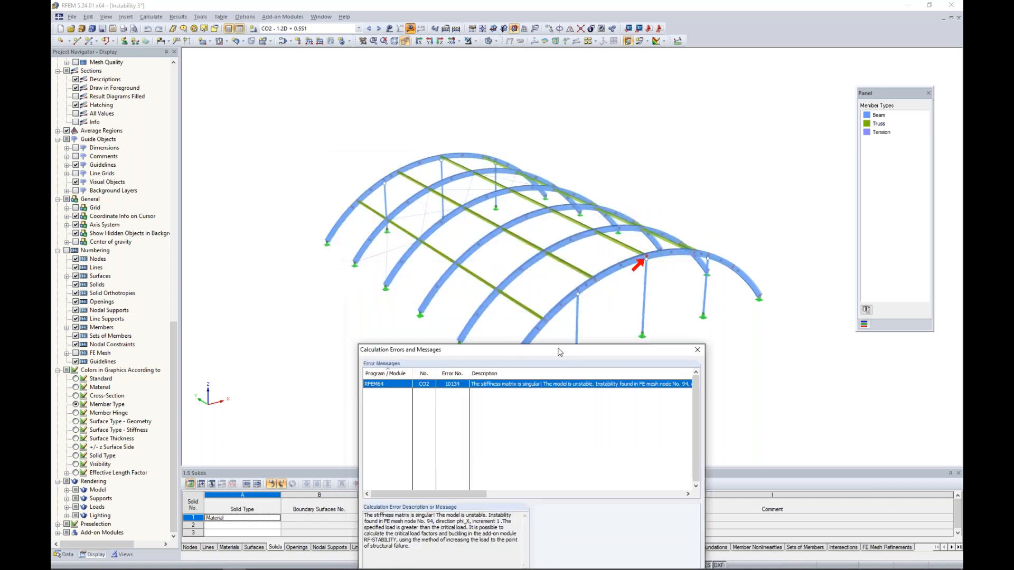
drag(593, 351, 589, 174)
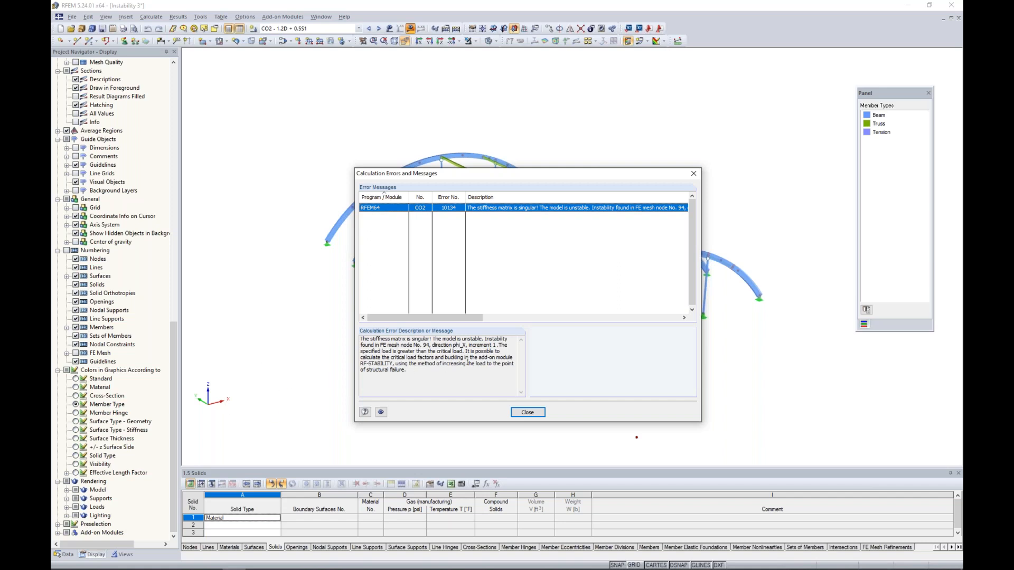
drag(361, 348, 423, 348)
drag(360, 352, 459, 350)
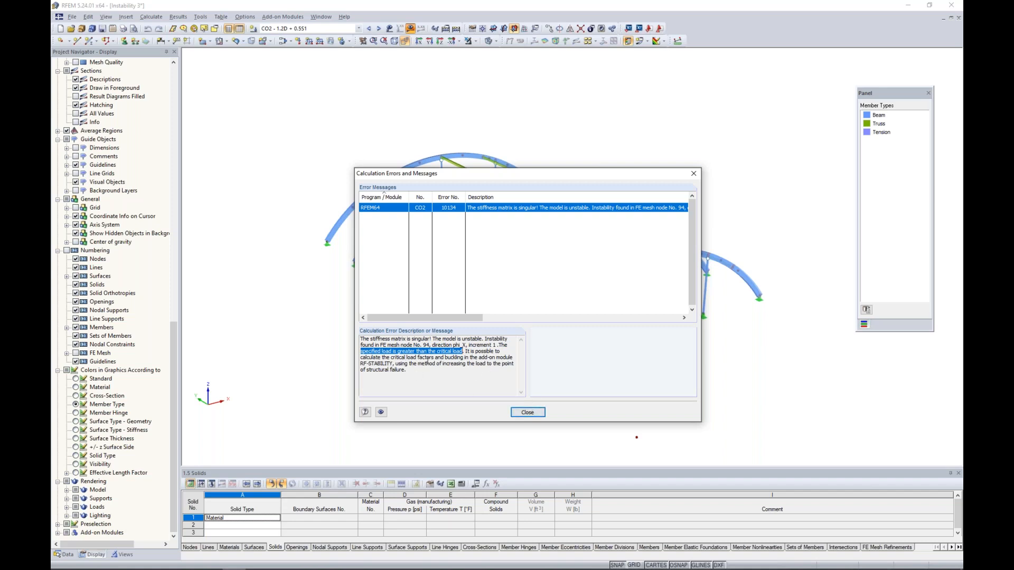
click(528, 412)
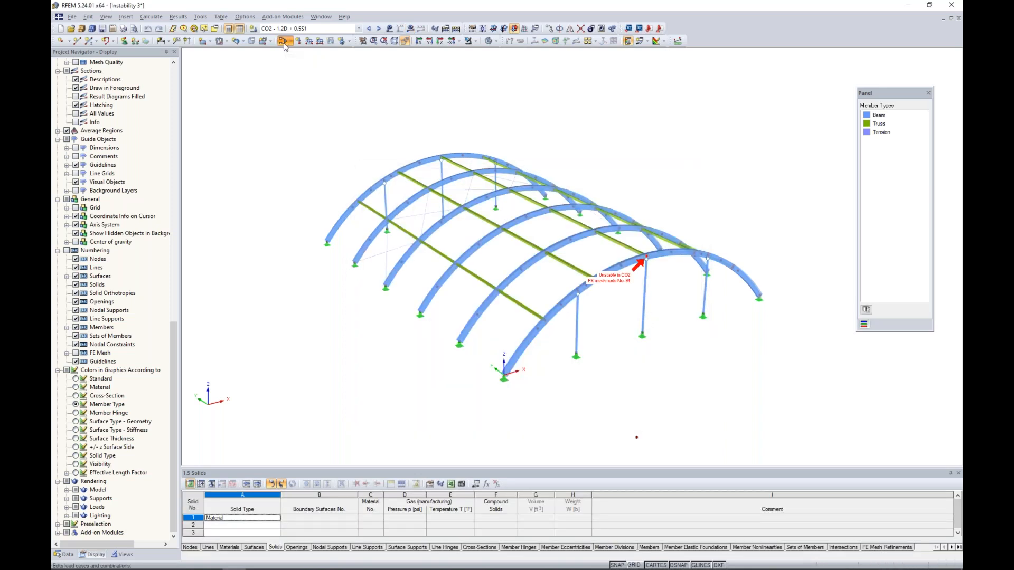
Set CO2's method of analysis to geometrically linear and recalculate the combination.
click(283, 41)
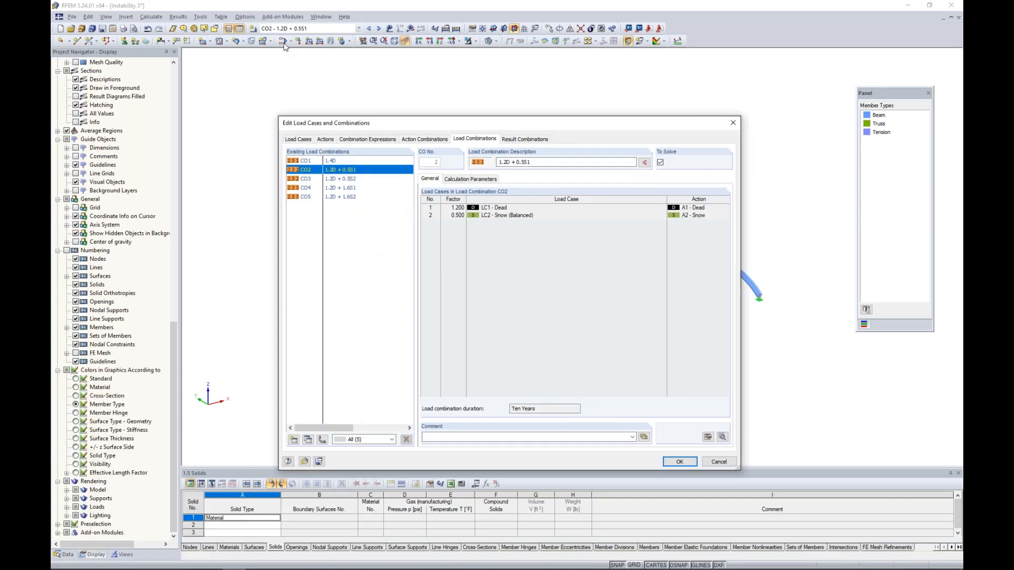
click(454, 181)
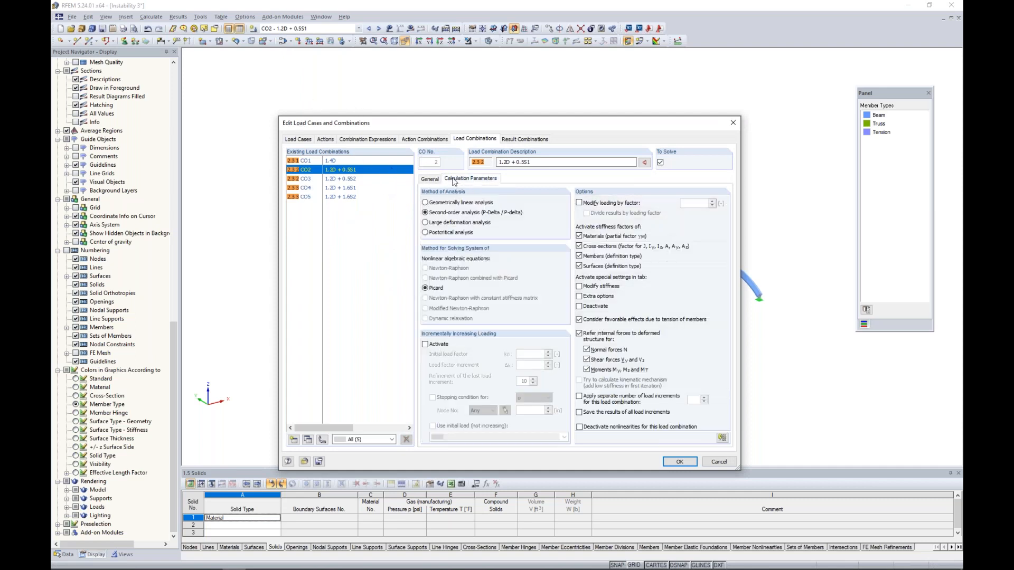
click(441, 204)
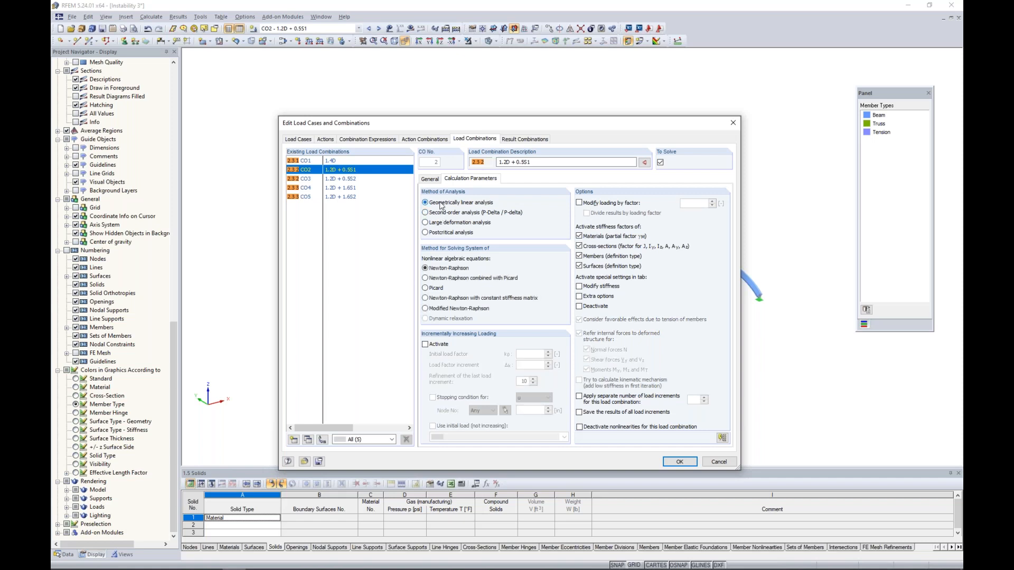
click(680, 461)
click(411, 28)
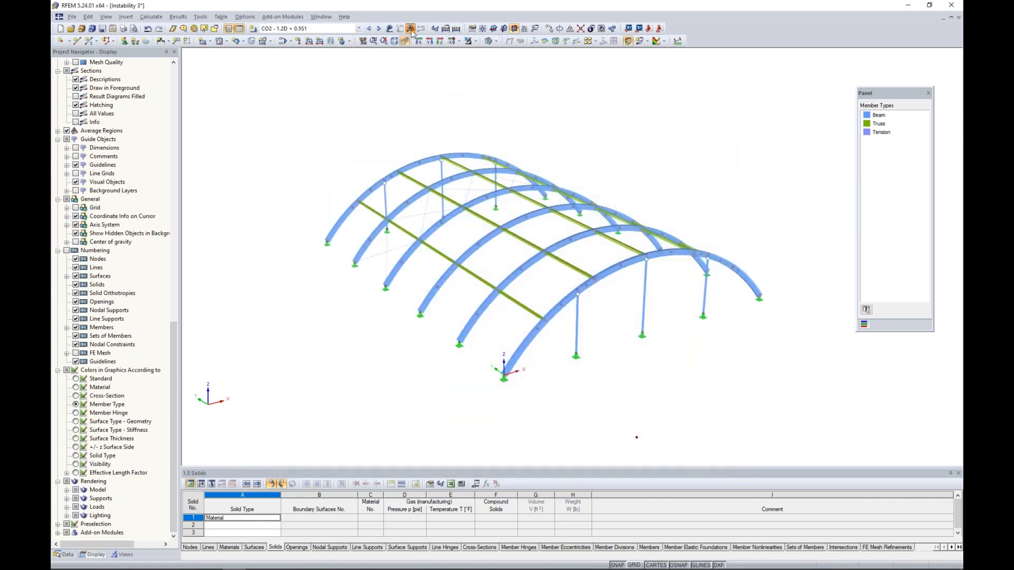
click(490, 304)
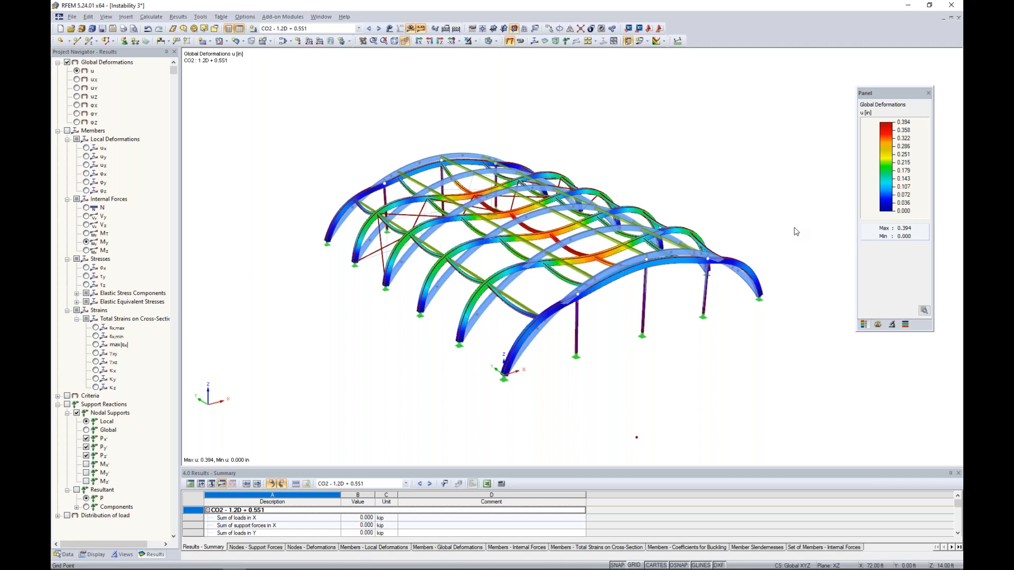
Reduce the deformation display factor to 26.25 and bring back the colour scale of the global deformations.
click(877, 324)
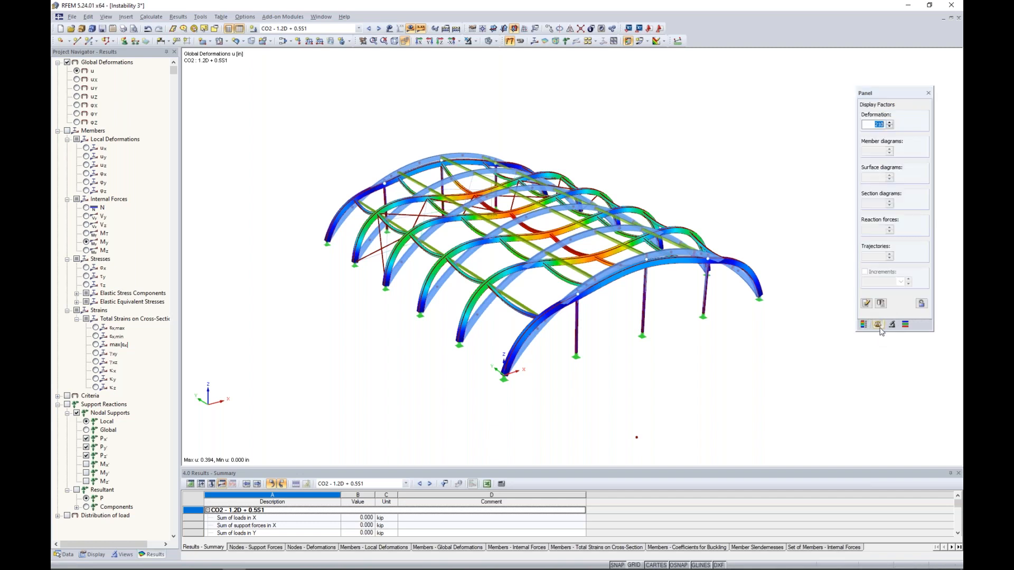
click(890, 126)
click(890, 127)
click(890, 127)
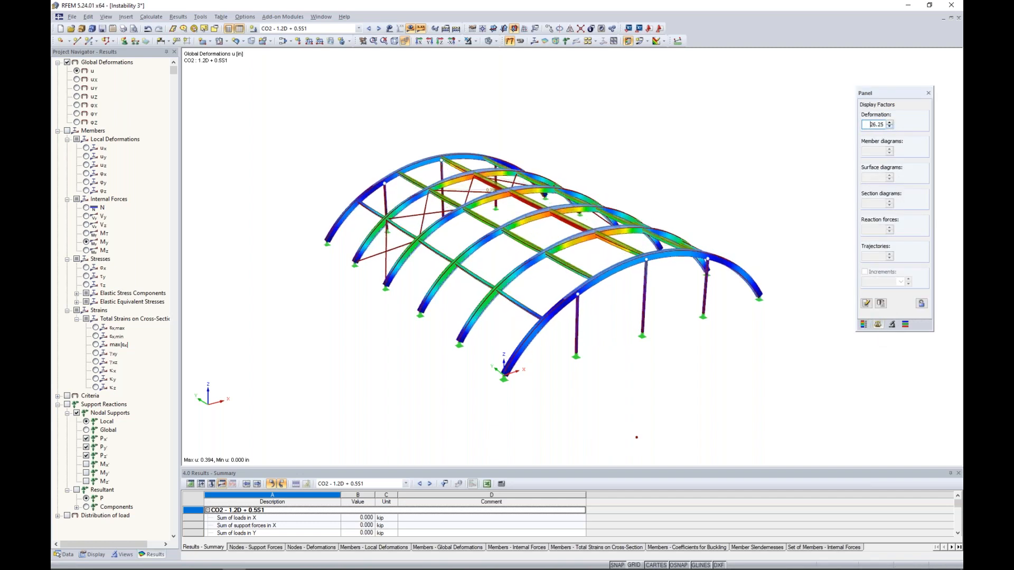
click(864, 324)
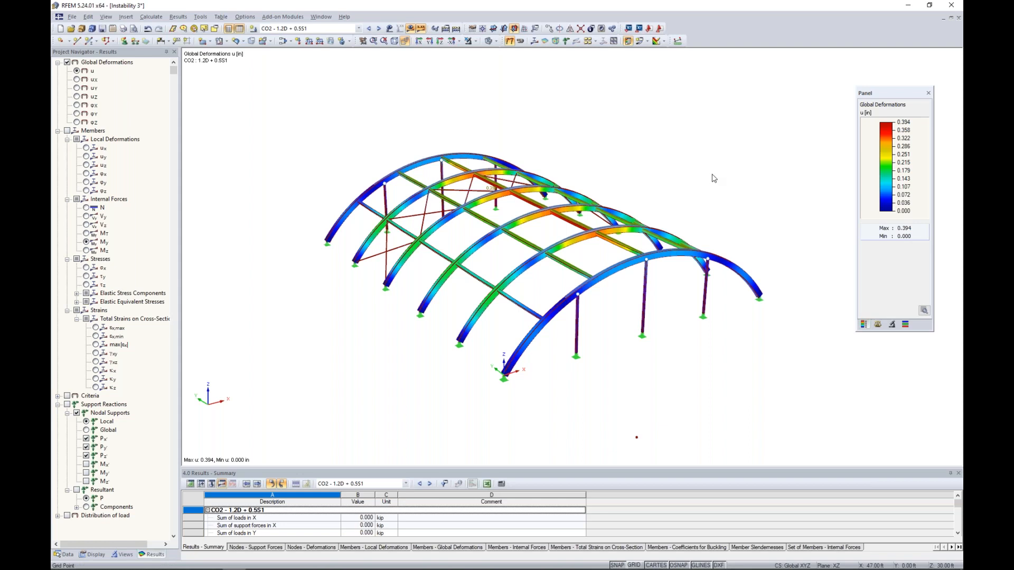
Run an RF-STABILITY eigenvalue analysis with axial forces imported from load combination CO2 - 1.2D + 0.5S1.
click(65, 556)
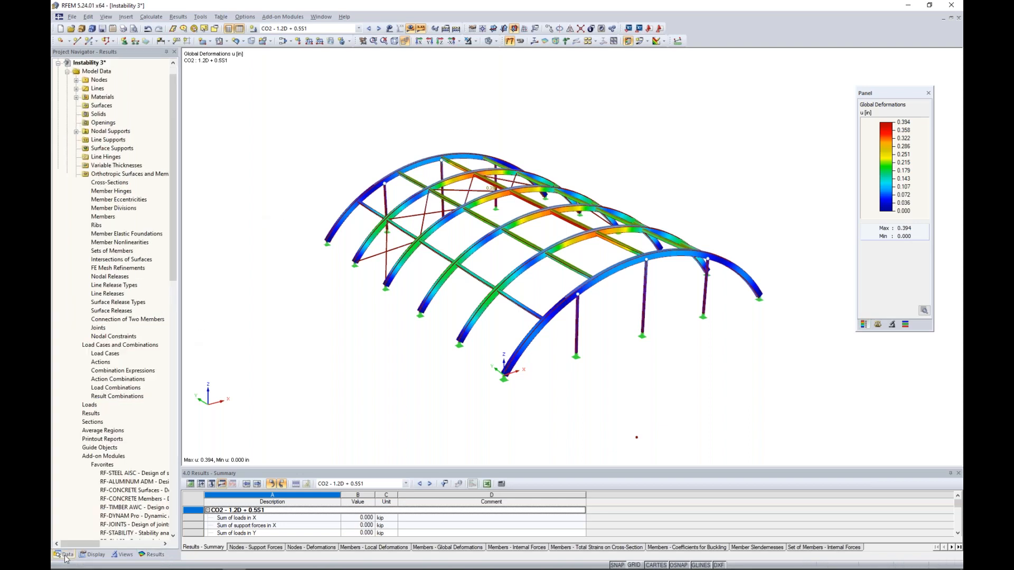
scroll(125, 428, down, 5)
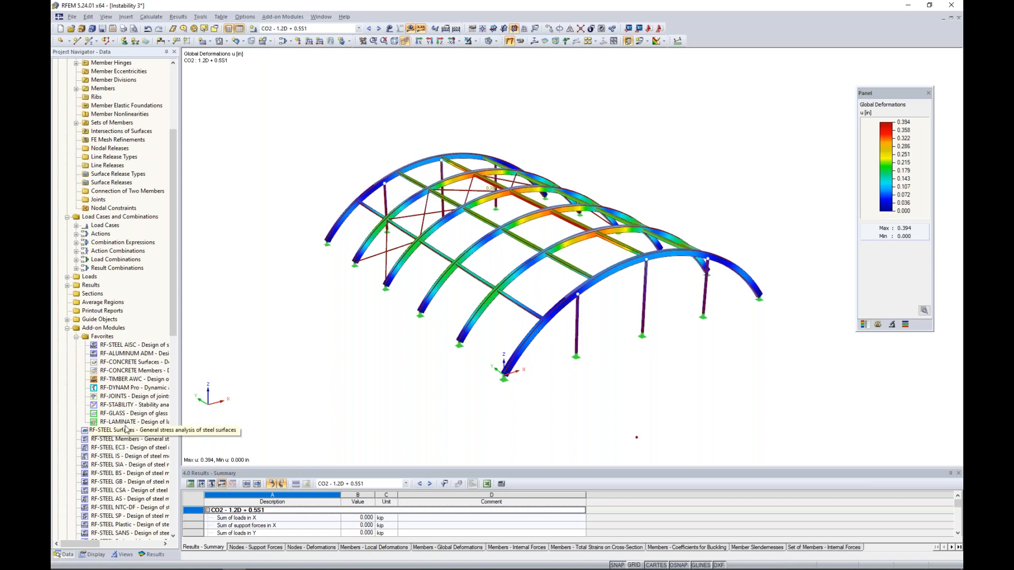
double_click(127, 408)
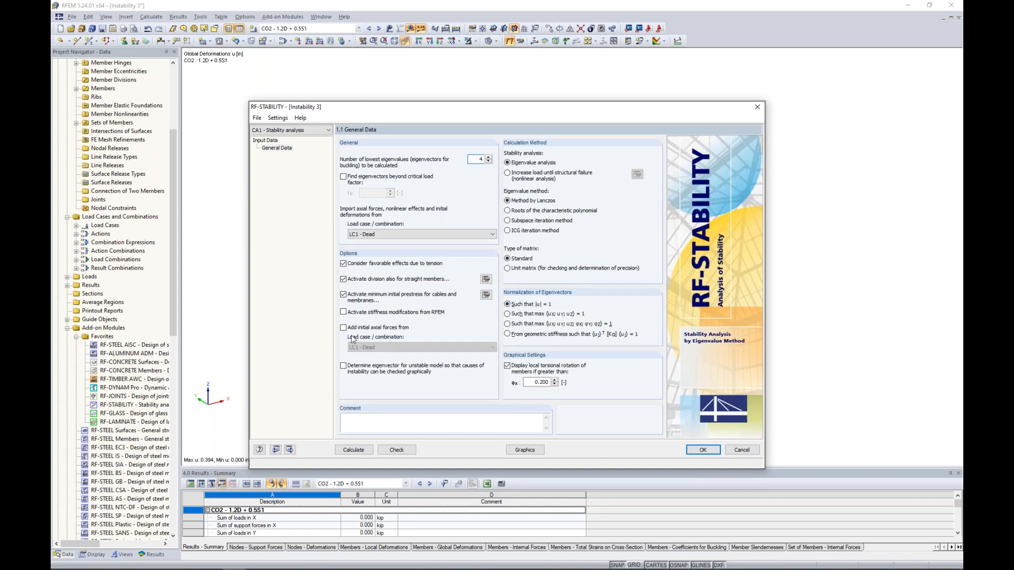
click(383, 235)
click(378, 268)
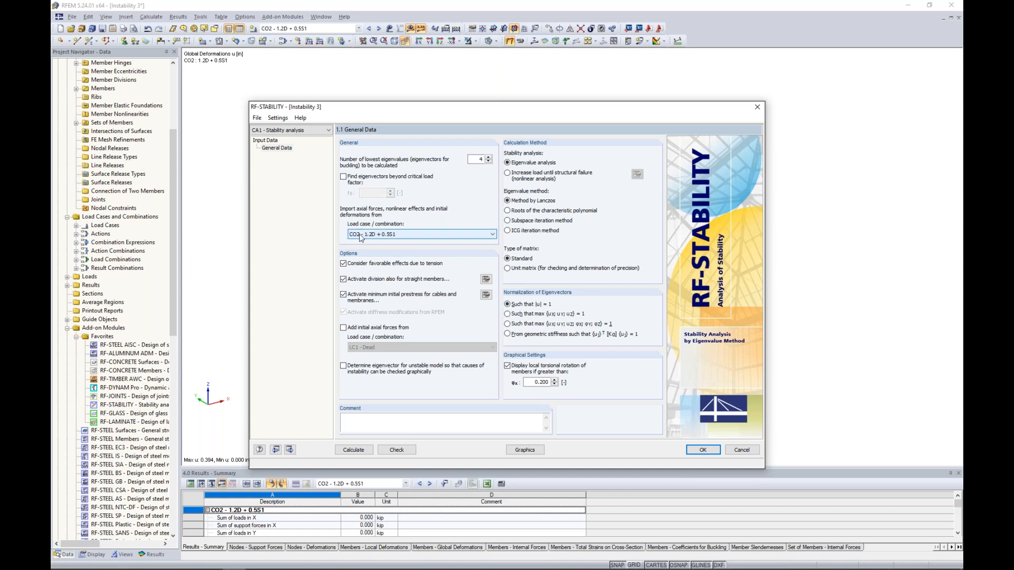
click(354, 451)
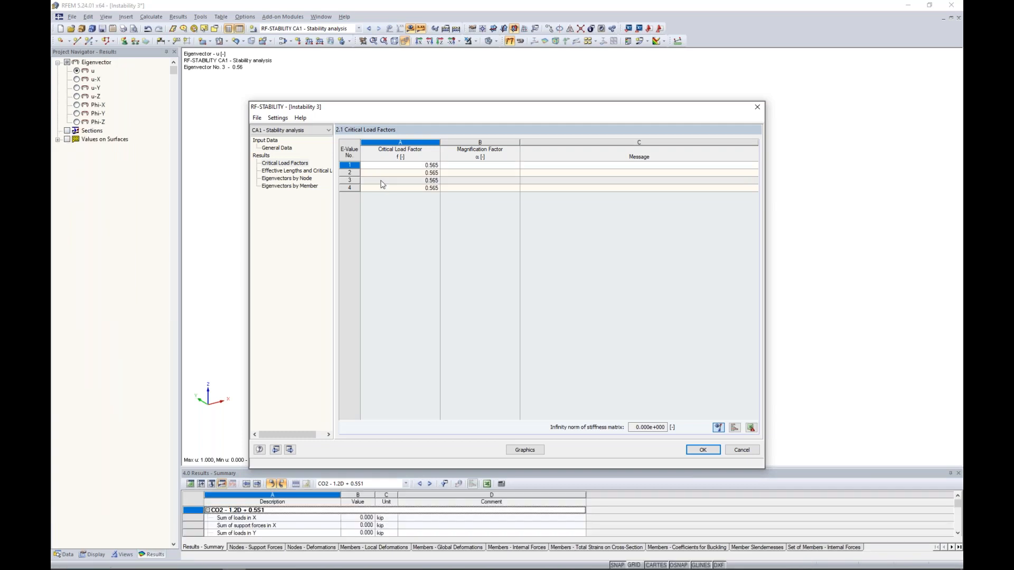
Examine the critical load factors of eigenvalues 1 to 3 alongside the buckling shape in the model.
drag(451, 106, 451, 357)
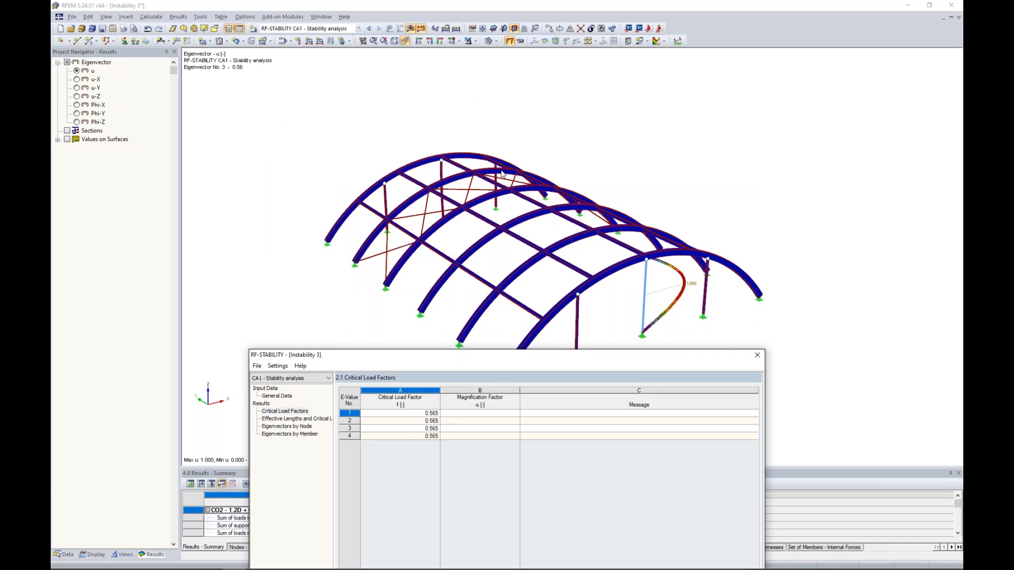
click(403, 415)
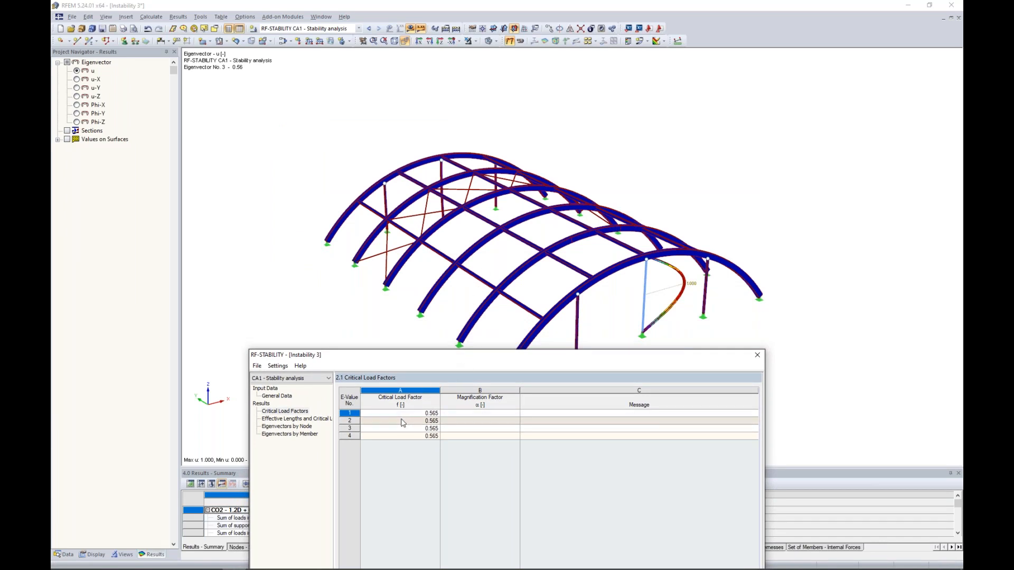
click(403, 421)
click(403, 428)
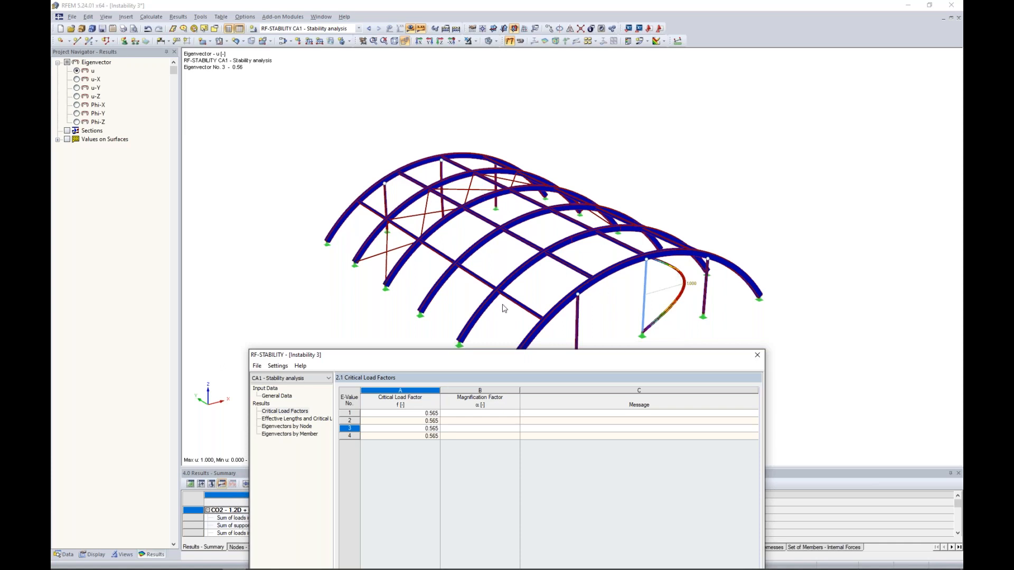
drag(469, 357, 505, 93)
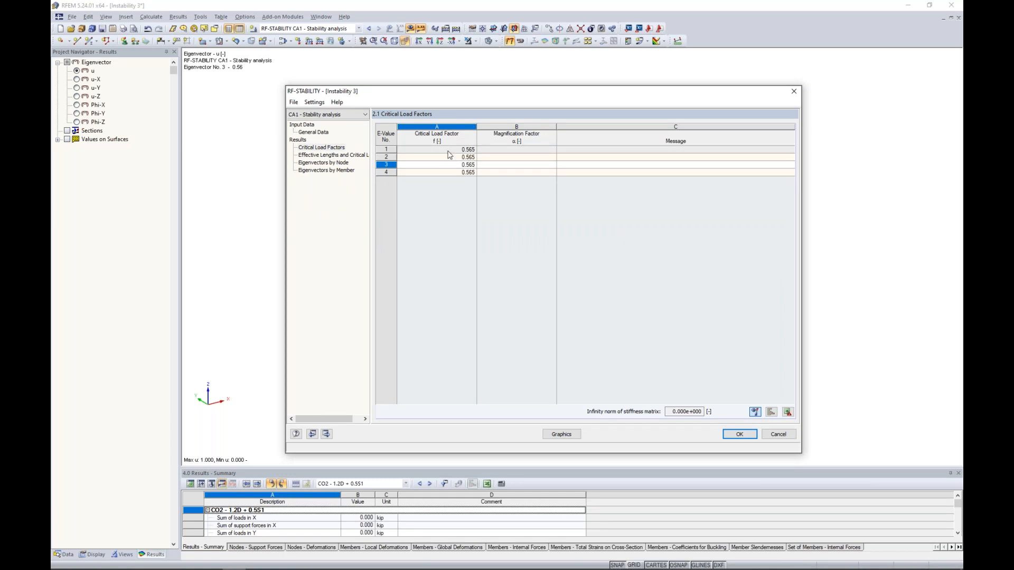
Review the stability analysis input data against the critical load factors and the buckled column in the model.
click(322, 133)
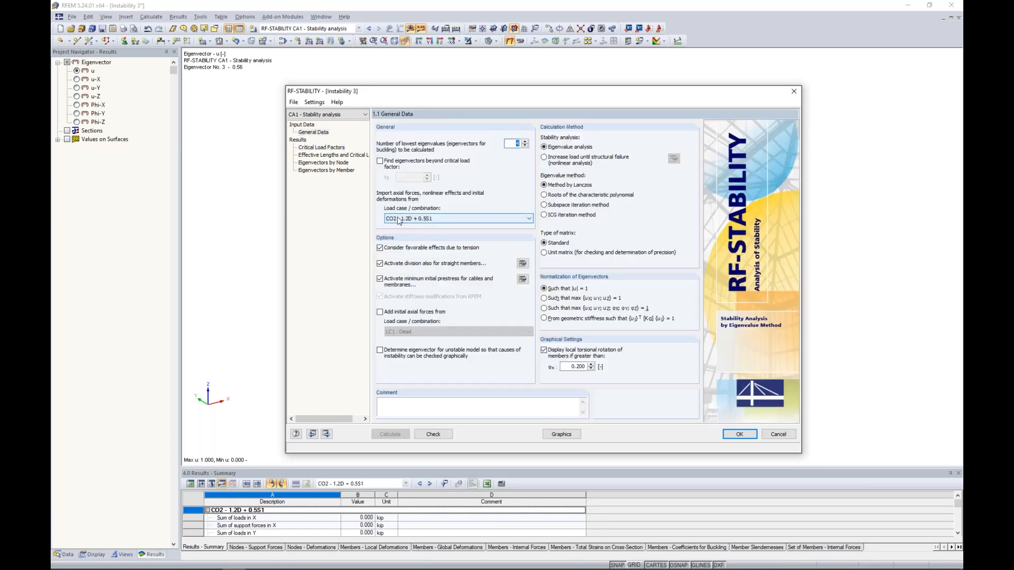
drag(453, 93, 396, 377)
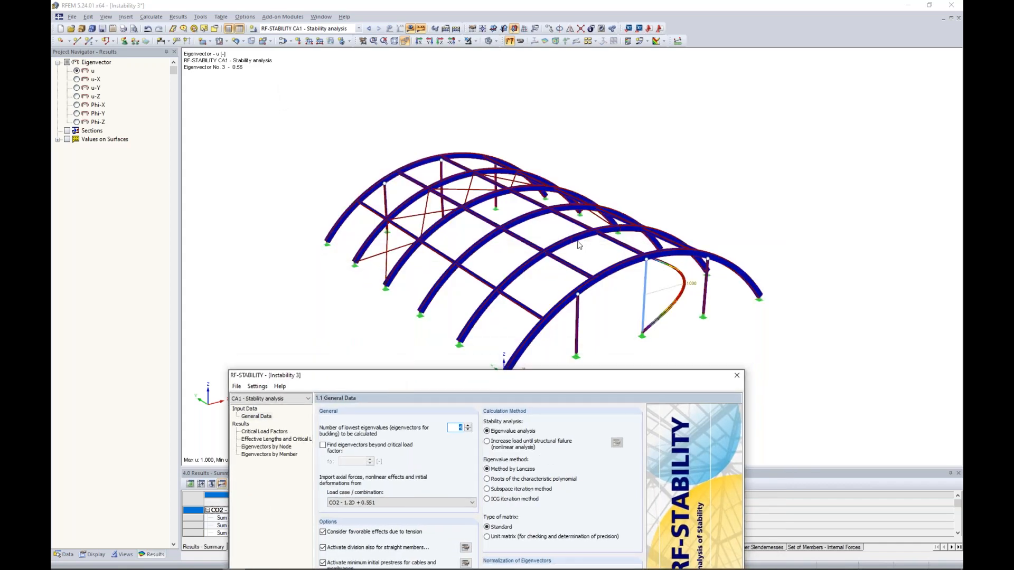
drag(600, 380, 635, 80)
click(317, 134)
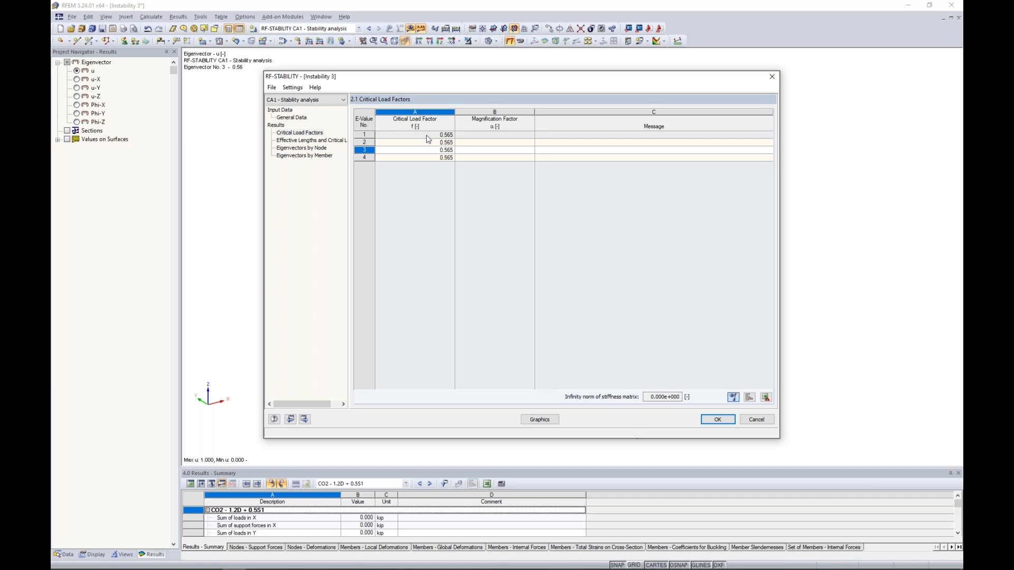
click(303, 119)
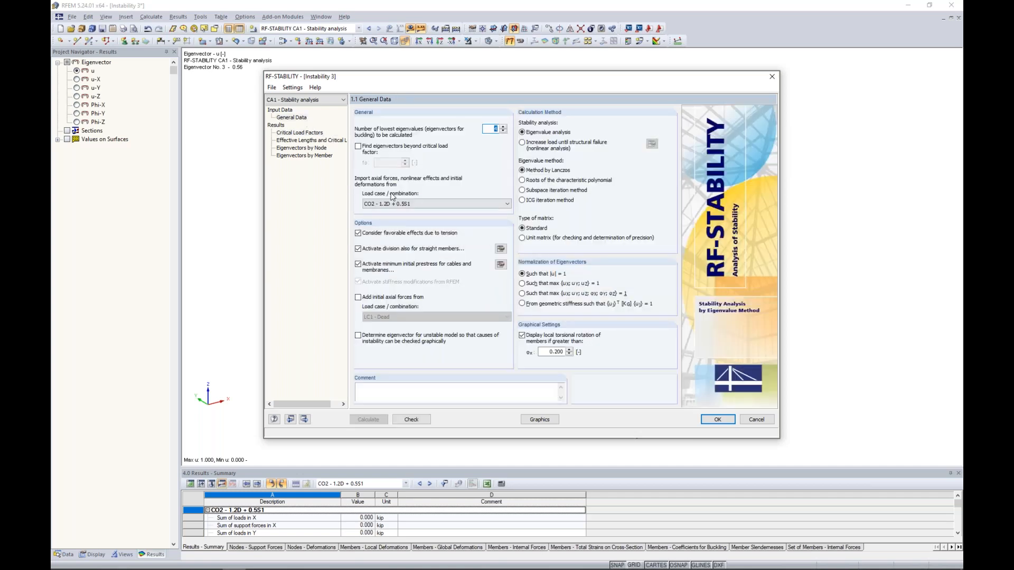
mouse_move(466, 80)
mouse_down()
mouse_move(456, 387)
mouse_move(459, 162)
mouse_move(473, 80)
mouse_up()
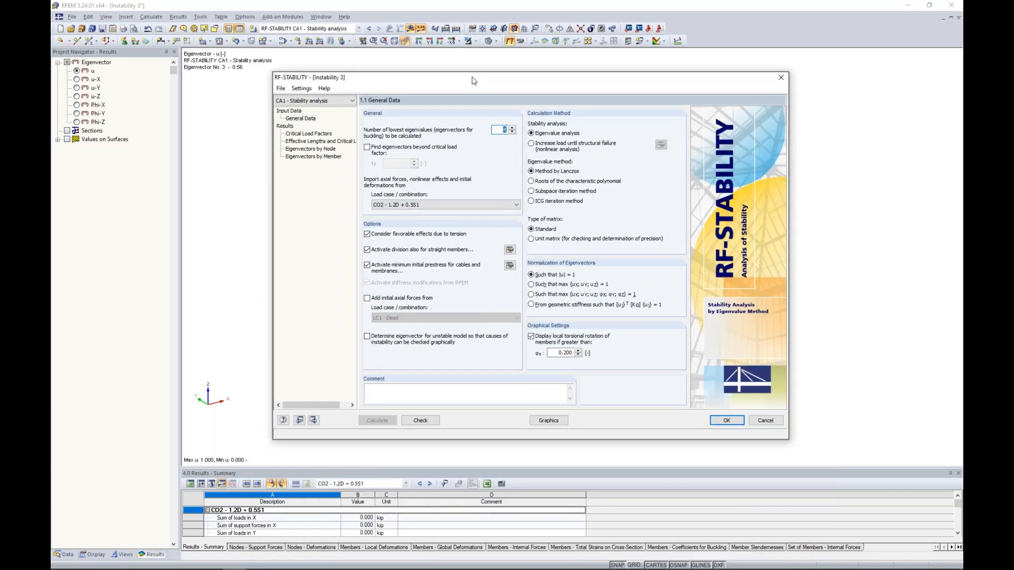
Show the stability results graphically and compare the buckling shapes of eigenvectors 1, 2 and 3.
click(548, 420)
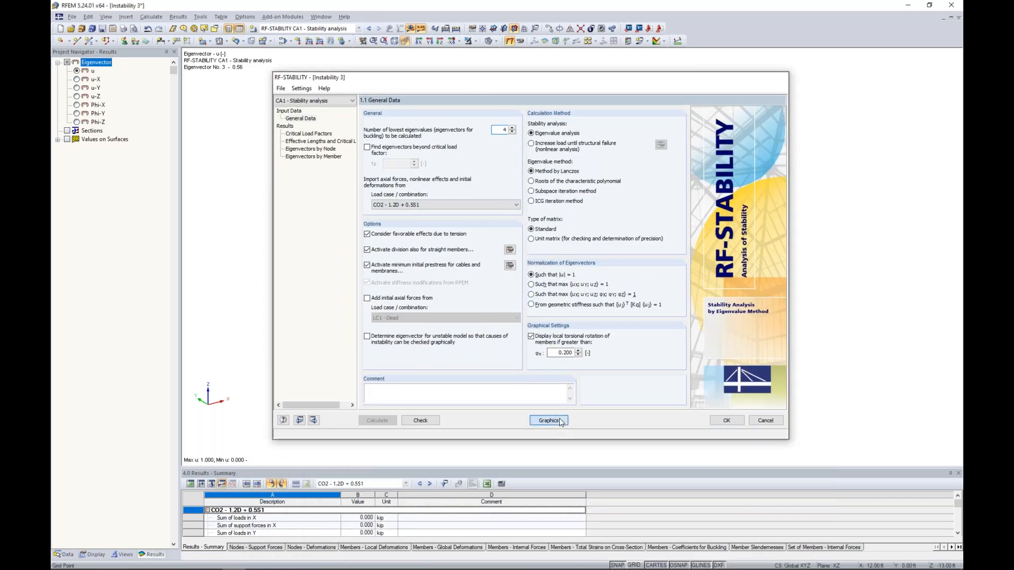
click(892, 324)
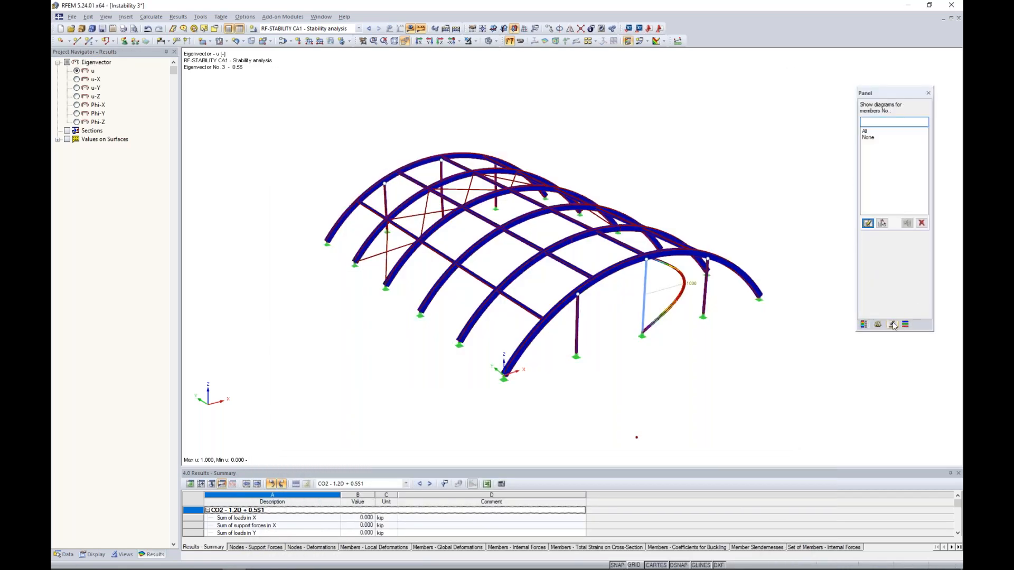
click(878, 325)
click(879, 125)
click(878, 135)
mouse_move(634, 358)
ctrl+middle_down()
mouse_move(567, 309)
mouse_move(646, 347)
ctrl+middle_up()
click(898, 125)
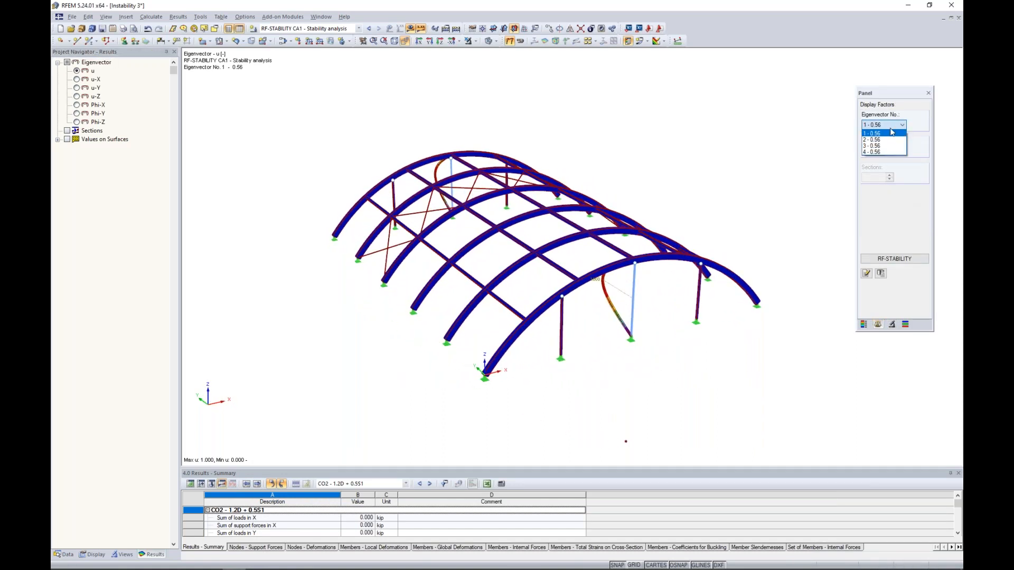
click(885, 140)
click(898, 125)
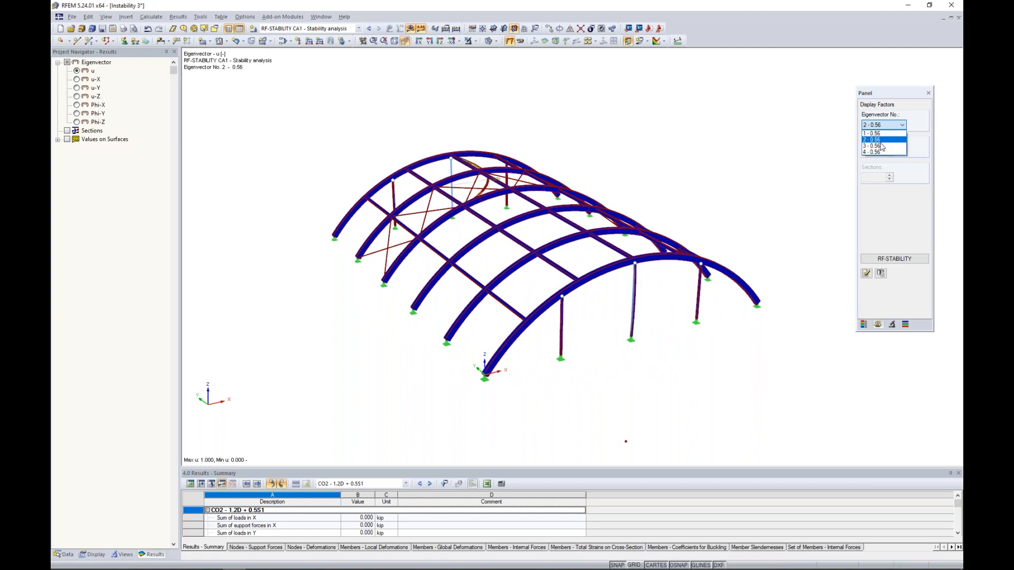
click(879, 146)
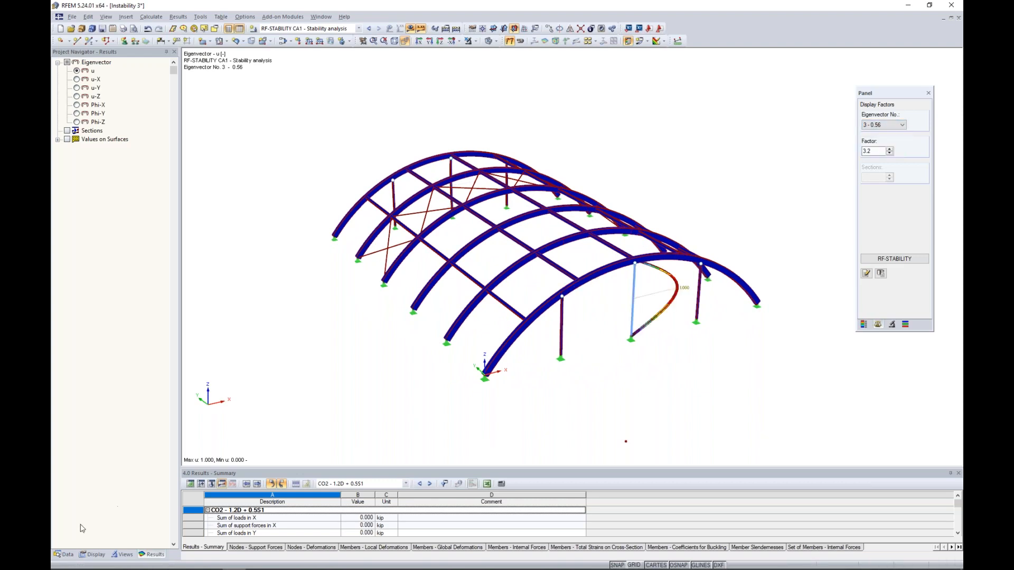
Change the end-wall columns' cross-section from the 3.5/3.5 timber rectangle to 5 by 5 in, accepting the deletion of all results.
click(63, 555)
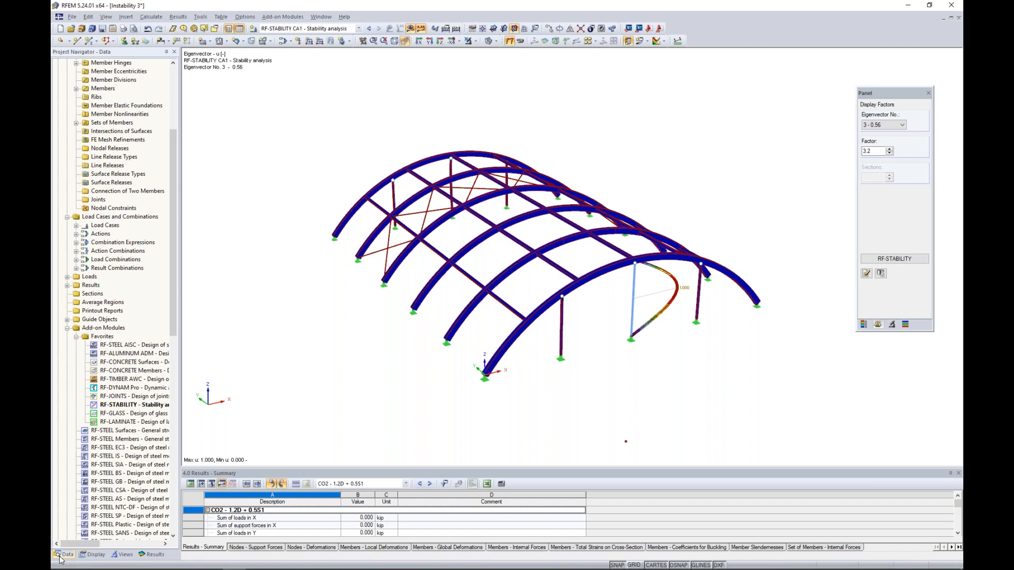
scroll(131, 240, up, 6)
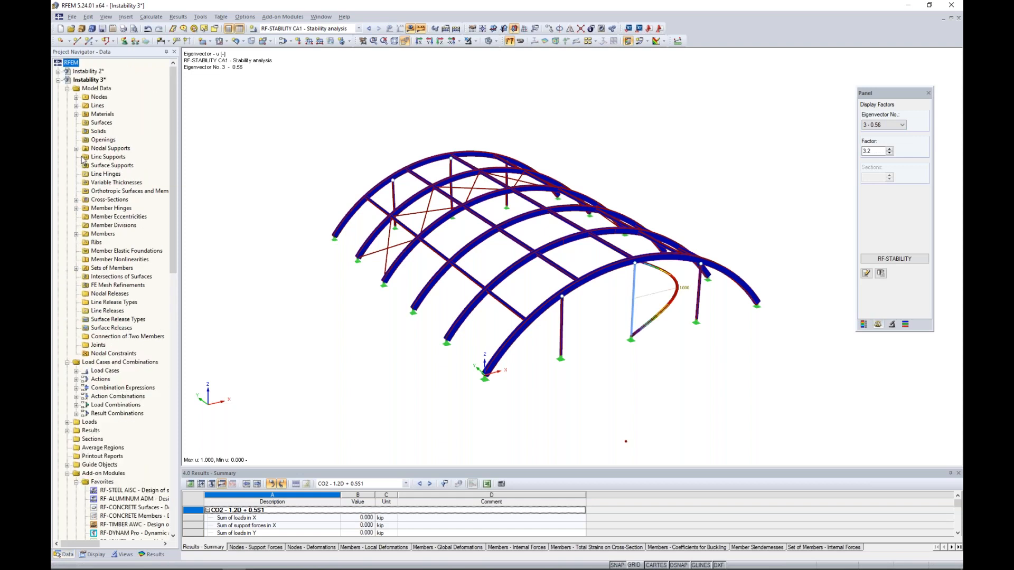
click(76, 201)
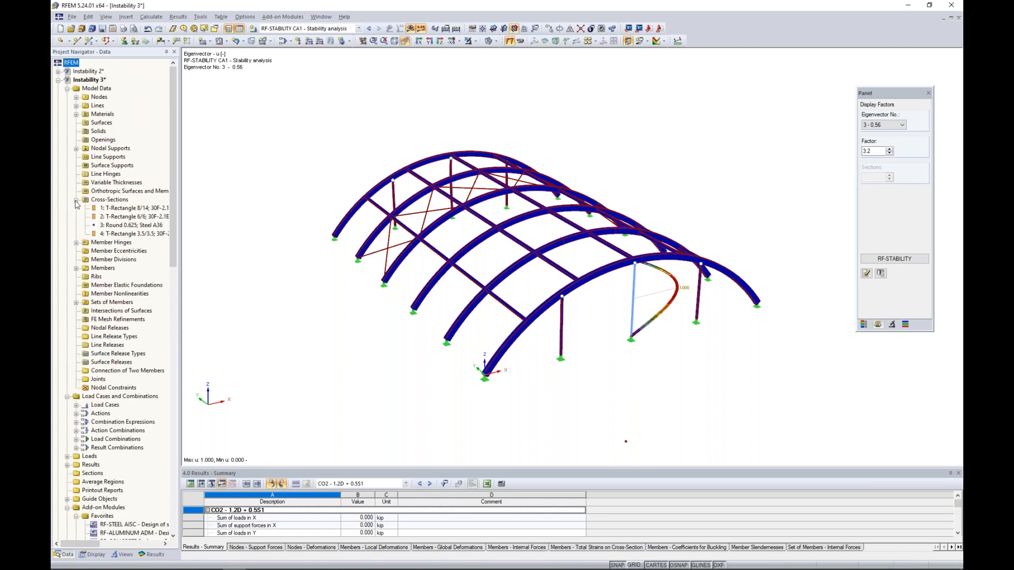
click(115, 235)
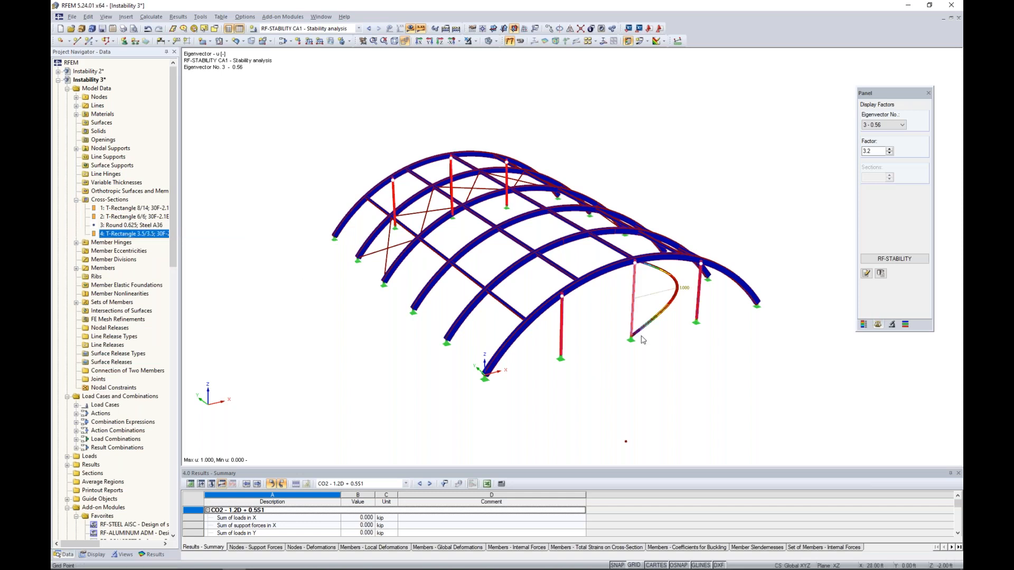
double_click(155, 235)
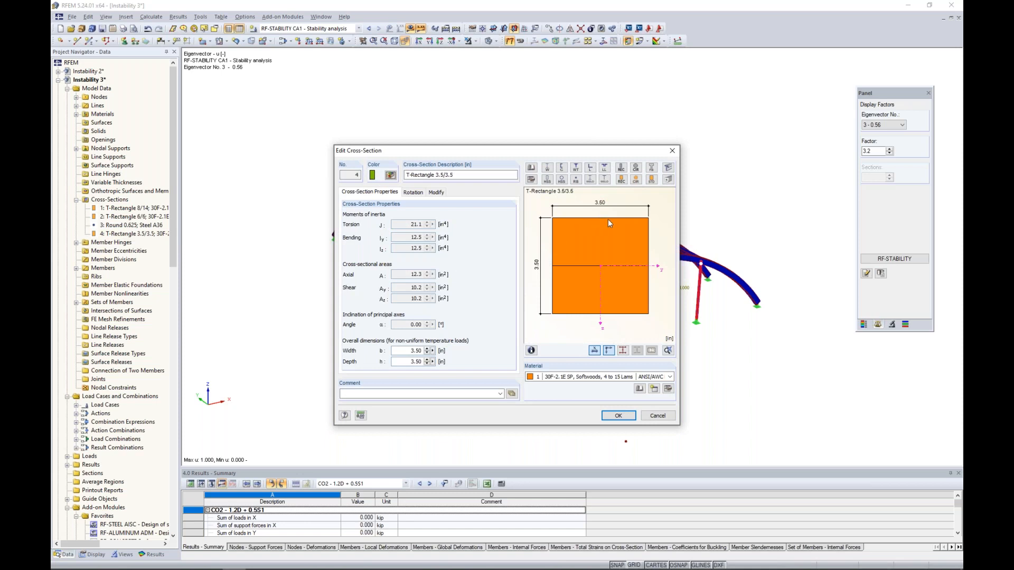
click(531, 180)
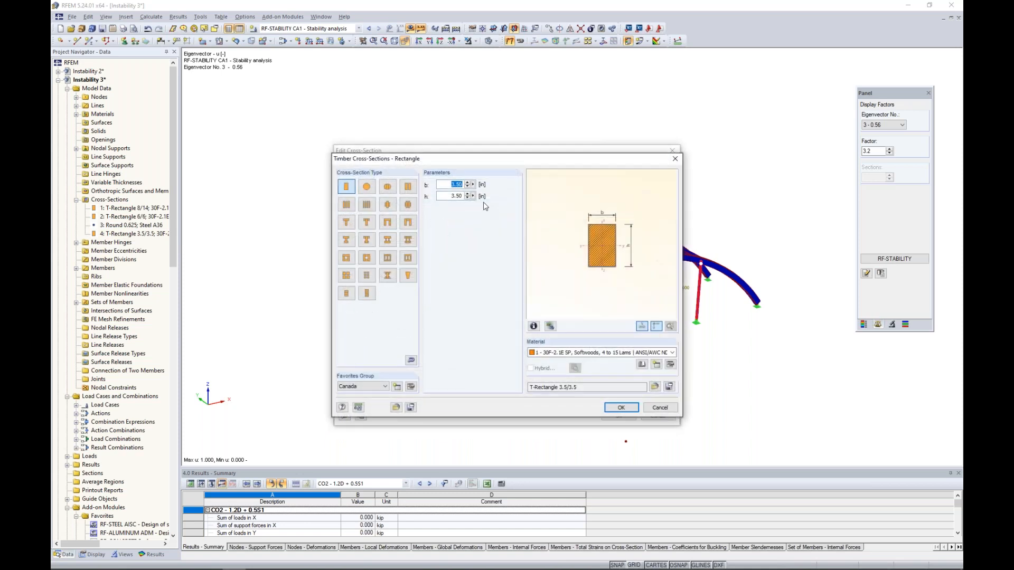
text(5)
key(Tab)
text(5)
key(Tab)
click(628, 409)
click(625, 417)
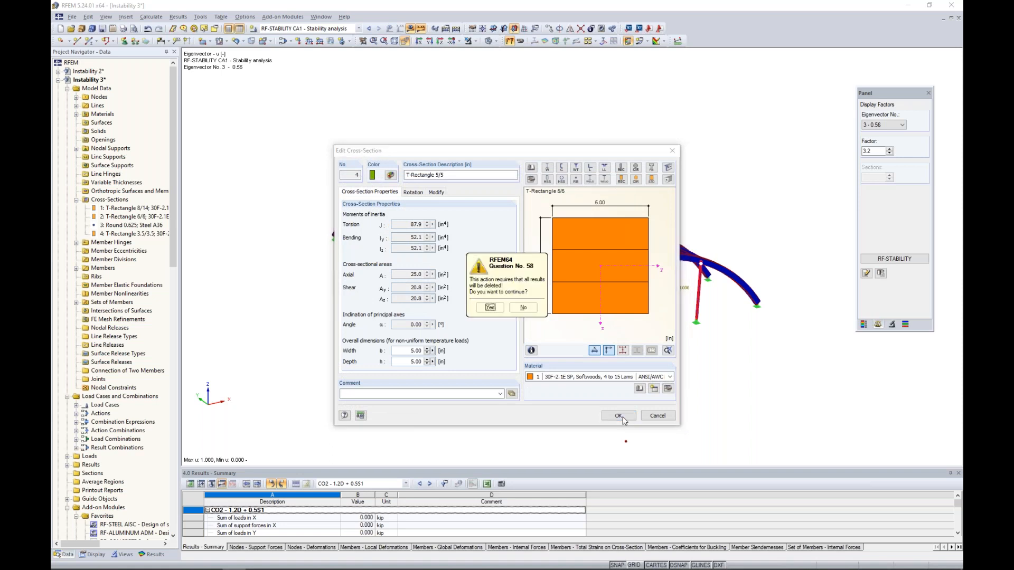
click(490, 308)
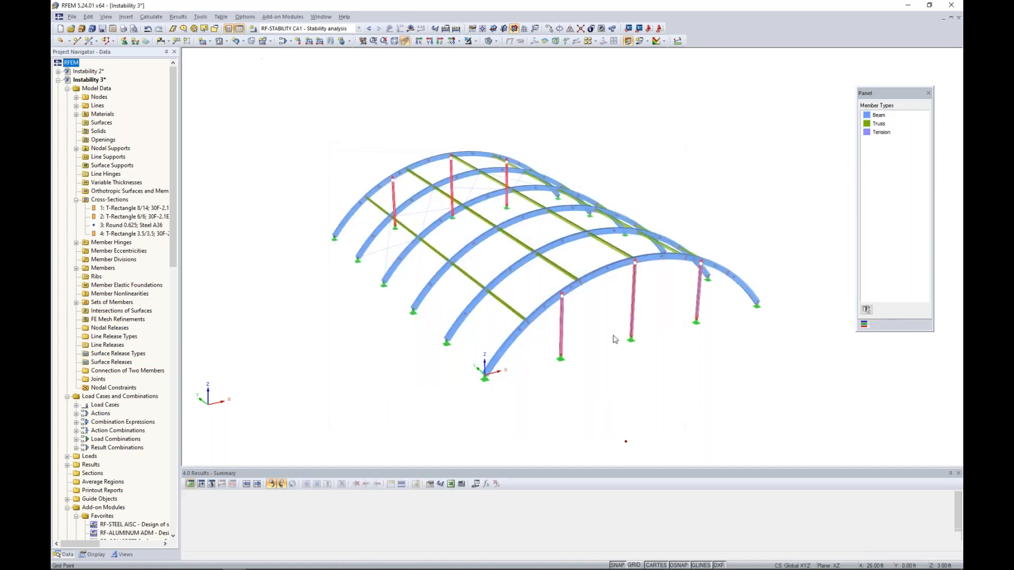
Set the calculation method of load combination CO2 (1.2D + 0.5S1) to second-order analysis (P-Delta).
ctrl+middle_drag(612, 331, 584, 345)
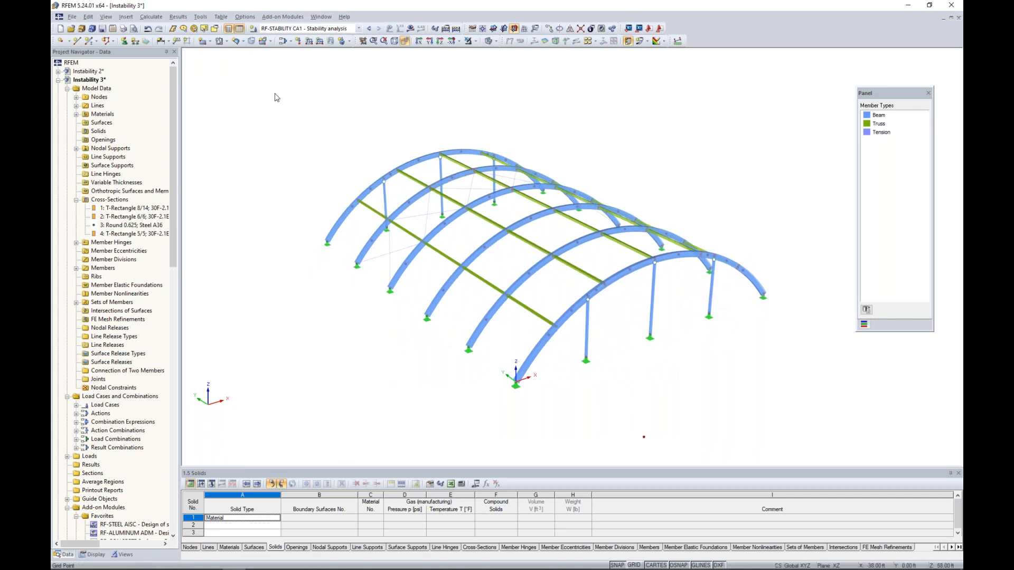
click(282, 42)
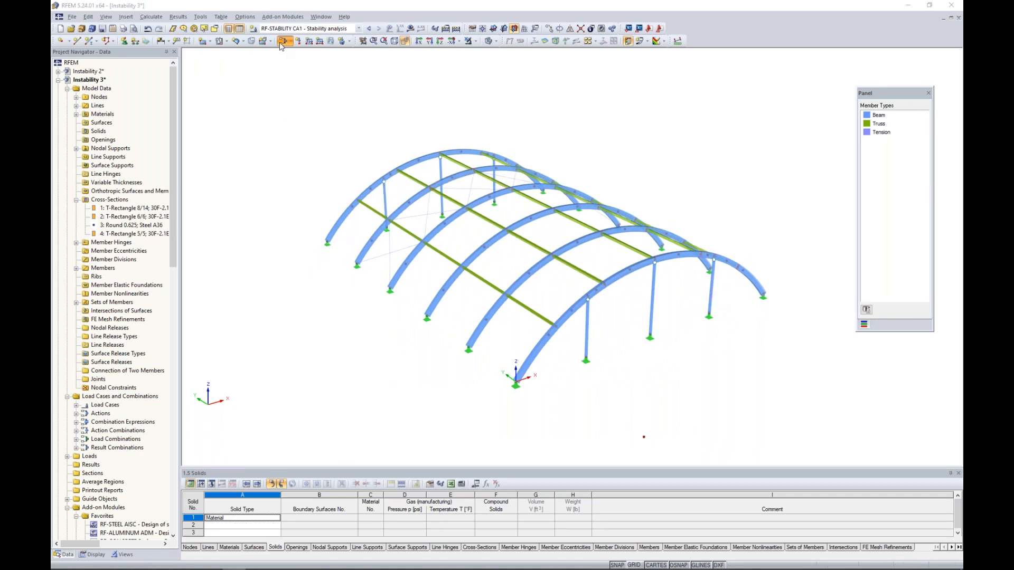
click(477, 140)
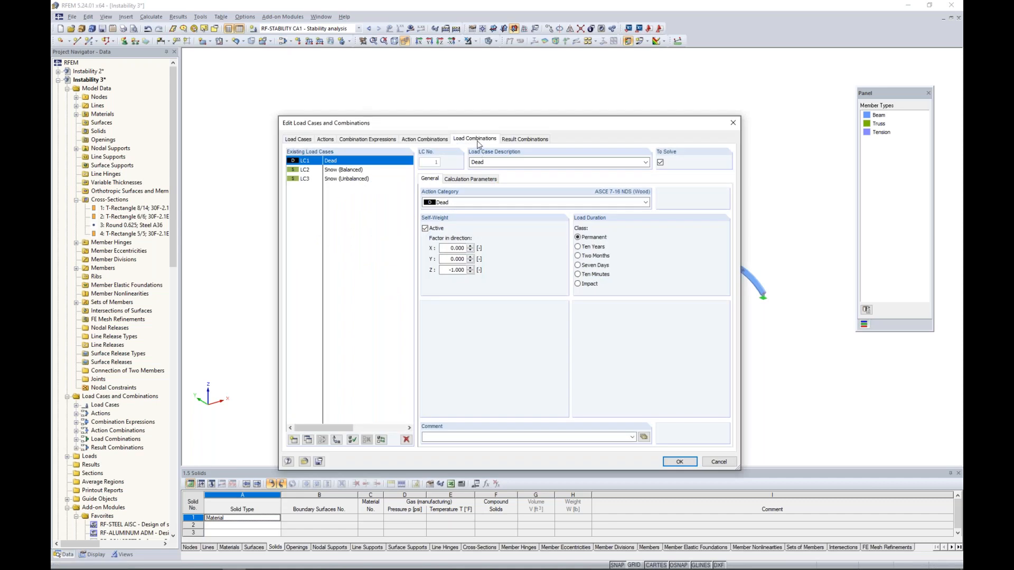
click(344, 170)
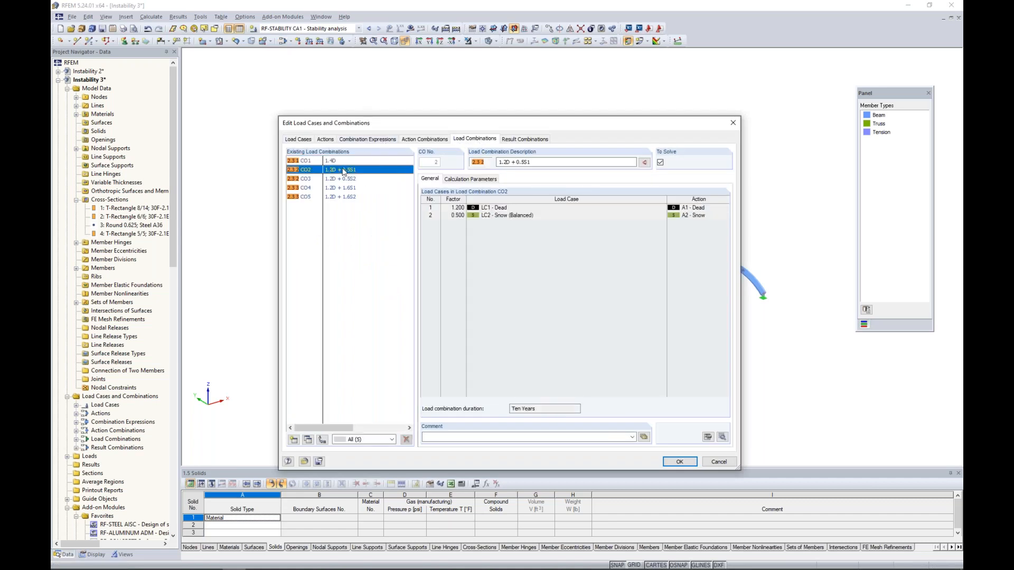
click(468, 179)
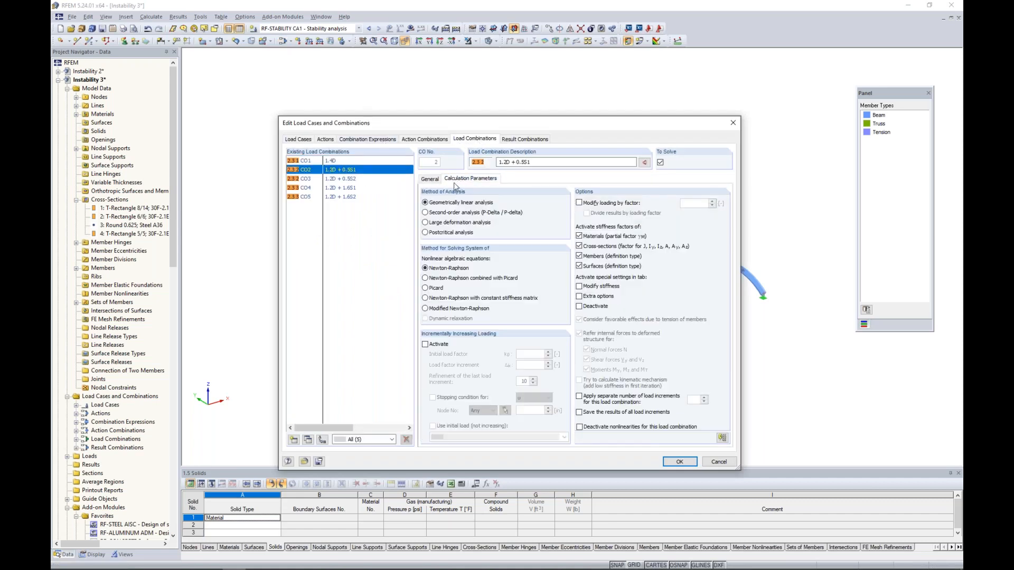
click(446, 213)
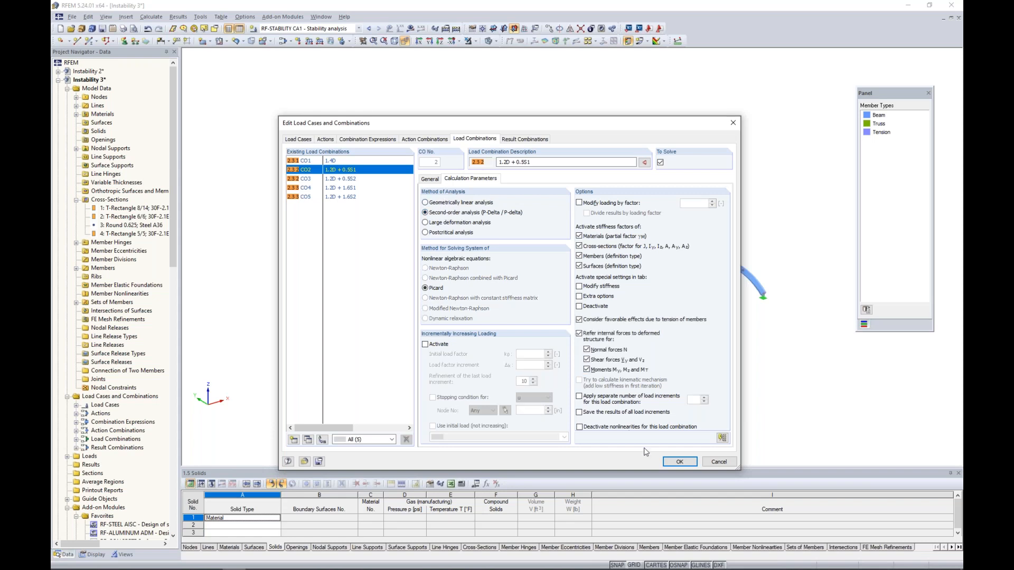
click(684, 462)
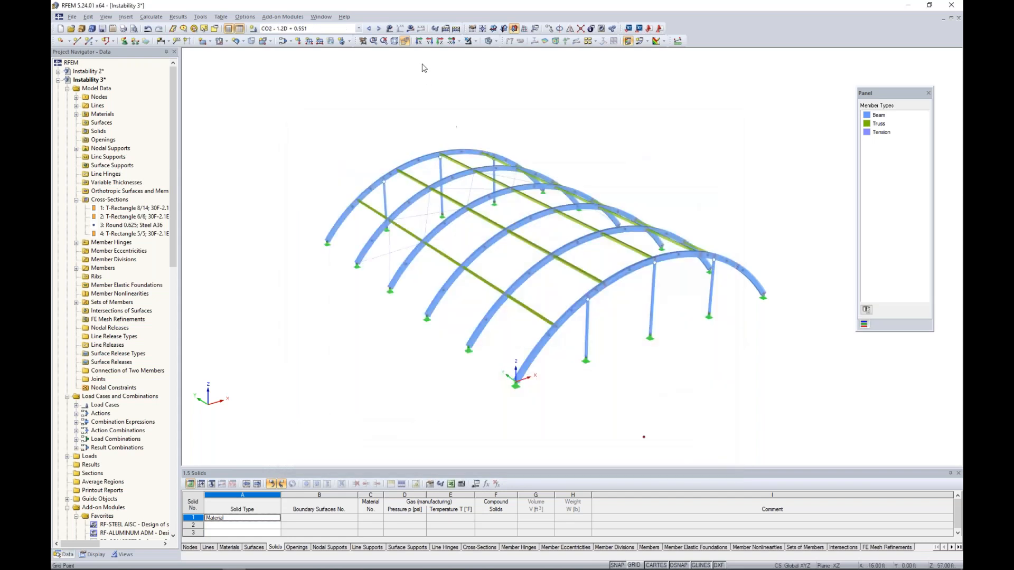
Calculate load combination CO2 and display the global deformations with their color scale.
click(410, 29)
click(489, 304)
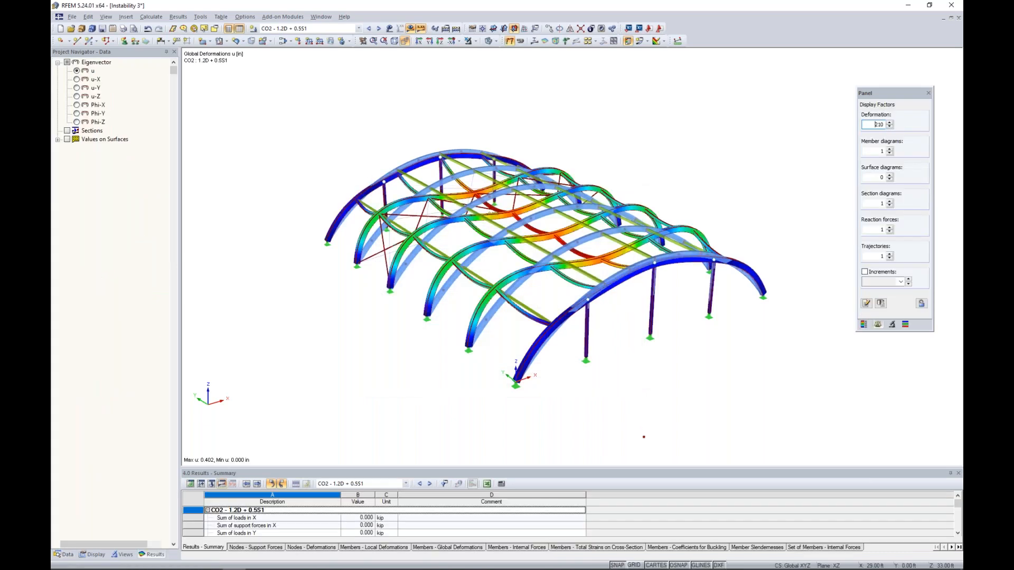
click(863, 324)
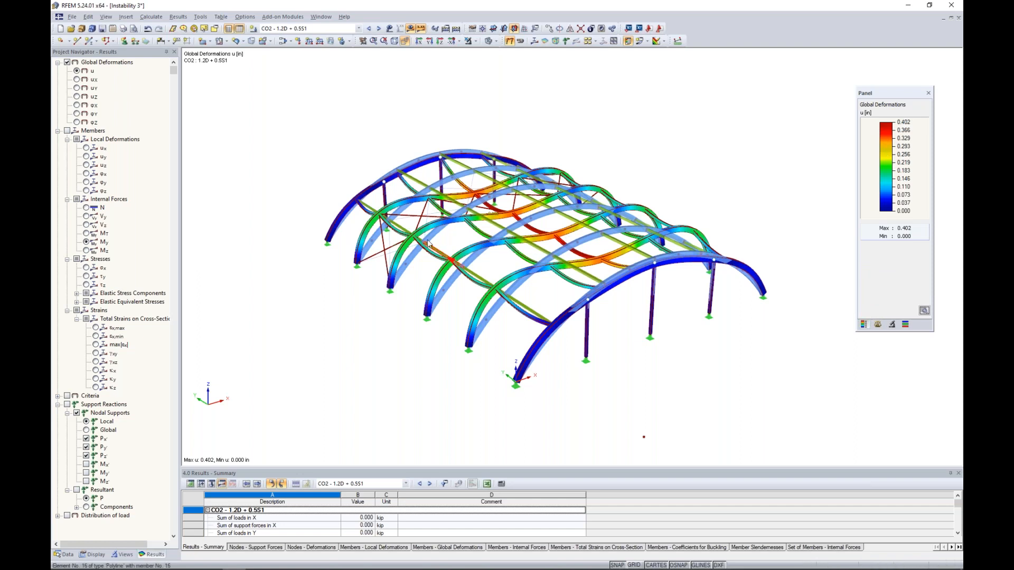
Rerun the RF-STABILITY analysis for four eigenvalues with axial forces imported from CO2 - 1.2D + 0.5S1.
click(64, 554)
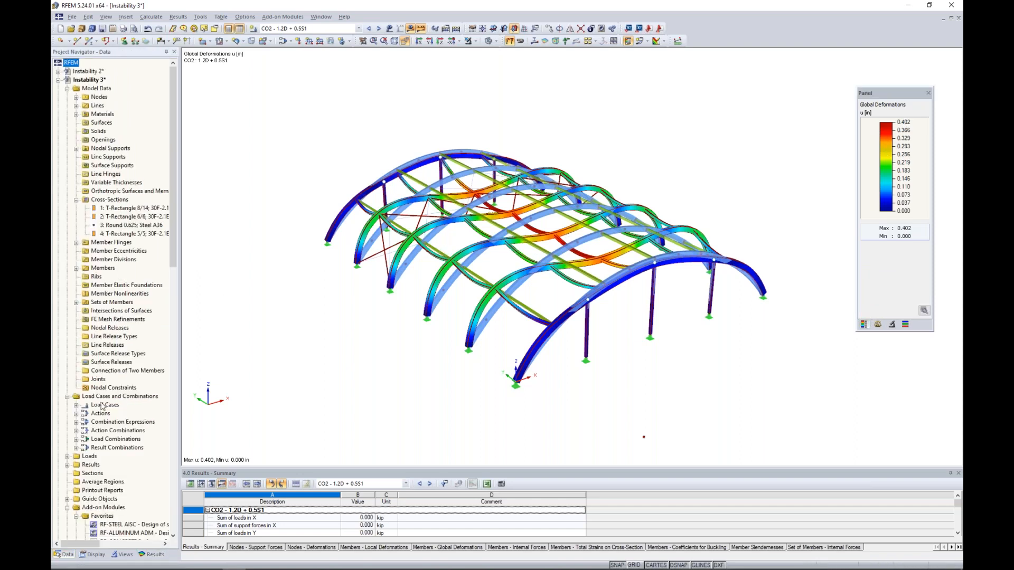
scroll(102, 406, down, 1)
scroll(102, 406, down, 4)
double_click(135, 456)
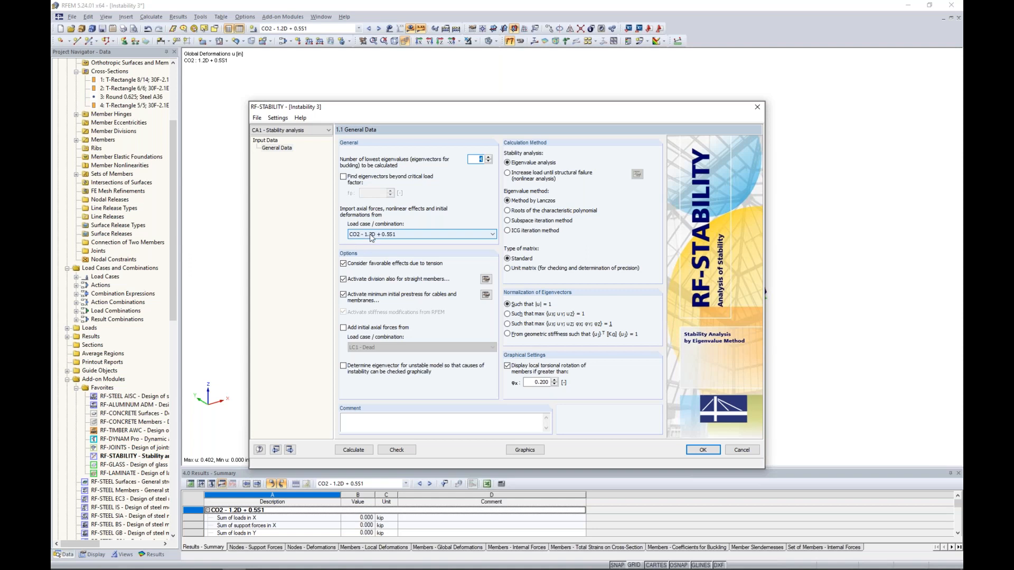
click(352, 450)
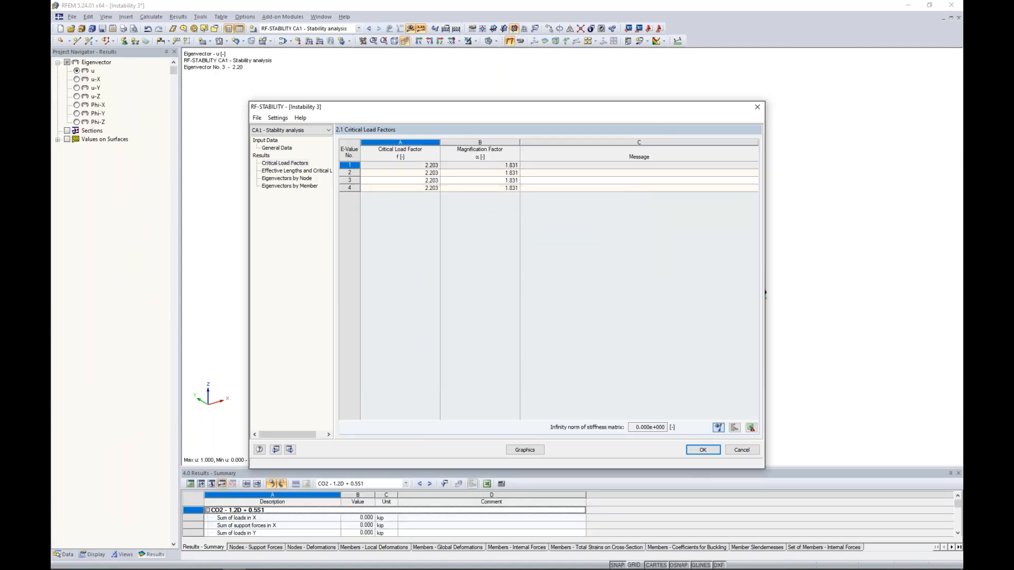
Compare the buckling shapes of eigenvalues 2 and 3 in the model alongside the critical load factors.
drag(431, 107, 434, 365)
click(417, 419)
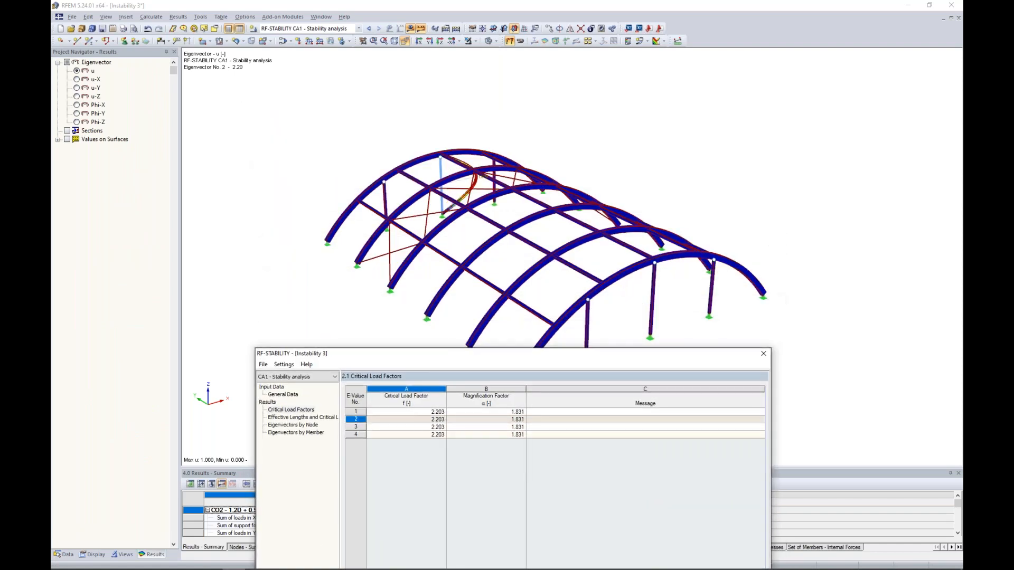
click(417, 427)
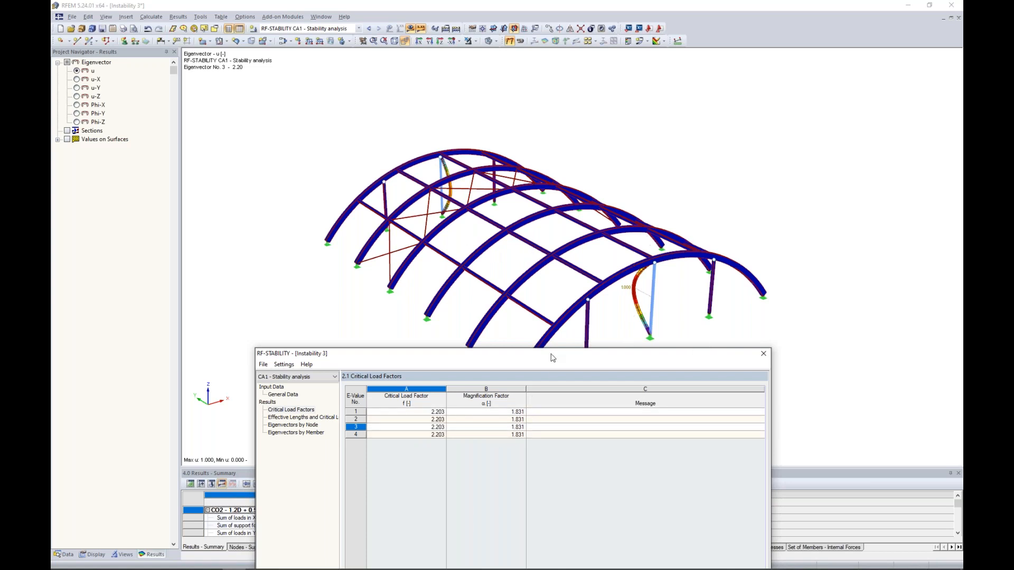
drag(553, 357, 576, 118)
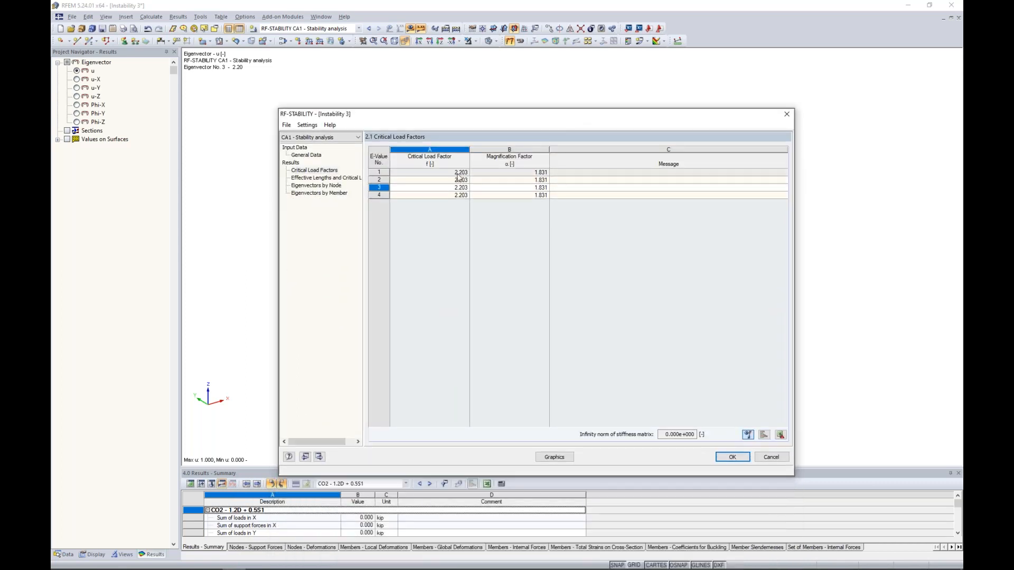
Review the stability analysis general data against the buckled columns in the model, and close RF-STABILITY.
click(307, 155)
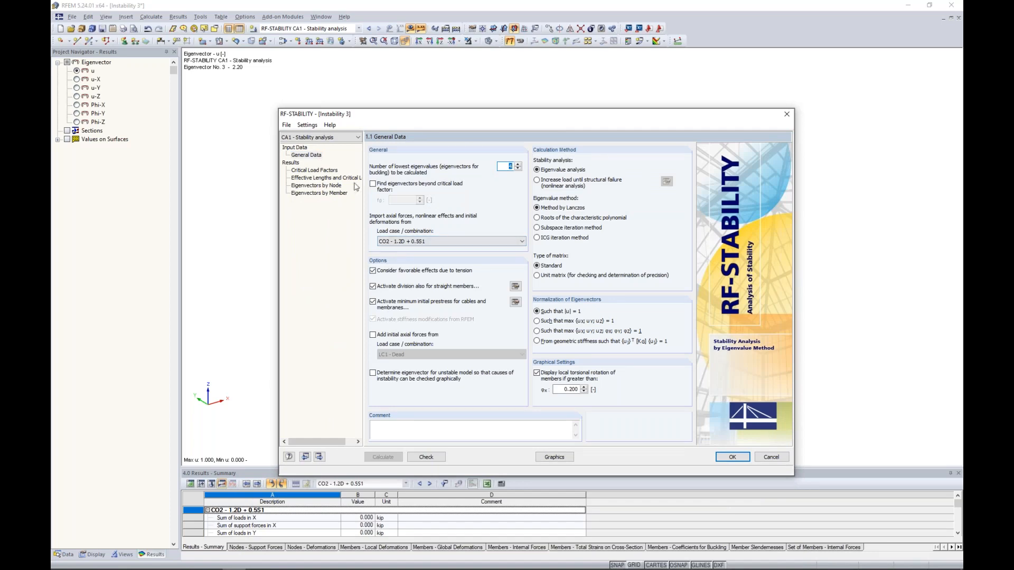
drag(415, 120, 395, 403)
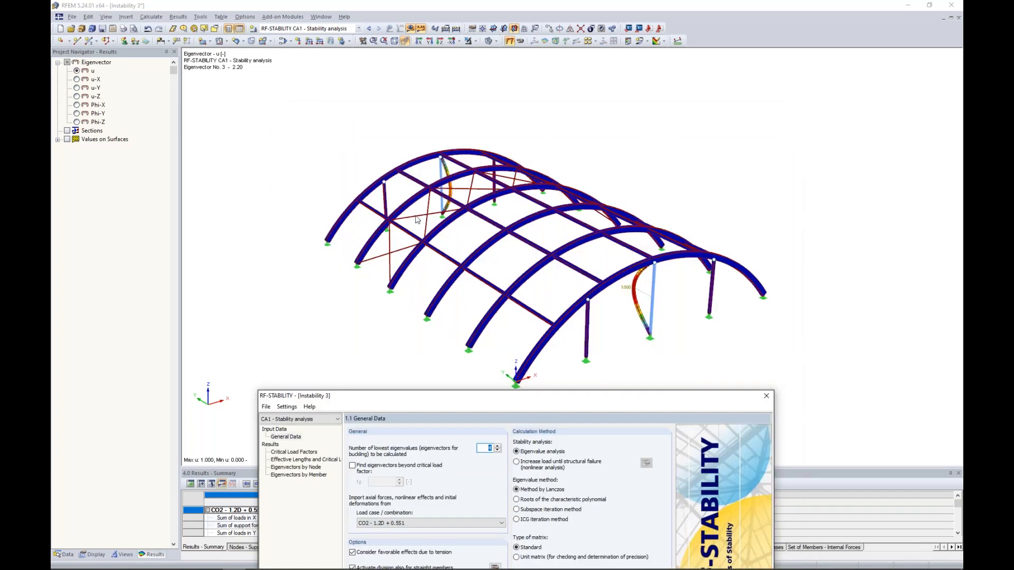
drag(500, 400, 504, 121)
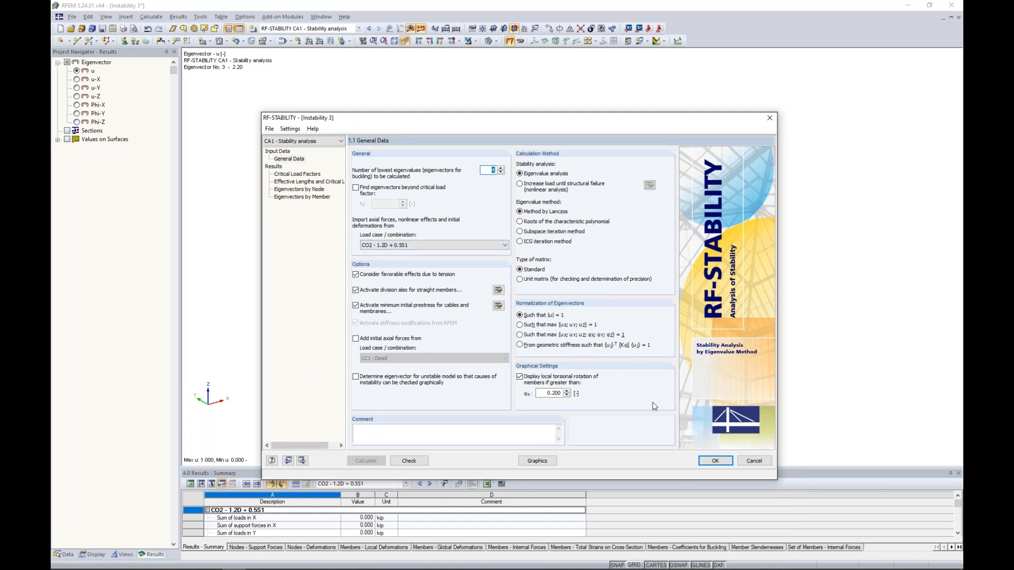
click(714, 461)
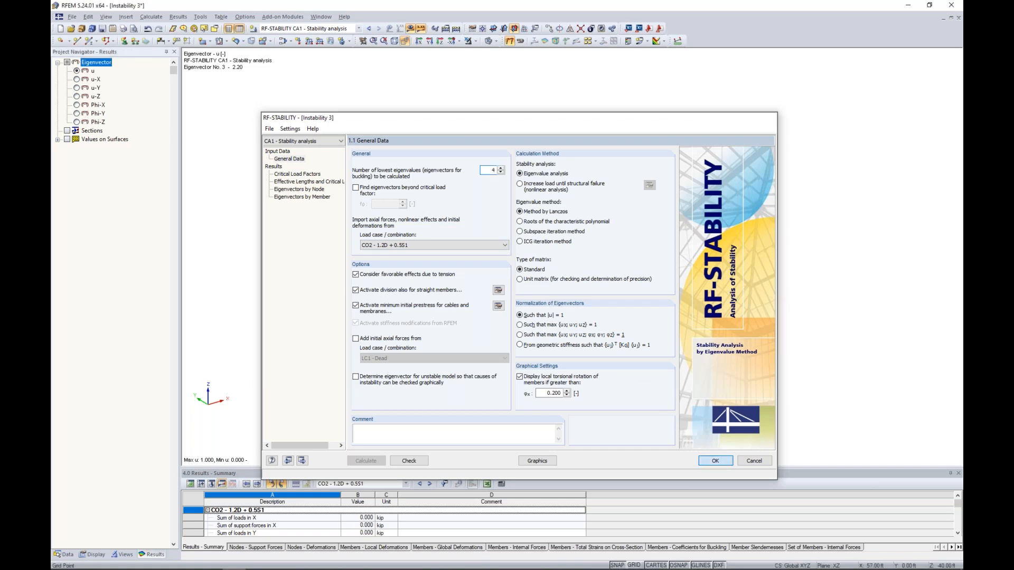
Switch to the Instability 4 model and inspect the tank and its supported legs from different angles.
click(321, 17)
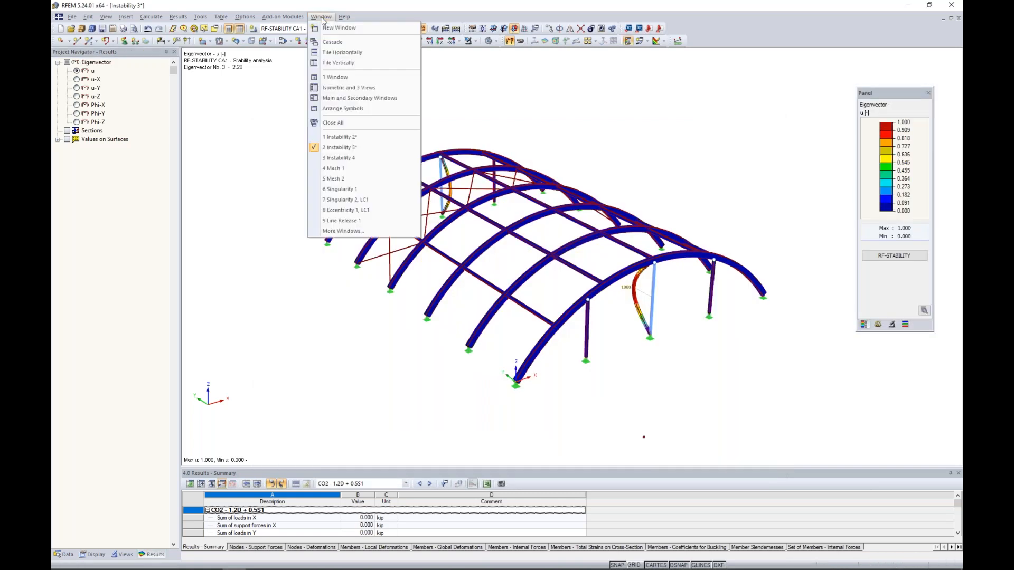
click(354, 160)
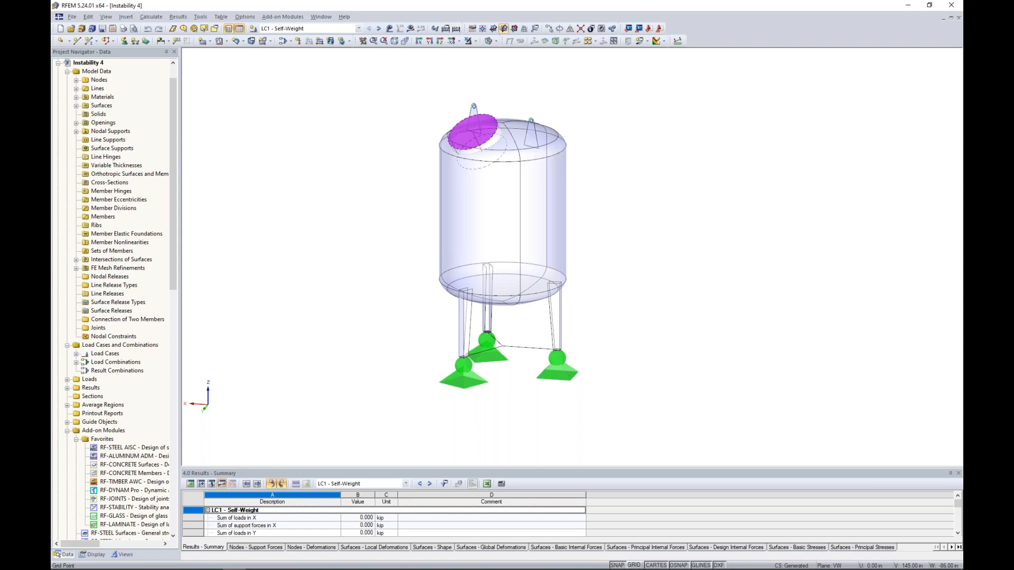
ctrl+middle_drag(634, 280, 523, 276)
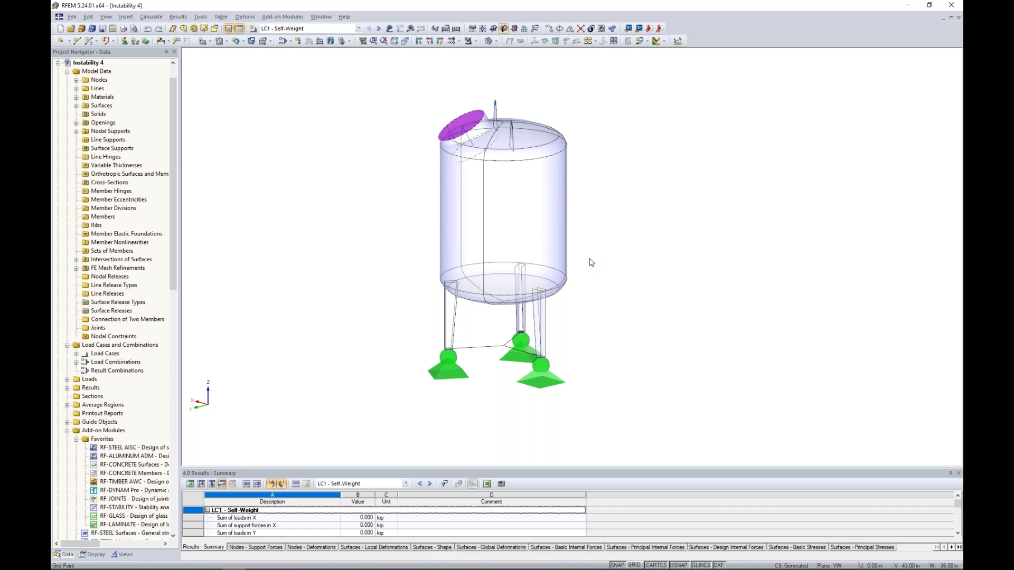
mouse_move(616, 325)
ctrl+middle_down()
mouse_move(587, 292)
mouse_move(624, 318)
ctrl+middle_up()
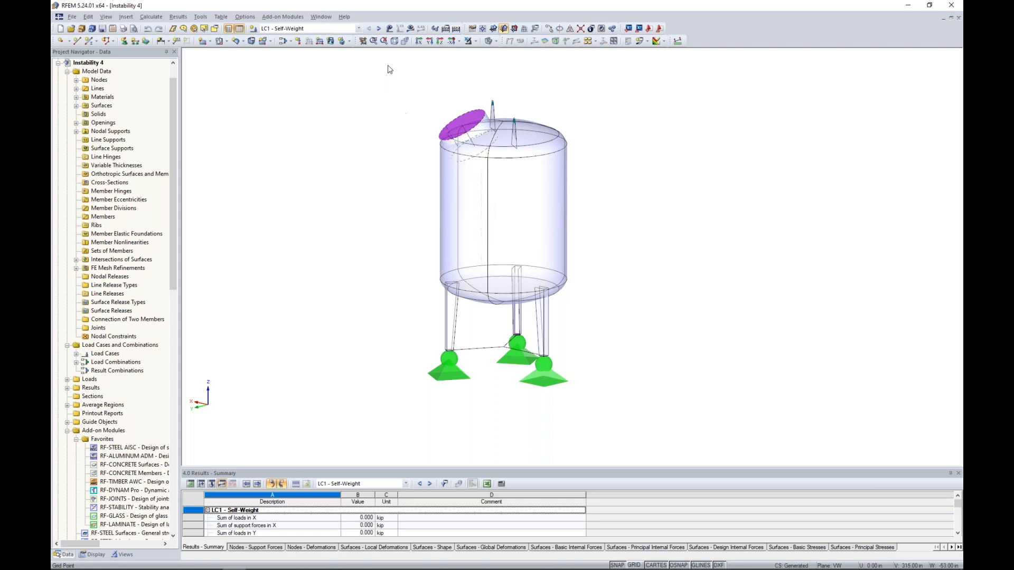
Display the tank's loads and examine load cases LC1 (Self-Weight) and LC2 (Fill).
click(389, 28)
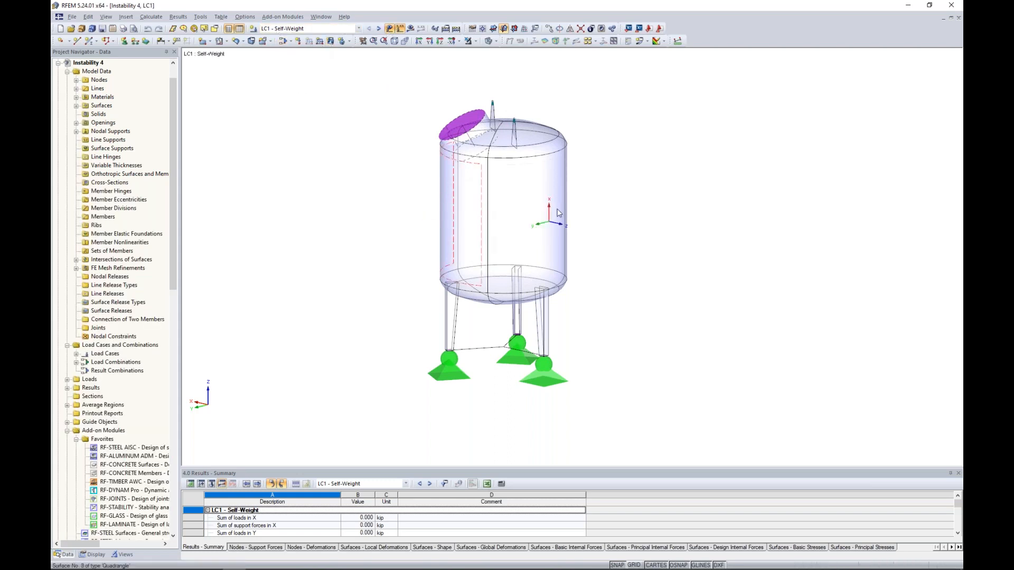
click(378, 28)
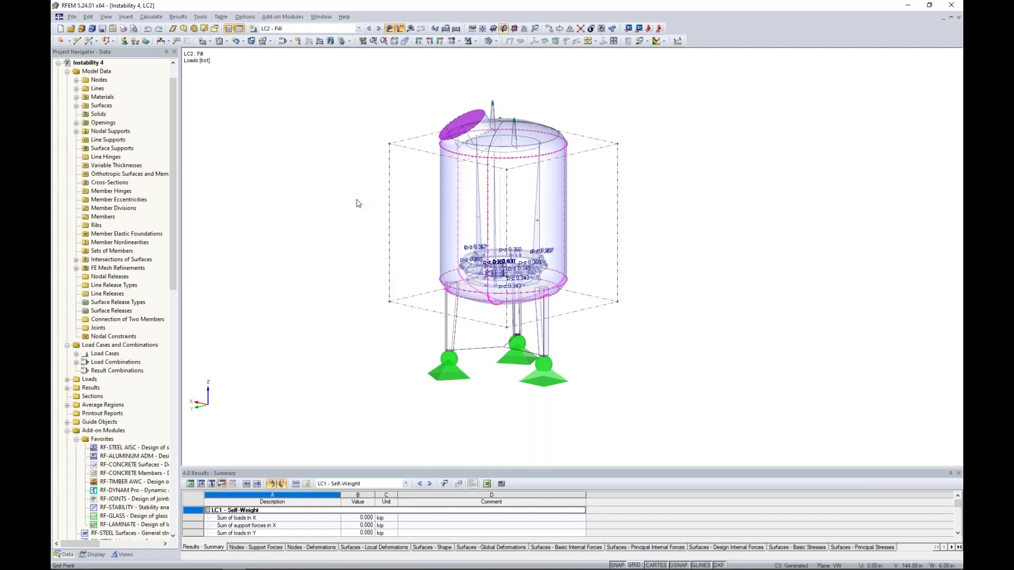
ctrl+middle_drag(355, 202, 370, 209)
scroll(404, 265, up, 4)
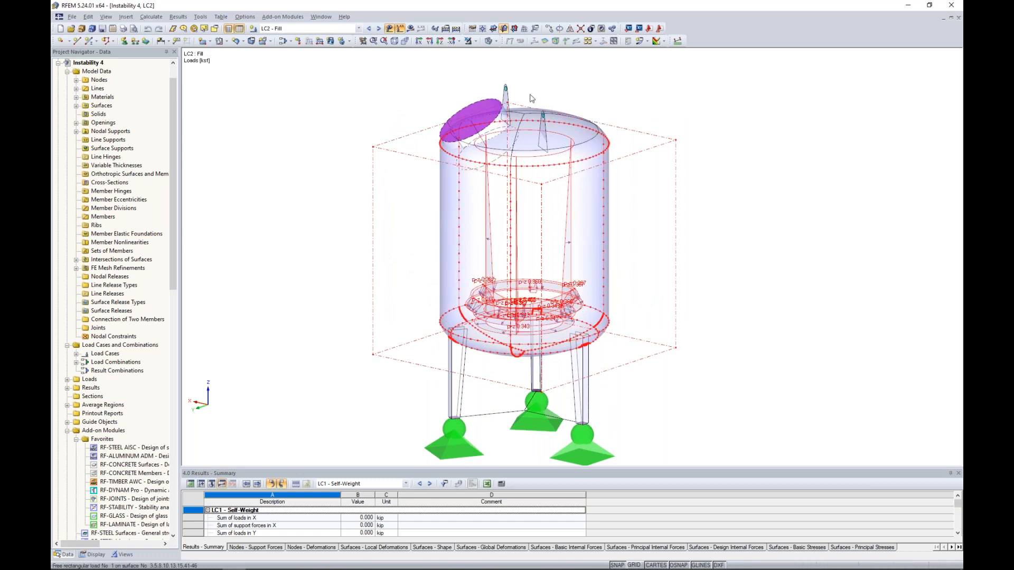
Examine the wind loads of load case LC3 on the tank from several angles.
click(378, 29)
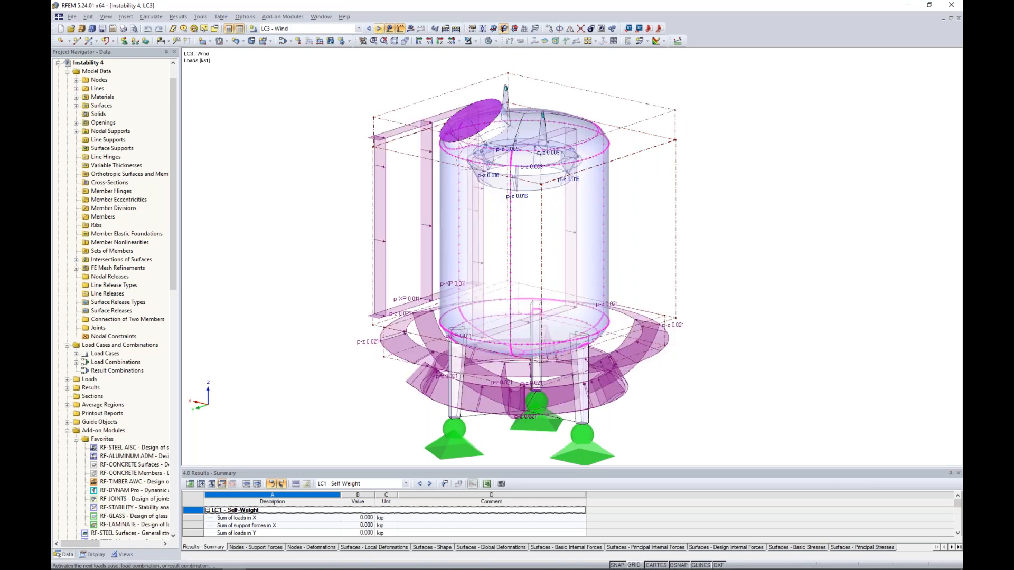
middle_drag(294, 248, 318, 206)
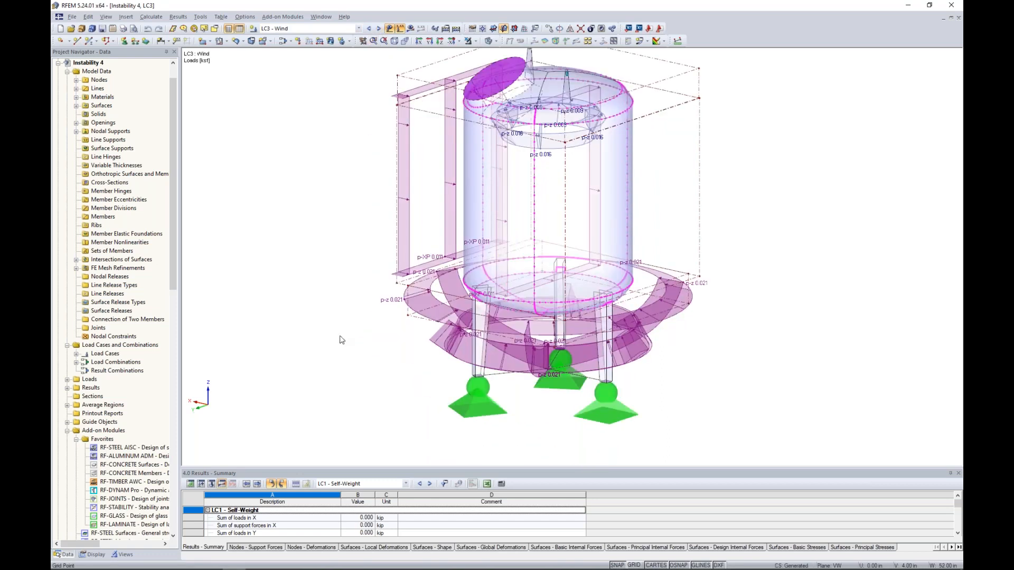
ctrl+middle_drag(500, 299, 415, 204)
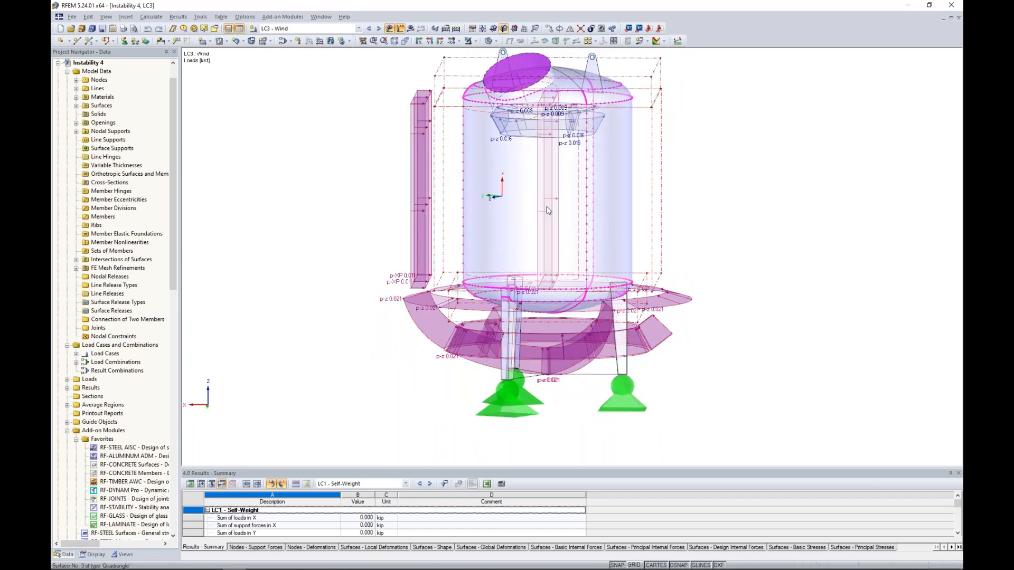
ctrl+middle_drag(678, 224, 669, 248)
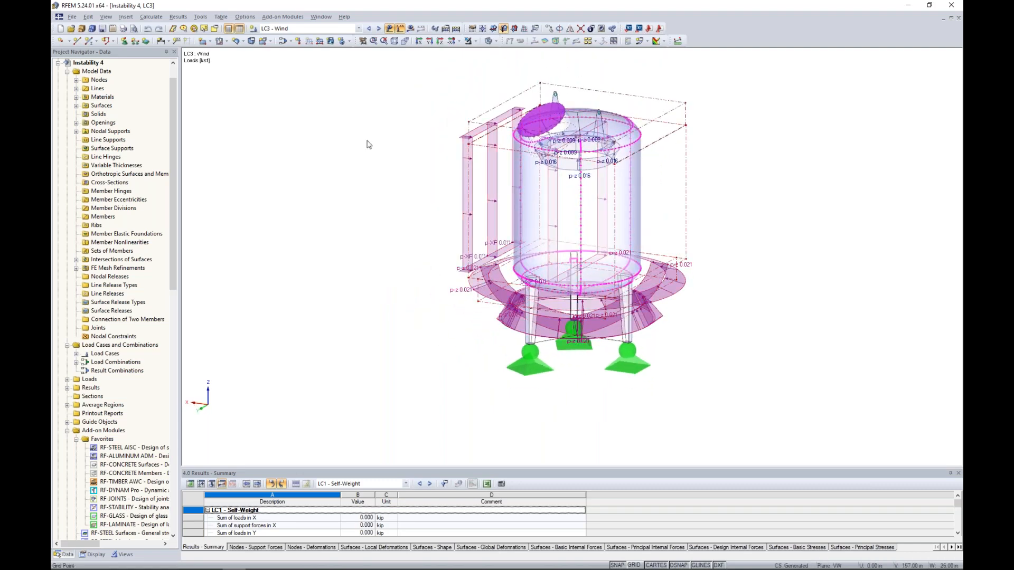
Review the combined loads of CO1 (1.2D + L + W) on the tank, and hide the load display.
click(379, 28)
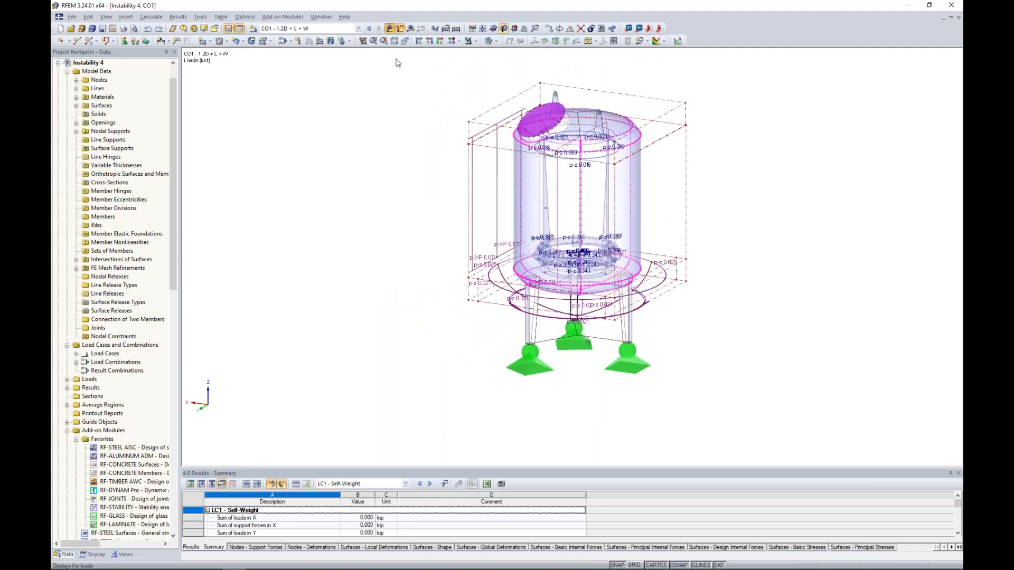
middle_drag(428, 167, 365, 190)
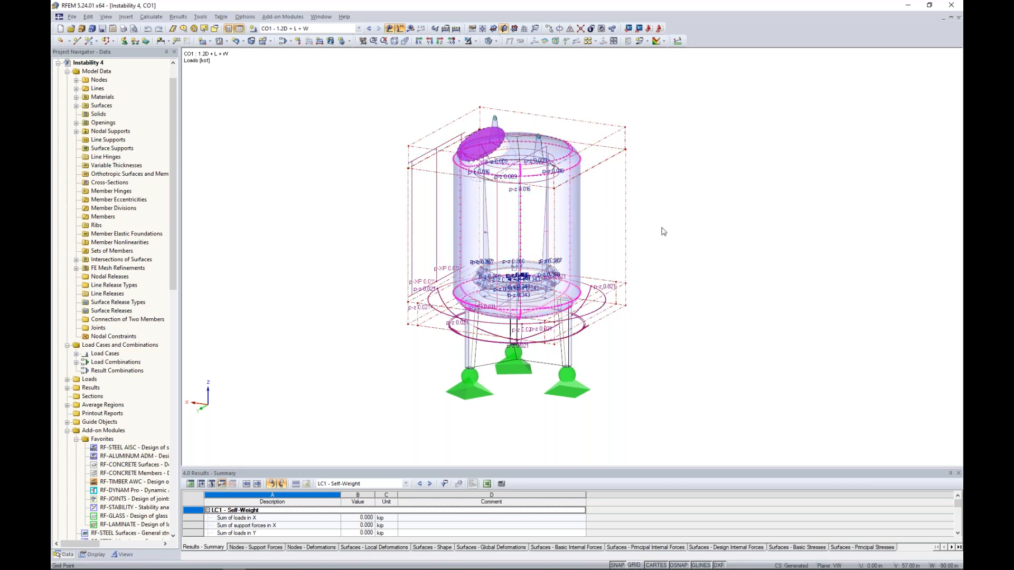
click(390, 28)
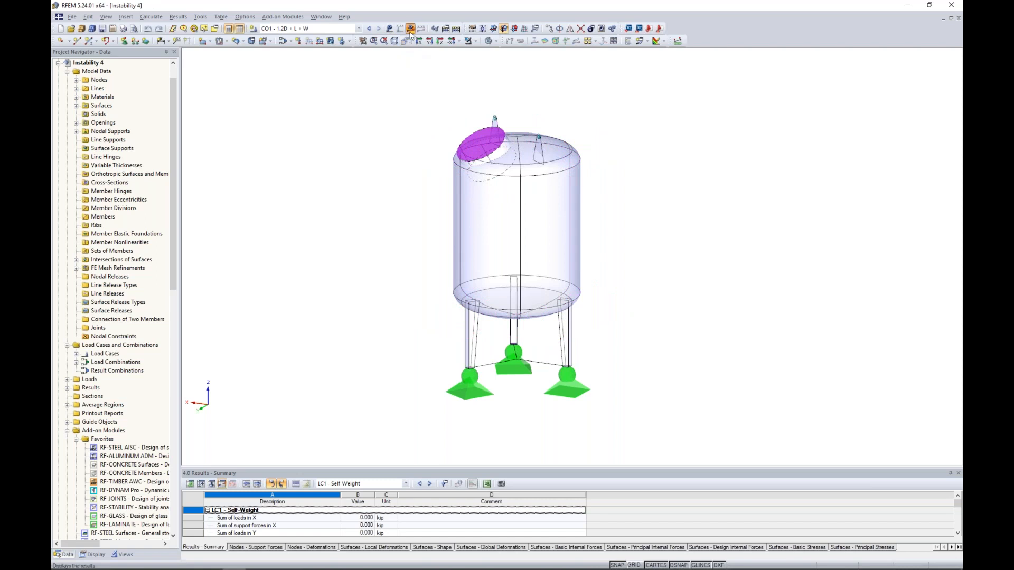
Calculate load combination CO1 and uncover the model behind the calculation messages to locate the flagged spot.
click(411, 30)
click(490, 304)
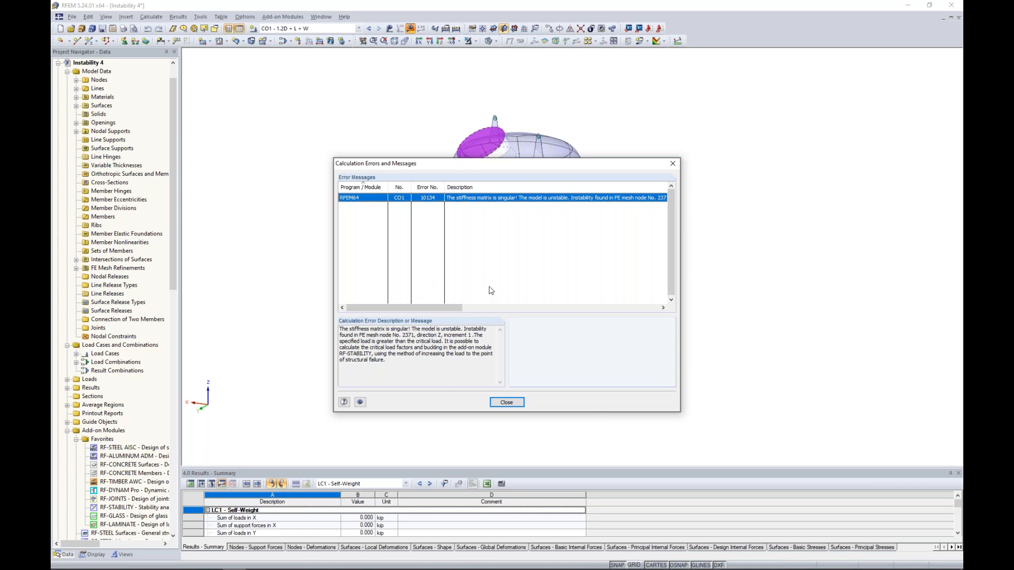
drag(520, 169, 585, 385)
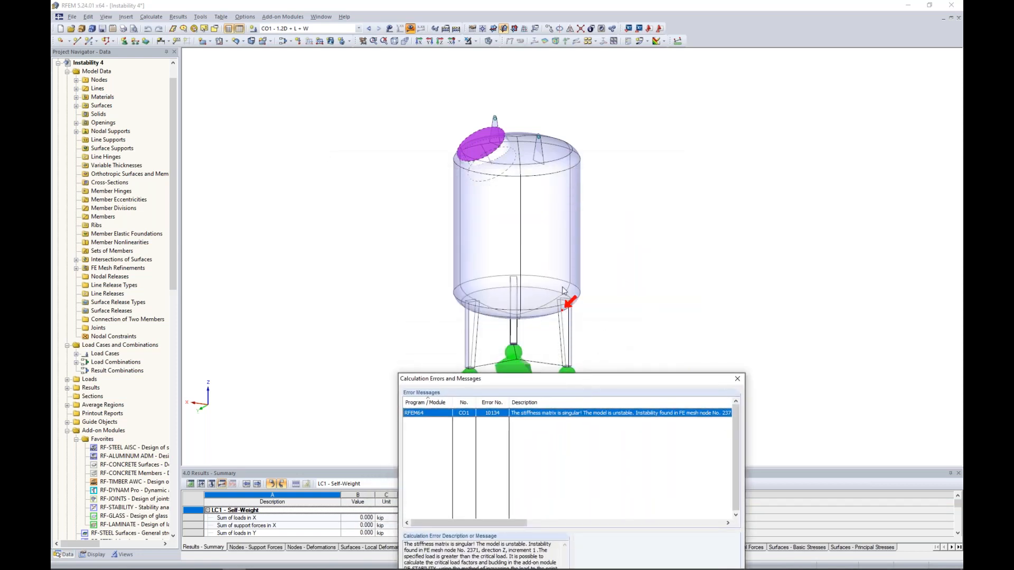
Read the CO1 calculation error description, noting the instability direction and the critical load remark, and dismiss the messages.
drag(571, 381, 563, 162)
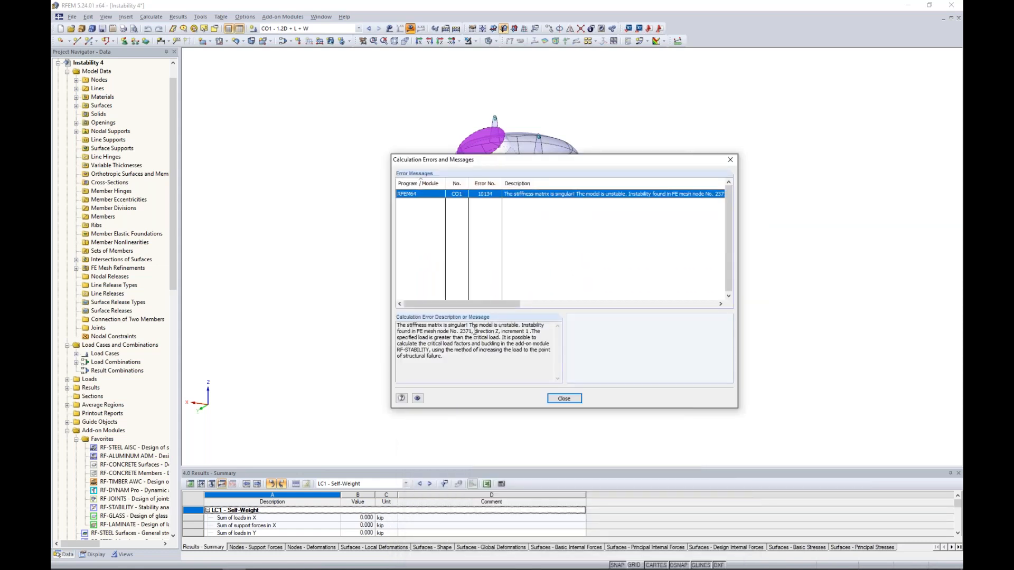
drag(474, 331, 500, 333)
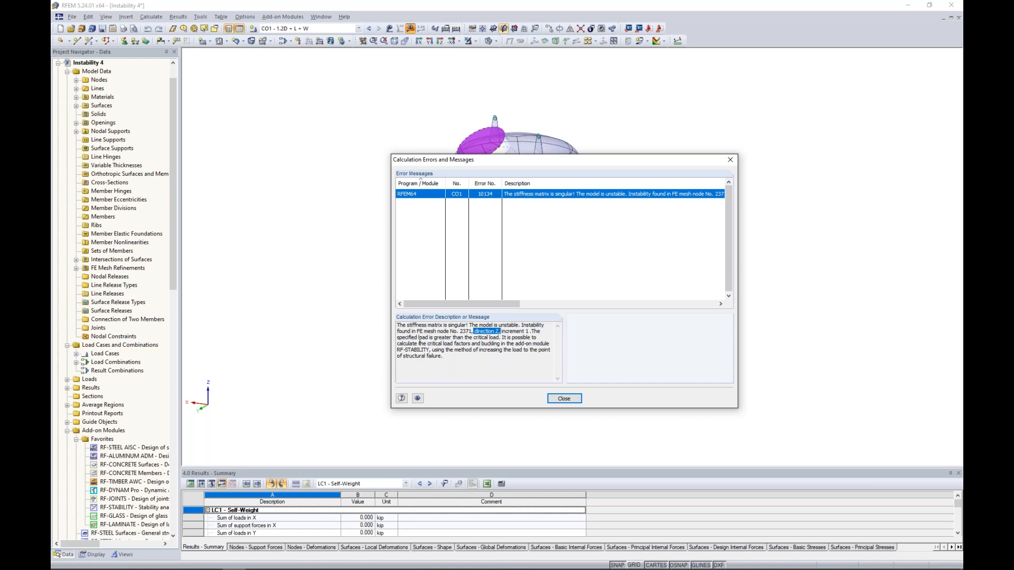
drag(400, 338, 489, 338)
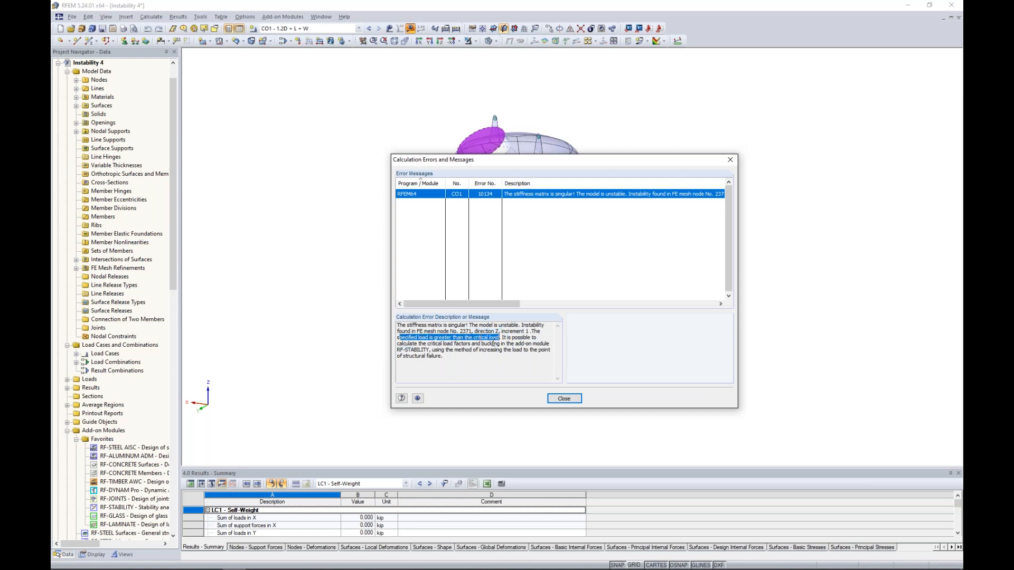
click(564, 398)
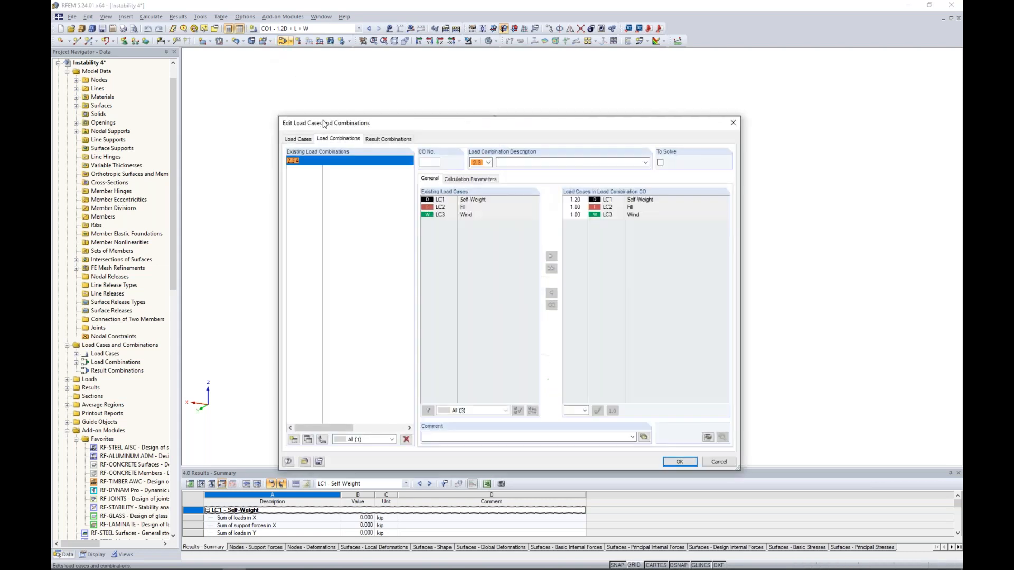
Set the method of analysis for load combination CO1 to geometrically linear analysis and recalculate the combination.
click(455, 179)
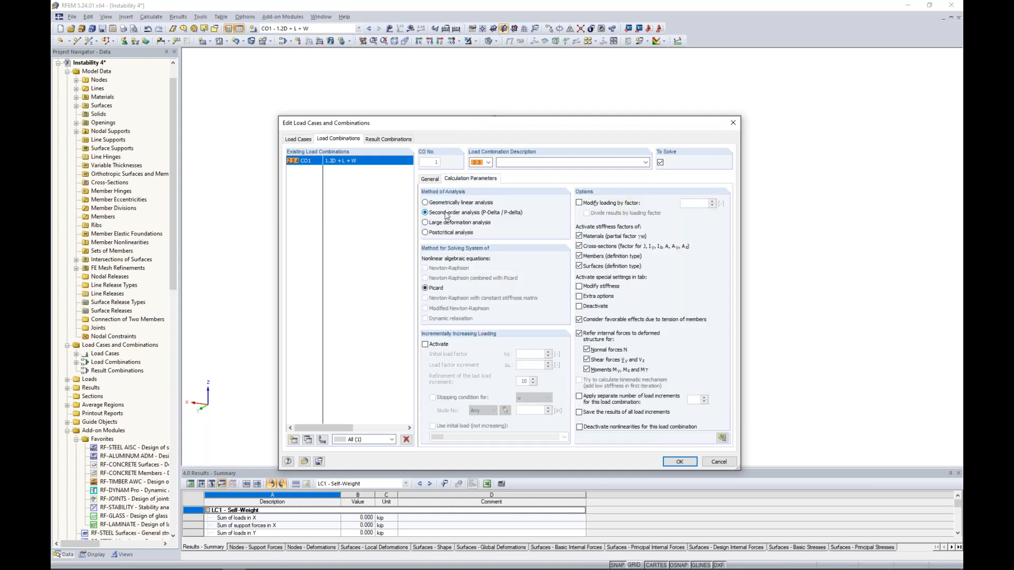
click(425, 203)
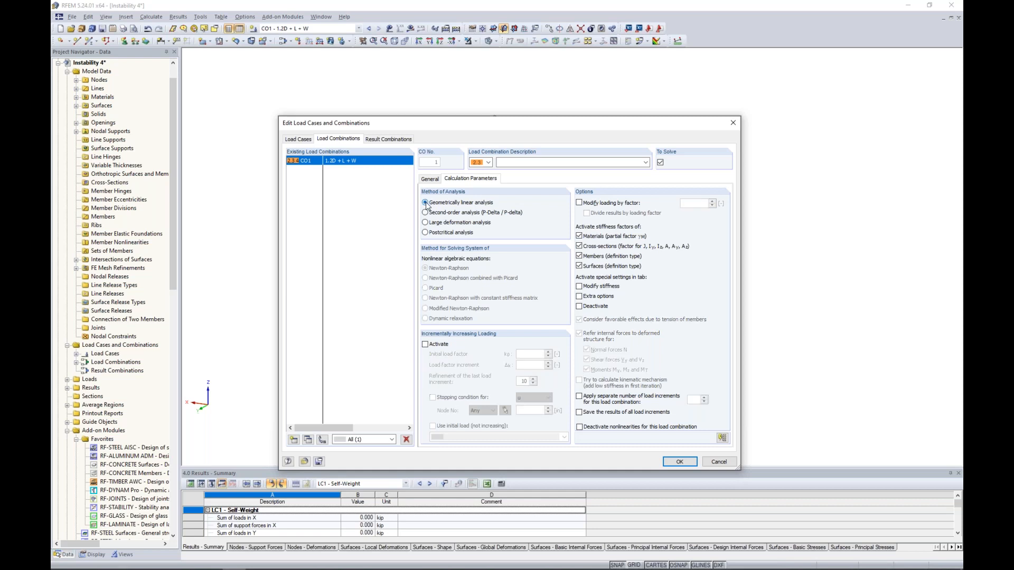
click(679, 462)
click(410, 28)
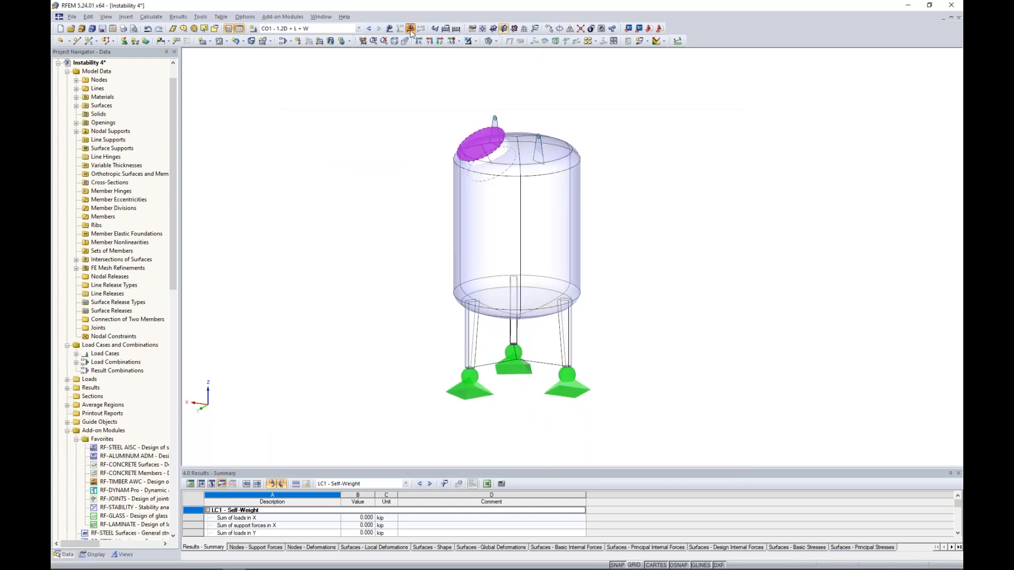
click(490, 304)
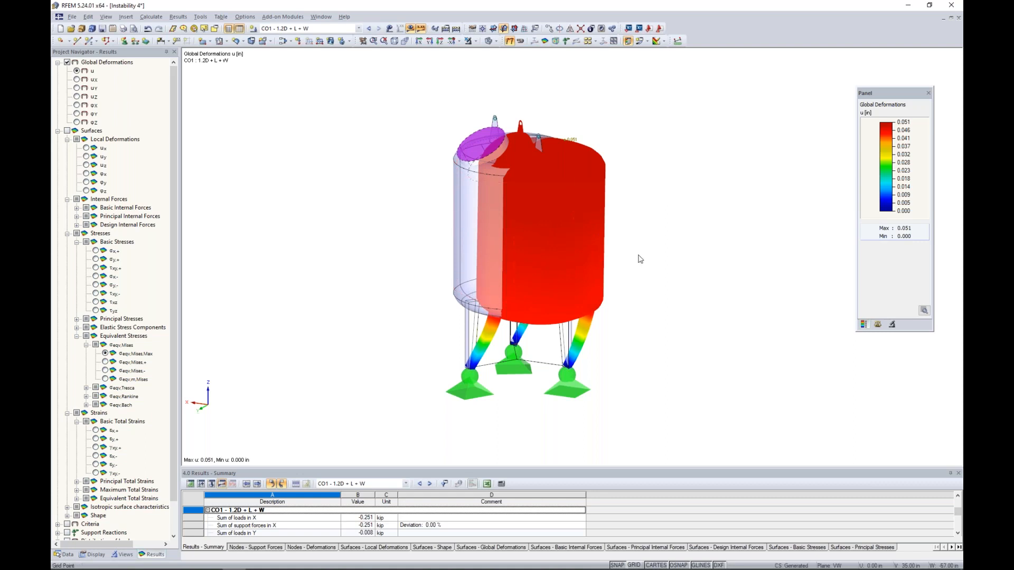
Reduce the display factor of the tank's global deformations and return to the deformation colour scale.
click(877, 326)
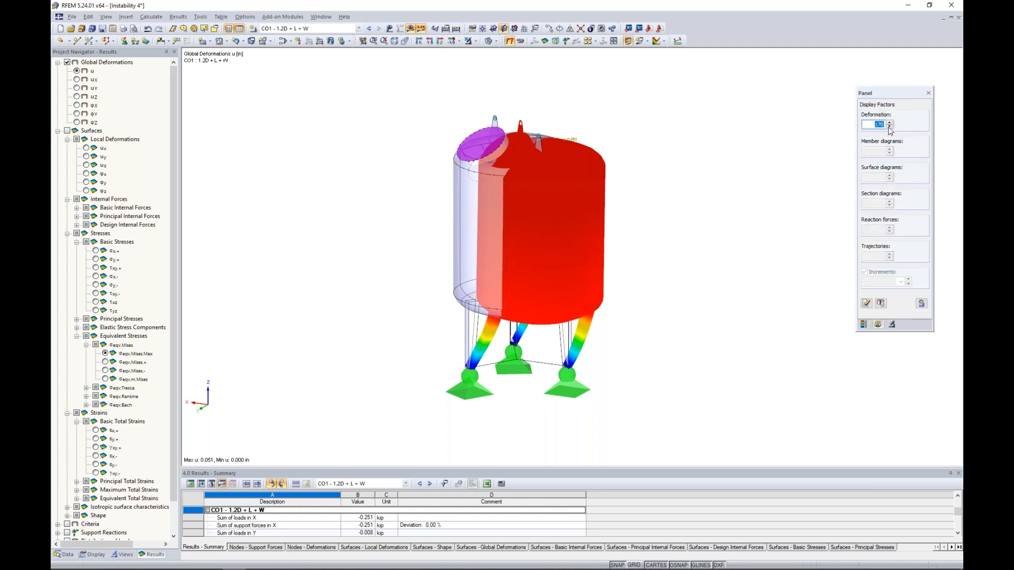
click(889, 127)
click(889, 127)
click(863, 324)
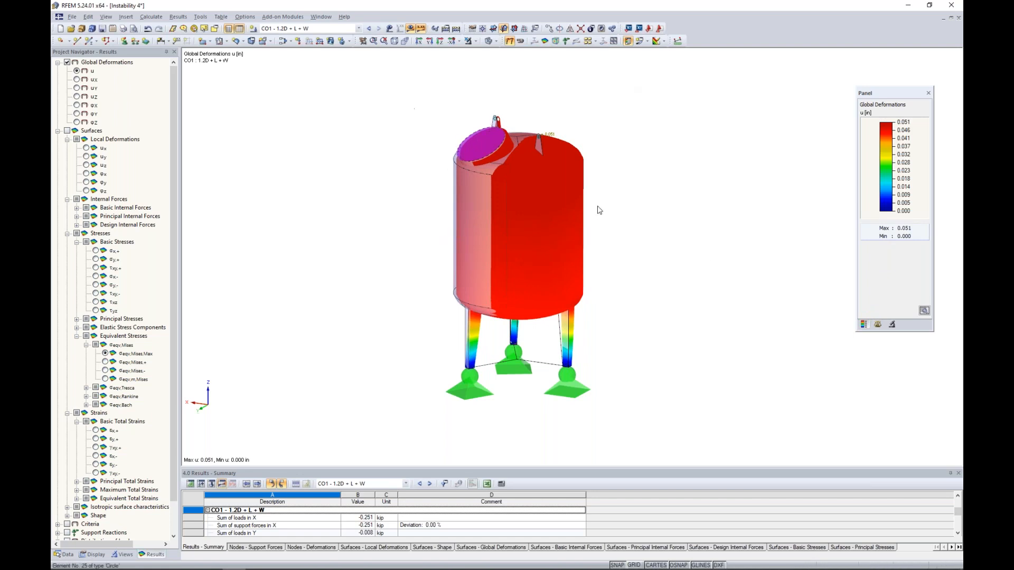
Run an RF-STABILITY eigenvalue analysis of the tank with axial forces imported from CO1 - 1.2D + L + W.
click(65, 555)
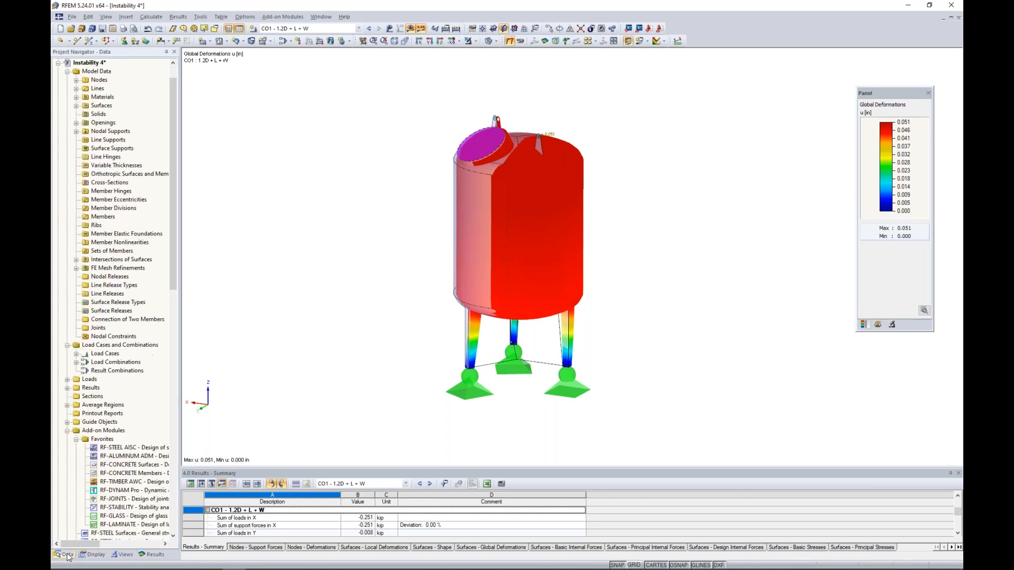
scroll(117, 432, down, 3)
double_click(127, 430)
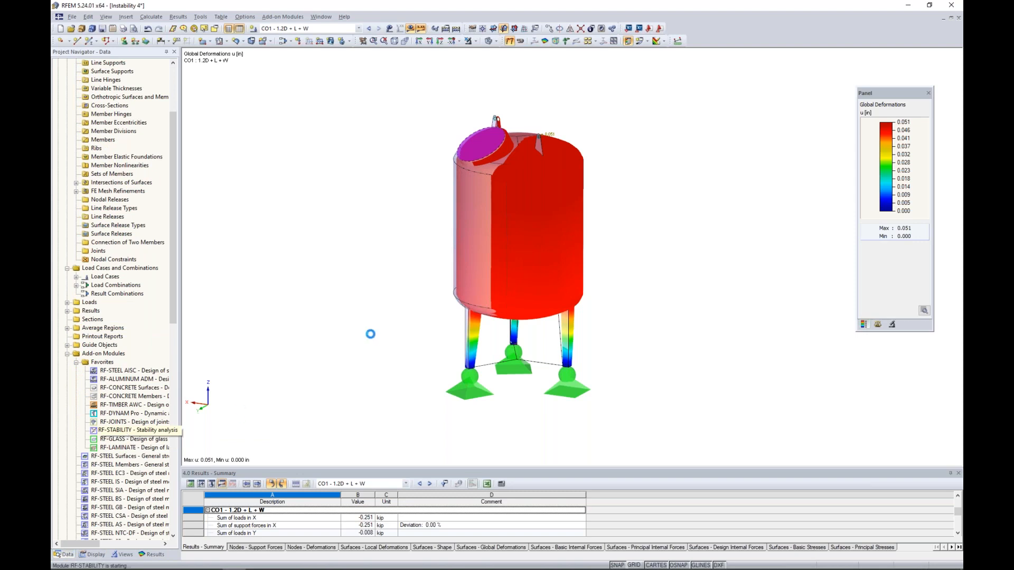
click(393, 234)
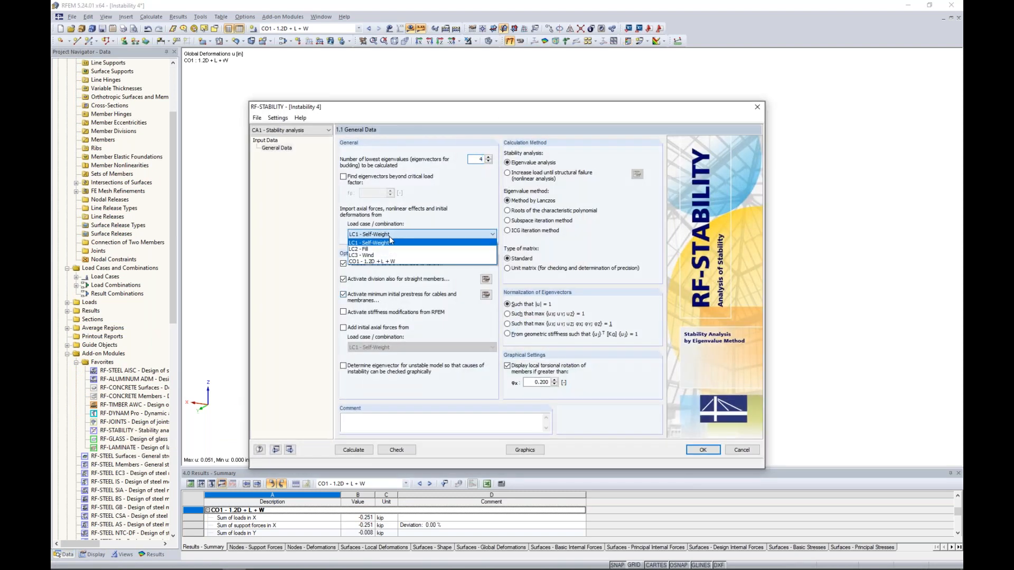
click(385, 267)
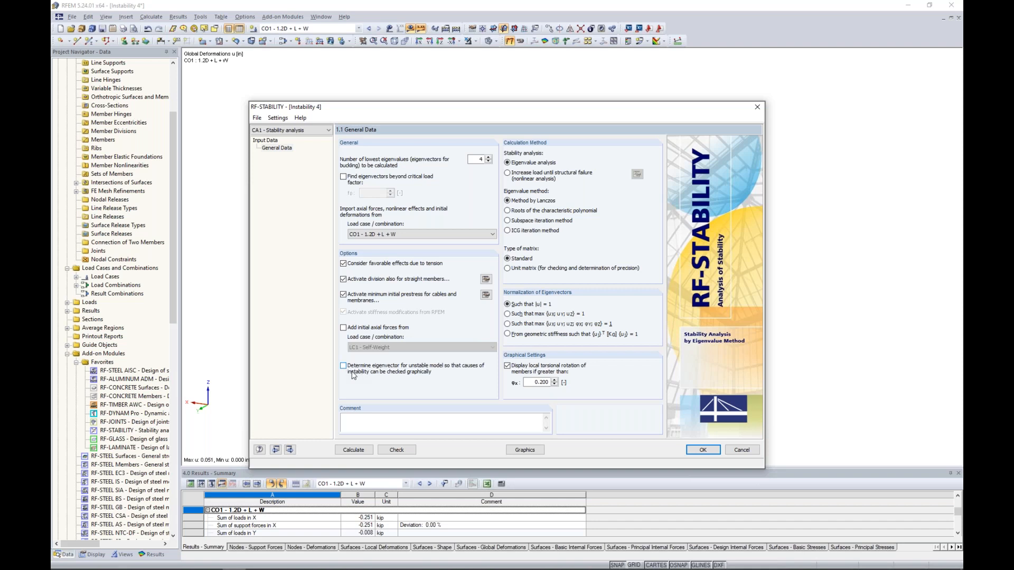
click(358, 453)
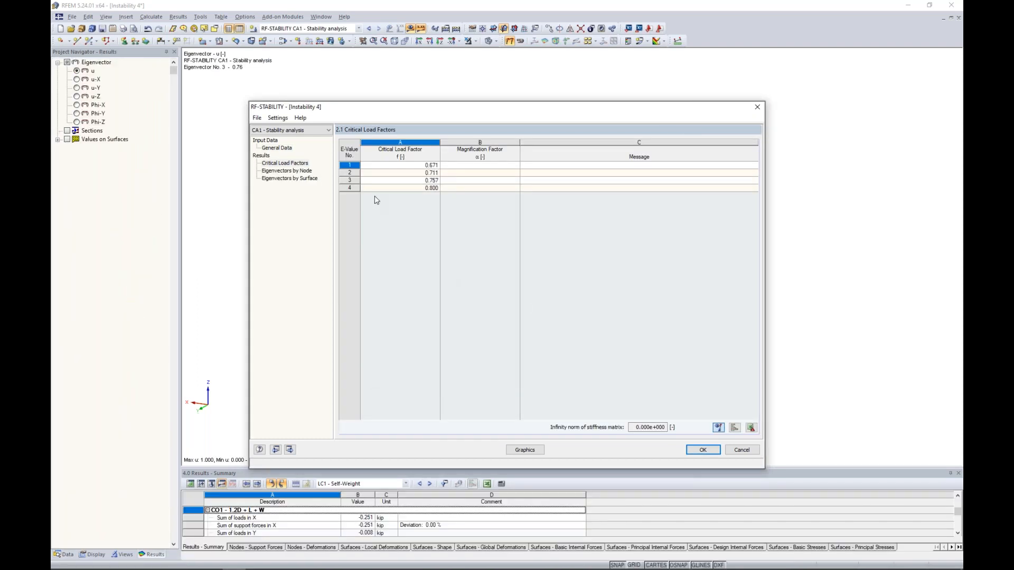
Review the critical load factors of the four eigenvalues together with their buckling shapes on the tank.
drag(451, 113, 481, 397)
click(422, 450)
key(Down)
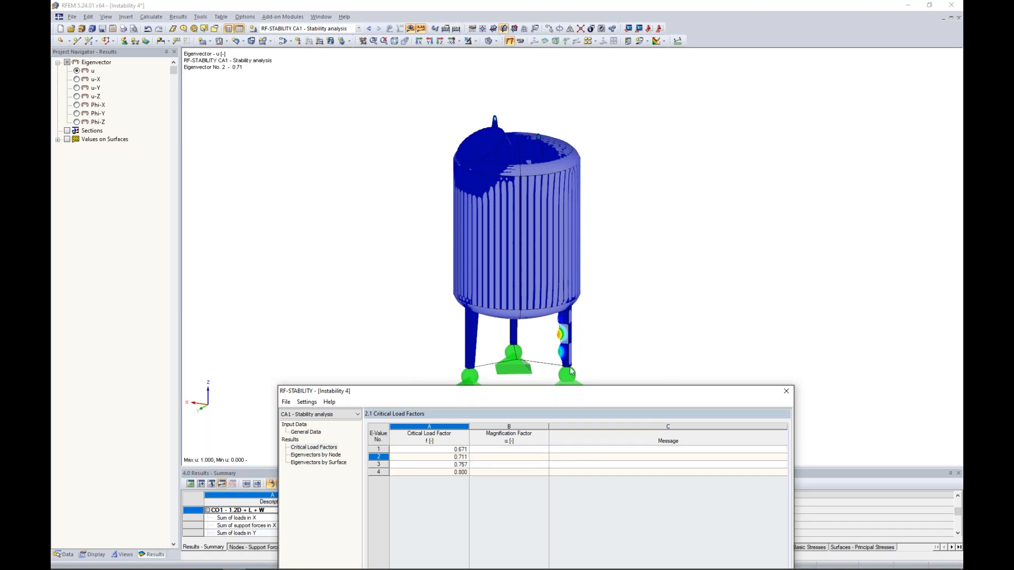
key(Down)
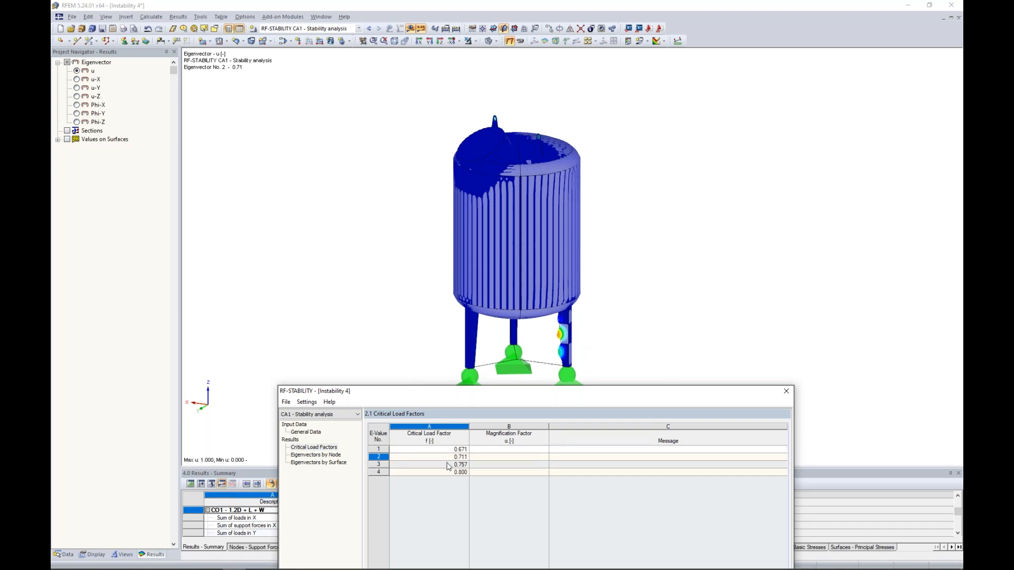
click(448, 472)
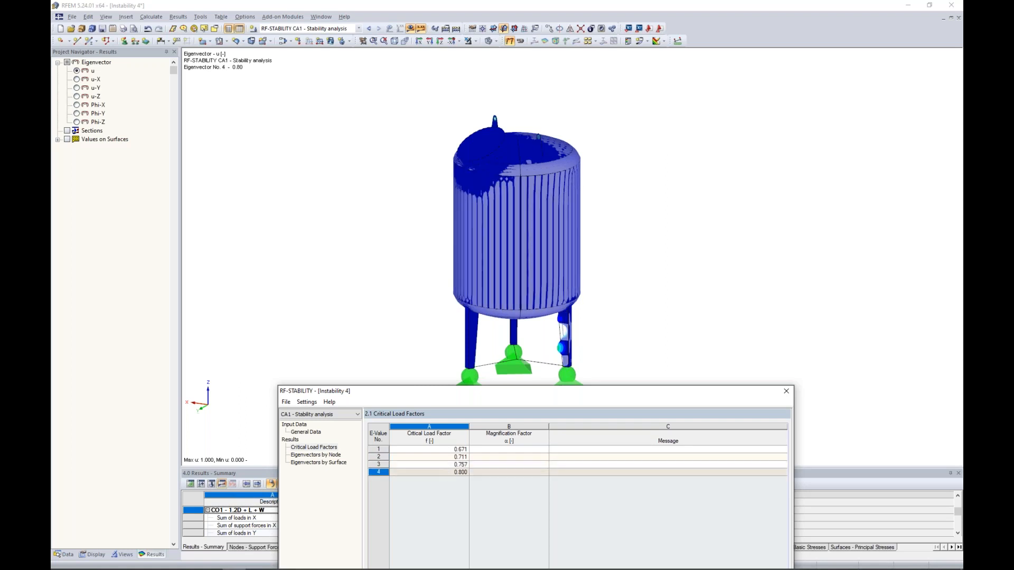
click(446, 449)
drag(477, 394, 517, 91)
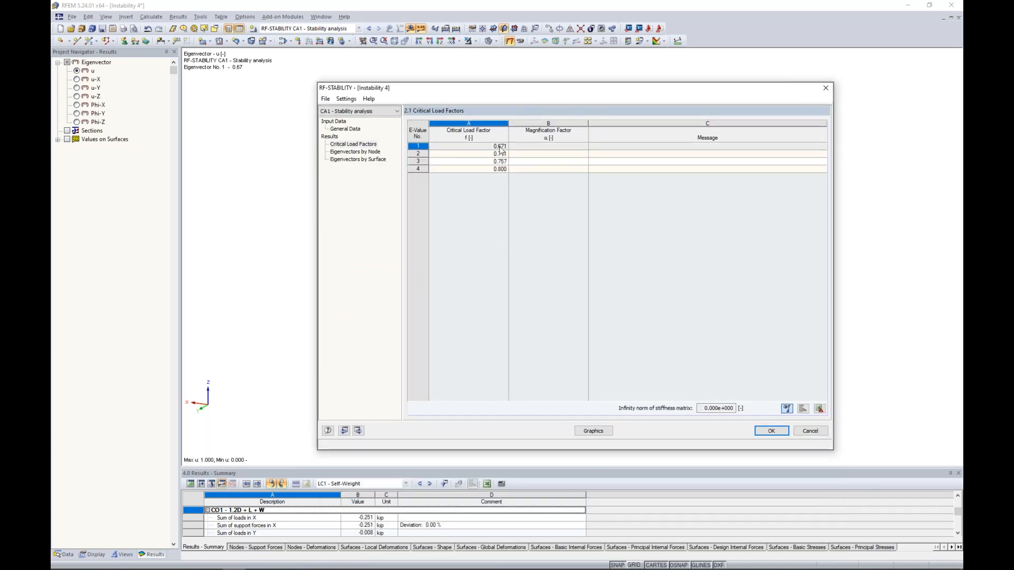
Check the stability analysis general data against the buckled leg and show eigenvector 1 graphically in the model.
click(346, 129)
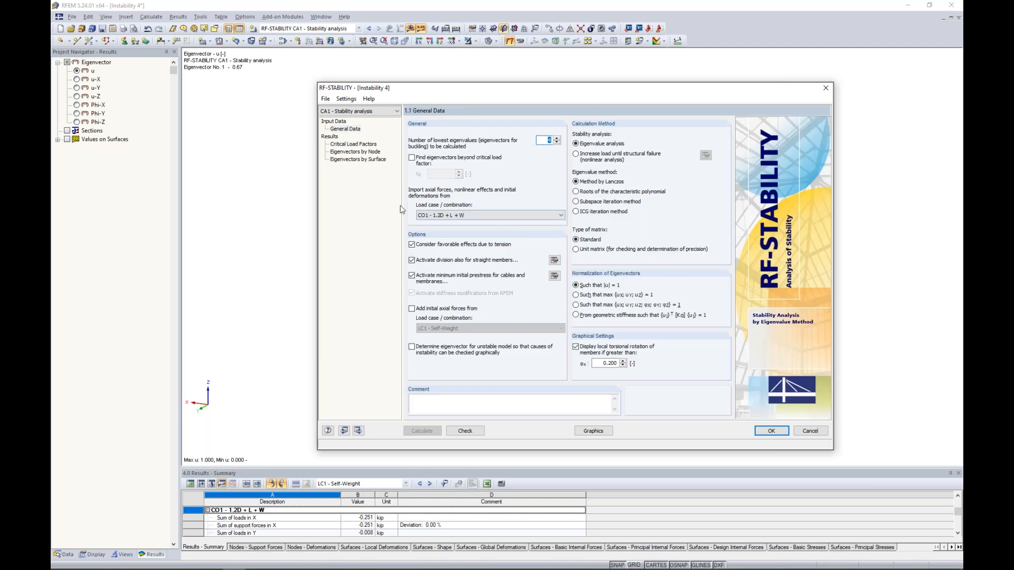
drag(453, 91, 447, 414)
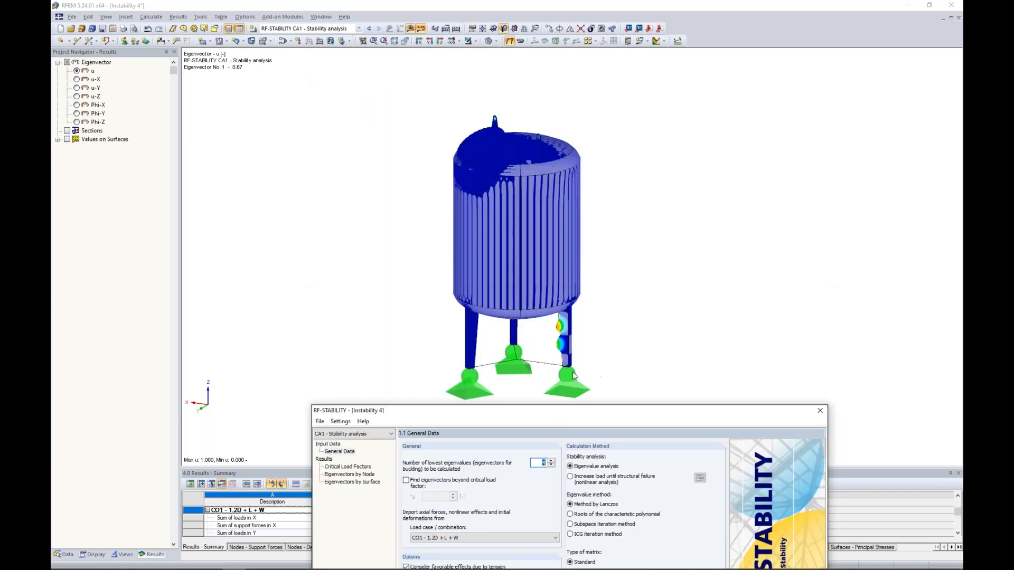
drag(566, 411, 560, 109)
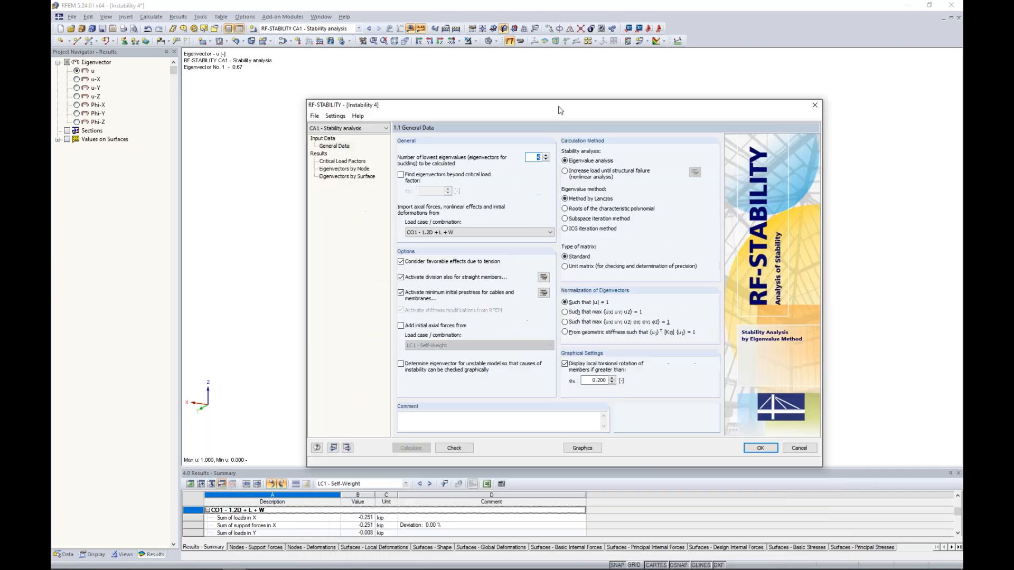
click(583, 447)
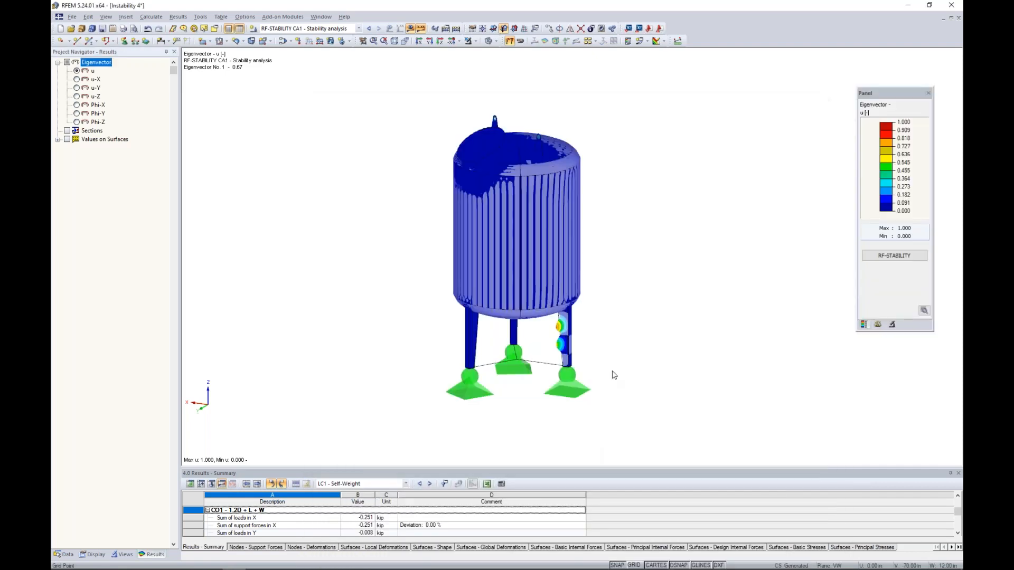
Examine the buckling of the tank legs up close for eigenvectors 1, 2 and 3.
ctrl+middle_drag(699, 373, 648, 292)
scroll(561, 328, up, 5)
click(892, 325)
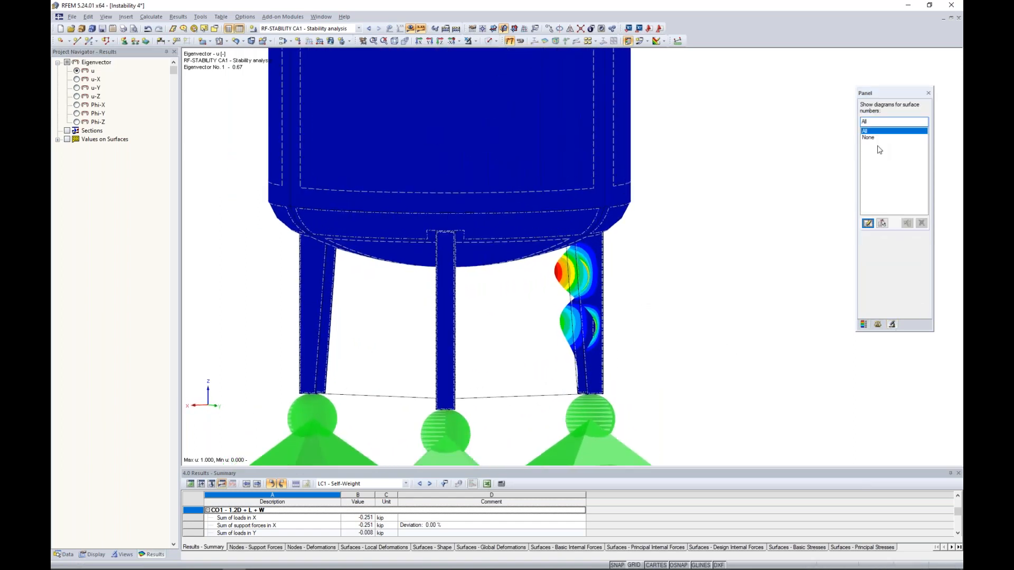
click(877, 324)
click(898, 124)
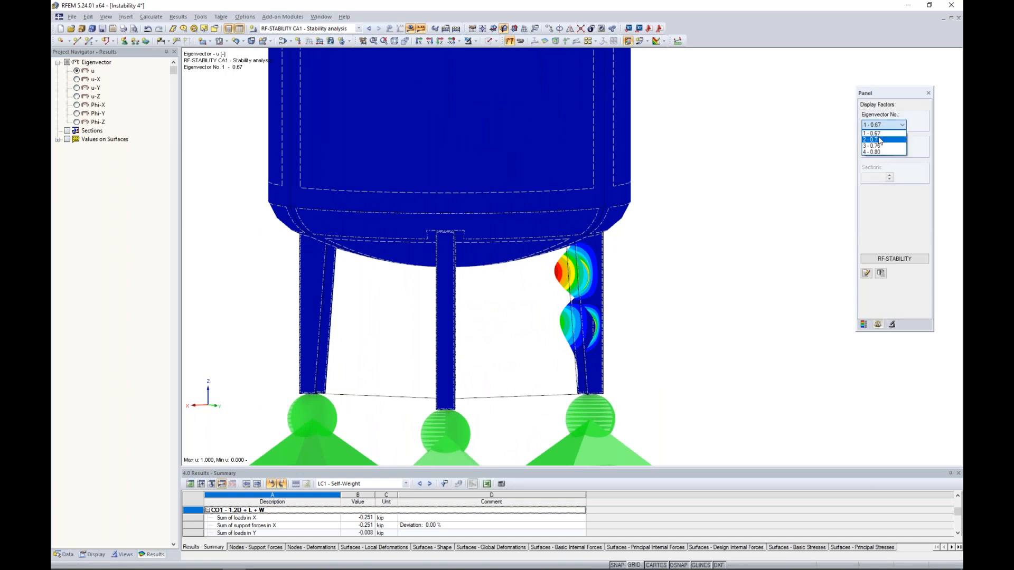
click(876, 140)
click(898, 124)
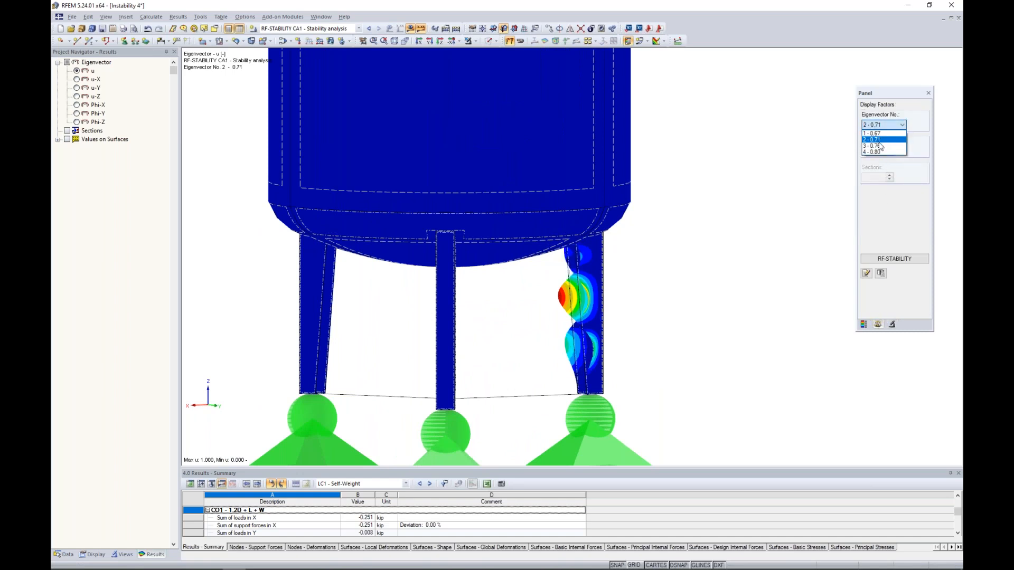
click(879, 146)
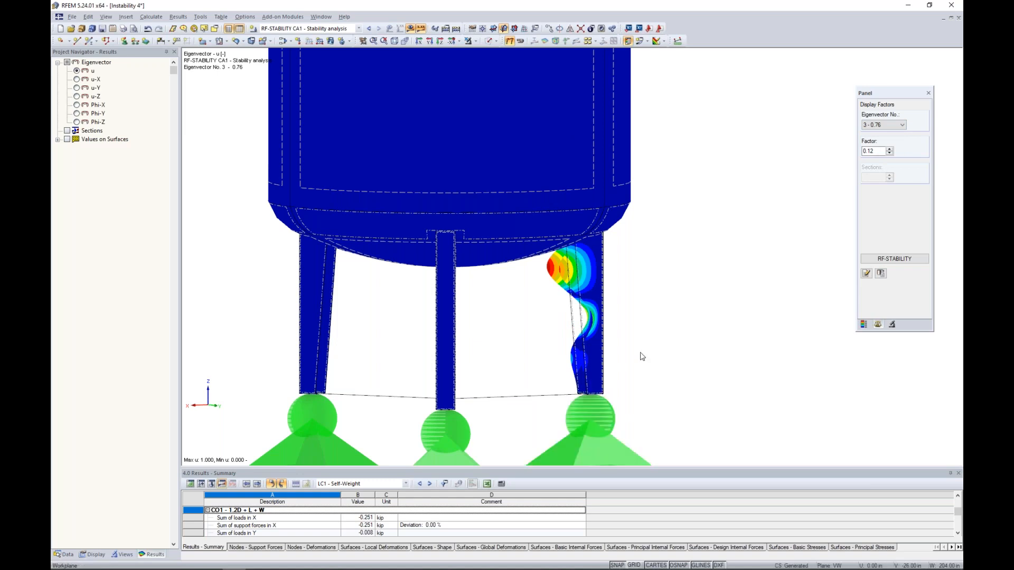
Set the constant thickness of all the tank's leg surfaces to 0.14 in and accept the deletion of results.
drag(670, 353, 240, 295)
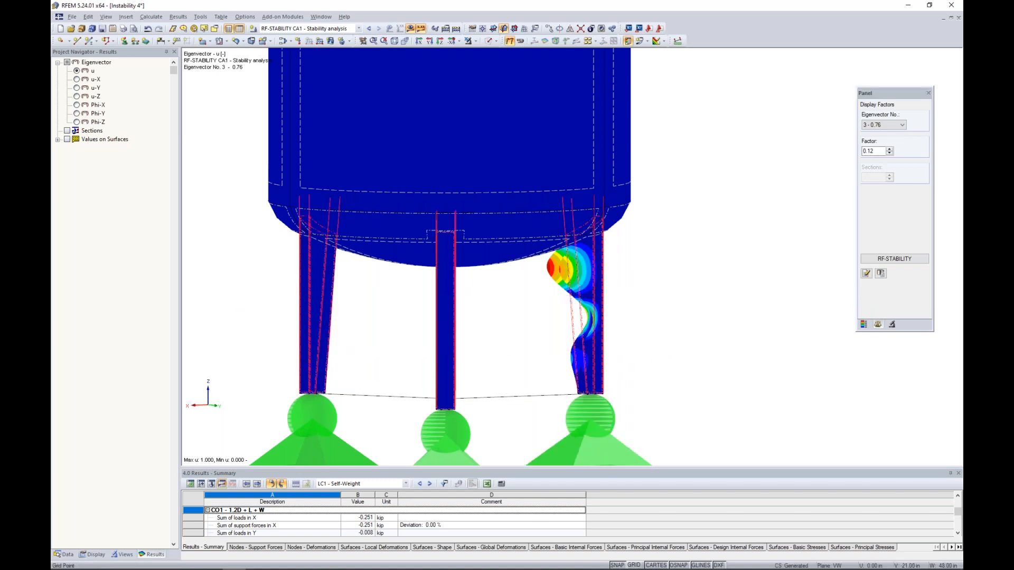
right_click(584, 318)
mouse_move(649, 330)
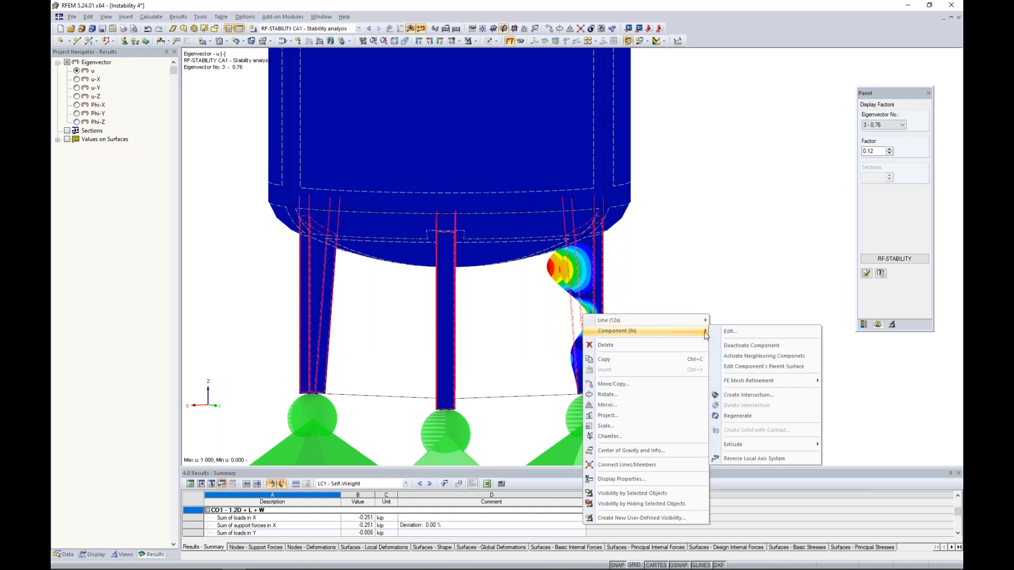
click(727, 330)
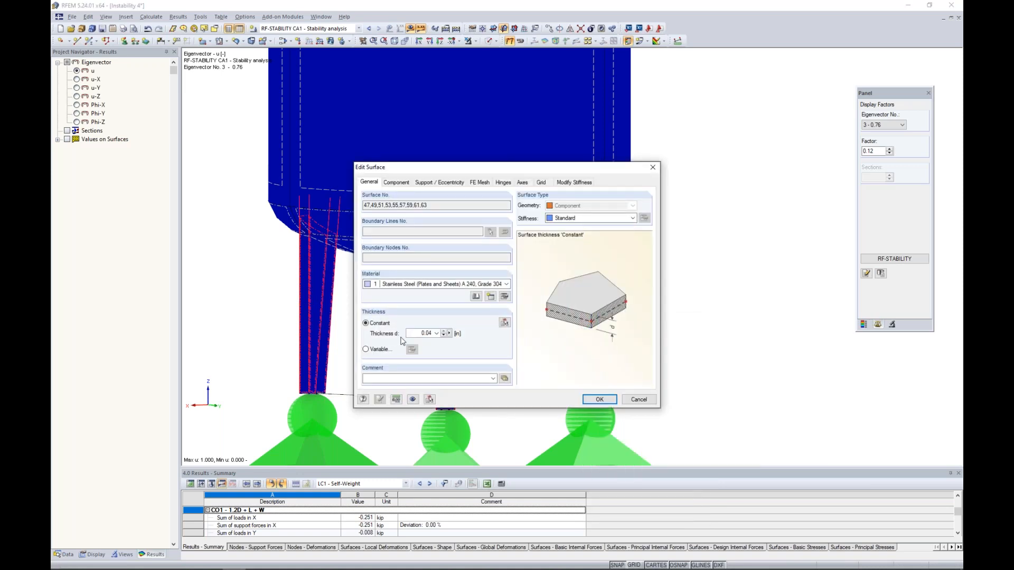
drag(415, 333, 482, 332)
text(0.14)
click(600, 400)
click(494, 306)
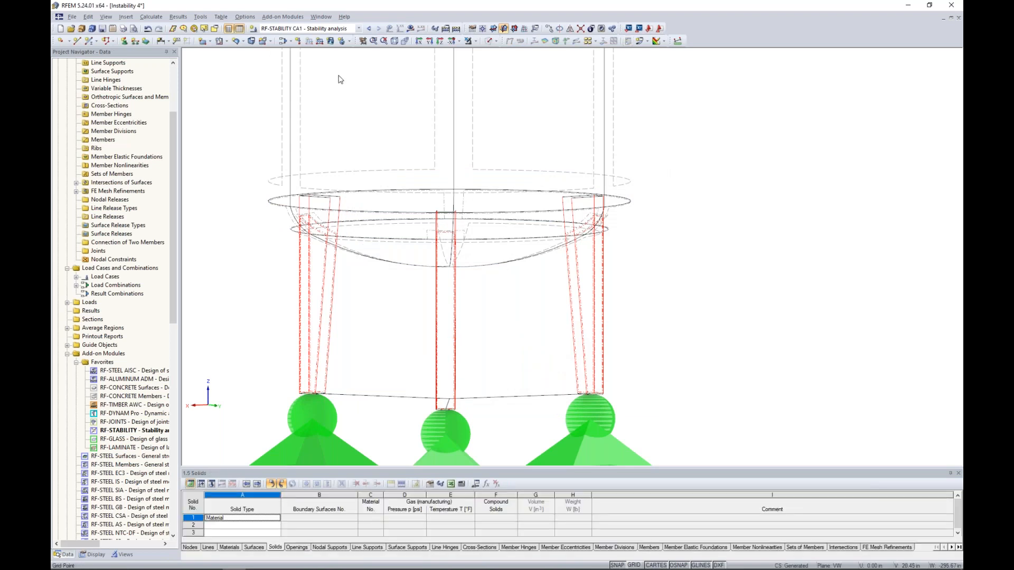
Set the method of analysis for load combination CO1 to second-order analysis (P-Delta / P-delta).
click(284, 41)
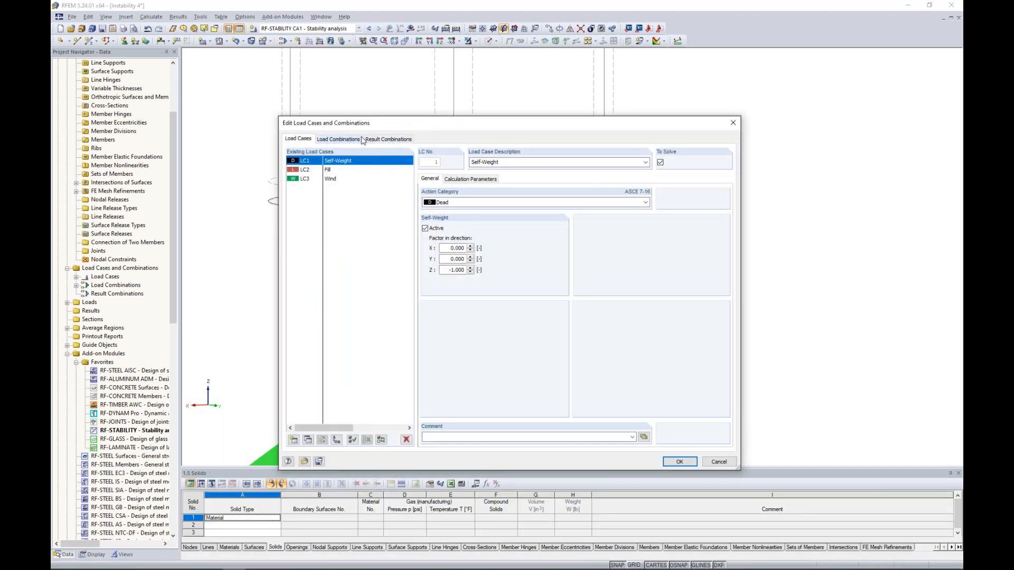
click(349, 140)
click(453, 179)
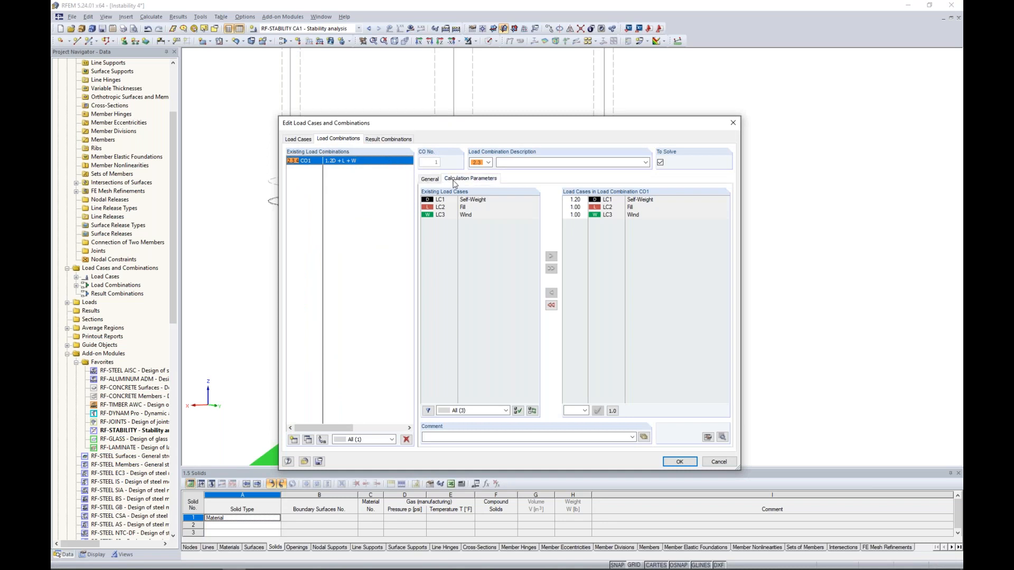
click(452, 213)
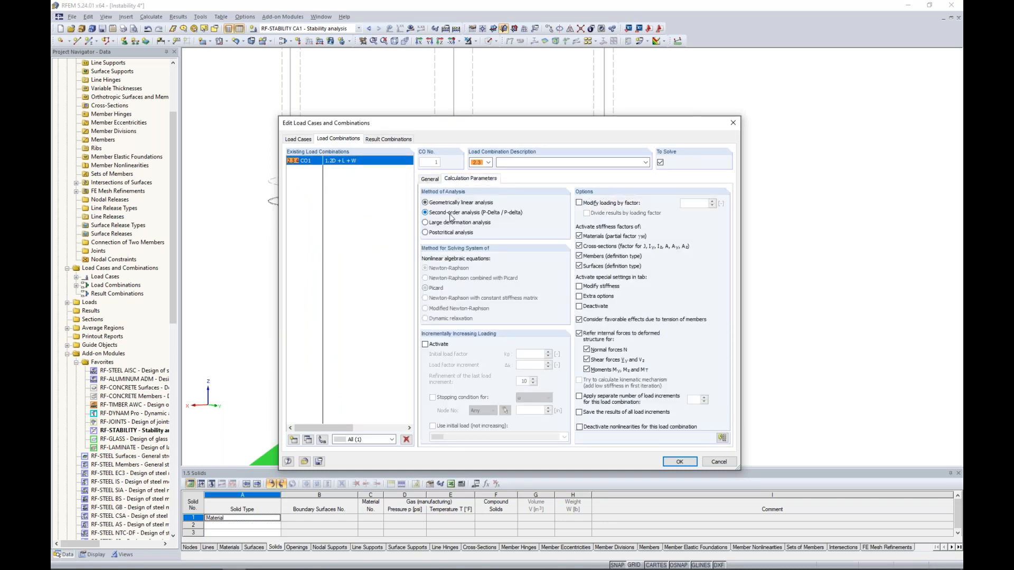
click(680, 462)
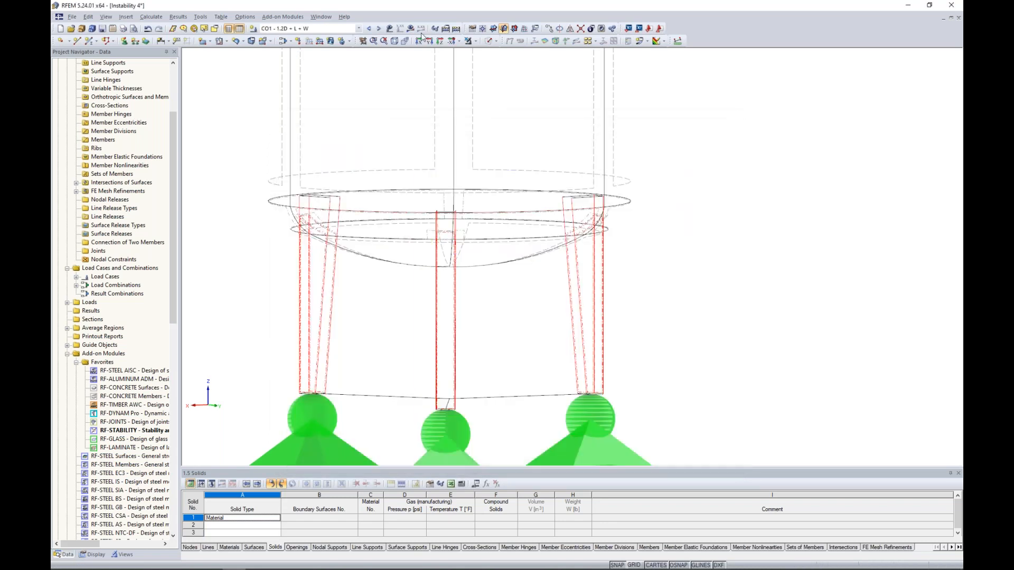
Calculate load combination CO1 and display the global deformations u of the whole tank on its legs.
click(490, 304)
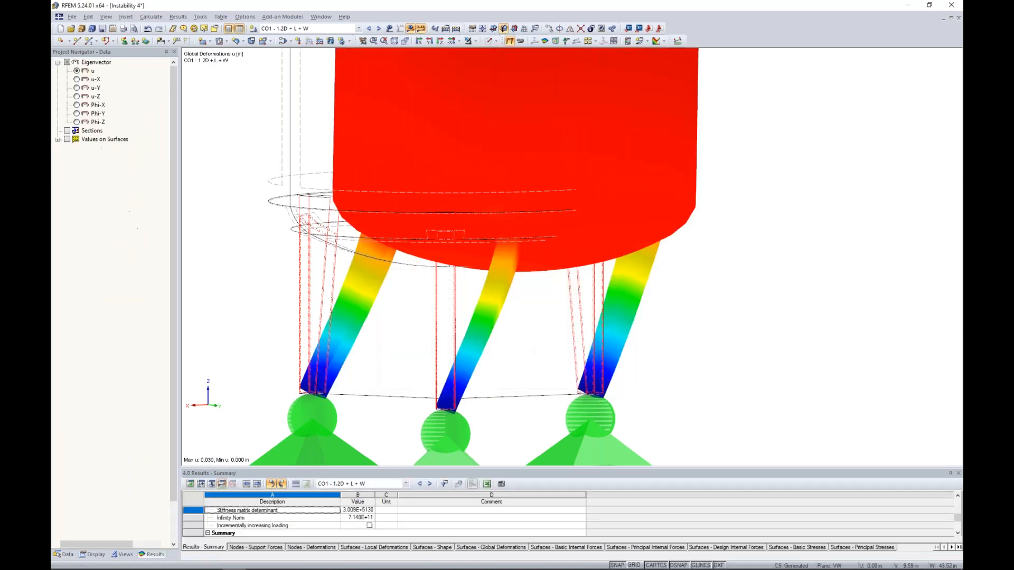
scroll(533, 281, down, 5)
ctrl+middle_drag(584, 283, 377, 279)
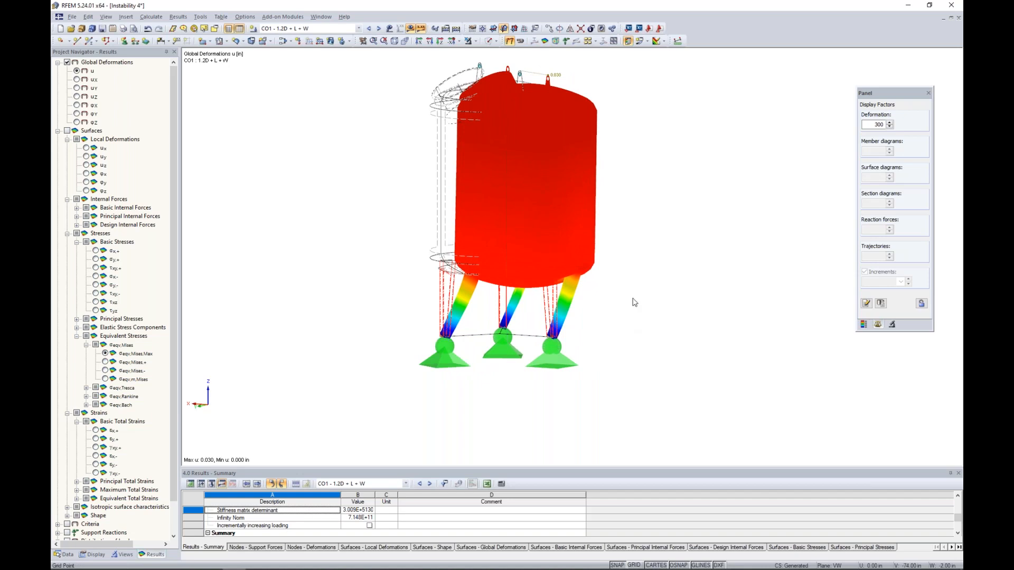
middle_drag(633, 299, 626, 328)
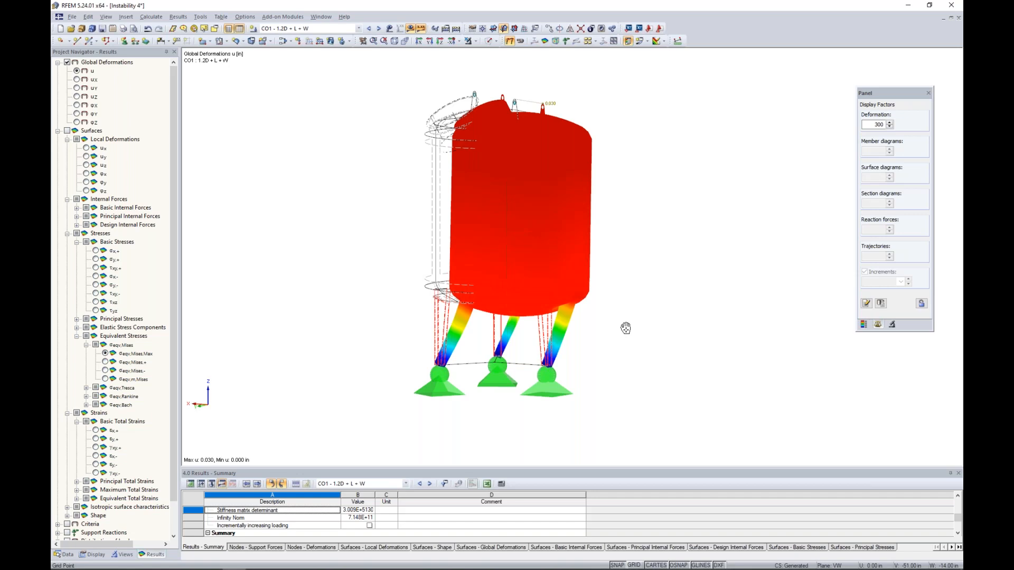
Switch to the Mesh 1 model and check the first plate's surface properties and the line support on its edge.
click(321, 16)
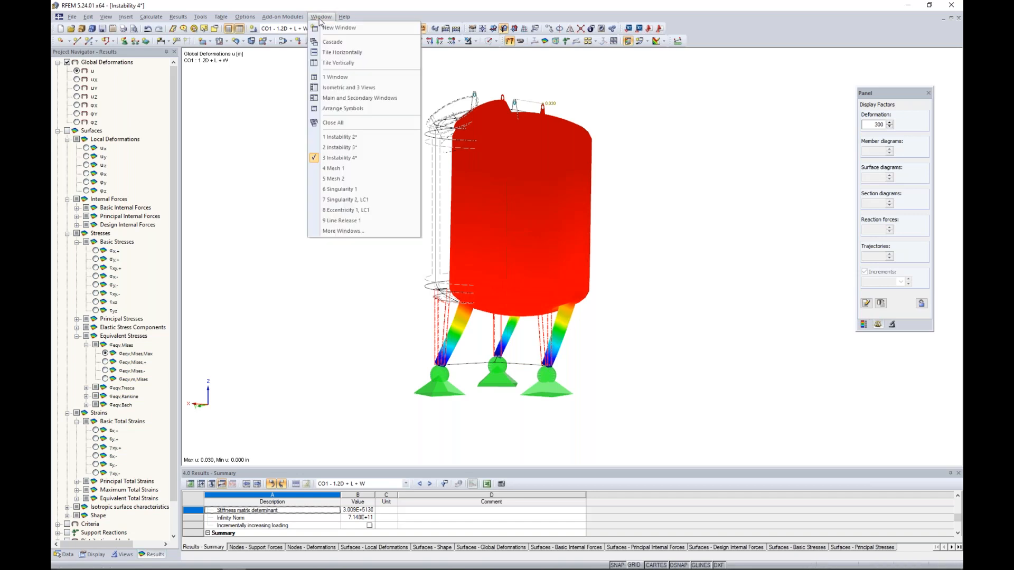
click(333, 169)
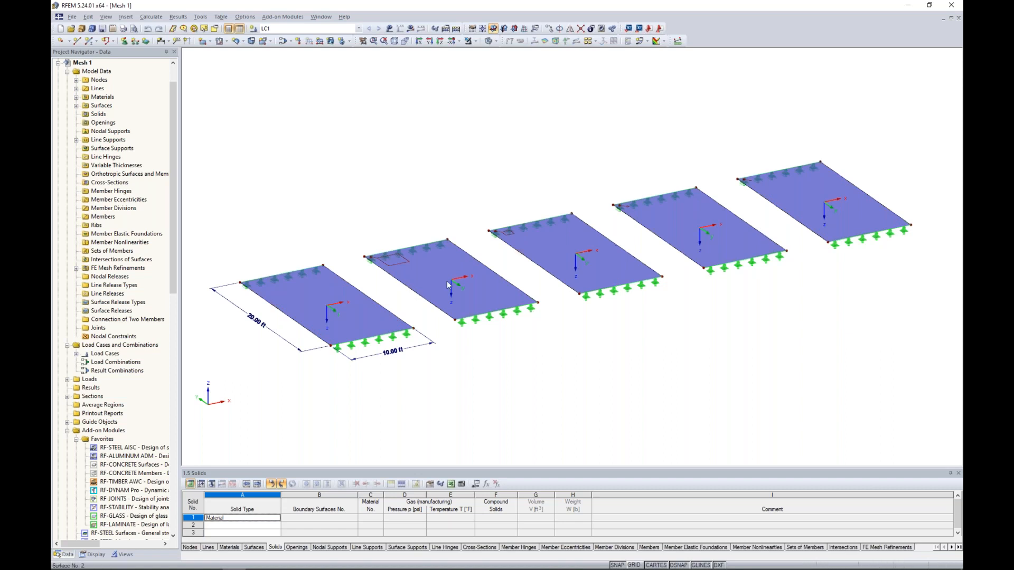
click(319, 290)
double_click(319, 290)
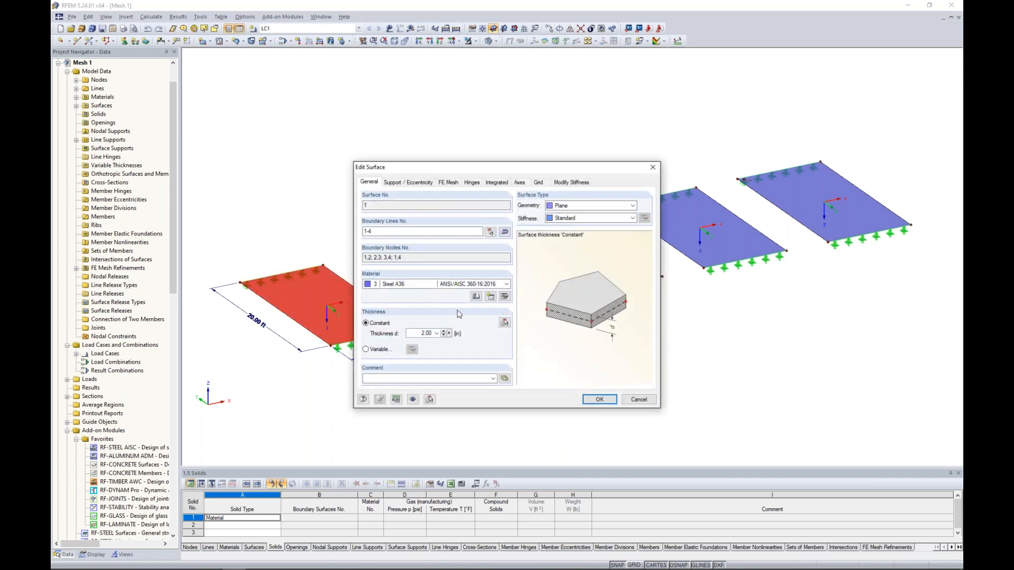
click(637, 401)
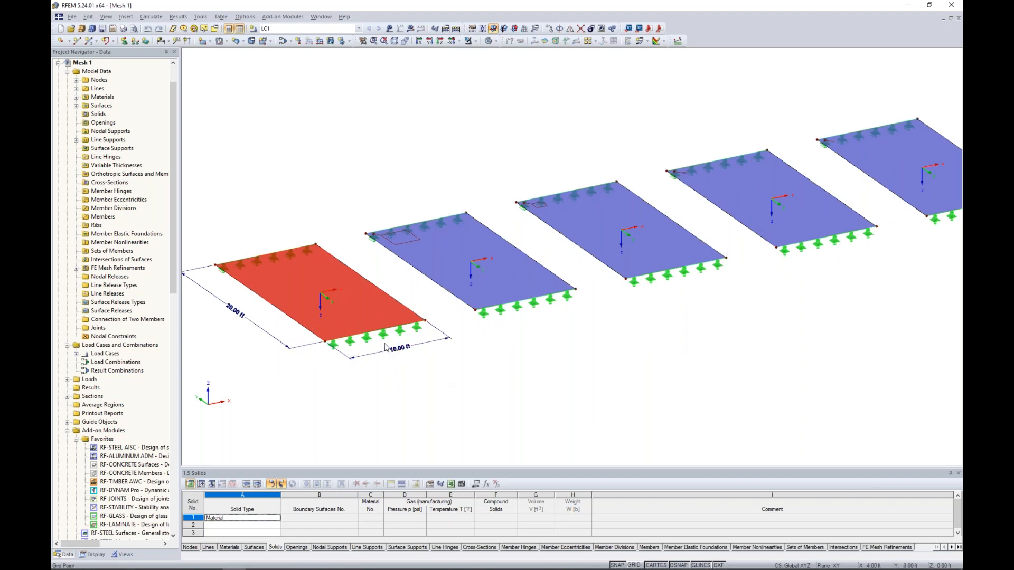
double_click(383, 340)
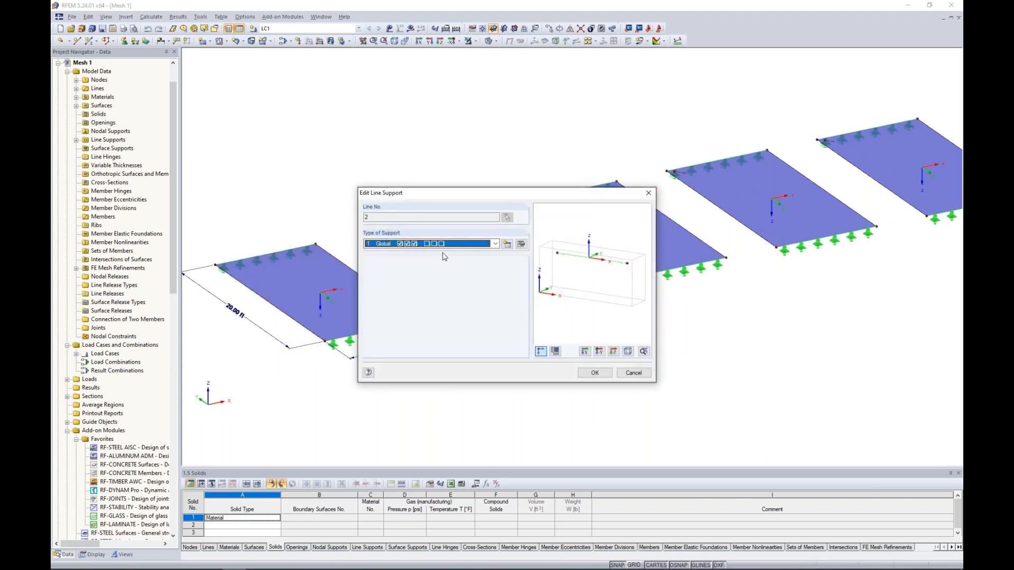
click(633, 373)
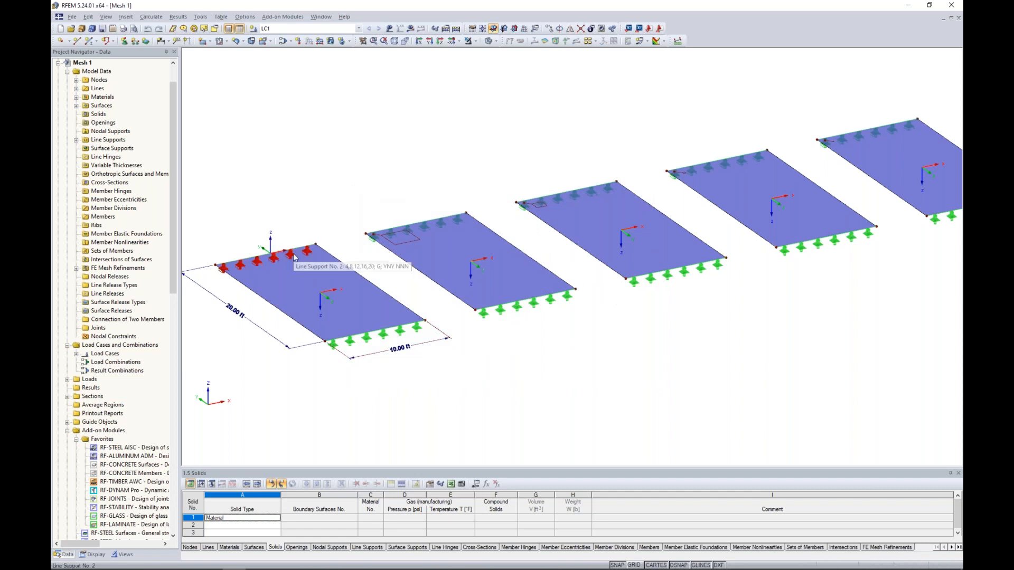
View the LC1 surface loads on all five plates and hide them again.
click(390, 28)
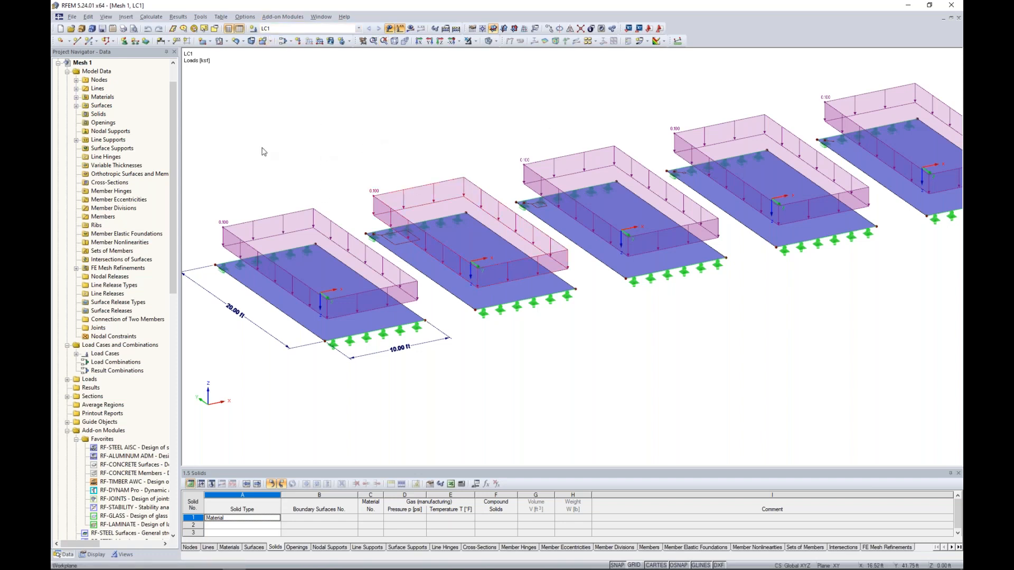
scroll(514, 128, down, 1)
middle_drag(513, 127, 505, 158)
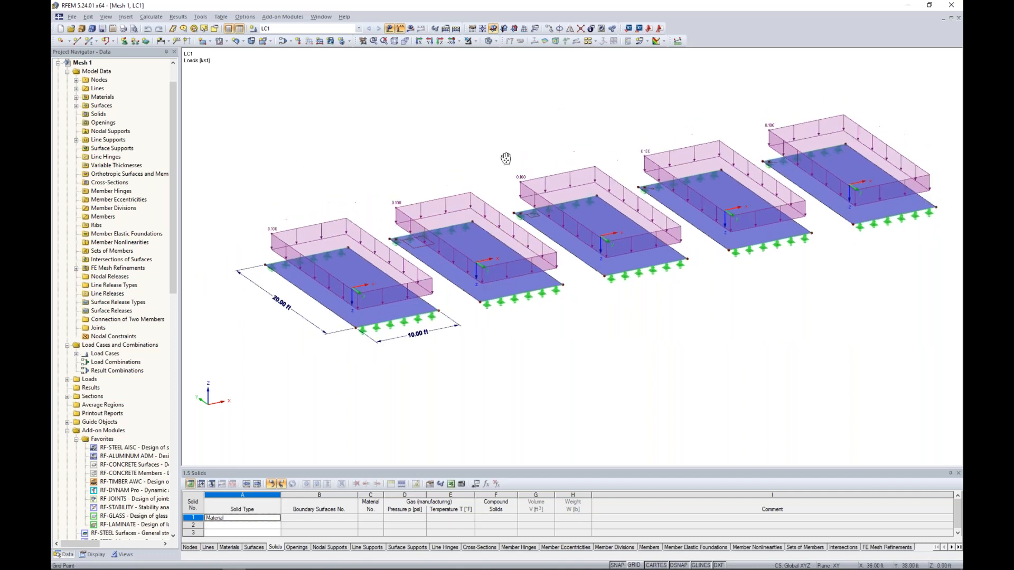
click(390, 29)
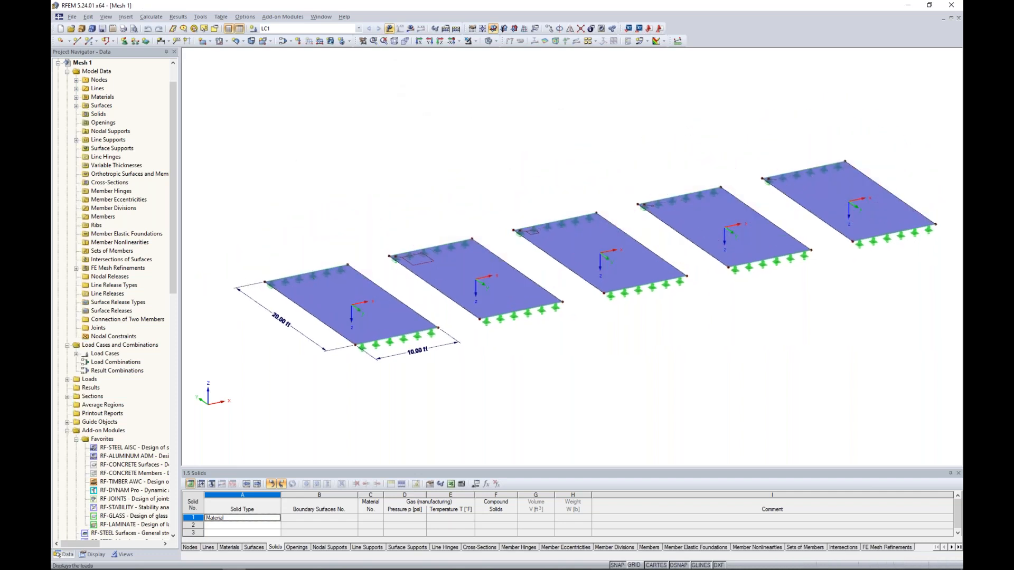
Display the plates as wireframe and regenerate the FE mesh with the existing FE mesh settings.
click(489, 41)
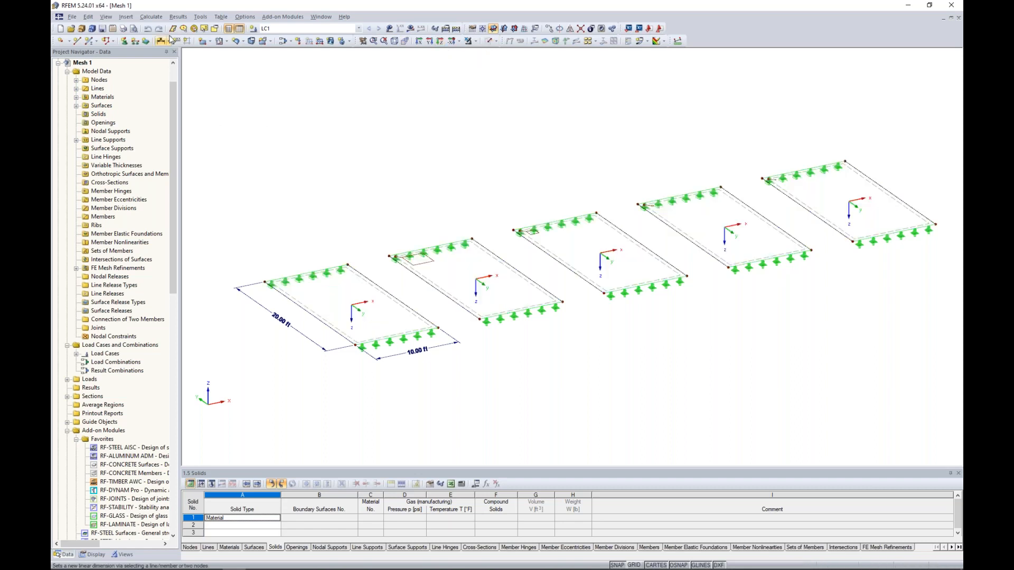
click(151, 16)
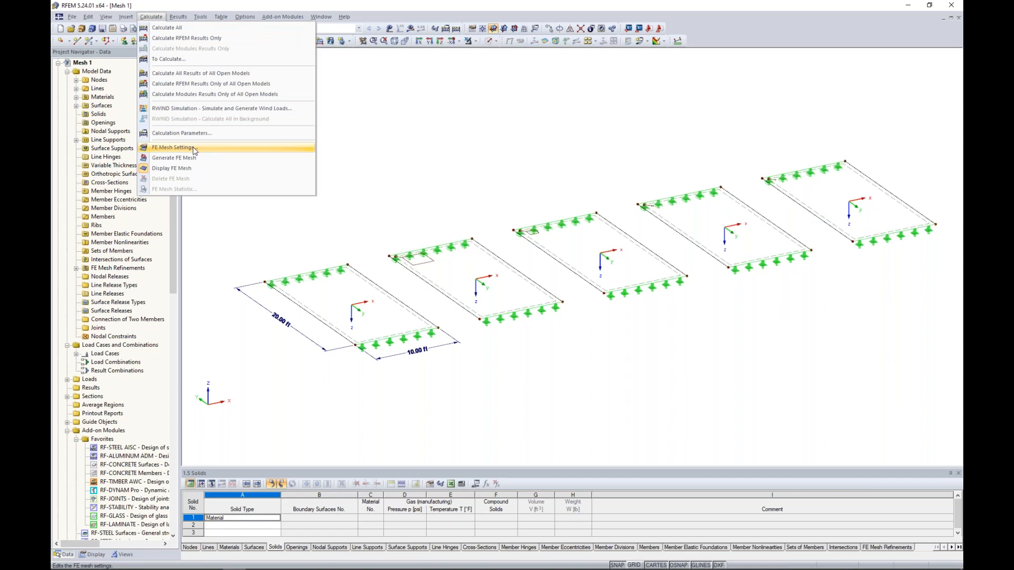
click(174, 147)
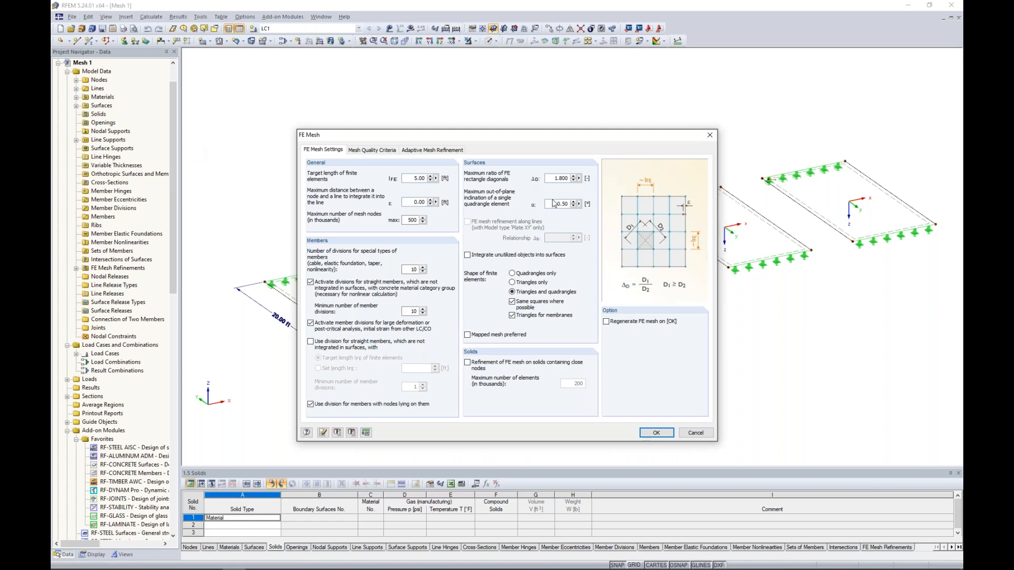
click(607, 321)
click(672, 436)
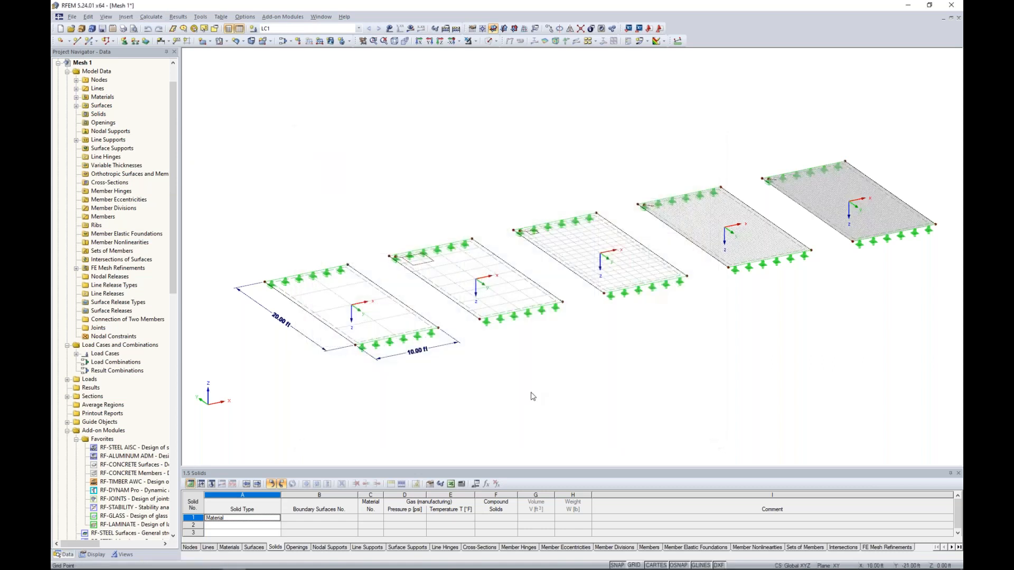
Examine the generated finite elements of the first plate up close and compare them with the second plate's mesh.
scroll(593, 384, up, 6)
scroll(563, 361, up, 2)
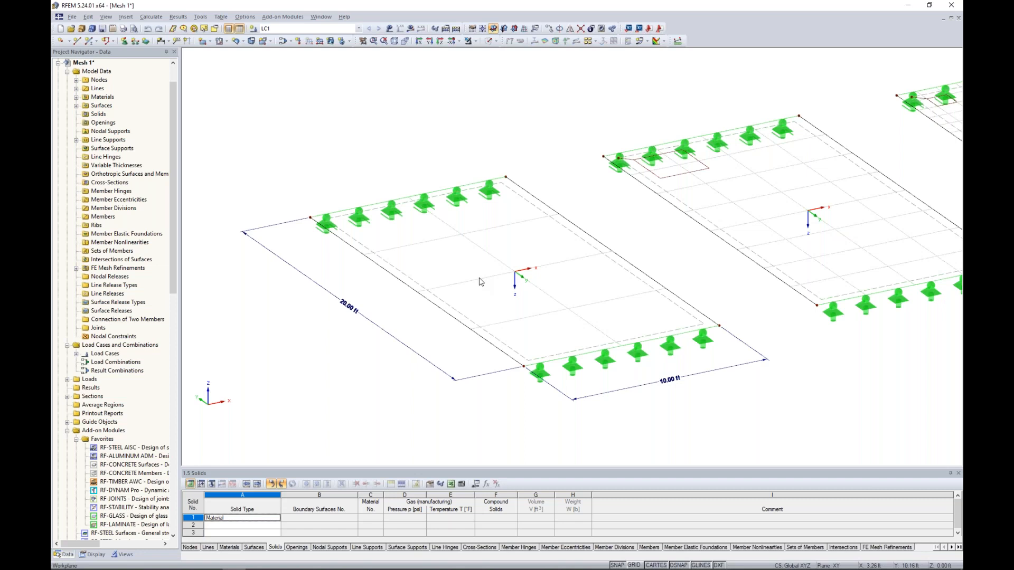
scroll(495, 291, up, 2)
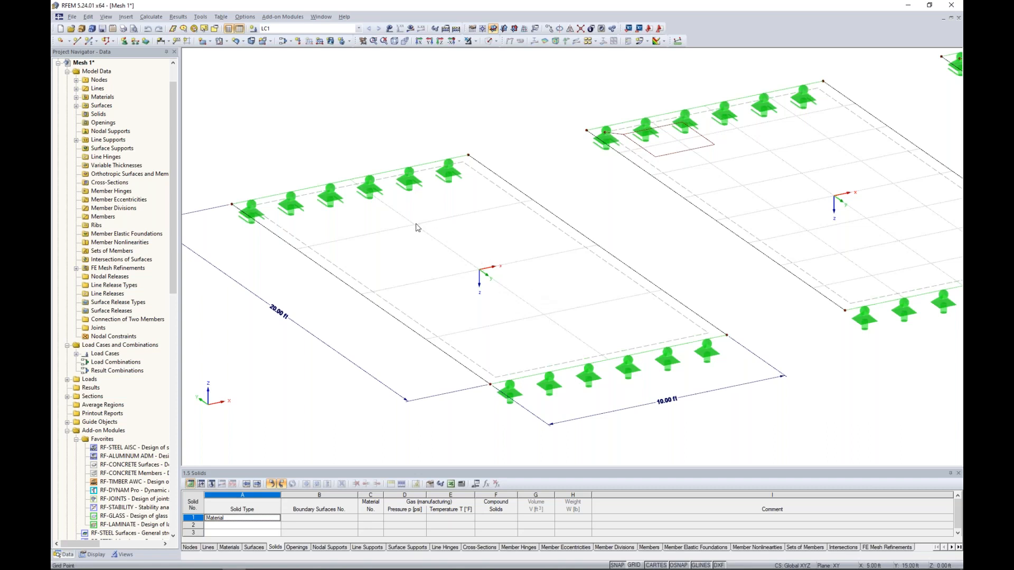
scroll(417, 227, down, 3)
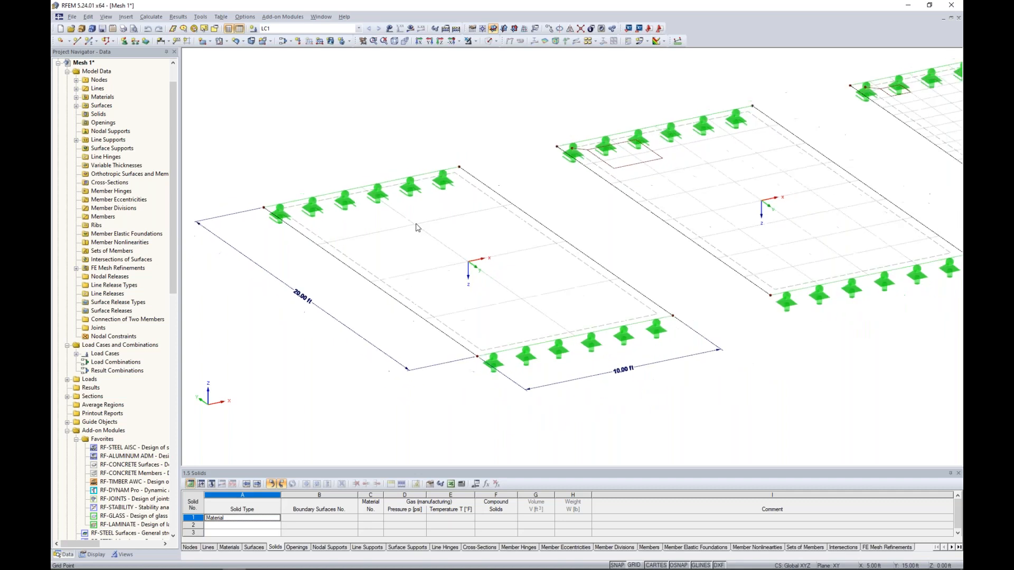
middle_drag(417, 227, 469, 333)
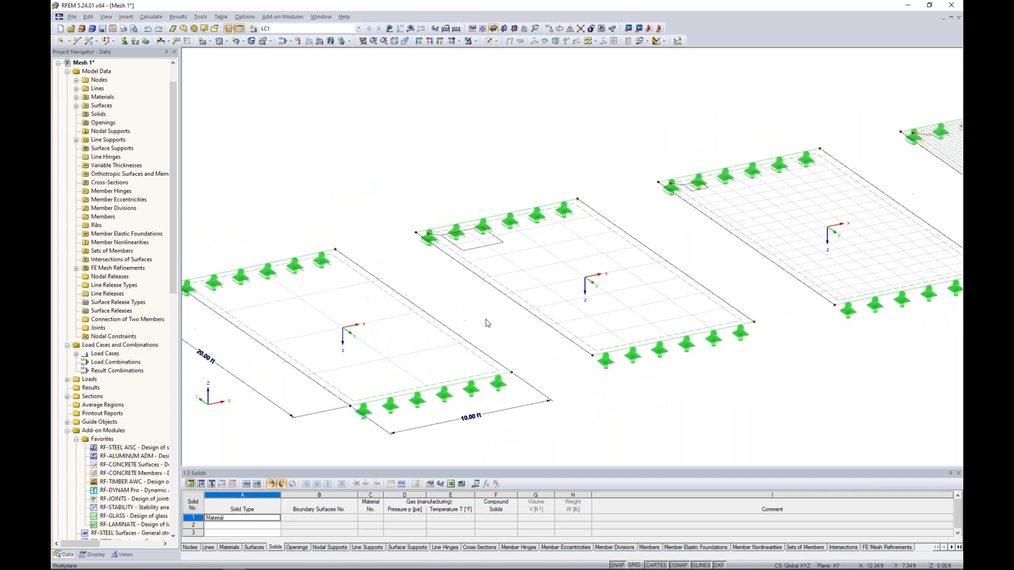
Check the target FE length in the second plate's surface mesh refinement and examine the finer meshes on the remaining plates.
double_click(500, 246)
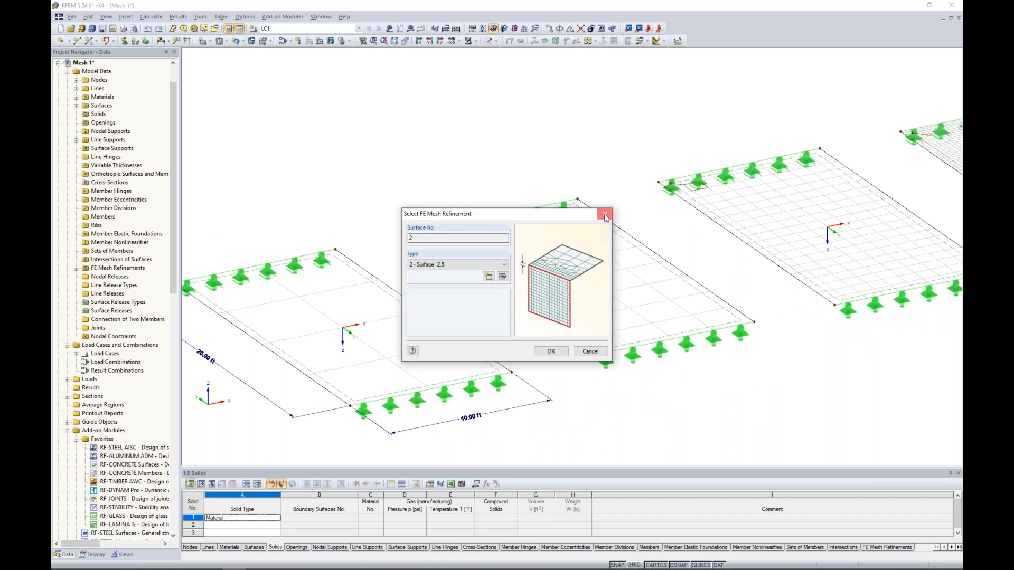
key(Escape)
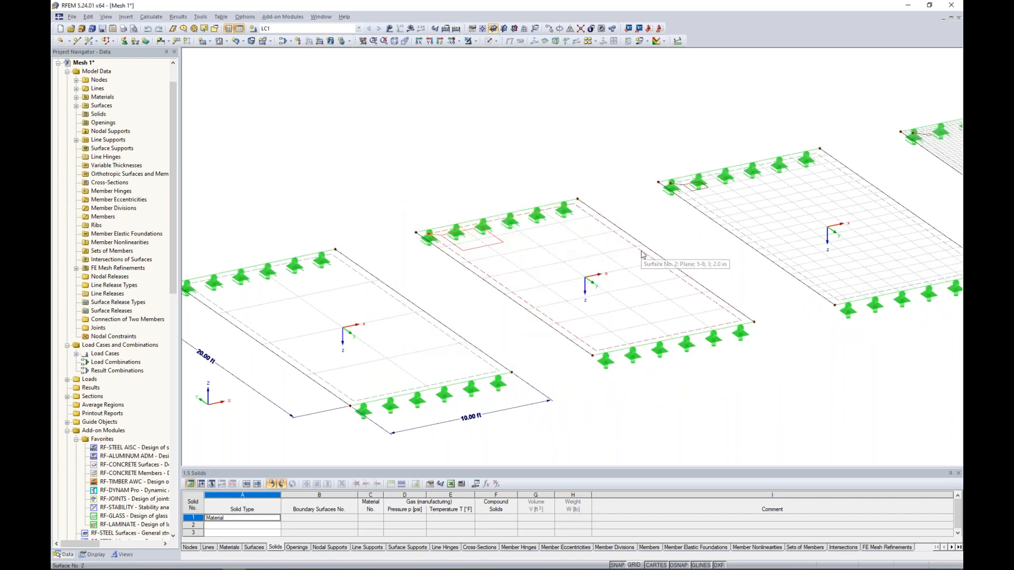
right_click(642, 254)
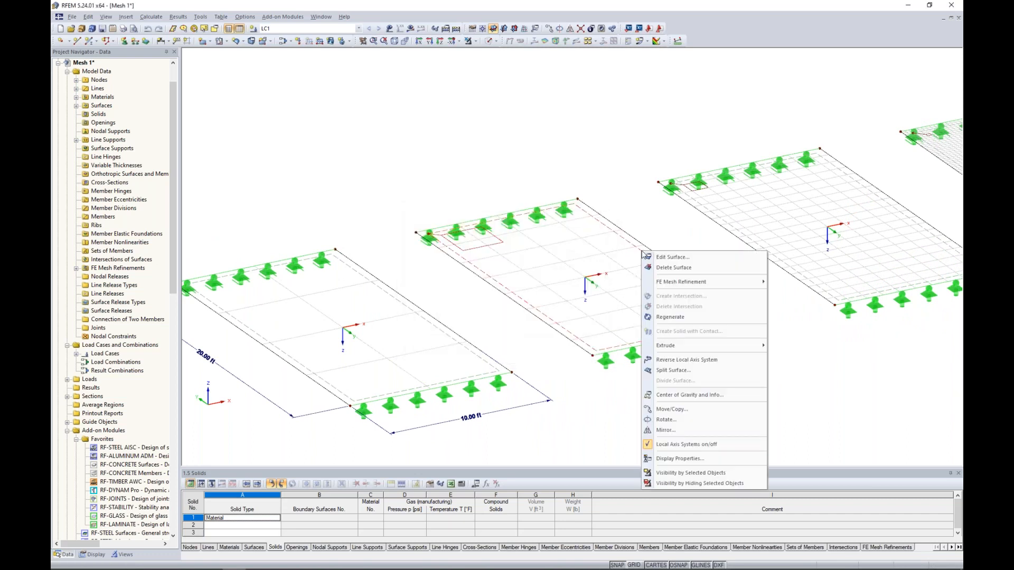
mouse_move(662, 285)
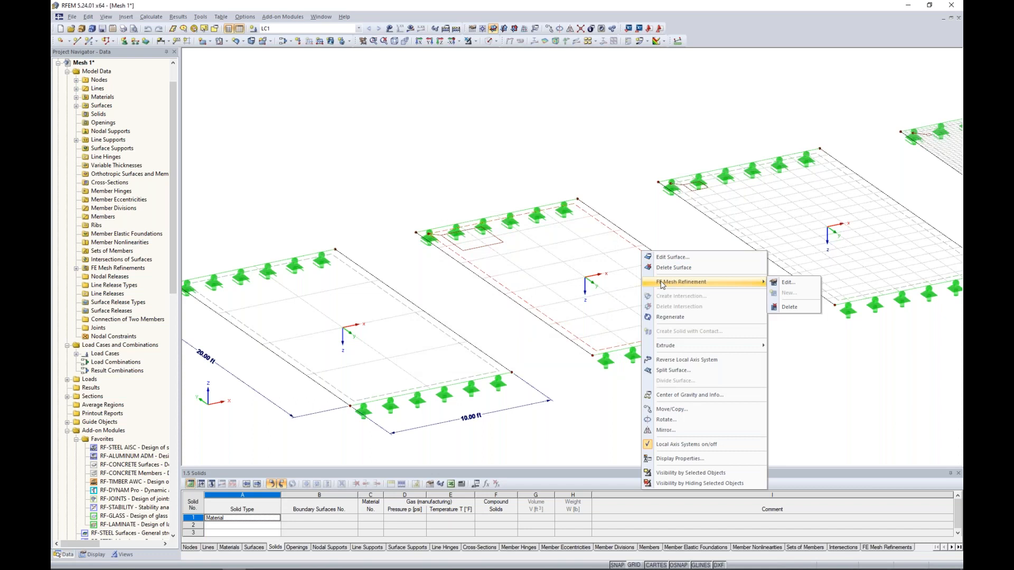
click(786, 283)
click(574, 297)
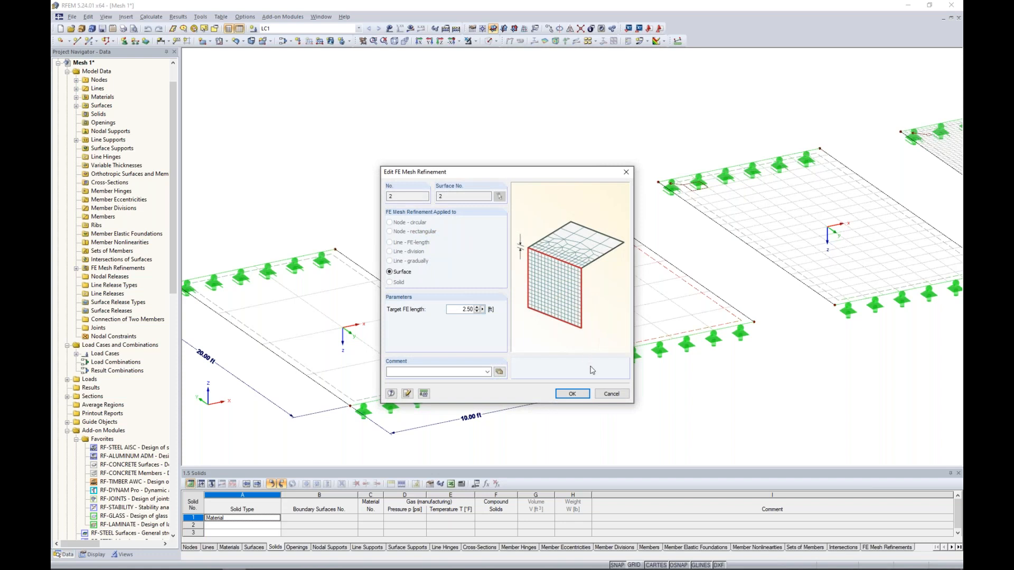
click(611, 394)
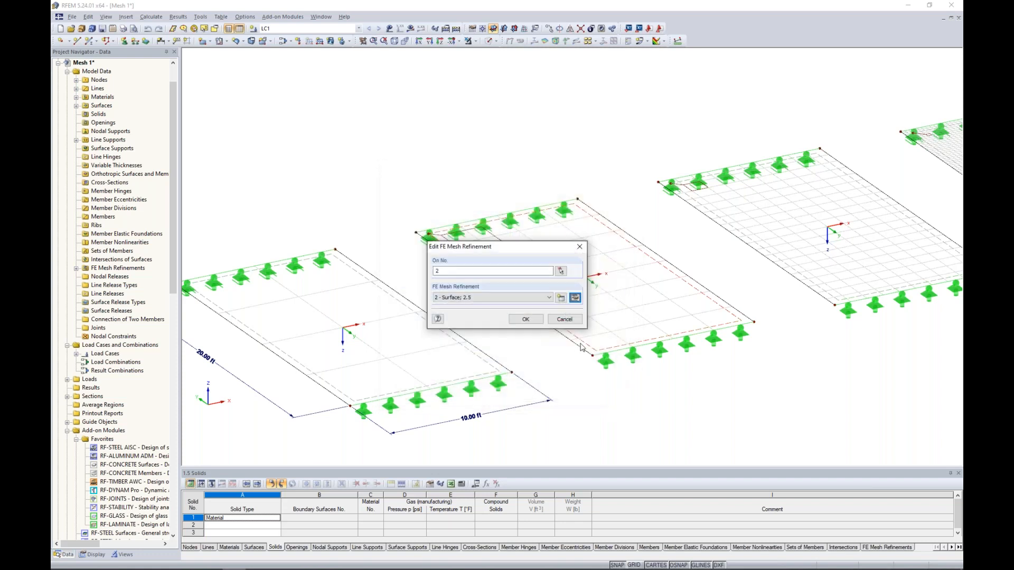
click(564, 319)
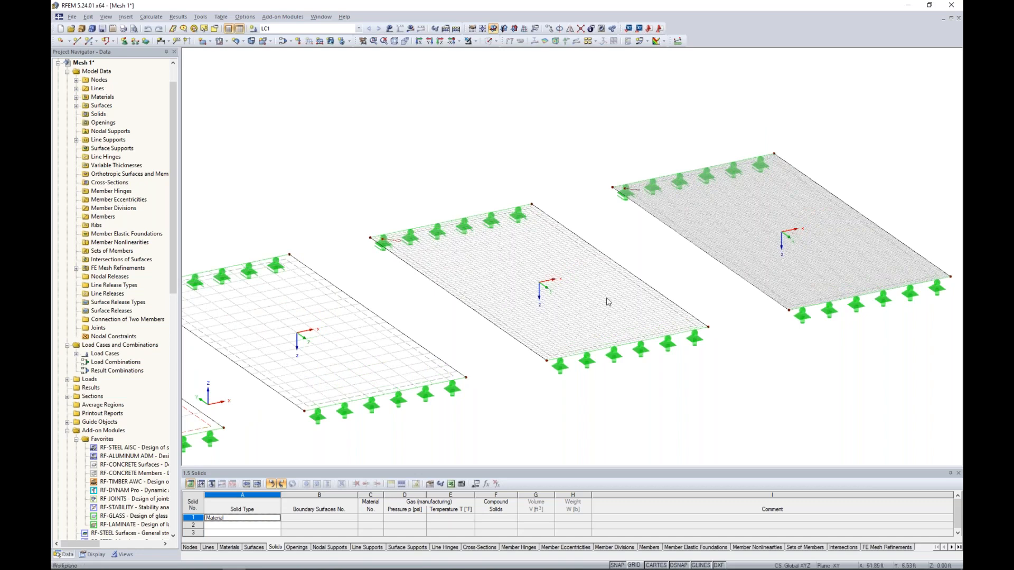
scroll(521, 317, up, 5)
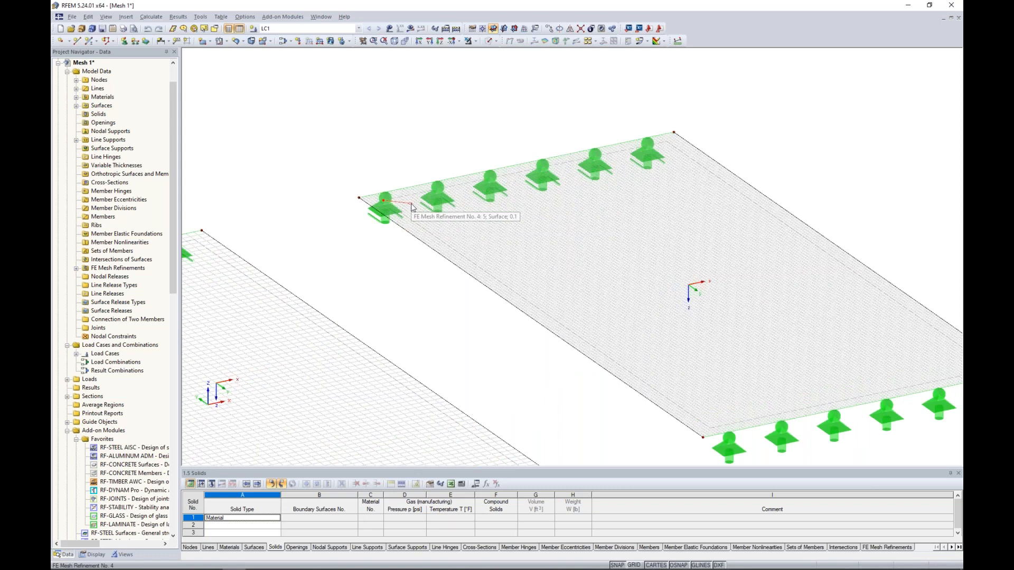
scroll(413, 208, down, 6)
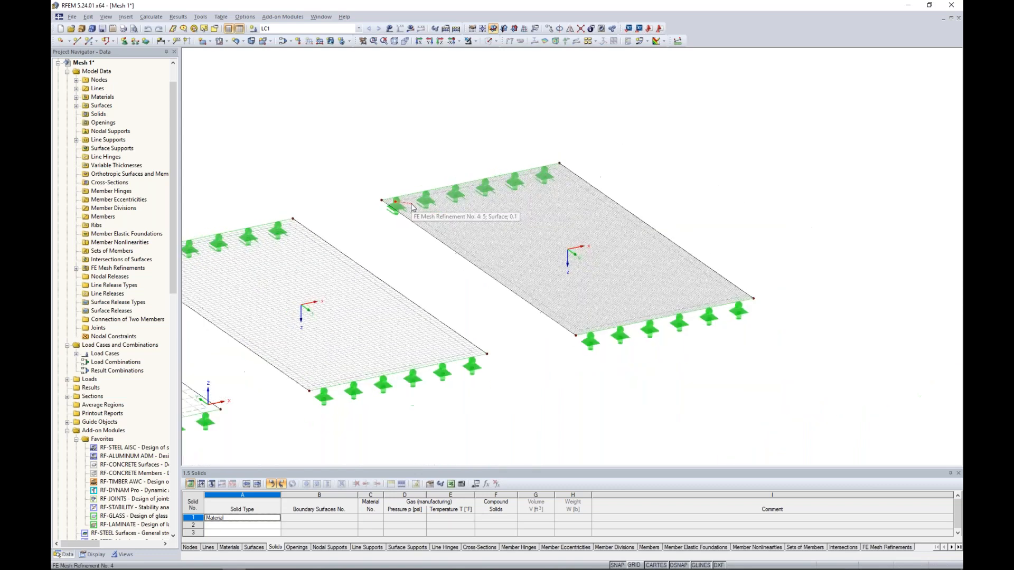
middle_drag(460, 287, 753, 312)
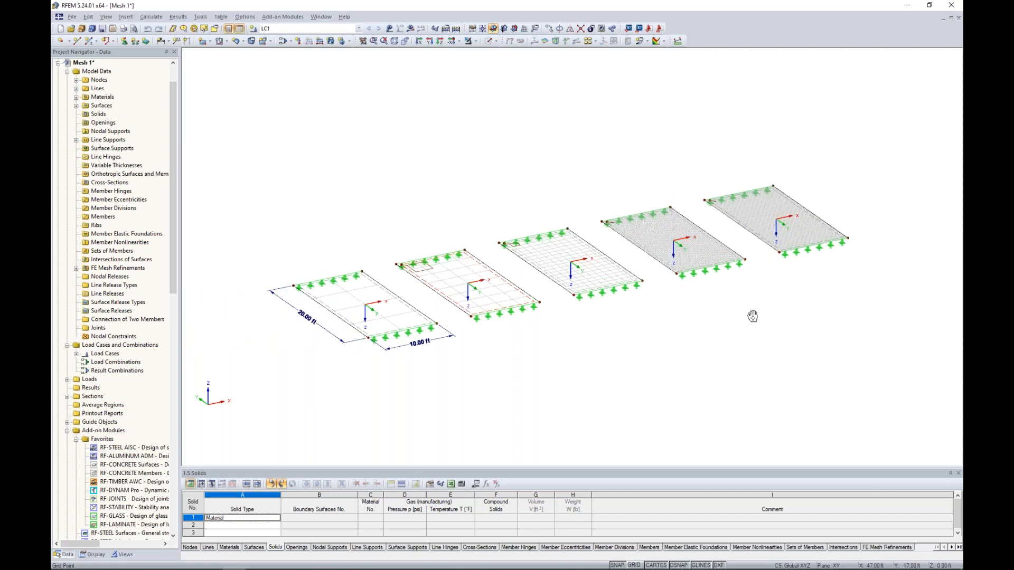
Show the LC1 results as isobands and display the global deformations u of the five plates.
click(410, 28)
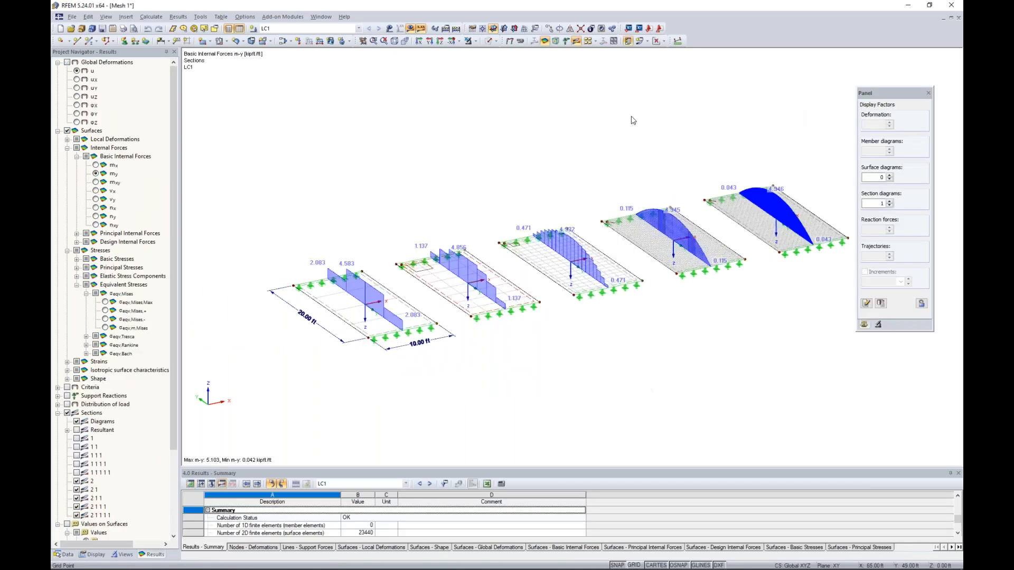
click(662, 41)
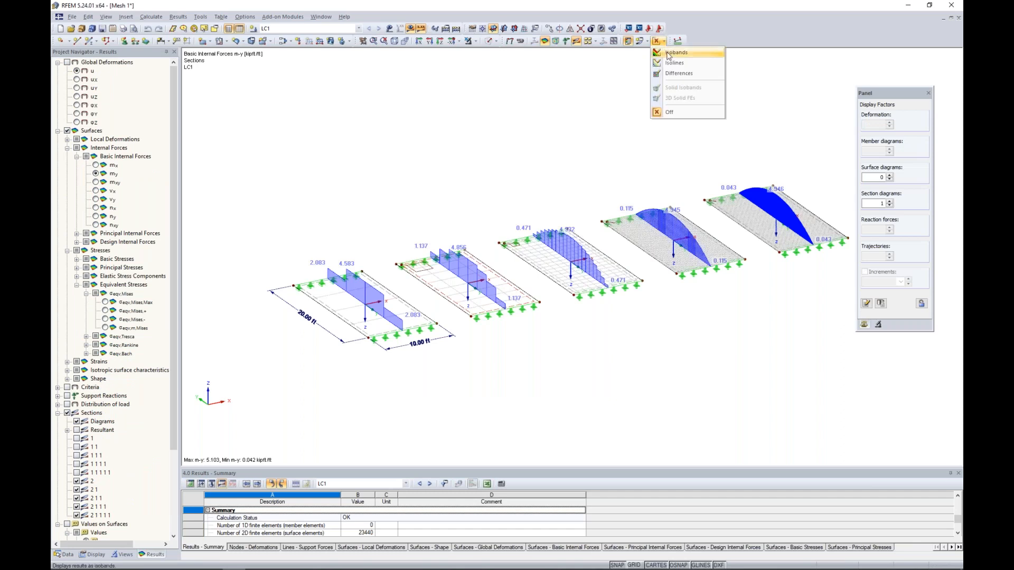
click(668, 54)
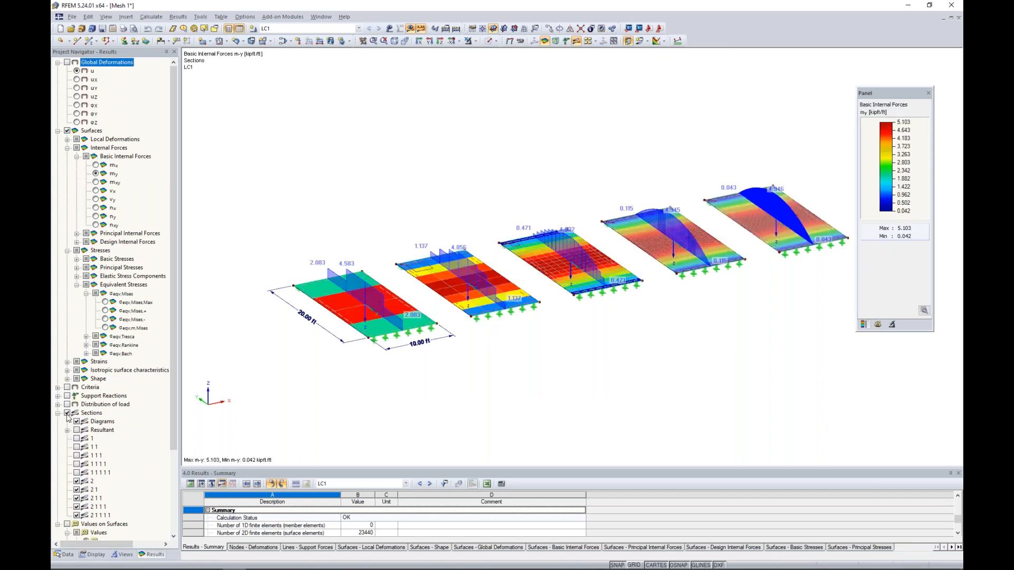
click(67, 62)
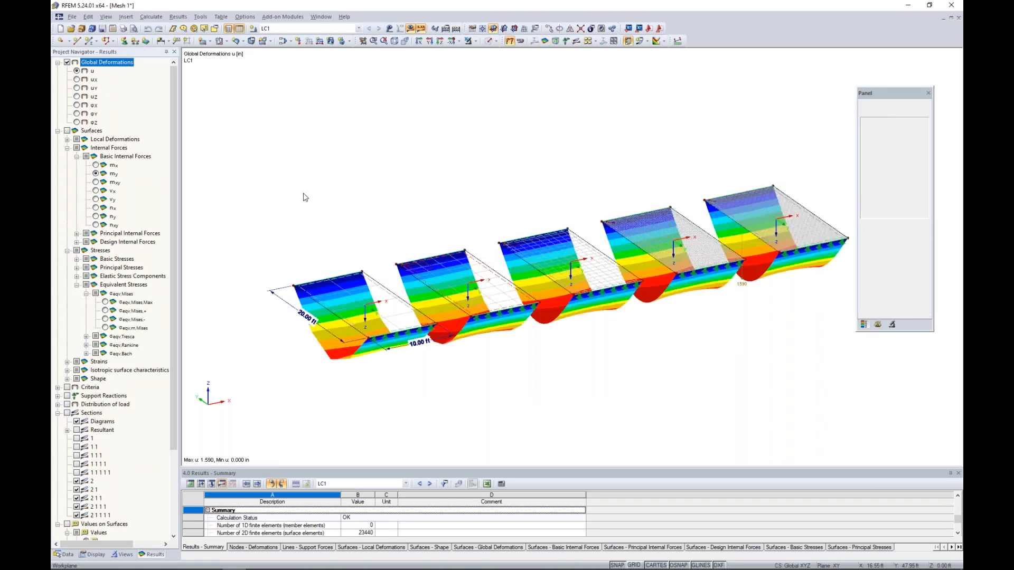
ctrl+middle_drag(378, 206, 361, 158)
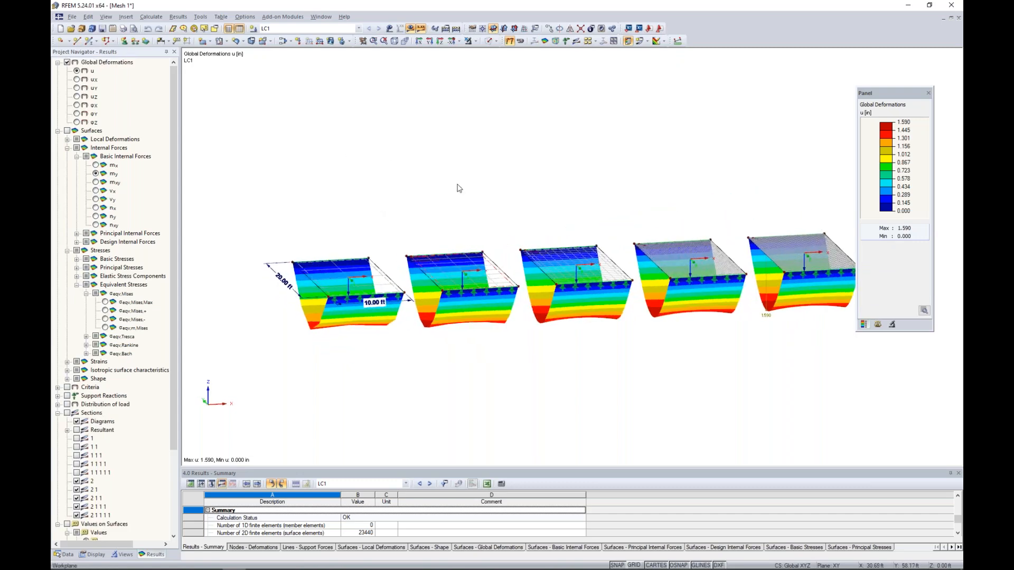
Replace the global deformation display on the five plates with the surface basic internal force m-y.
middle_drag(459, 188, 428, 156)
ctrl+middle_drag(601, 176, 649, 191)
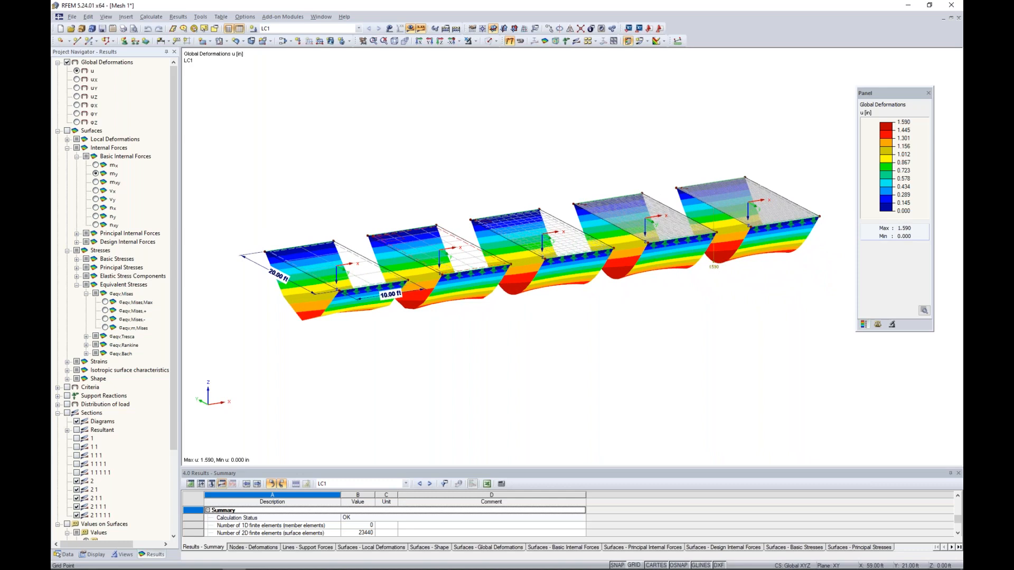
ctrl+middle_drag(362, 159, 364, 174)
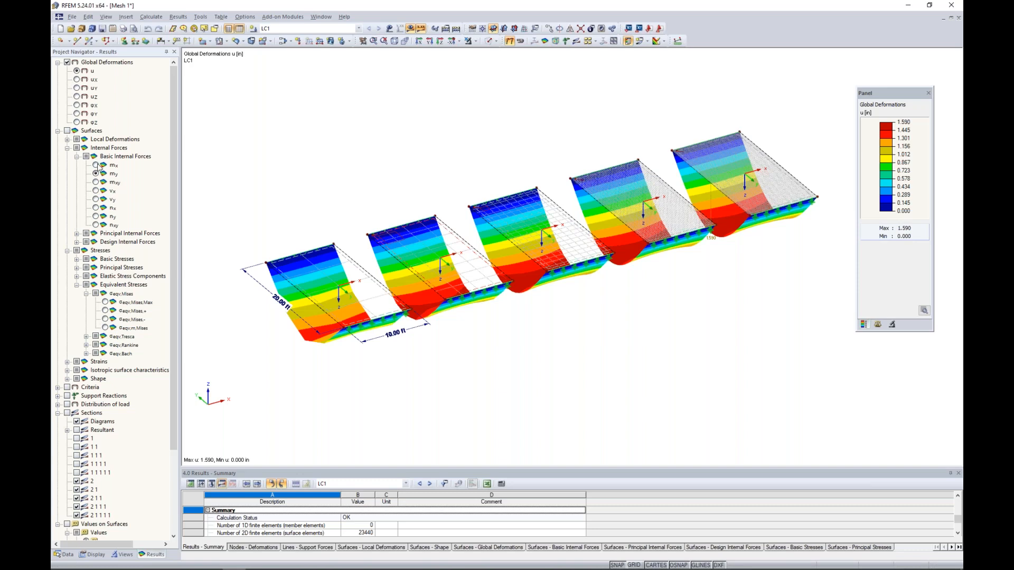
click(67, 131)
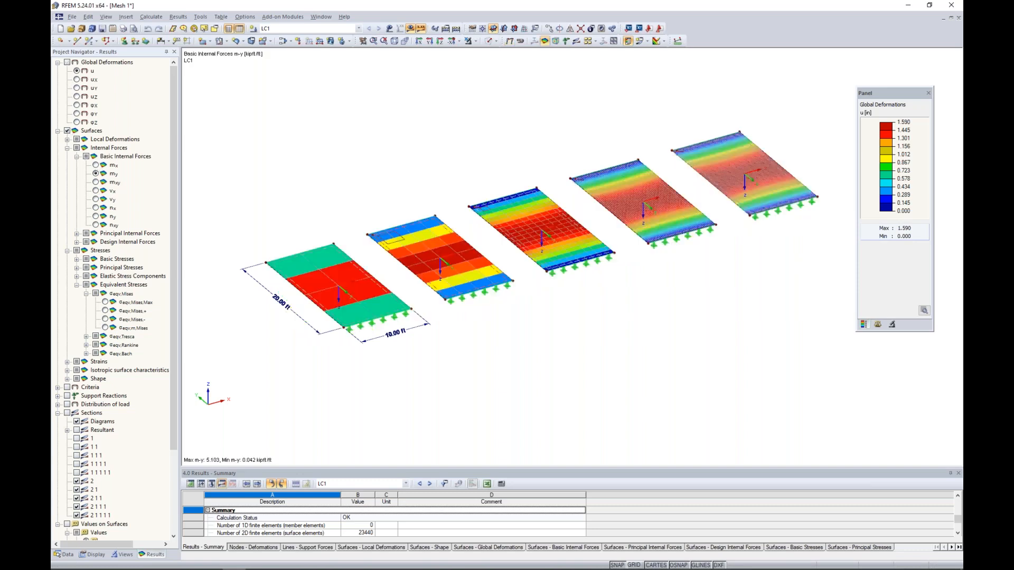
middle_drag(304, 195, 303, 206)
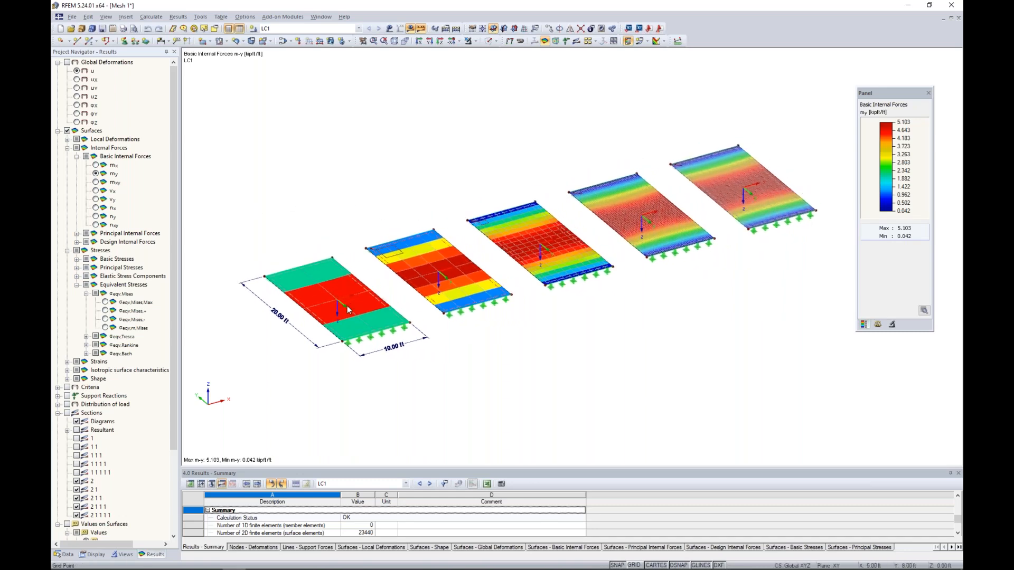
Compare the m-y isobands across the five plates, checking m-x in between and returning to m-y.
scroll(347, 330, up, 3)
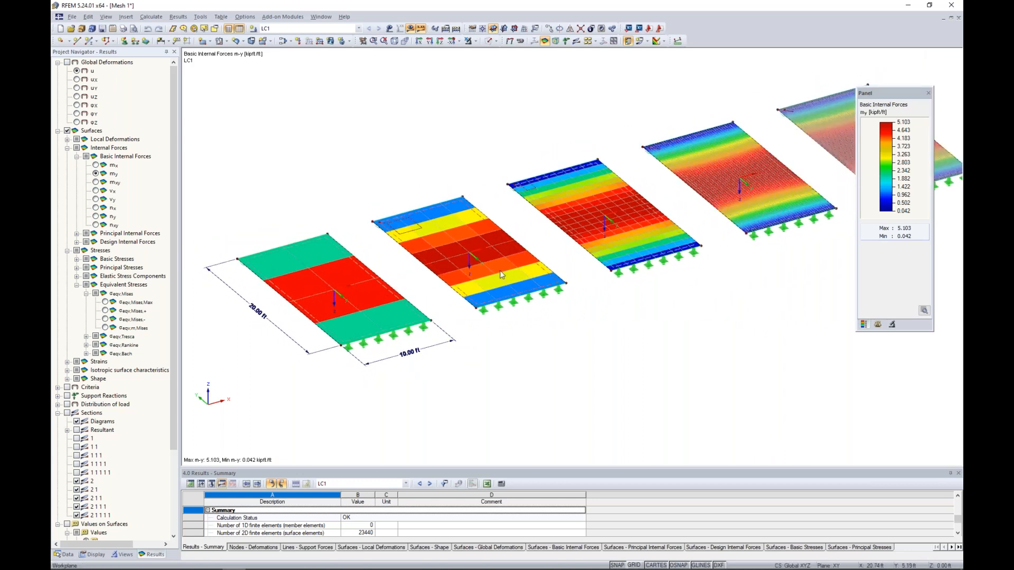
middle_drag(595, 310, 543, 309)
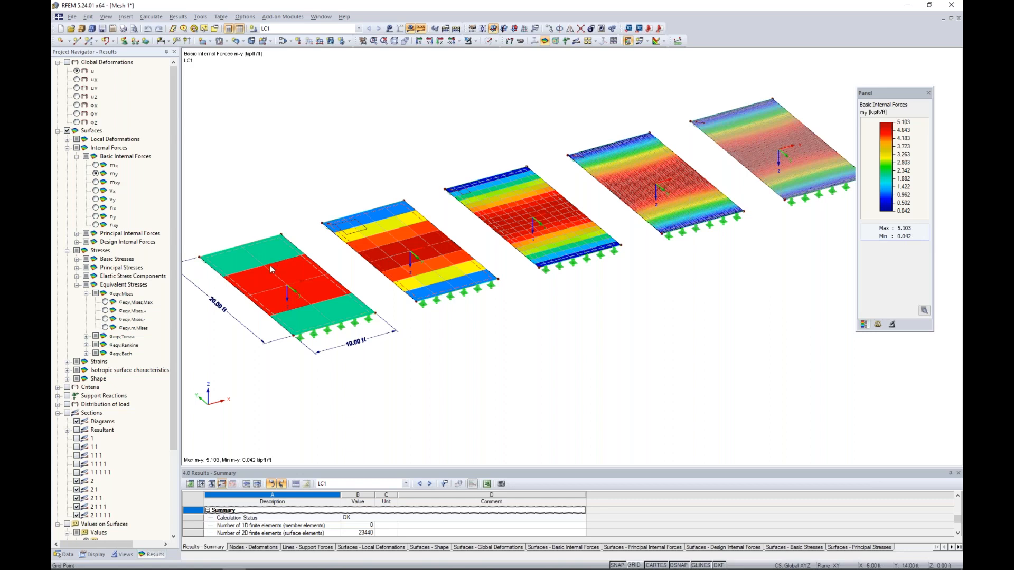
click(96, 166)
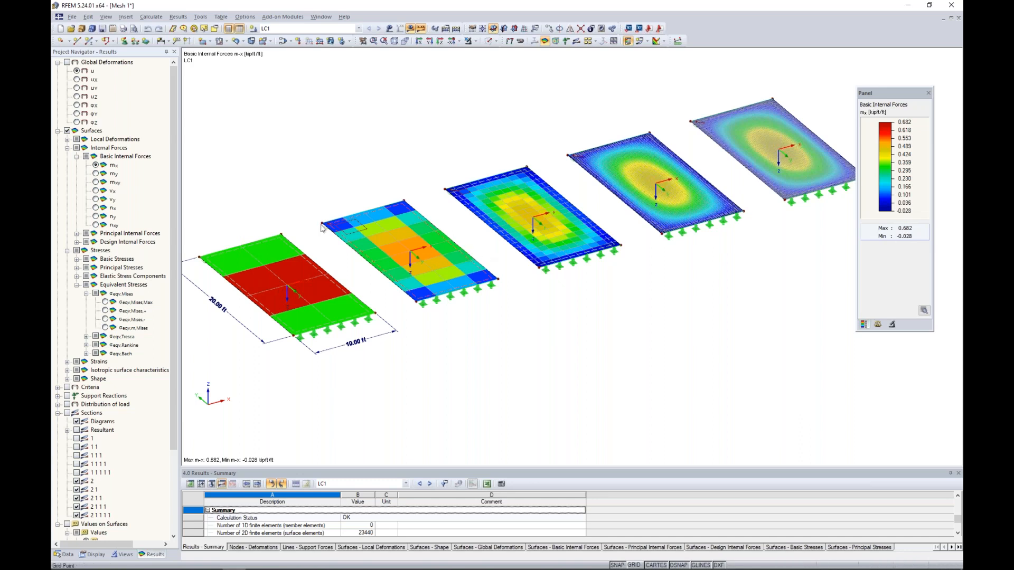
click(96, 174)
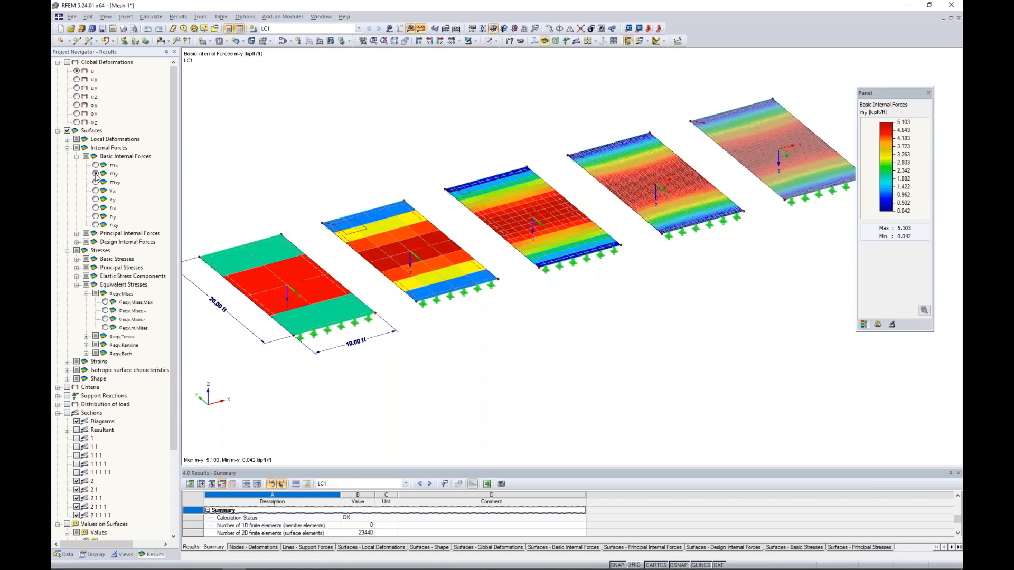
Display the m-y section diagrams on the plates and turn off the isobands.
click(67, 412)
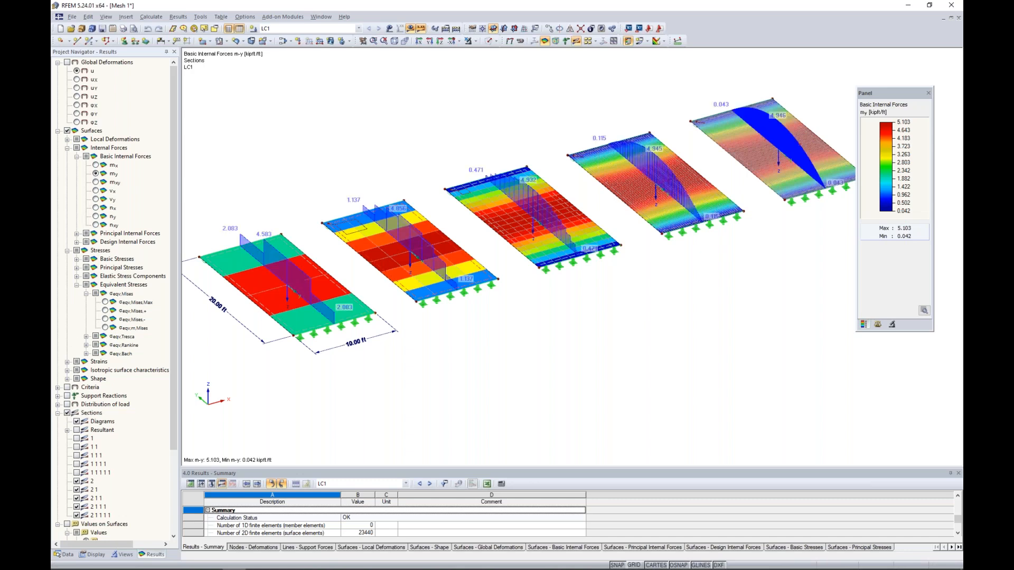
click(663, 41)
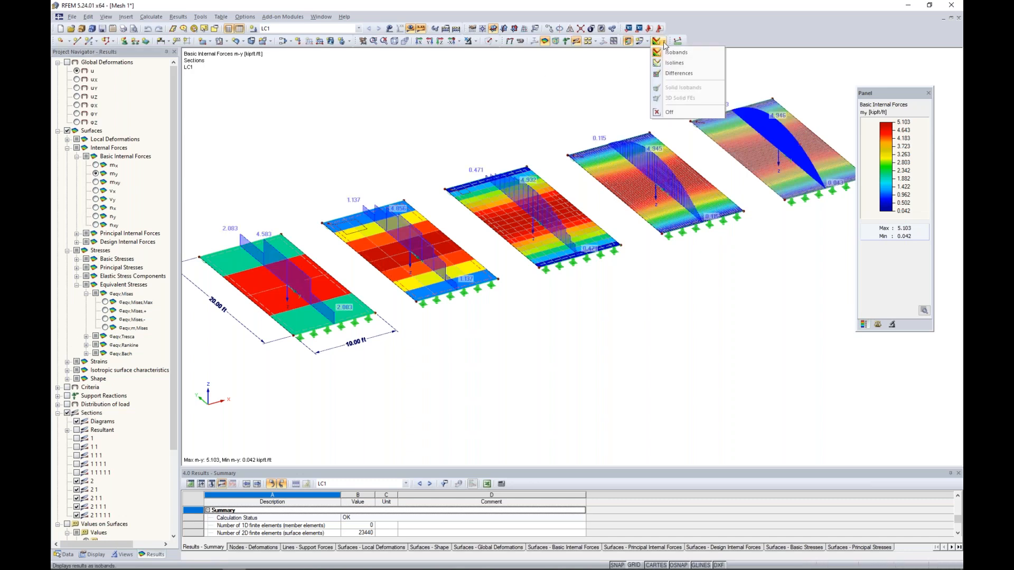
click(670, 112)
ctrl+middle_drag(582, 178, 581, 158)
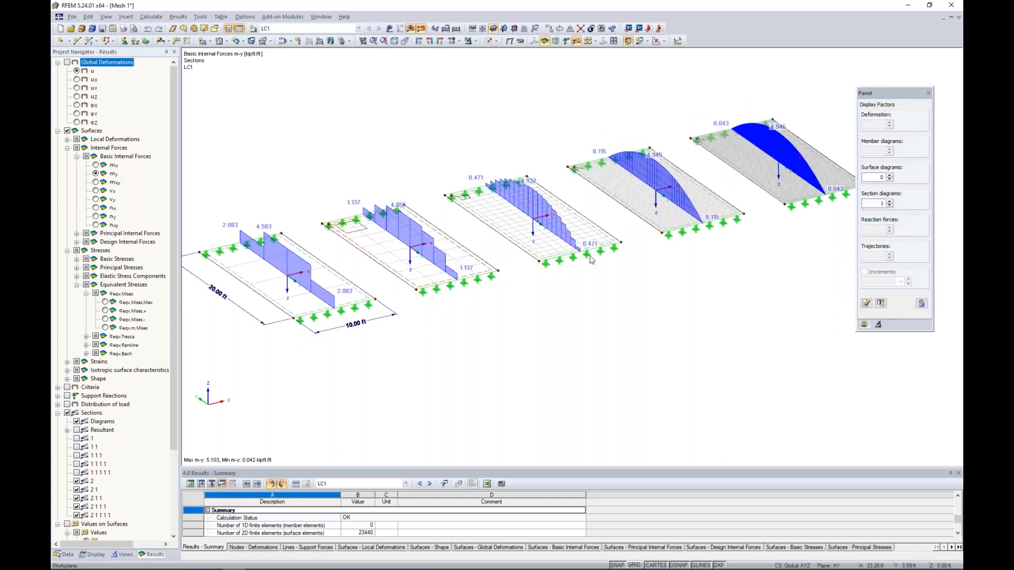
Show the section descriptions on the plates and compare the m-y section diagrams from the coarsest to the finest mesh.
click(96, 554)
scroll(97, 432, up, 4)
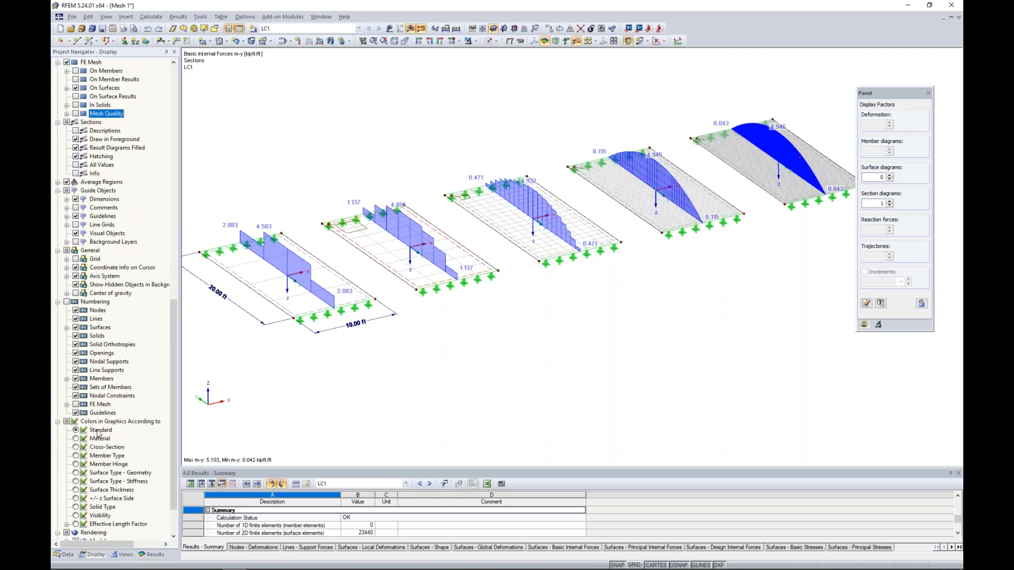
click(75, 182)
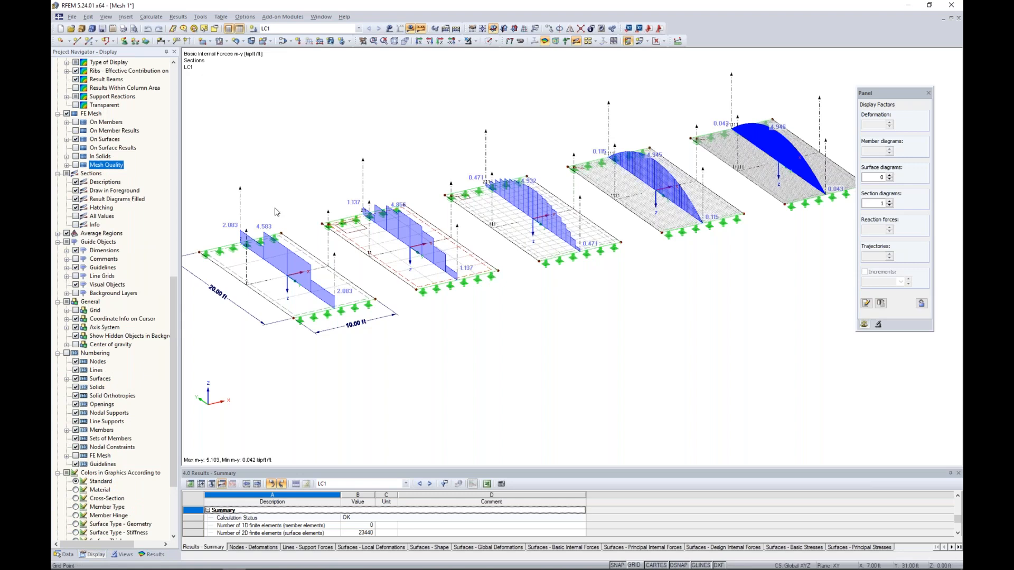
click(152, 556)
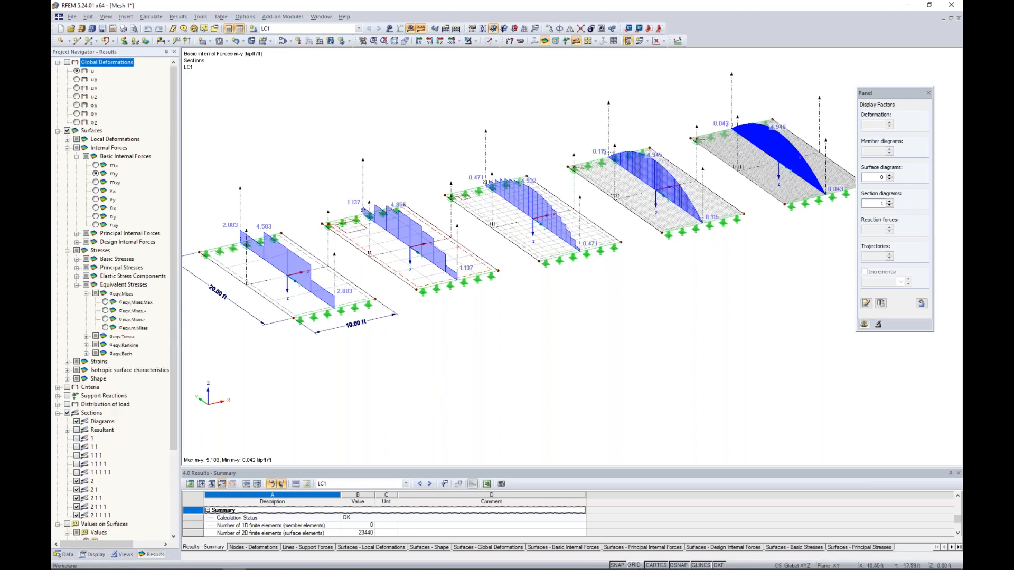
middle_drag(461, 357, 468, 368)
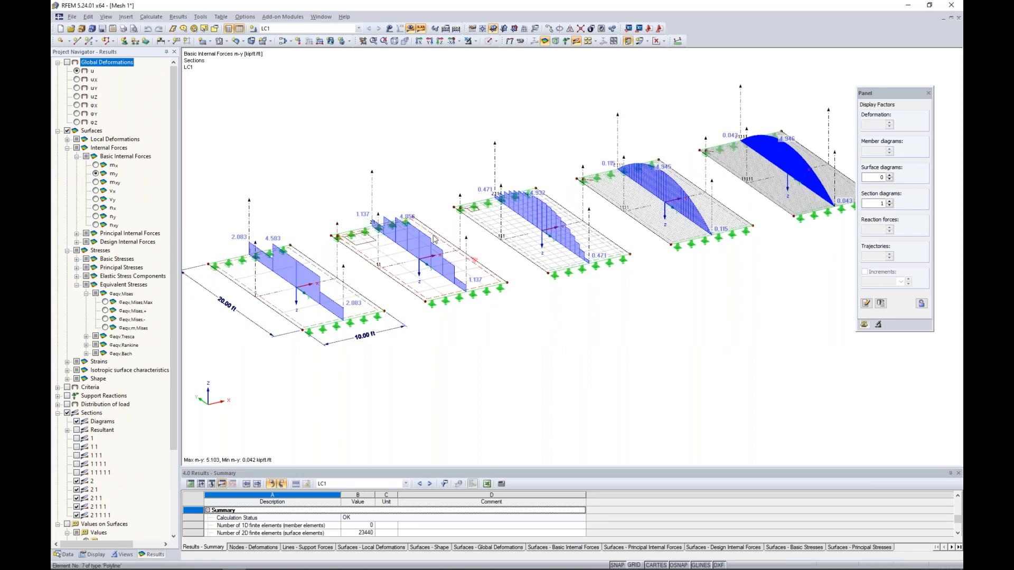
middle_drag(586, 285, 634, 254)
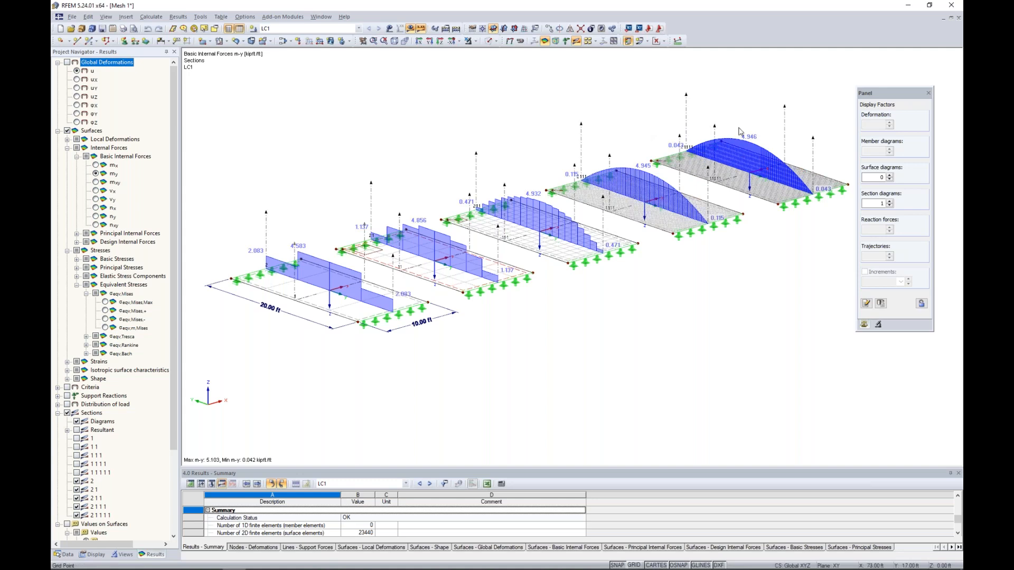
middle_drag(736, 271, 661, 294)
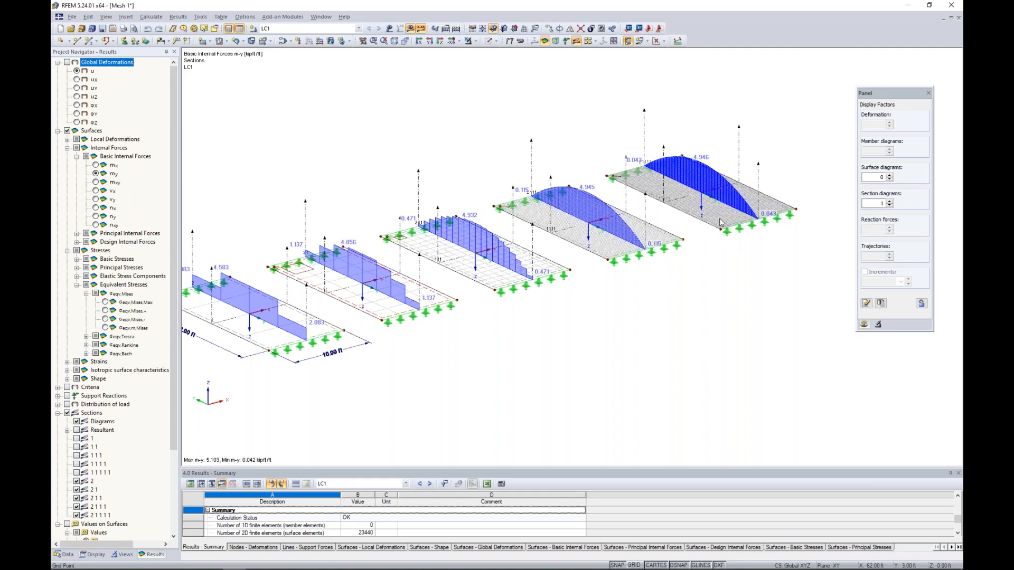
scroll(719, 222, up, 1)
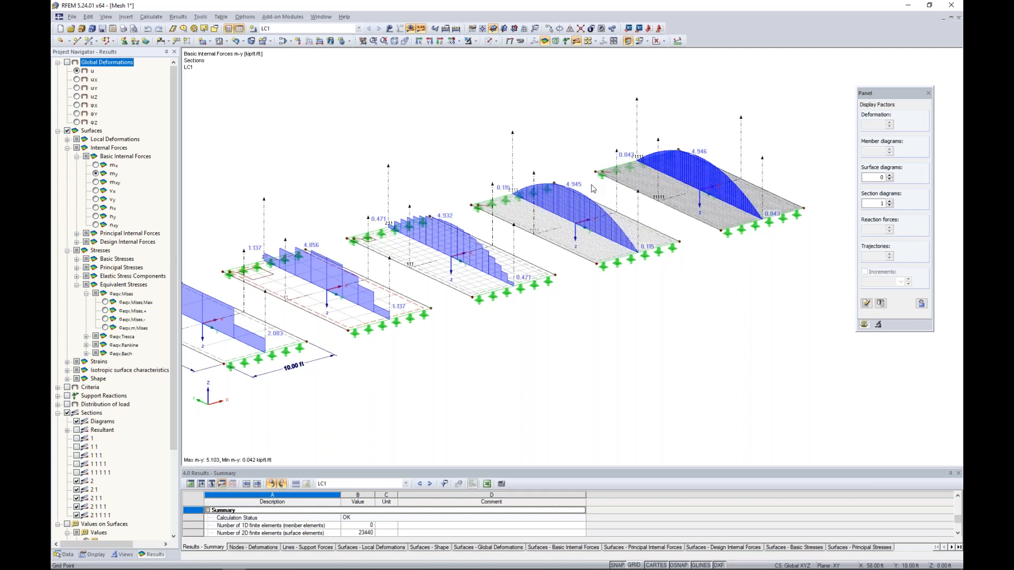
Switch the surface internal force to m-x and show the transverse sections 1, 11, 111, 1111 and 11111.
click(96, 165)
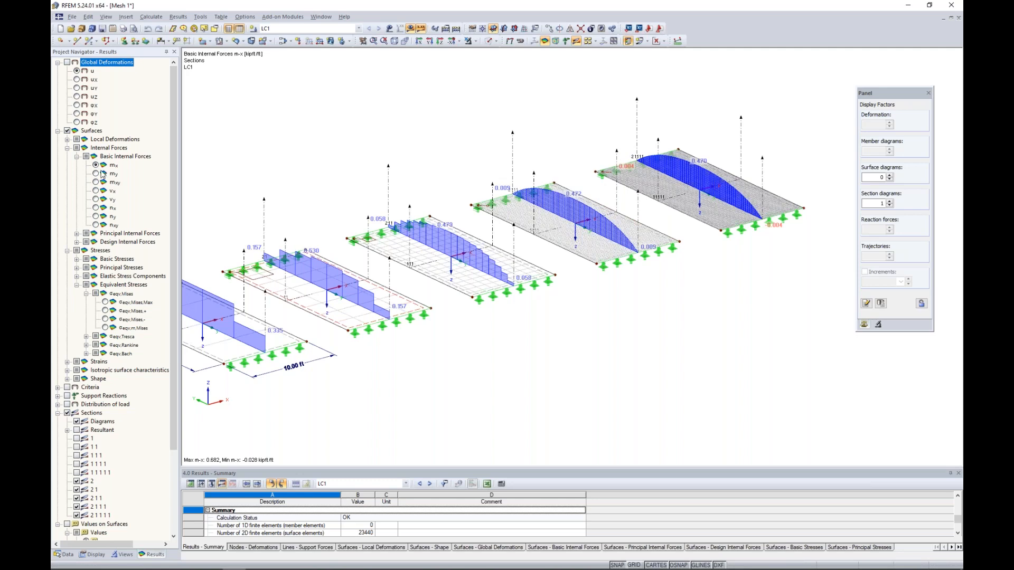
click(76, 438)
click(77, 447)
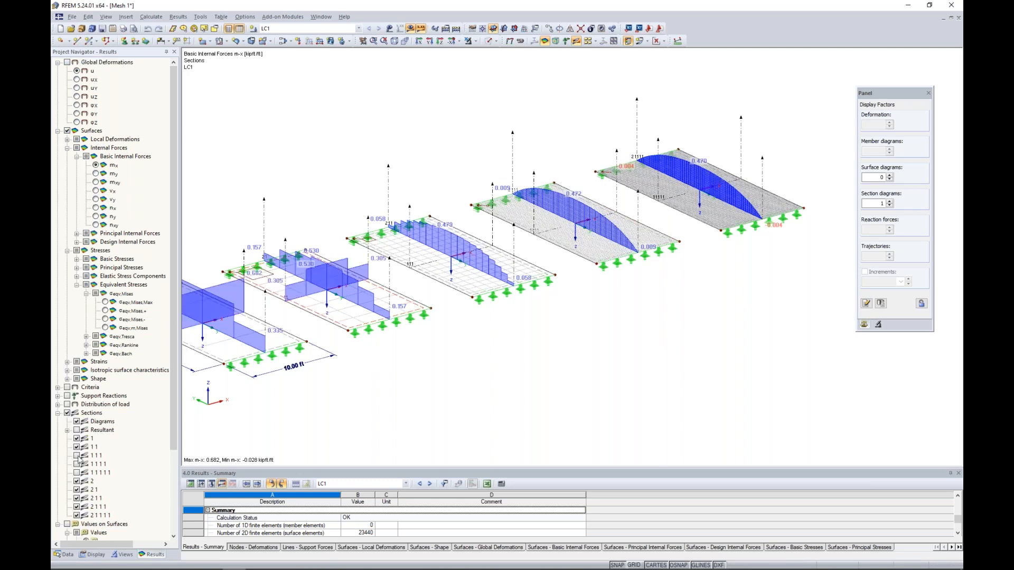
click(76, 455)
click(76, 463)
click(77, 473)
Hide the longitudinal sections 2, 21, 211, 2111 and 21111 and compare the m-x diagrams across the five plates.
click(76, 481)
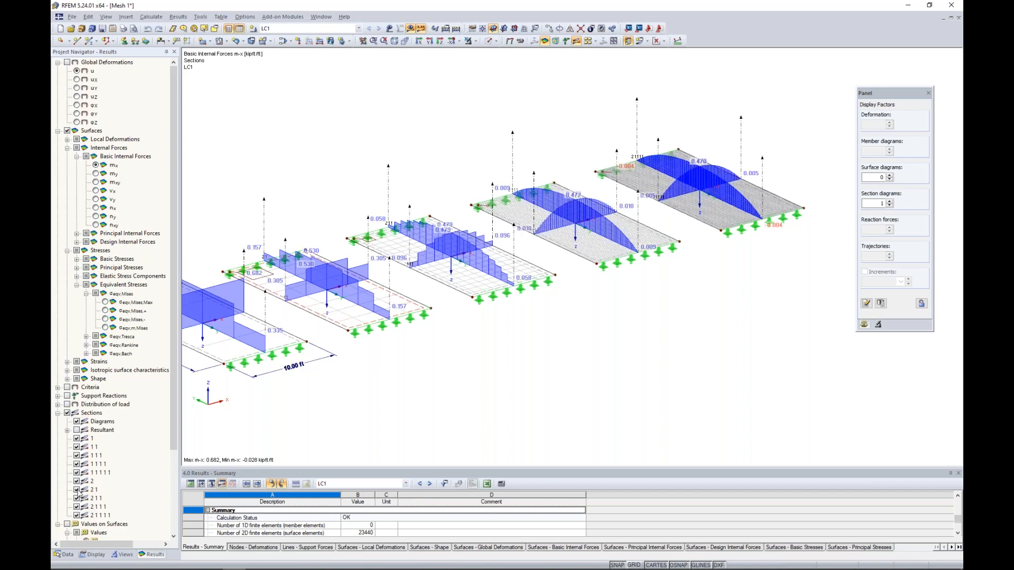
click(77, 489)
click(77, 498)
click(76, 515)
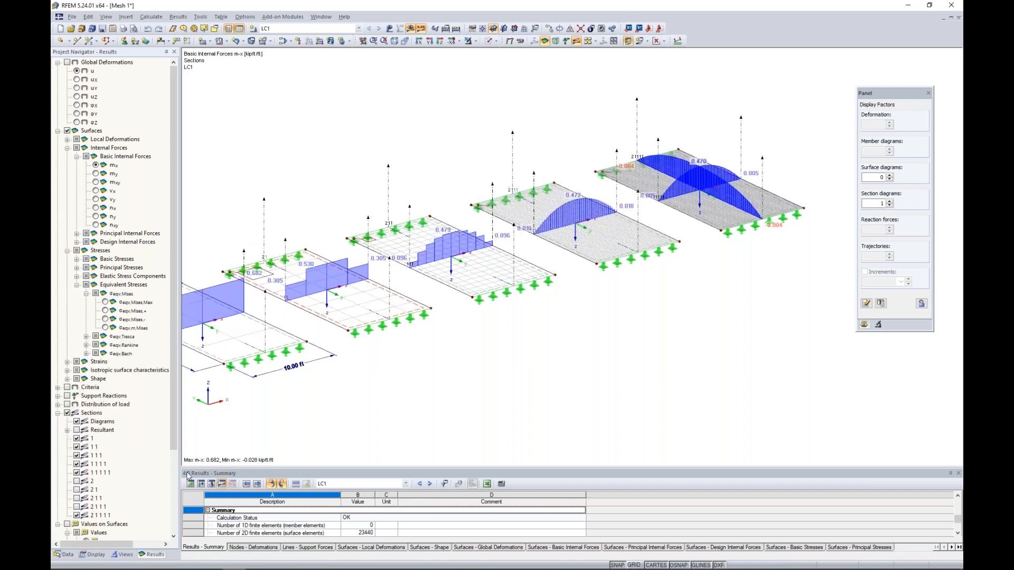
middle_drag(474, 378, 552, 378)
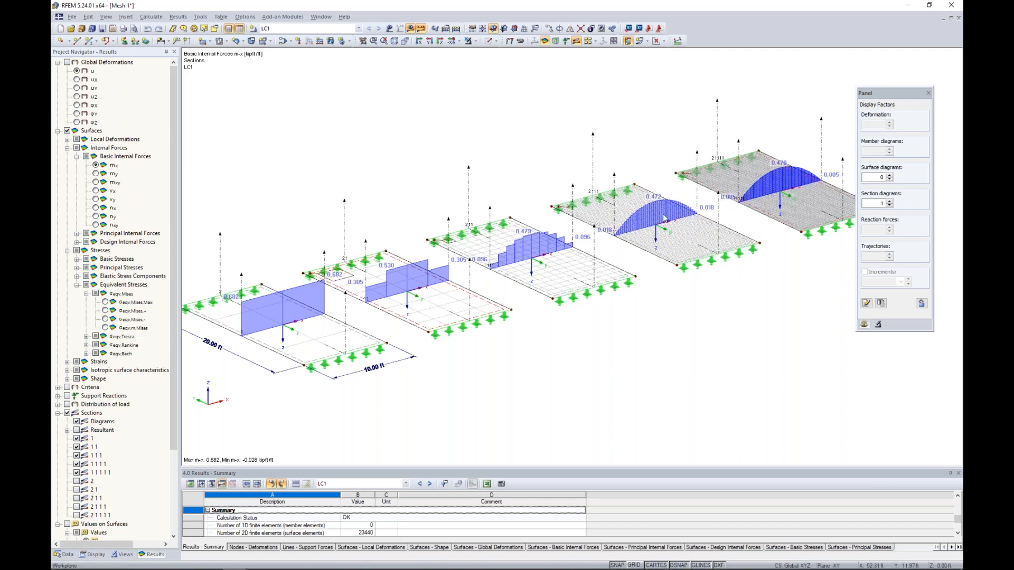
middle_drag(697, 235, 661, 255)
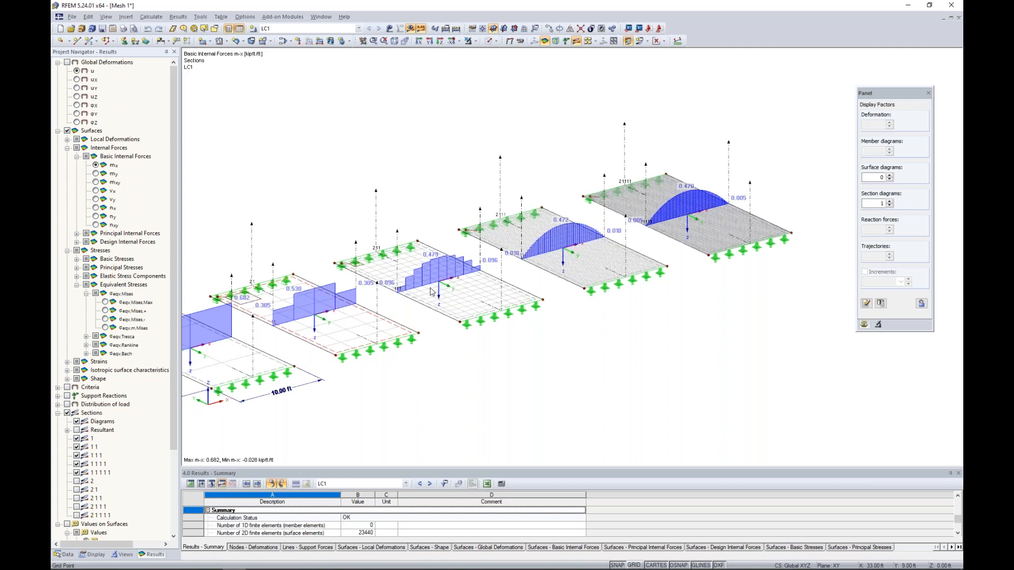
scroll(437, 196, down, 2)
middle_drag(437, 196, 499, 206)
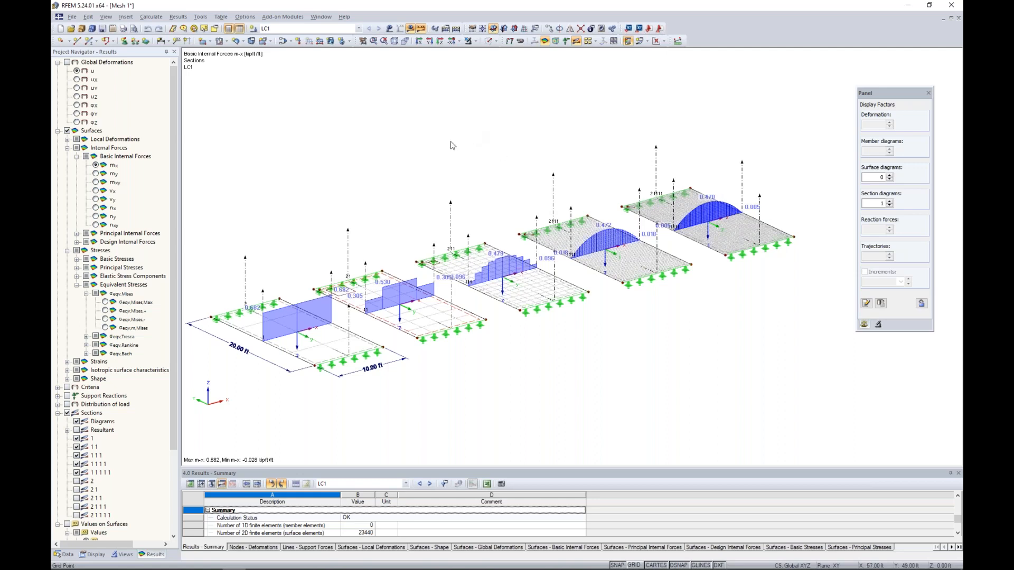
Switch to the Mesh 2 model and inspect the bolted end plate connection between the two hollow sections.
click(321, 16)
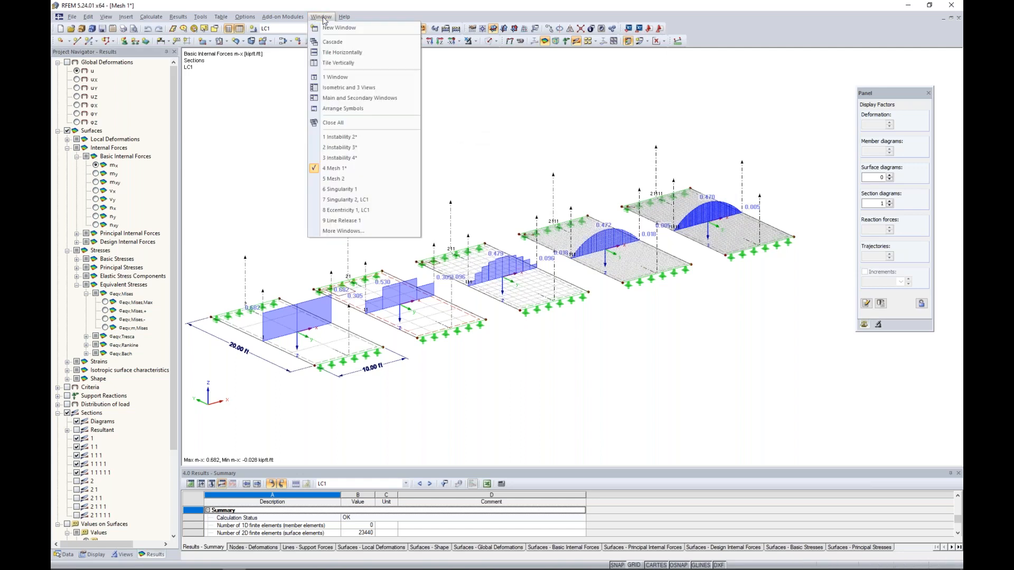
click(335, 178)
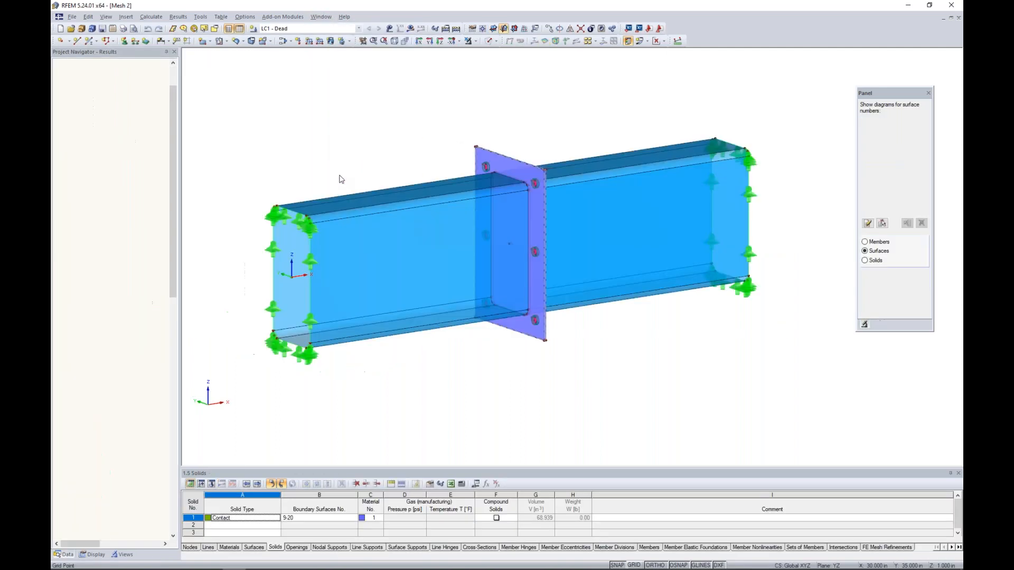
ctrl+middle_drag(353, 157, 387, 157)
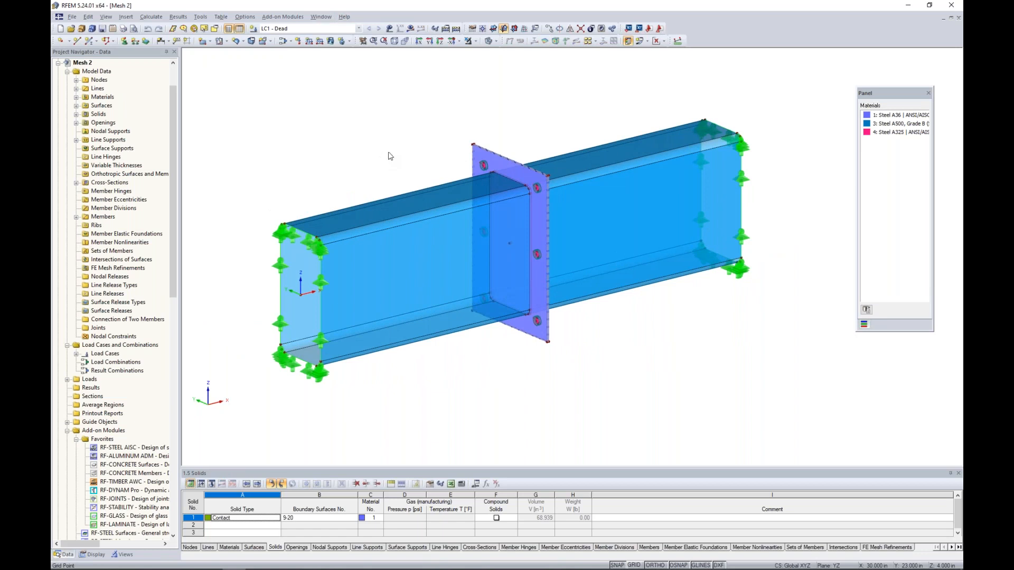
ctrl+middle_drag(394, 157, 387, 158)
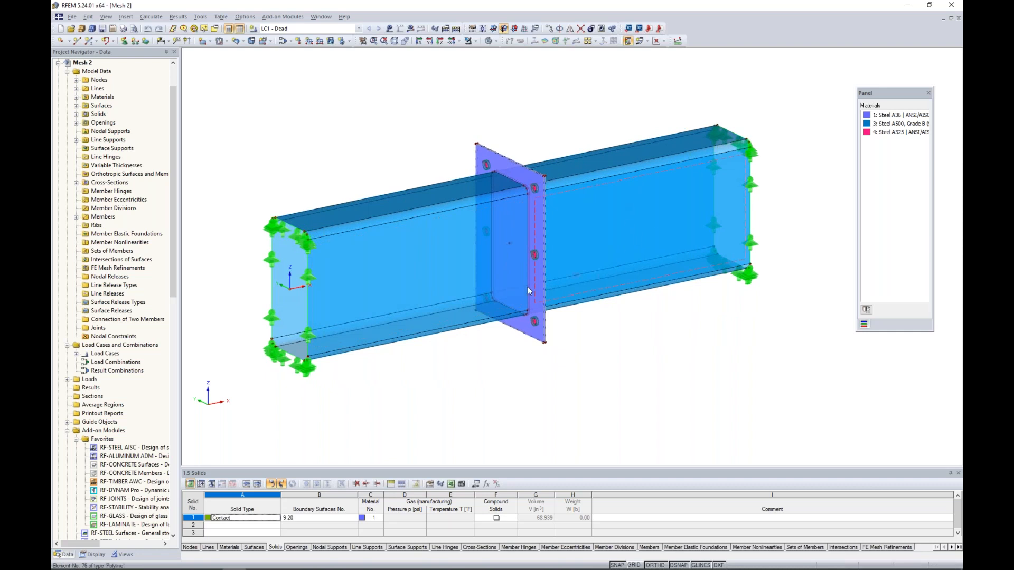
mouse_move(510, 244)
Display the connection as wireframe and regenerate its FE mesh with the existing FE mesh settings.
click(489, 42)
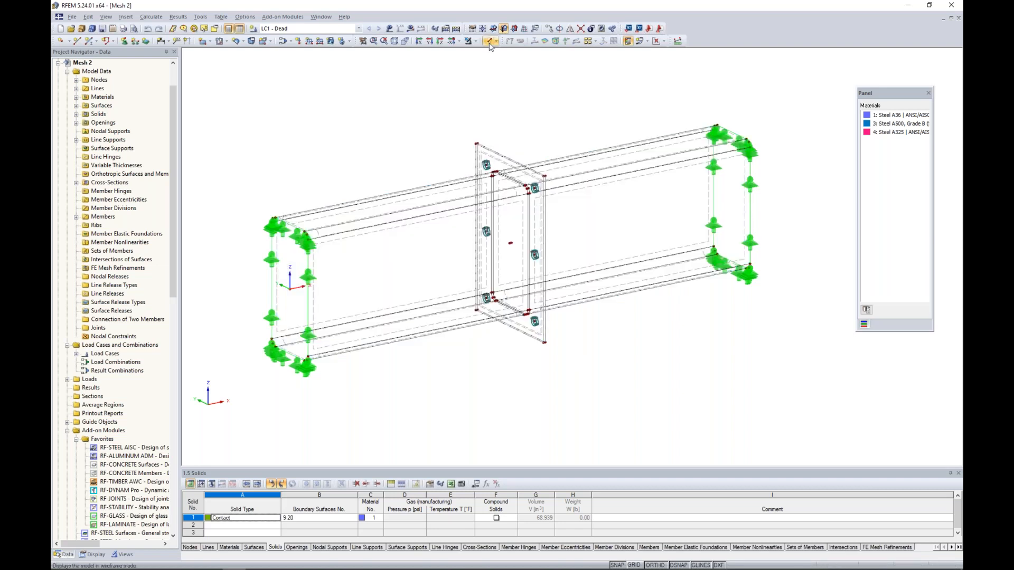
click(152, 16)
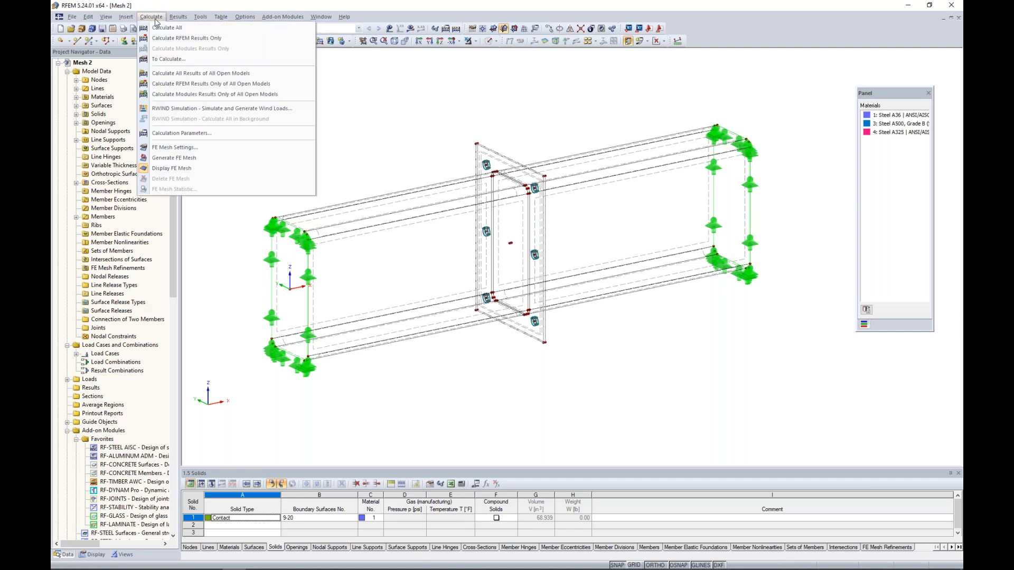
click(253, 147)
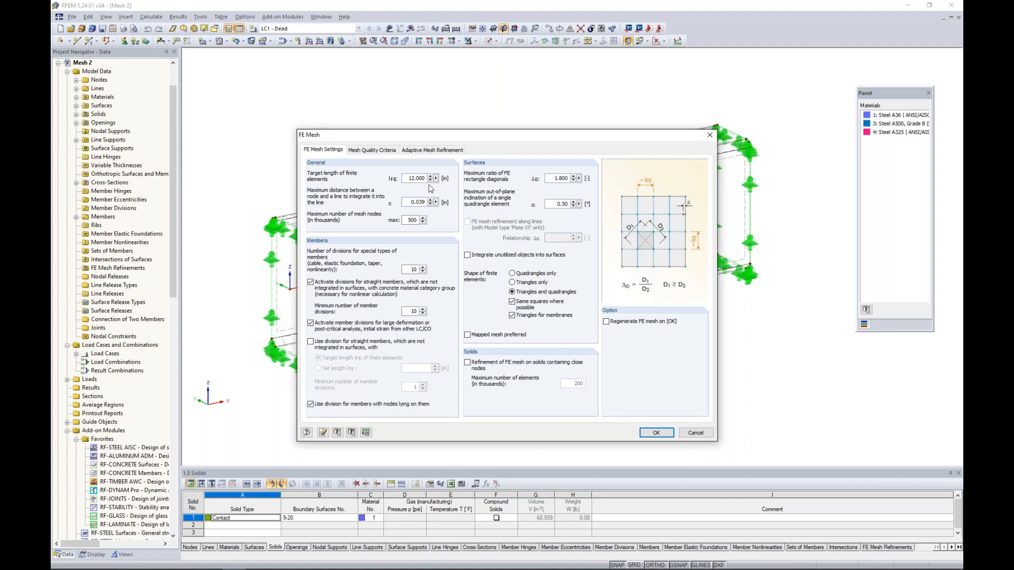
click(607, 322)
click(657, 433)
Set the target length of finite elements to 1 in and regenerate the FE mesh of the connection.
ctrl+middle_drag(609, 352, 556, 337)
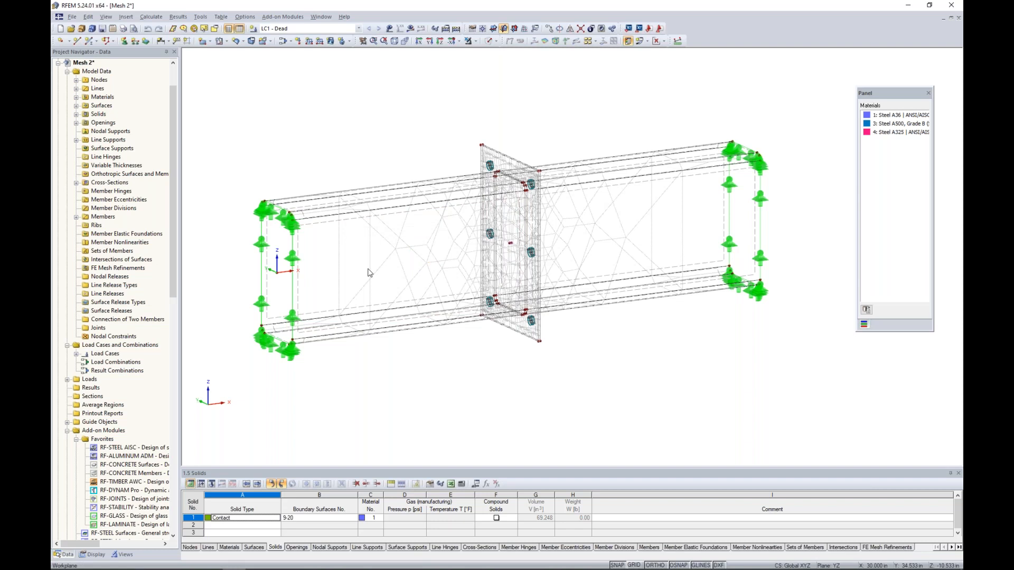
scroll(337, 289, up, 1)
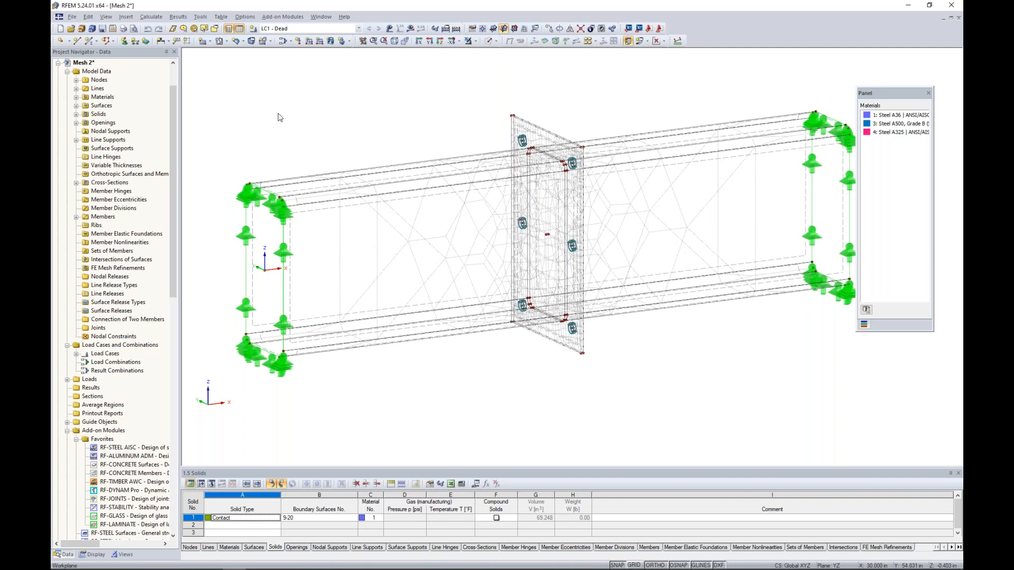
click(152, 16)
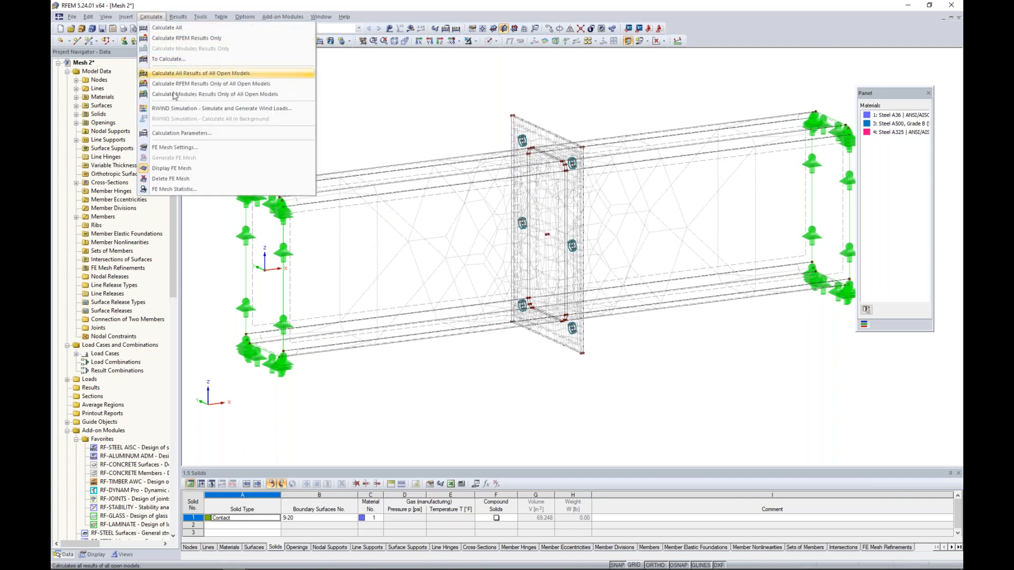
click(281, 150)
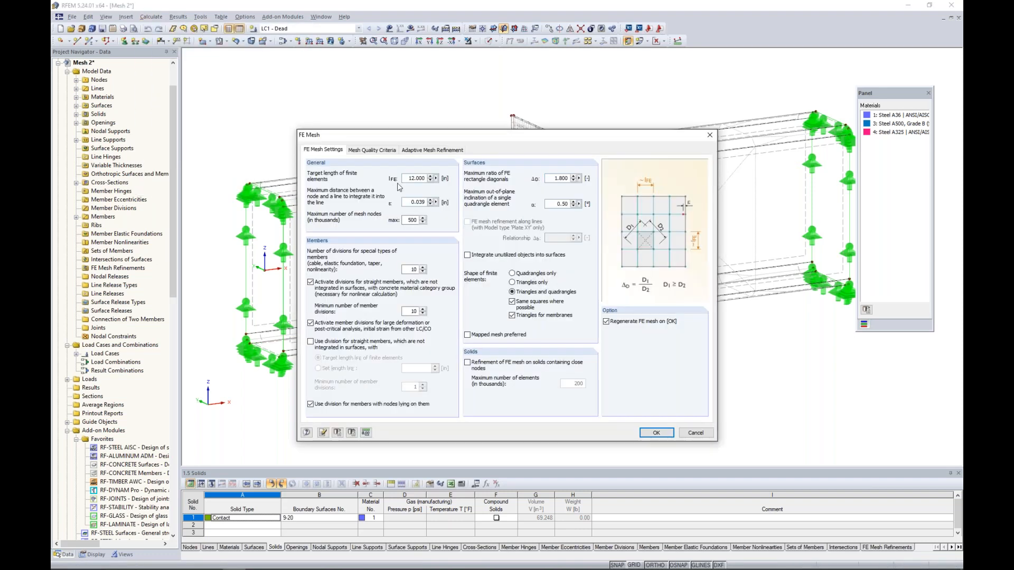
text(1)
click(657, 433)
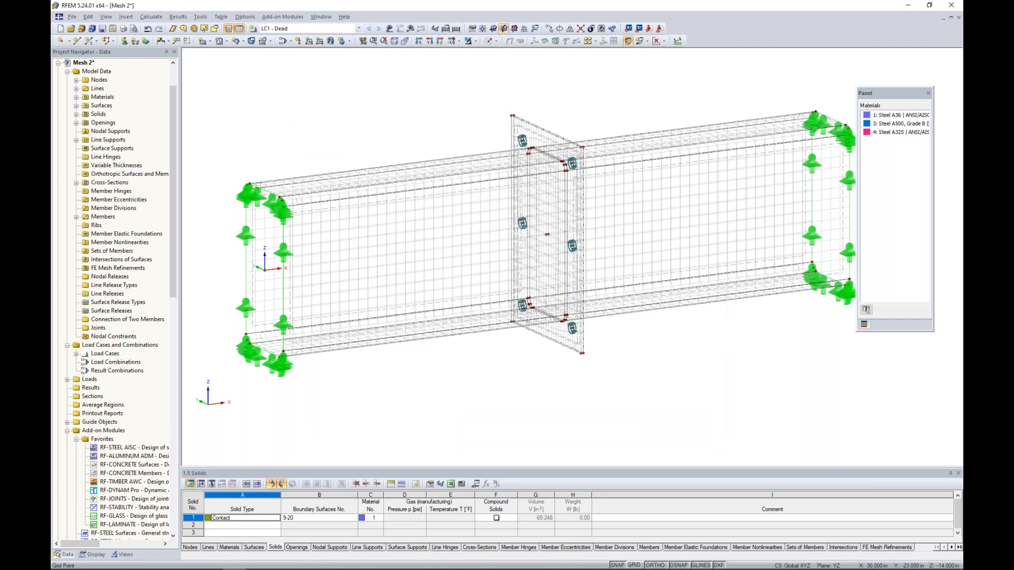
Examine the regenerated mesh around the end plates and view the FE mesh refinement options for a lower bolt hole's circular line.
ctrl+middle_drag(669, 397, 683, 377)
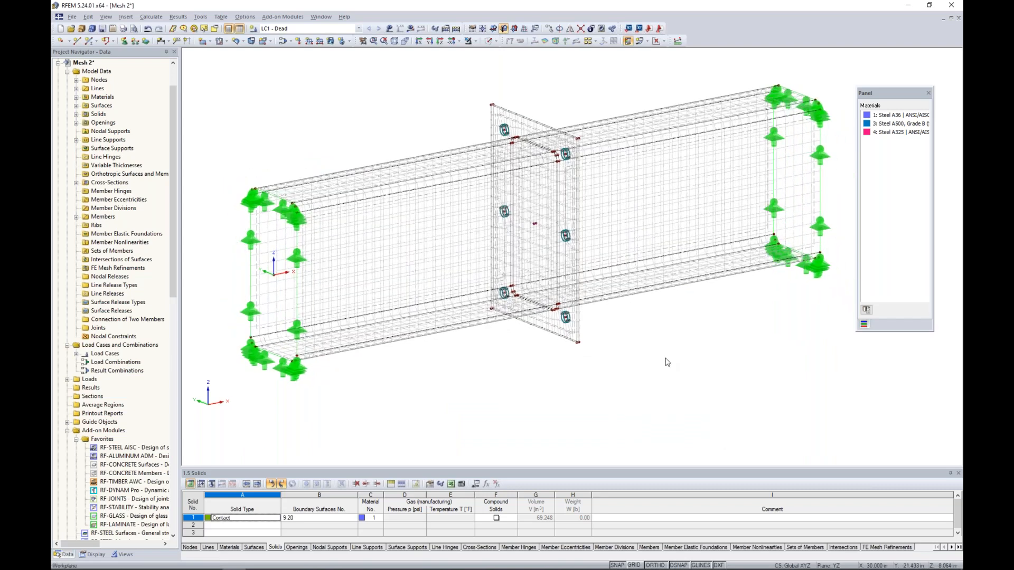
middle_drag(665, 338, 632, 353)
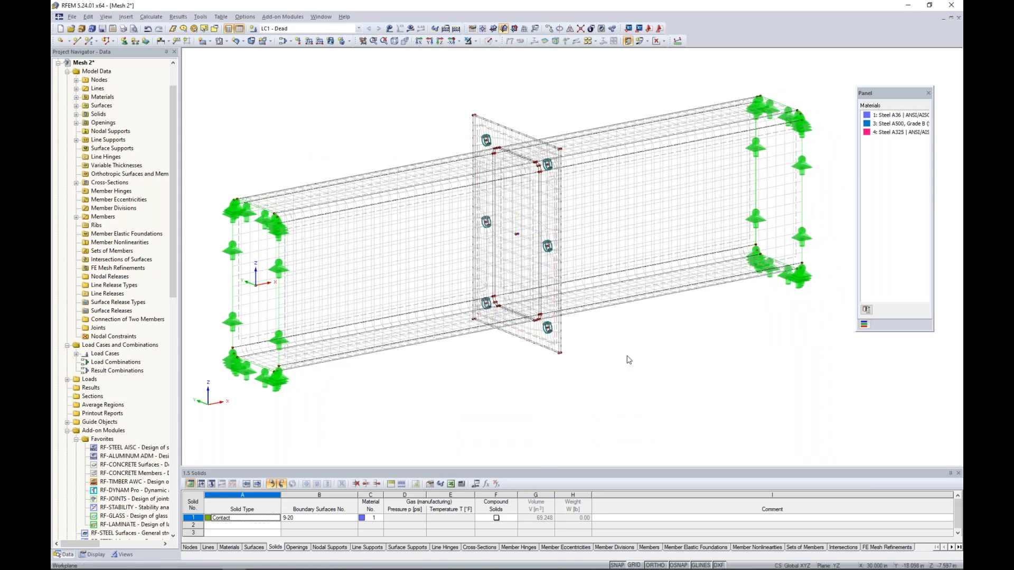
scroll(546, 339, up, 5)
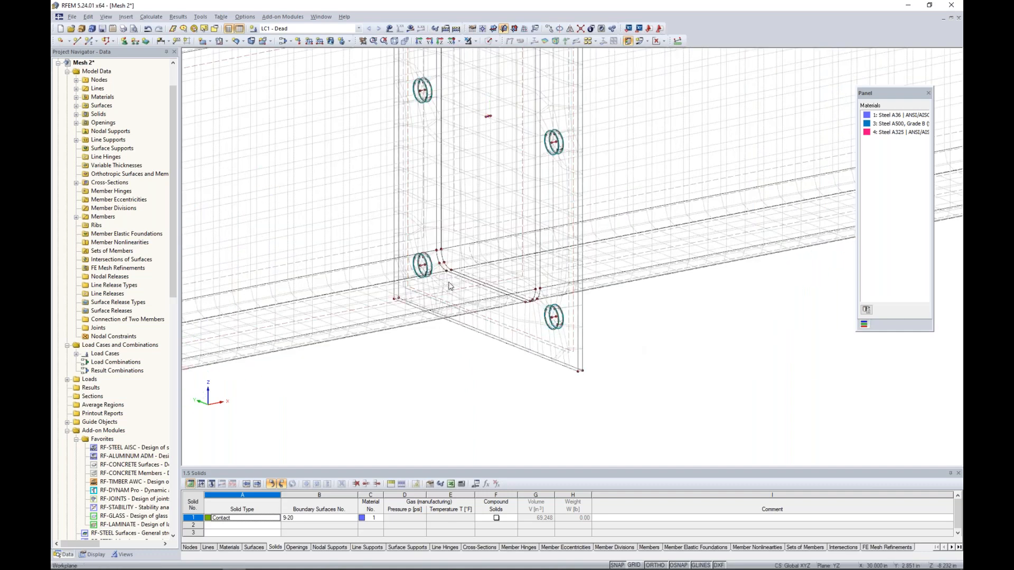
scroll(450, 285, down, 6)
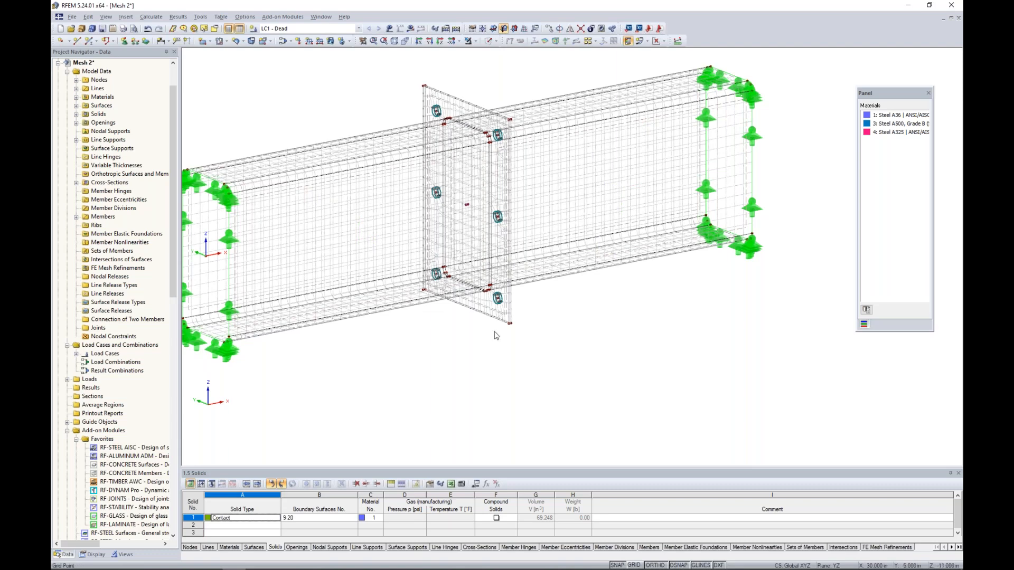
scroll(495, 325, up, 5)
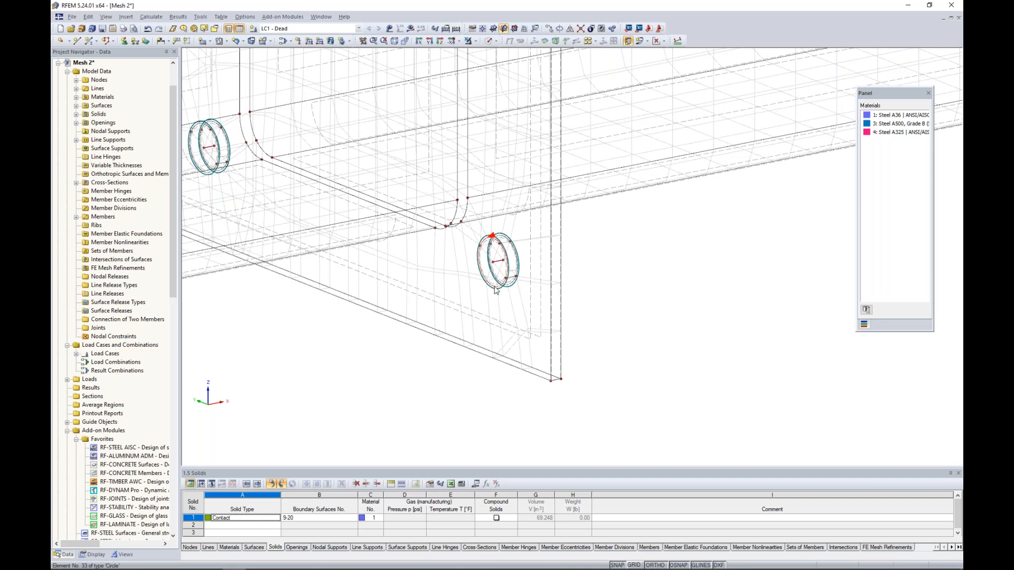
right_click(496, 289)
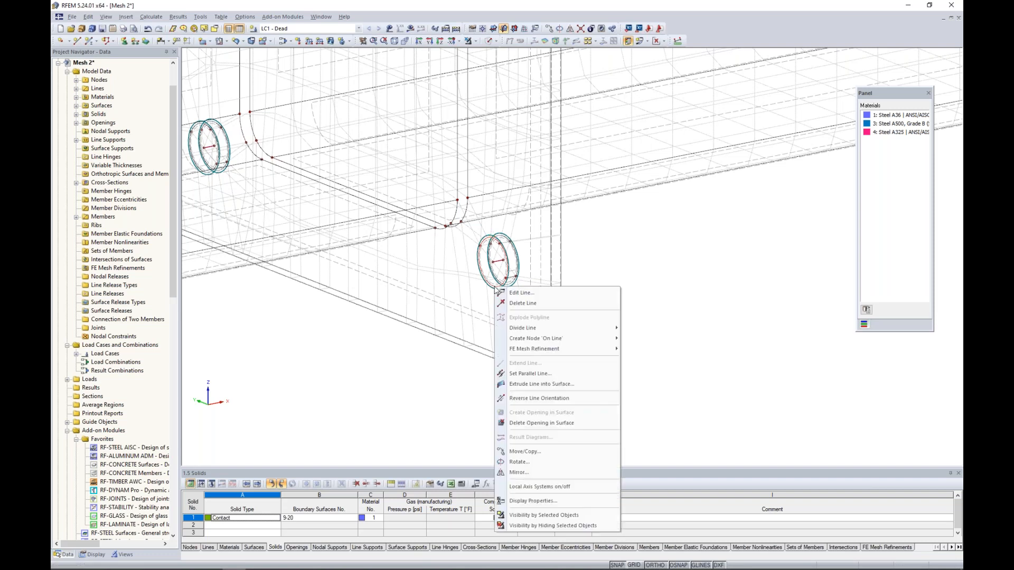
mouse_move(516, 350)
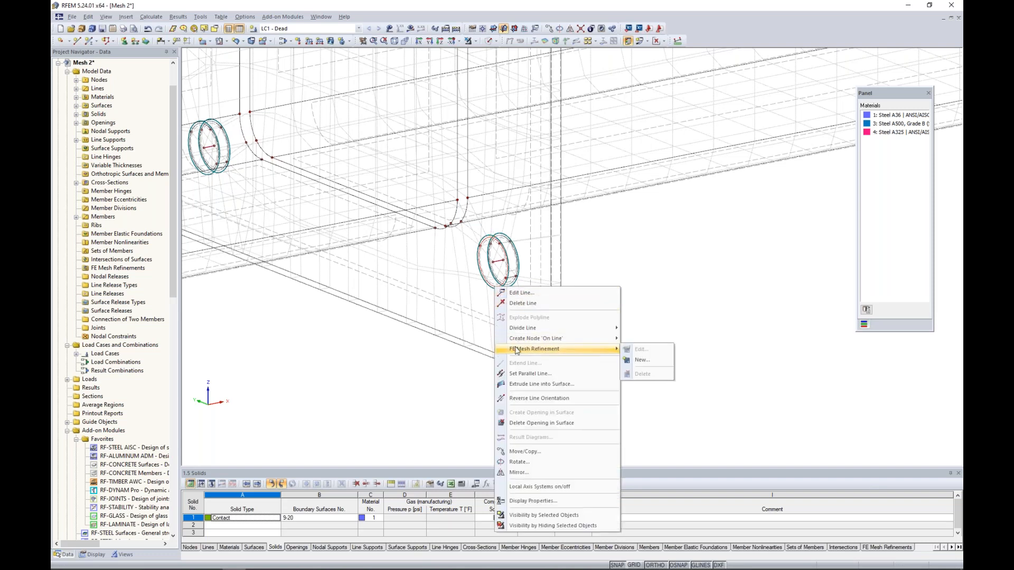
key(Escape)
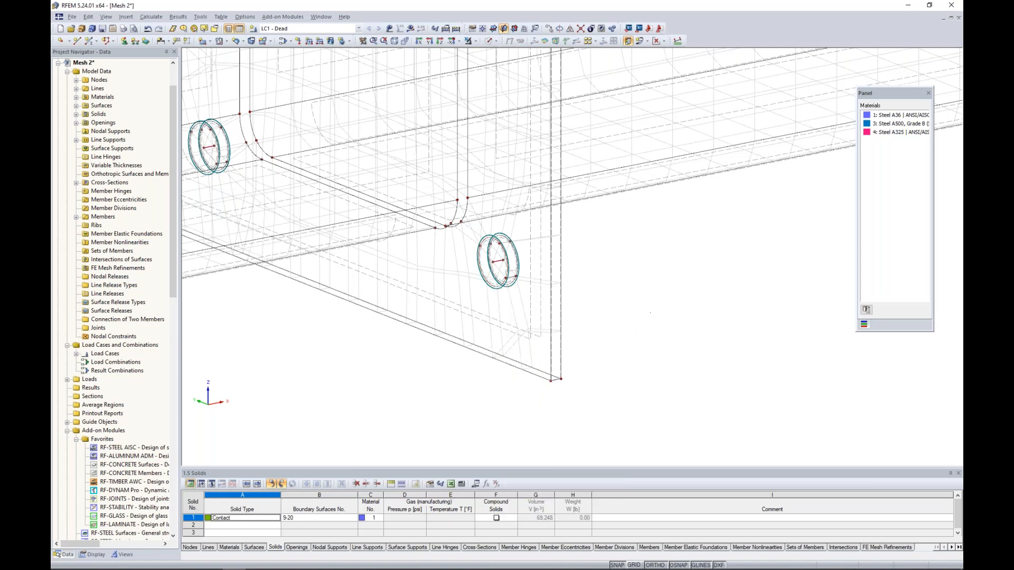
scroll(470, 194, down, 6)
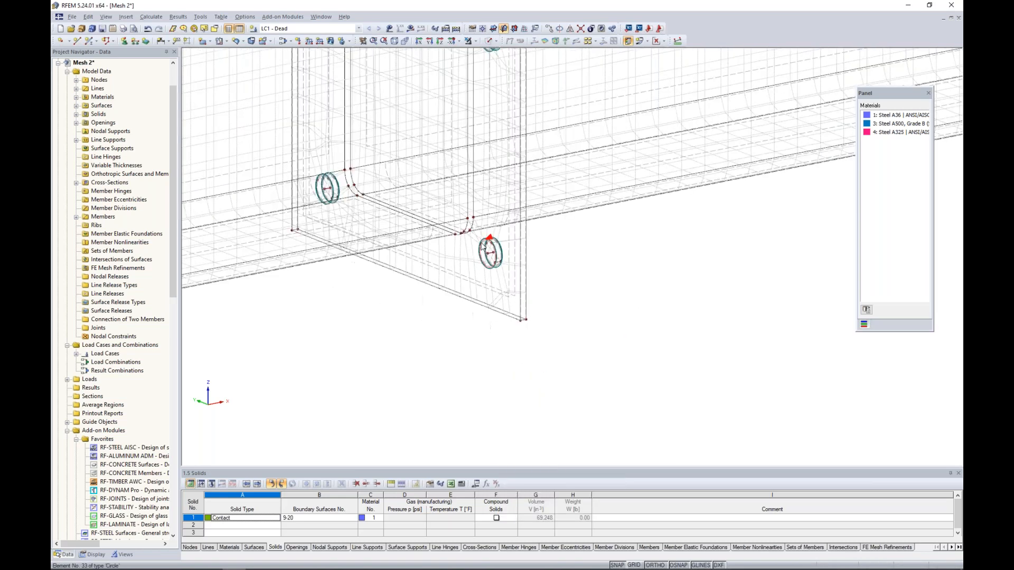
scroll(486, 263, up, 6)
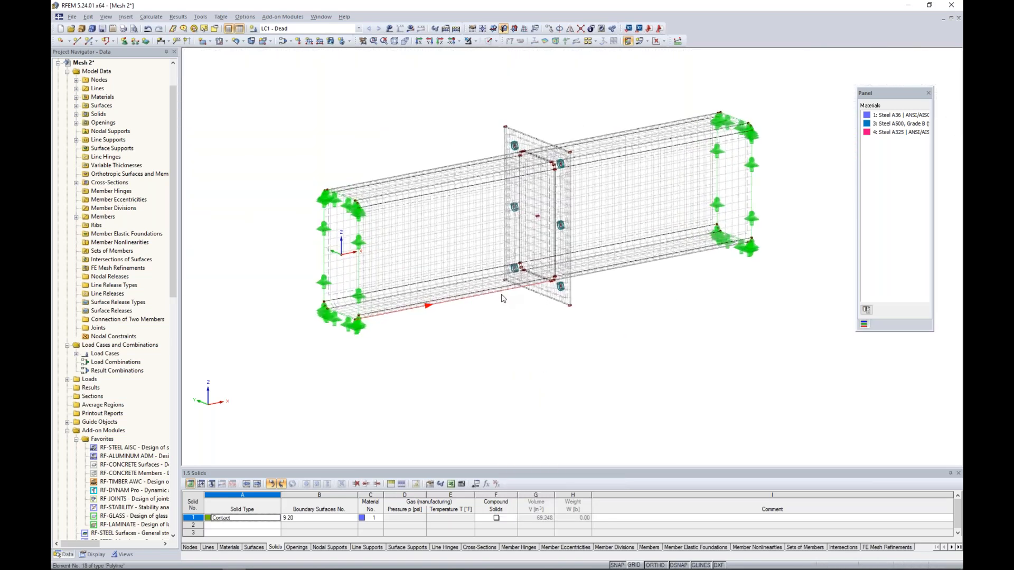
middle_drag(536, 333, 521, 361)
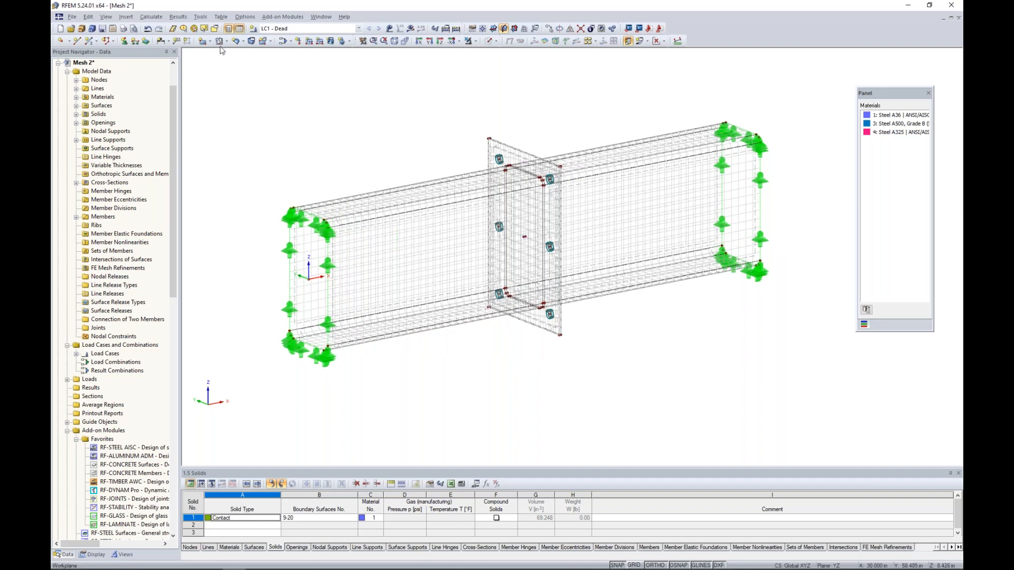
Activate adaptive mesh refinement in the FE mesh settings of the connection model.
click(201, 17)
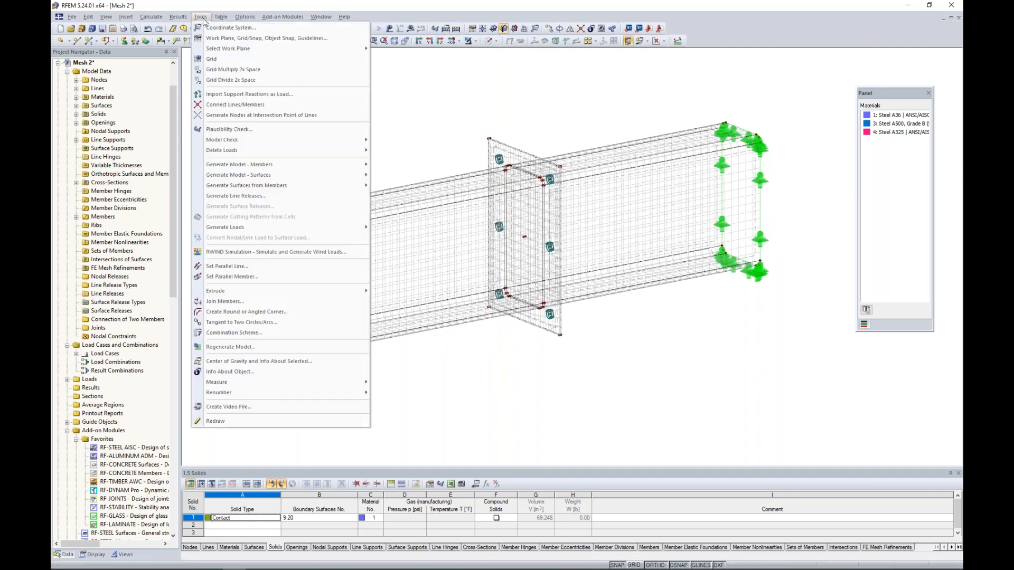
mouse_move(151, 17)
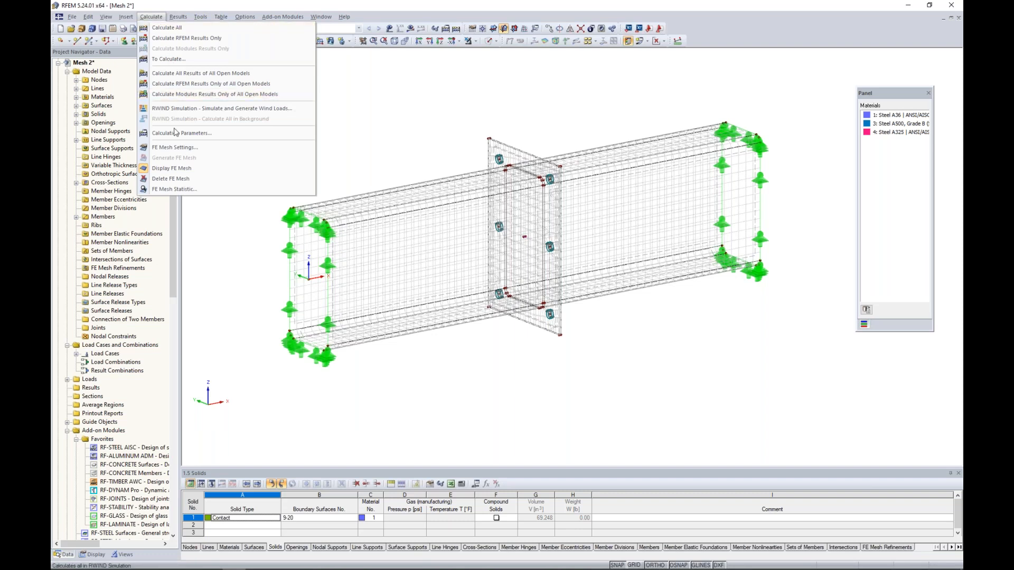
click(173, 146)
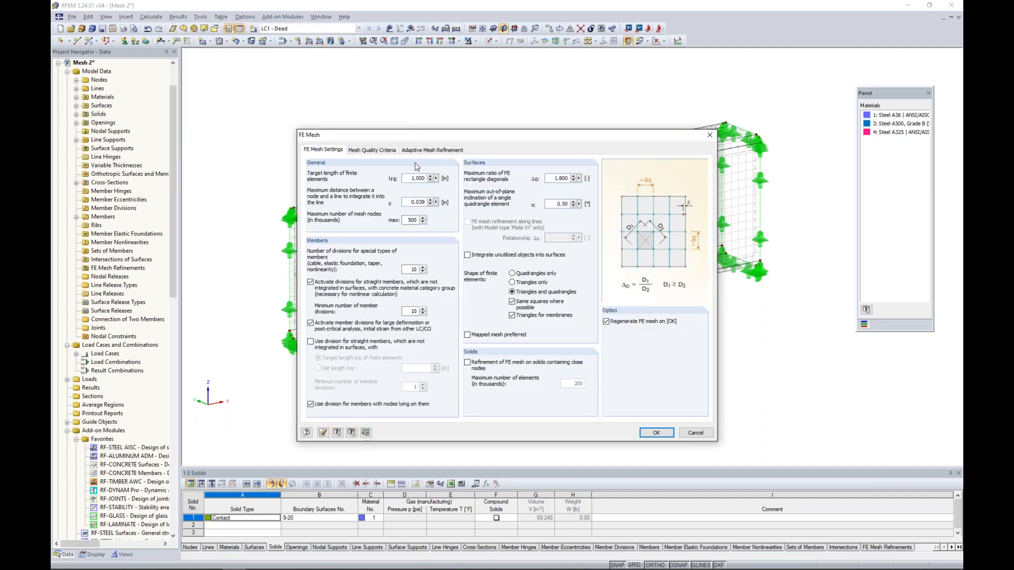
click(422, 152)
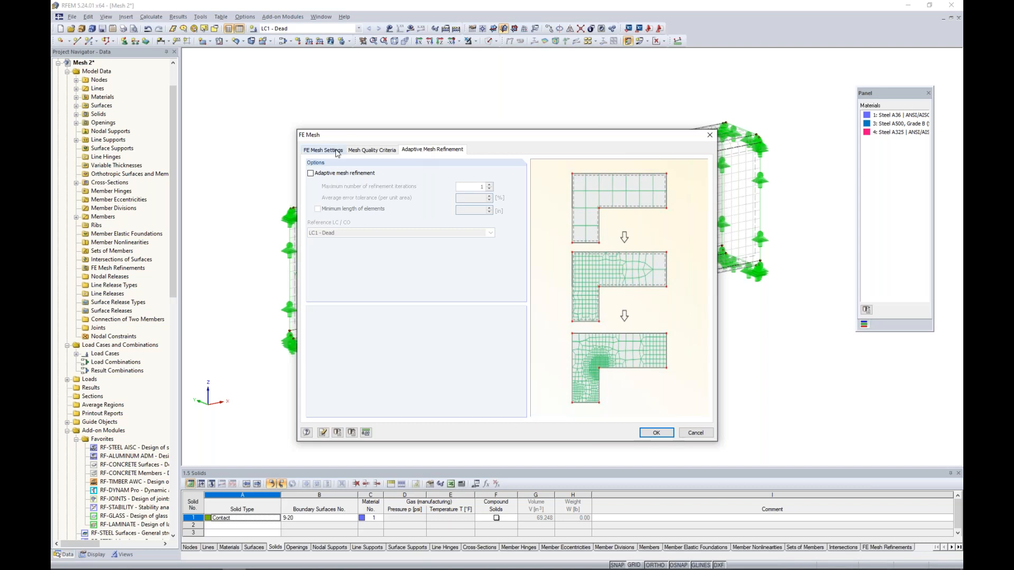
click(311, 174)
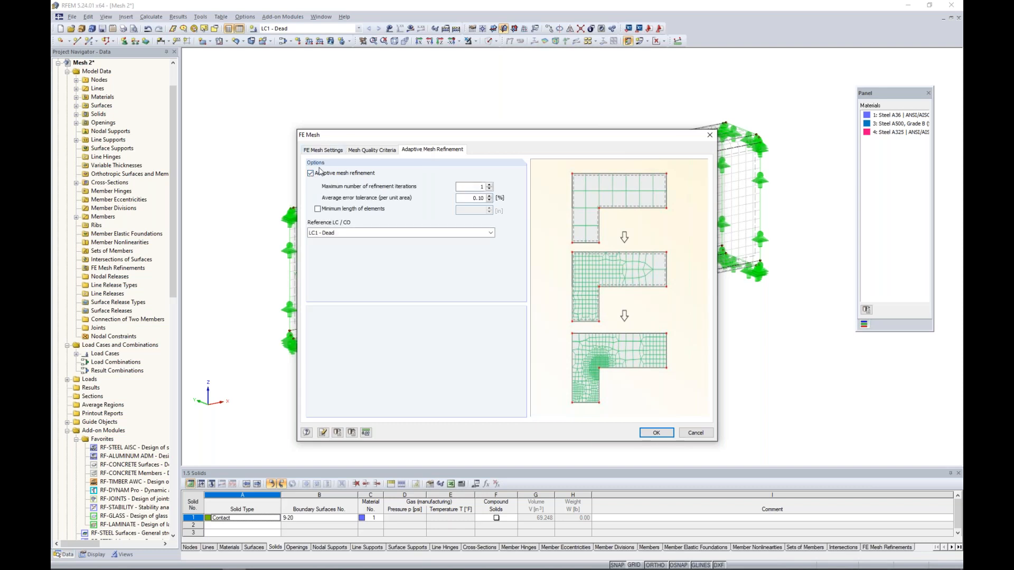
Set LC1 - Dead as the reference load case for adaptive mesh refinement and generate the FE mesh.
click(354, 232)
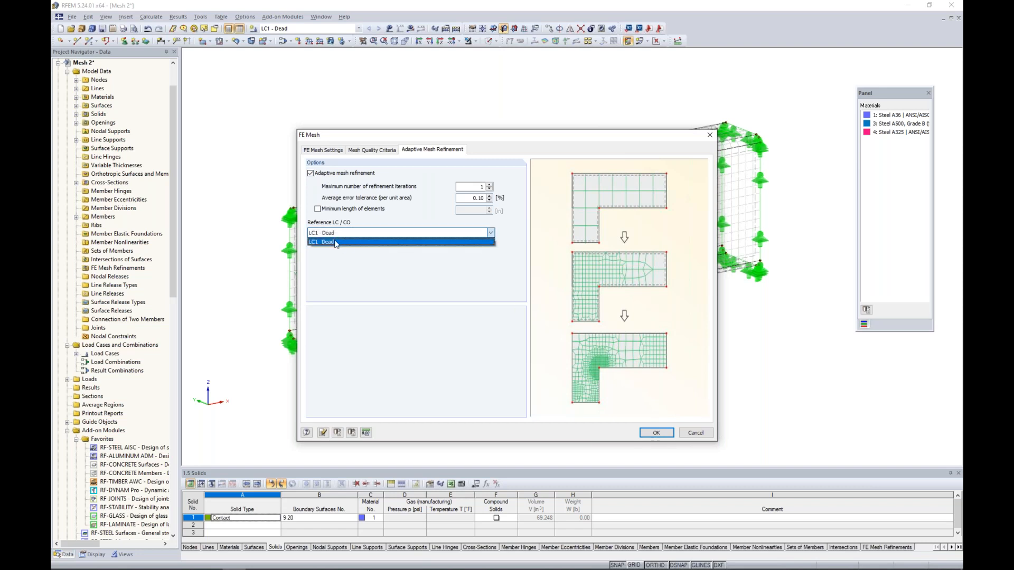
click(335, 243)
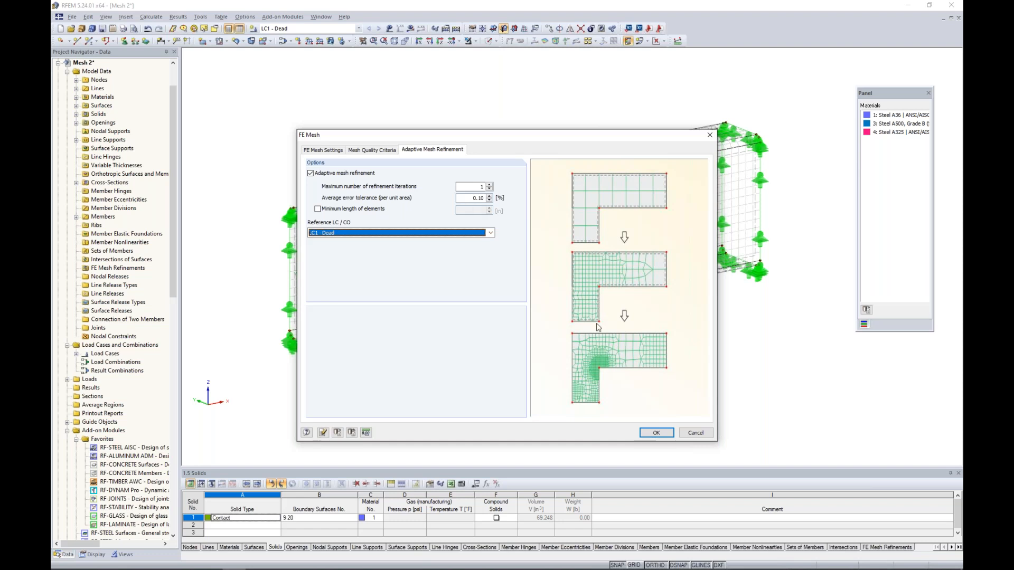
click(655, 433)
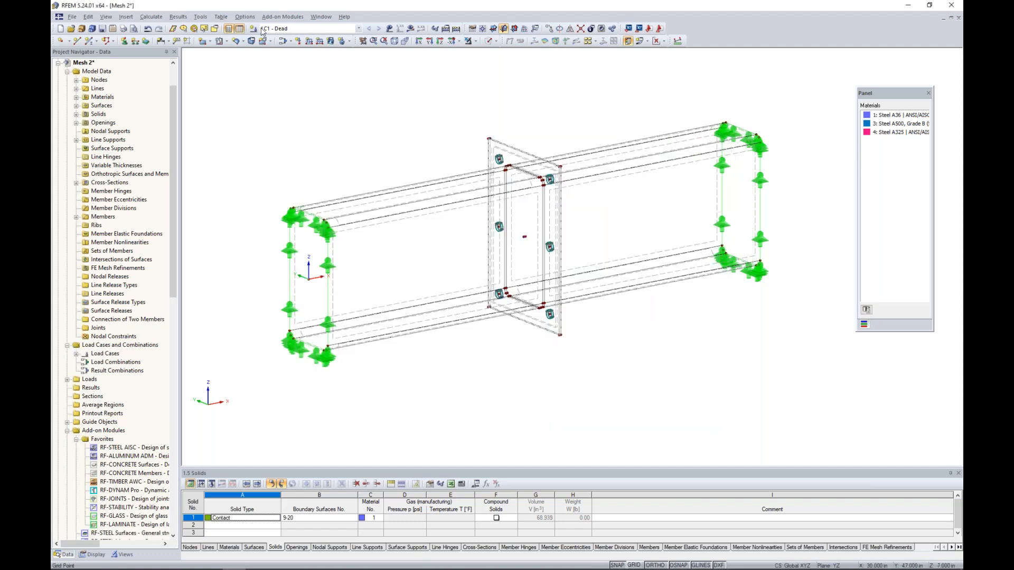
click(151, 17)
click(182, 159)
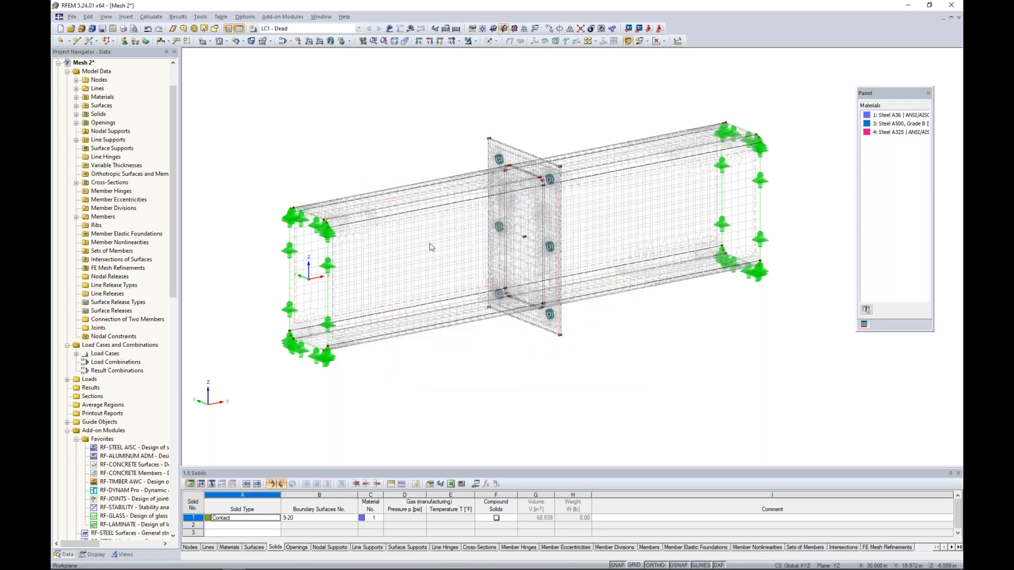
Examine the generated FE mesh around the bolted end plates and along the tube to its supported end.
scroll(422, 251, up, 2)
scroll(422, 251, up, 1)
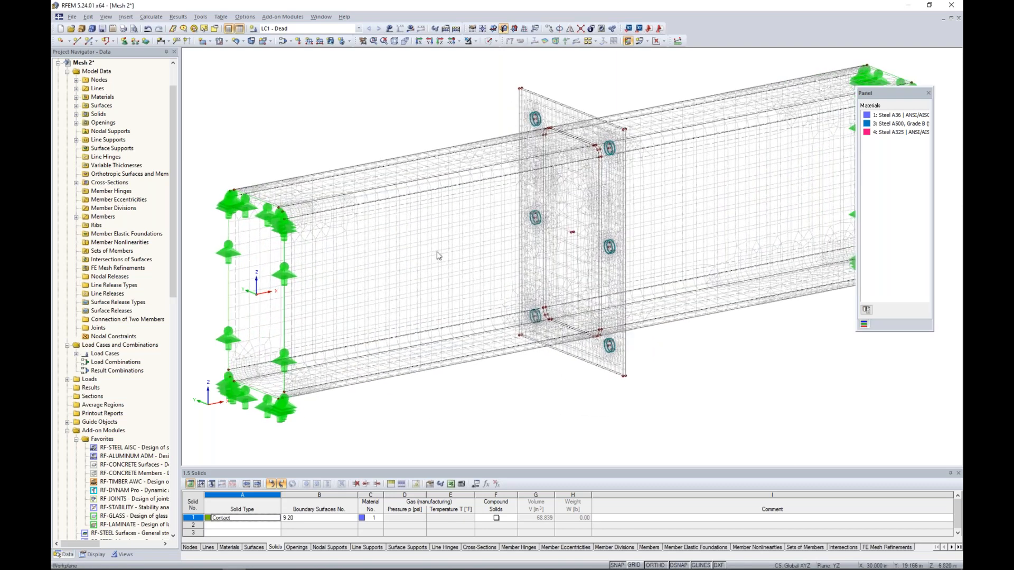
scroll(704, 172, down, 1)
middle_drag(704, 172, 614, 187)
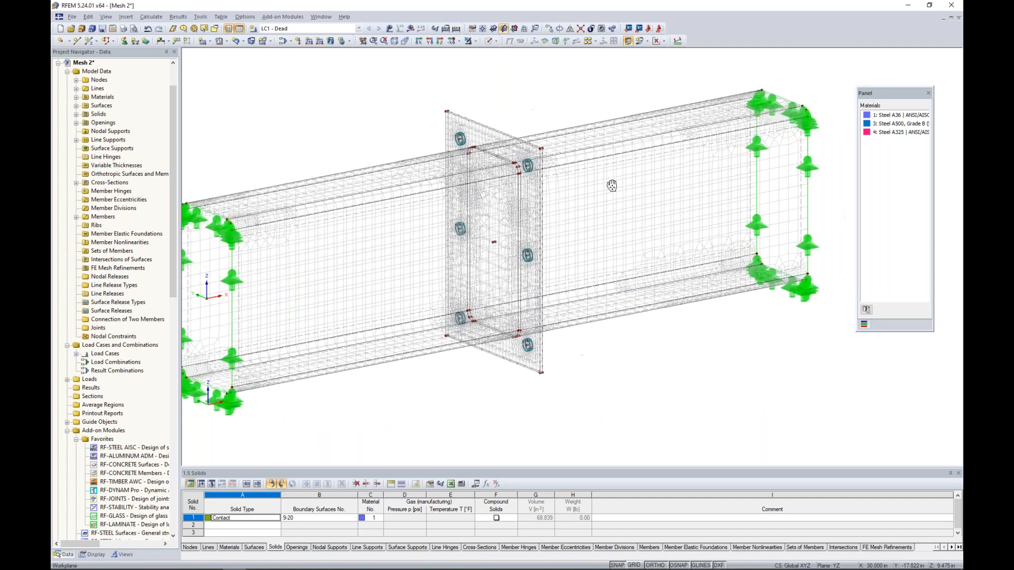
scroll(523, 330, up, 2)
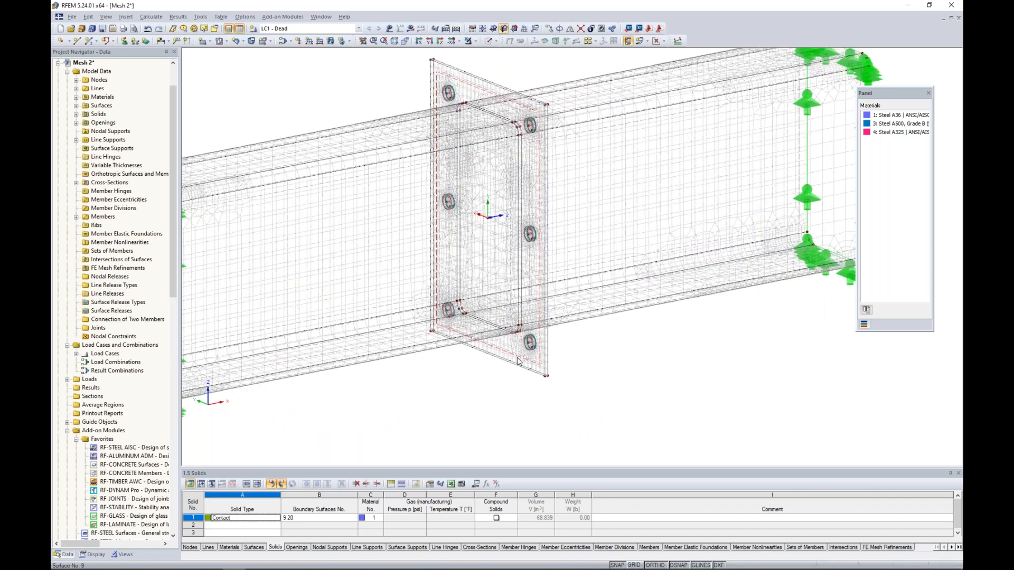
scroll(524, 331, up, 1)
middle_drag(525, 331, 780, 351)
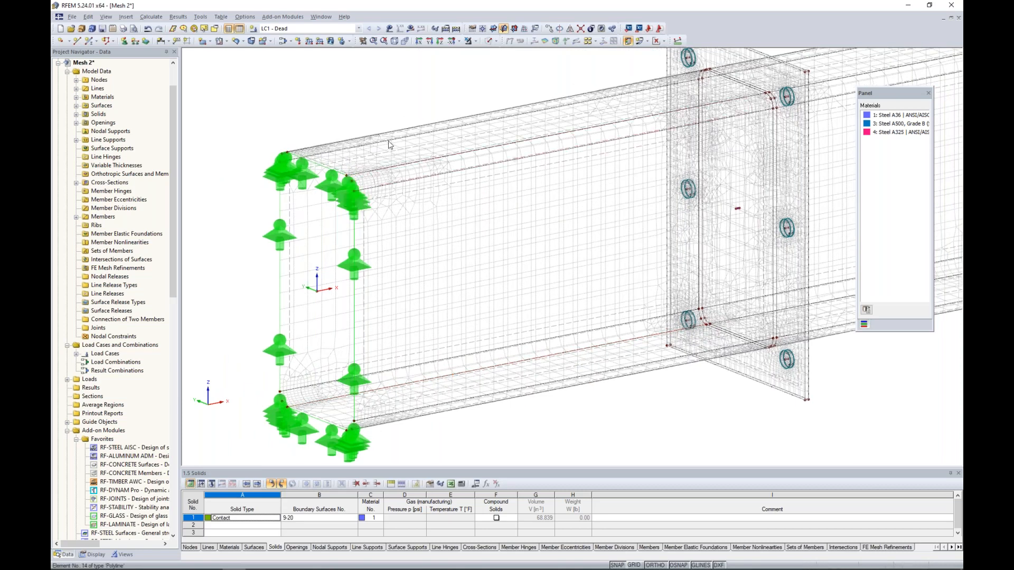
ctrl+middle_drag(407, 126, 470, 213)
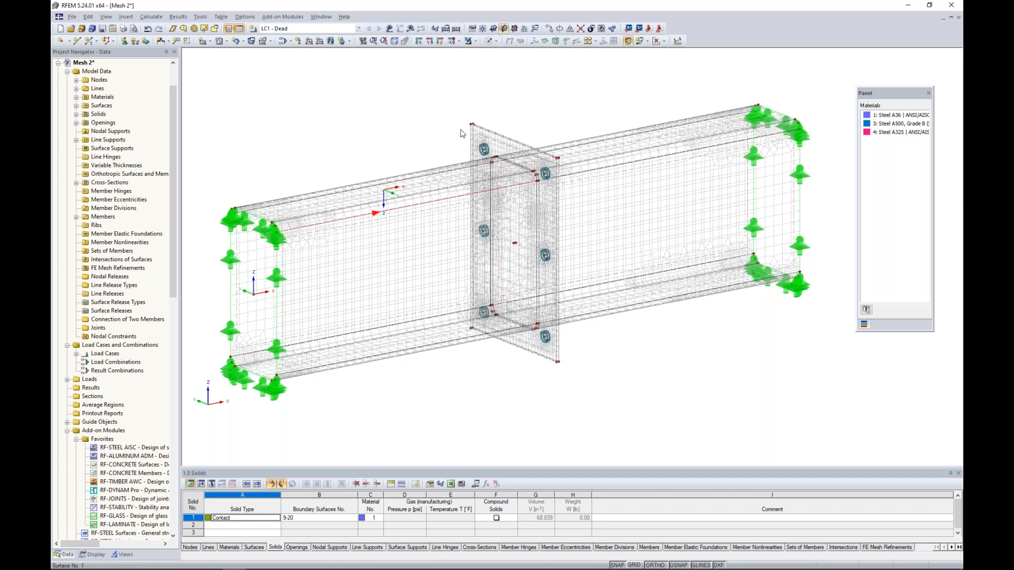
Switch to the Singularity 1 model and check the slab's surface properties without changing them.
click(321, 17)
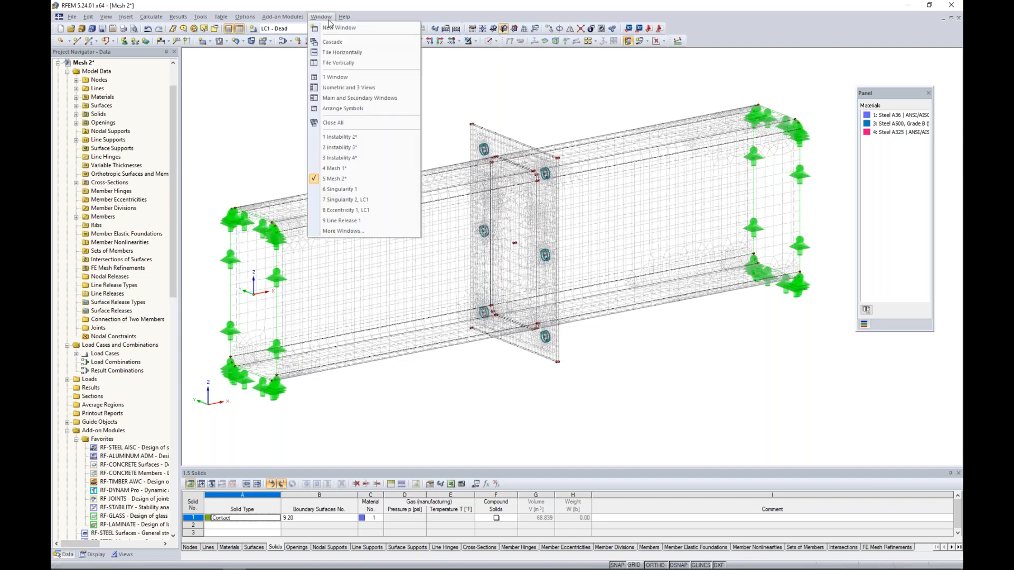
click(351, 190)
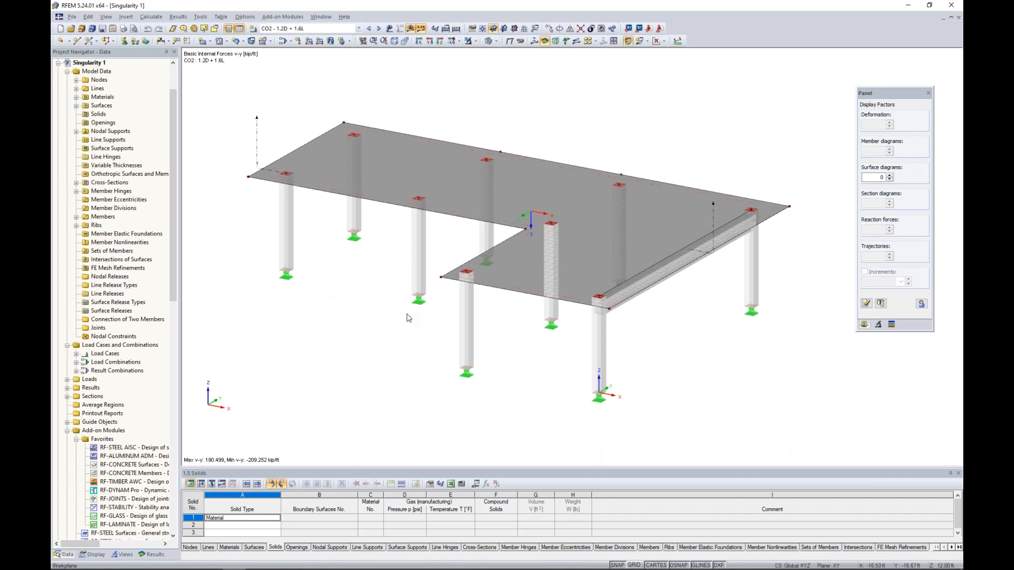
ctrl+middle_drag(394, 311, 383, 311)
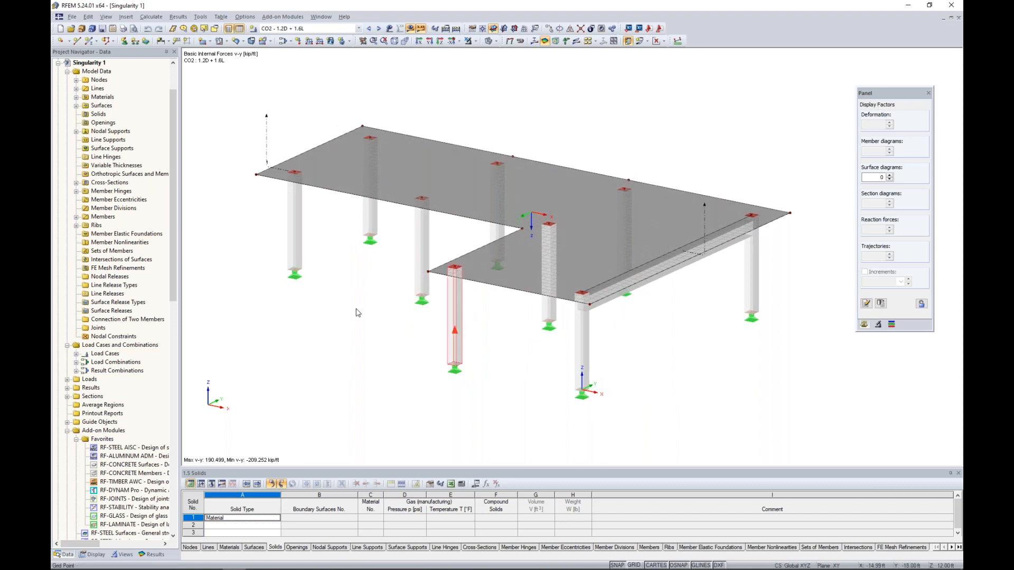
double_click(400, 177)
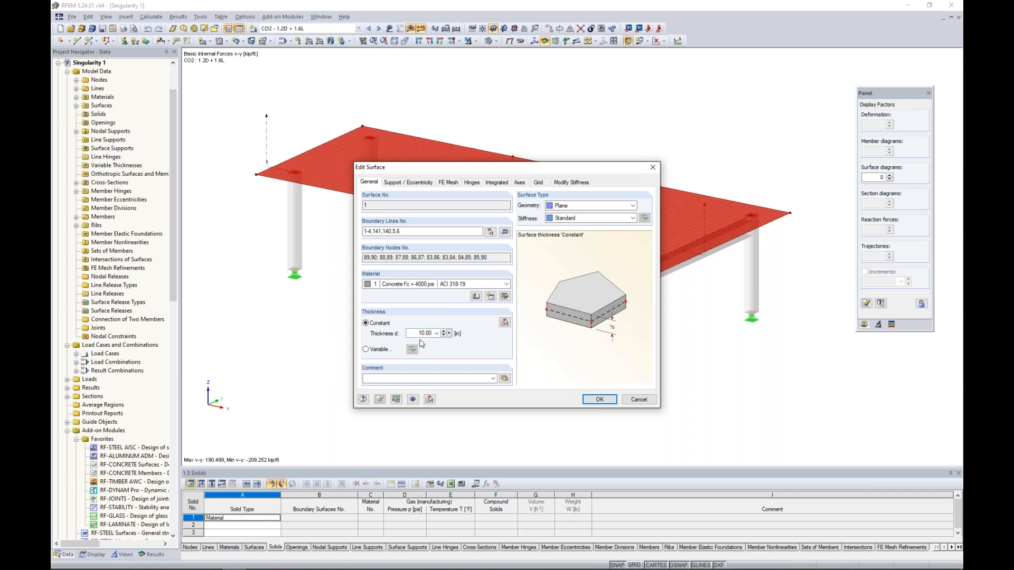
click(638, 400)
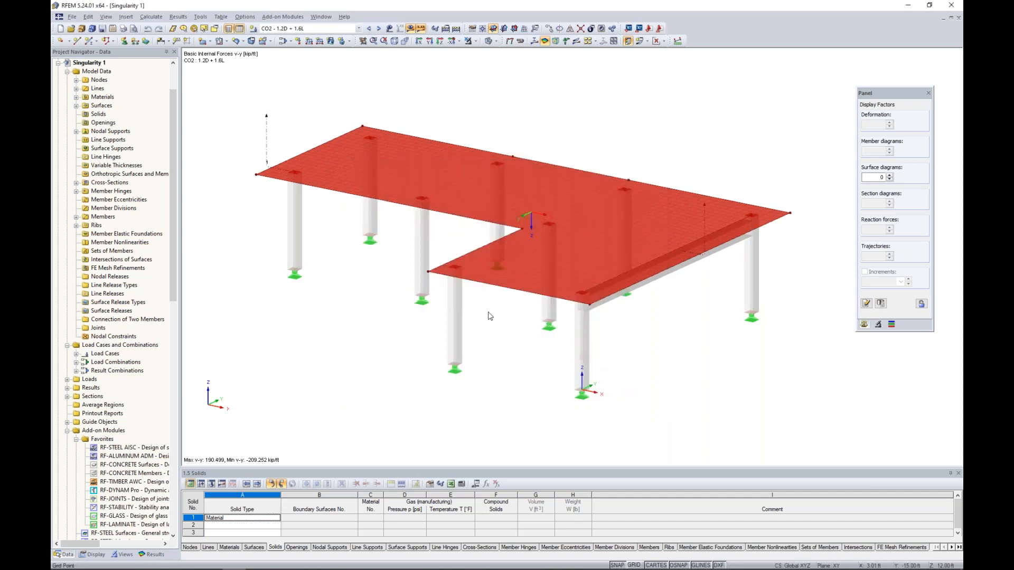
click(389, 286)
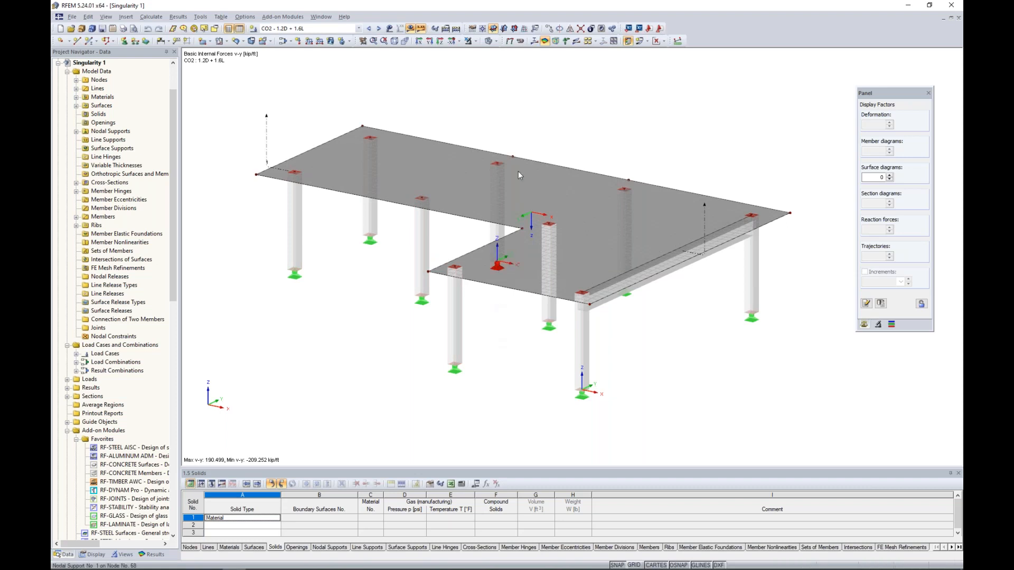
Show the slab model as a wireframe and inspect the node where a column near the slab edge meets the mesh.
click(496, 42)
click(501, 53)
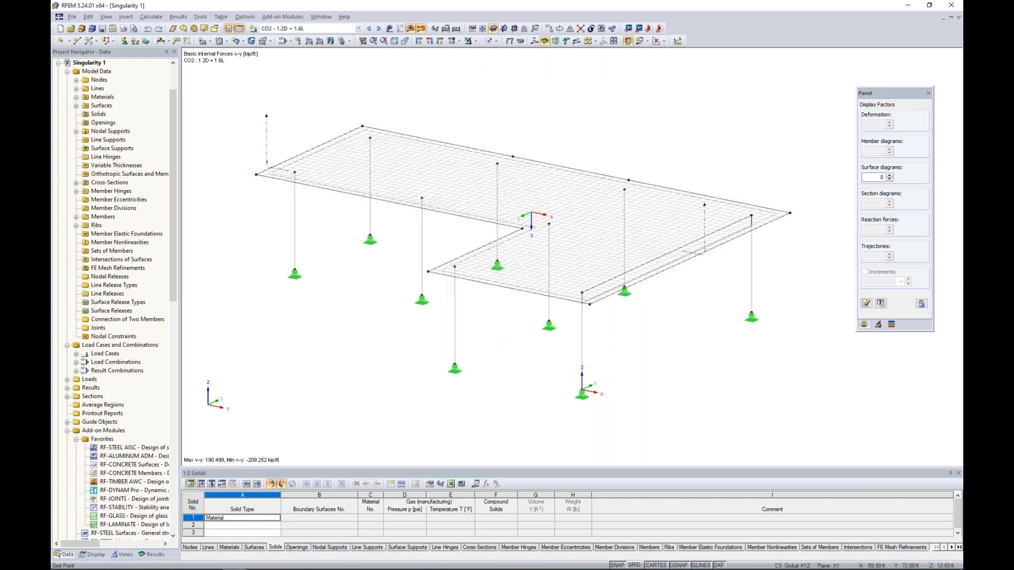
ctrl+middle_drag(545, 129, 643, 120)
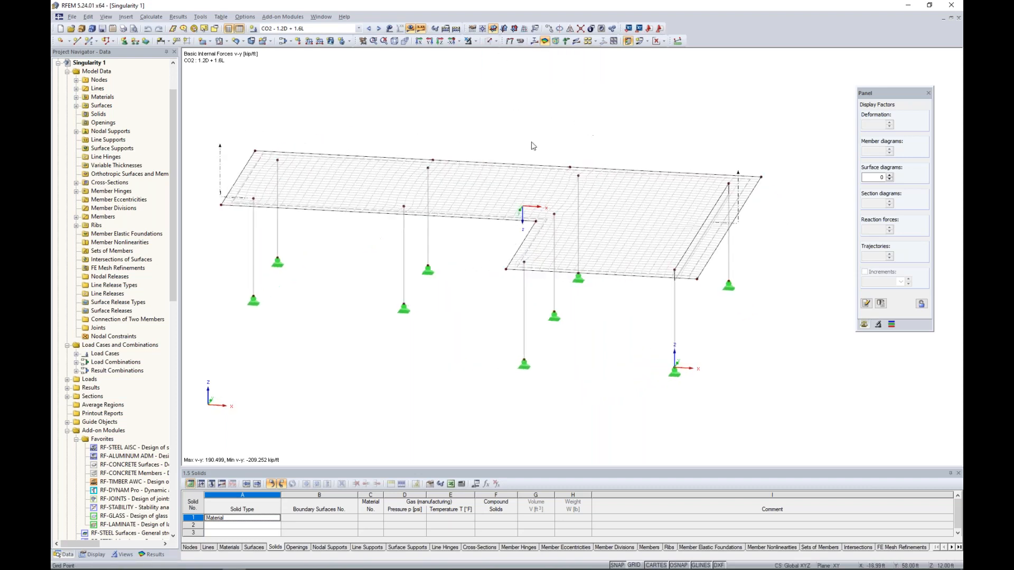
middle_drag(384, 233, 428, 232)
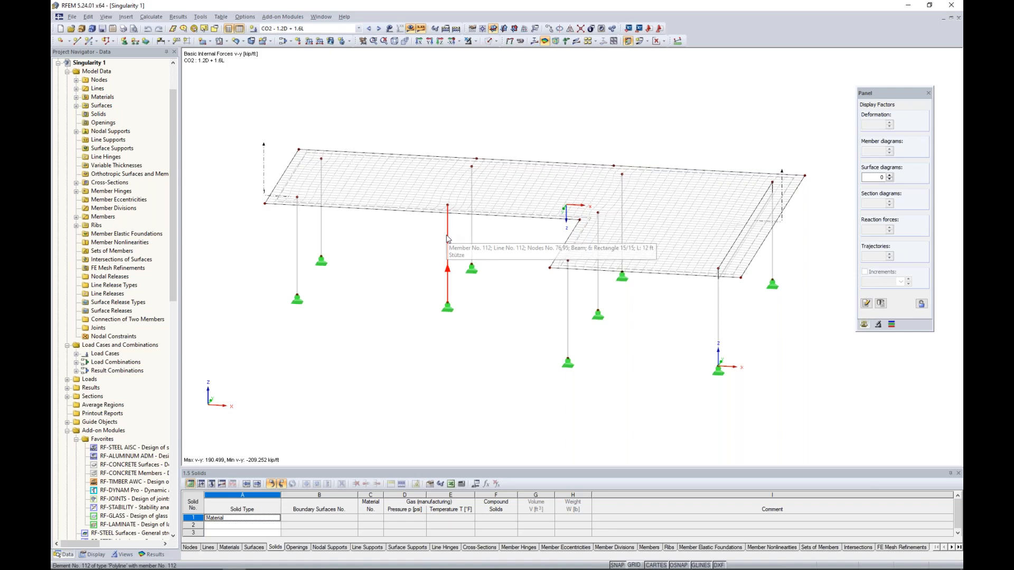
scroll(447, 238, up, 10)
scroll(454, 209, up, 4)
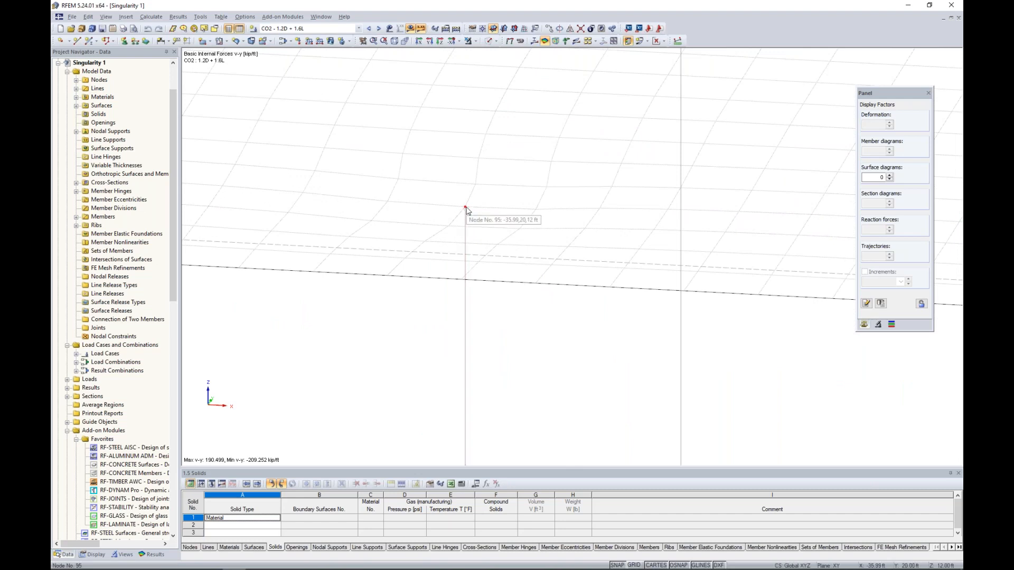
scroll(466, 210, down, 4)
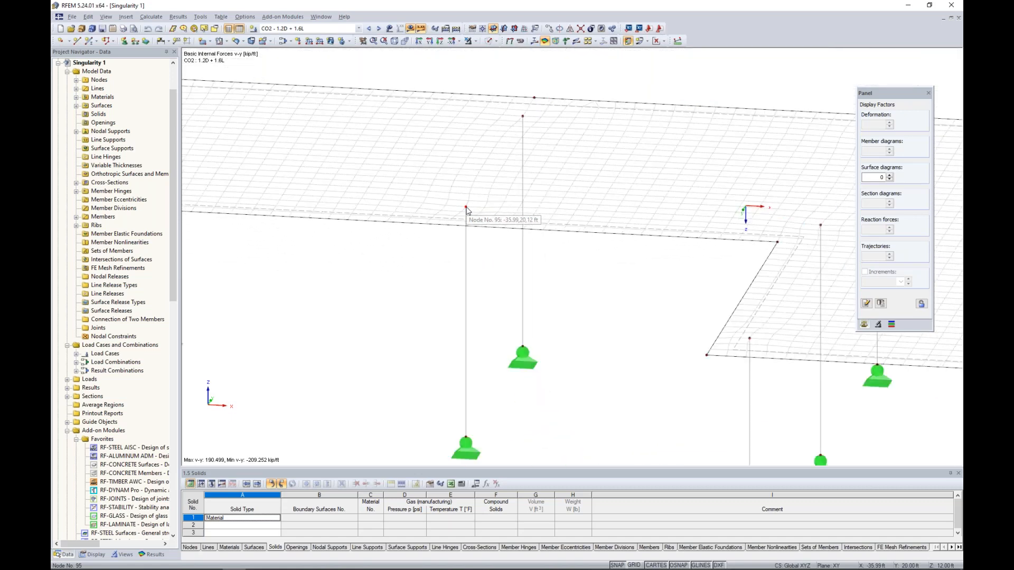
scroll(467, 210, down, 5)
ctrl+middle_drag(520, 273, 354, 319)
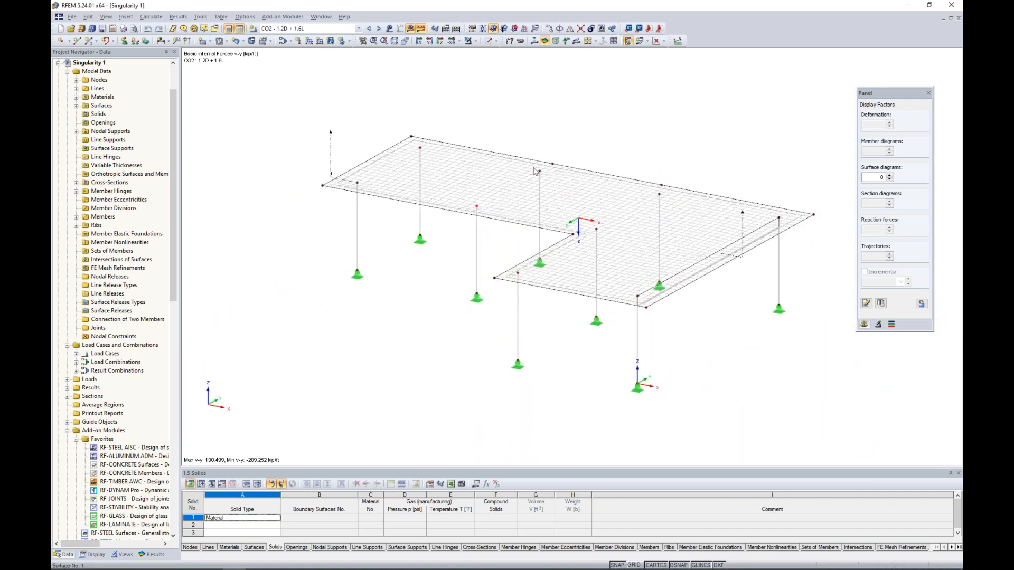
Review the CO2 loads on the slab, then display the global deformations u as coloured contours with the loads hidden.
click(389, 28)
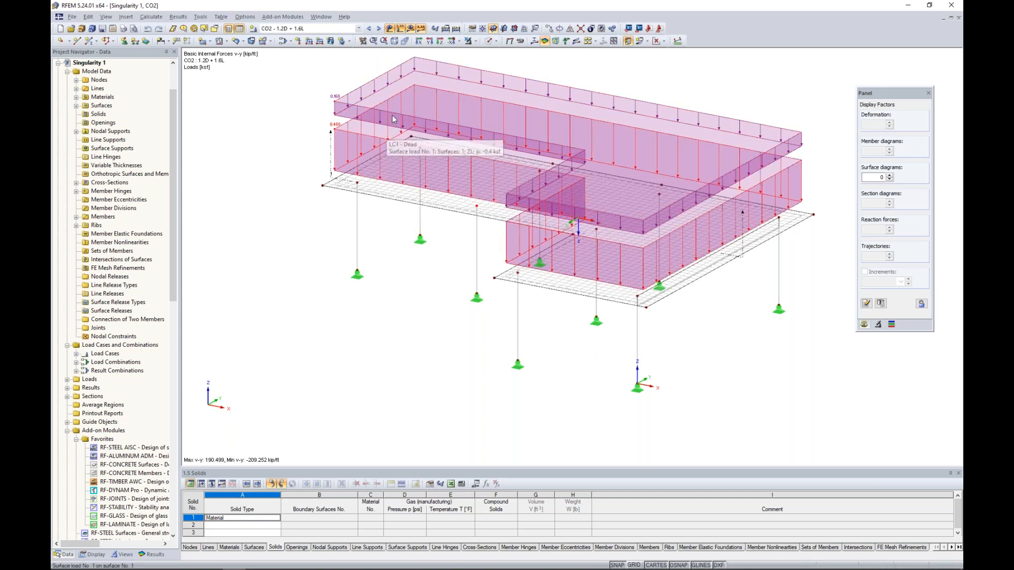
click(410, 30)
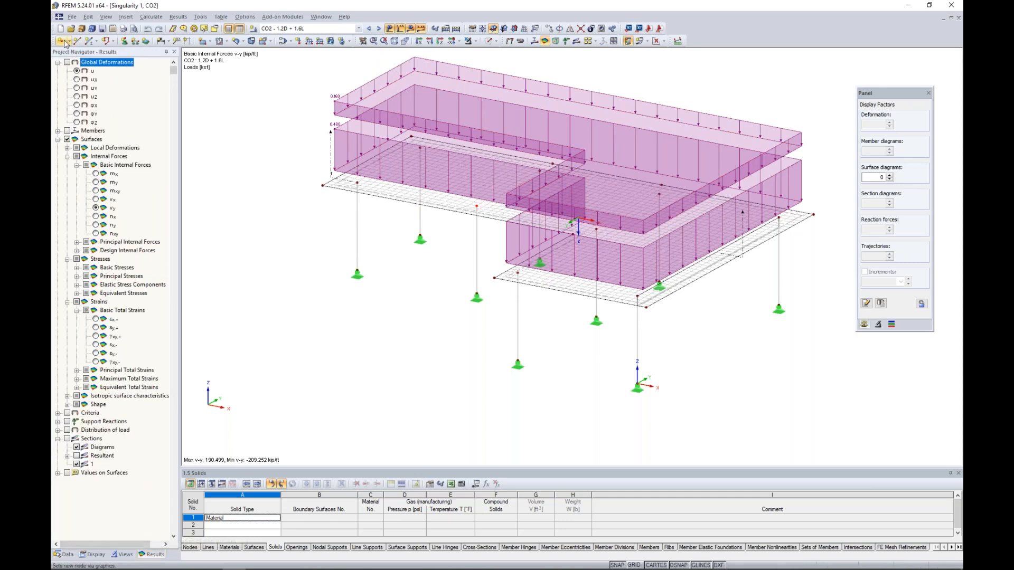
click(67, 63)
click(659, 41)
click(681, 52)
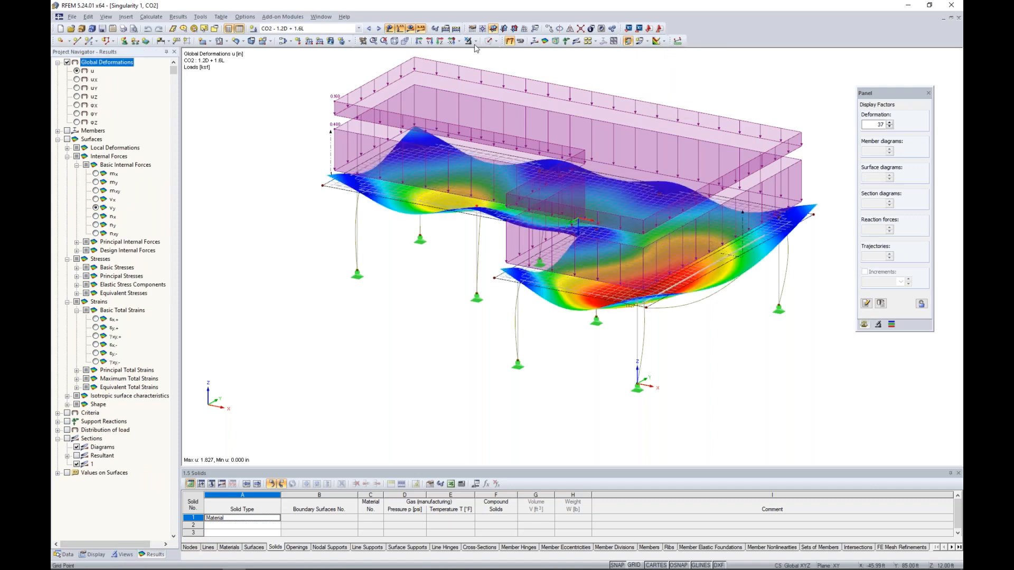
ctrl+middle_drag(412, 292, 425, 316)
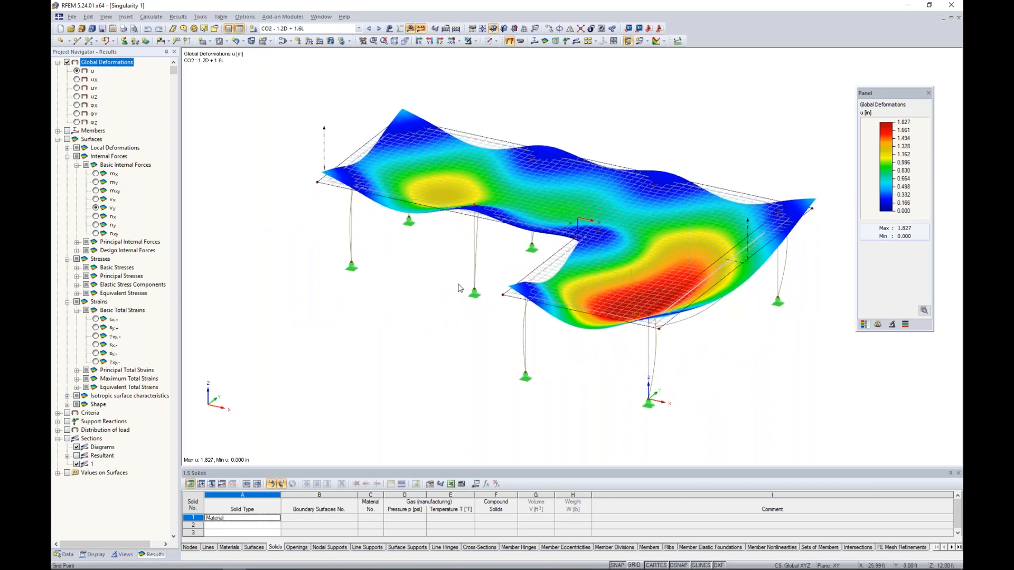
middle_drag(475, 289, 445, 315)
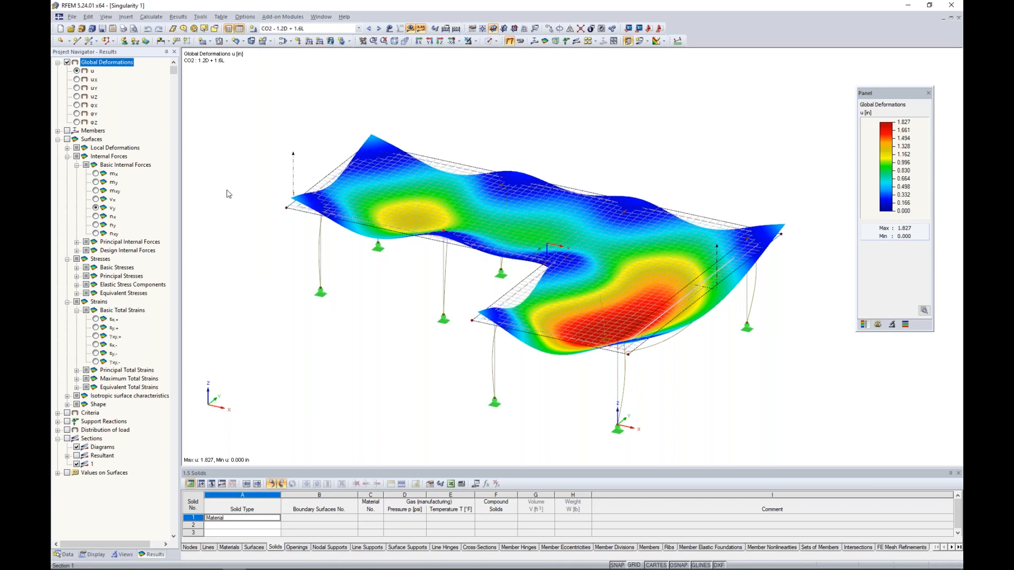
Display the slab's basic internal force m-x and inspect its concentration at the column by the re-entrant corner.
click(96, 174)
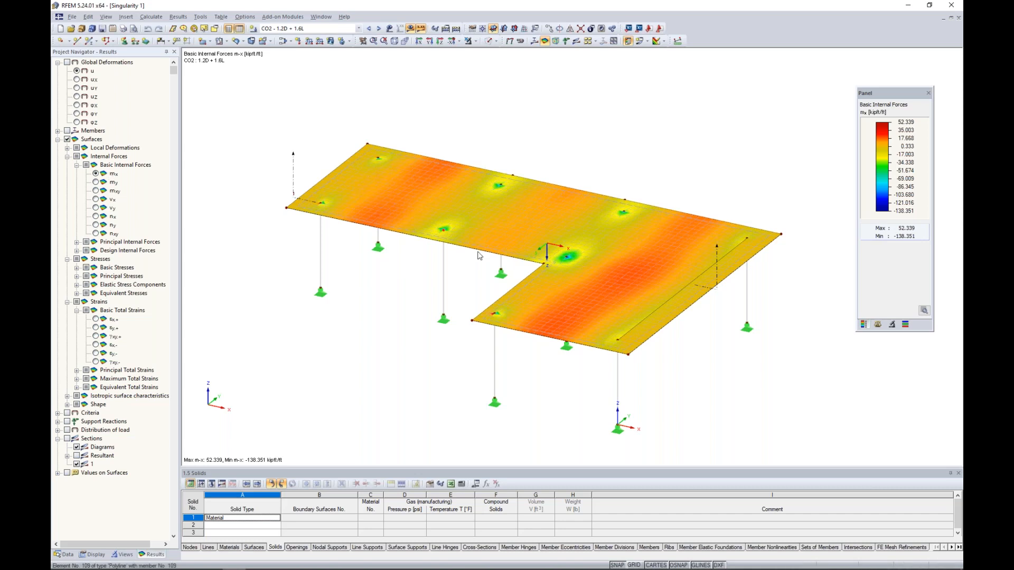
scroll(610, 314, up, 2)
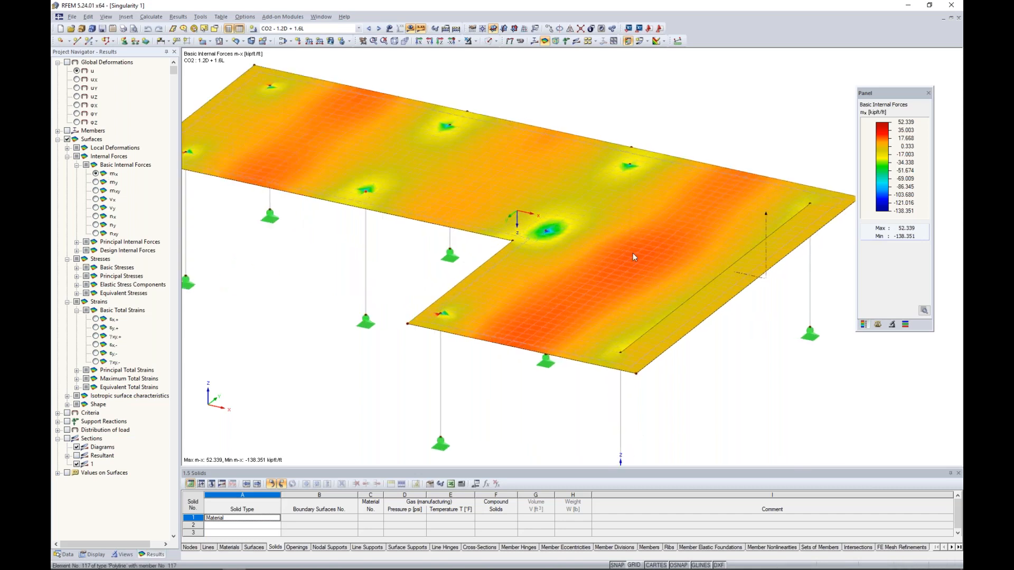
ctrl+middle_drag(653, 265, 710, 269)
scroll(620, 235, up, 5)
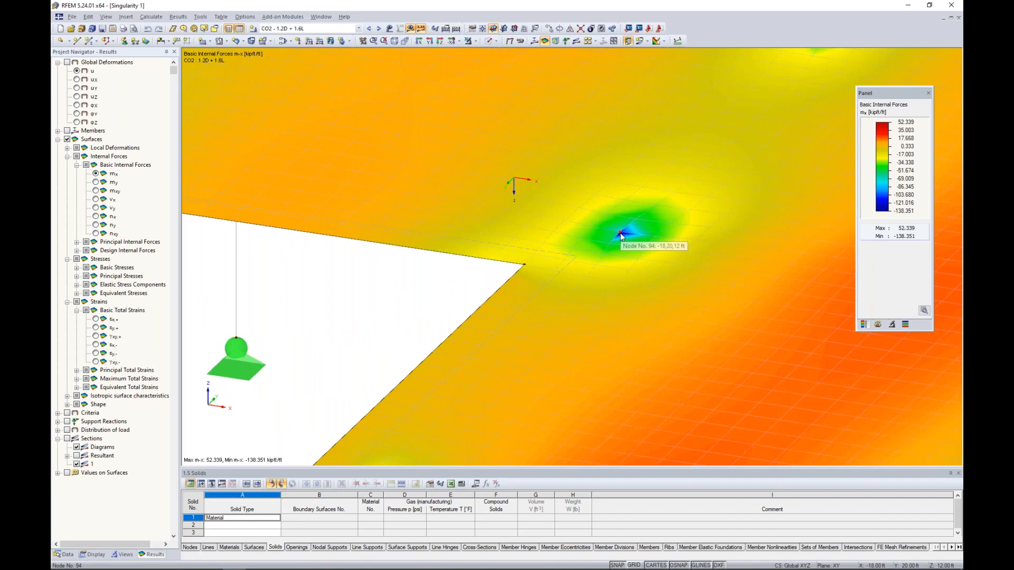
scroll(620, 233, down, 5)
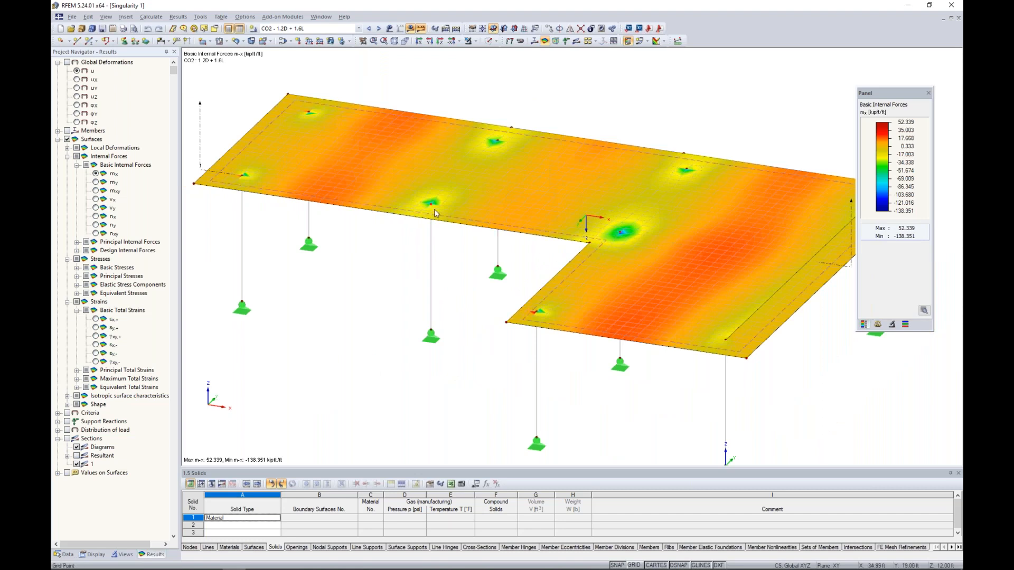
View the slab's basic internal force m-y, then display the shear force v-x.
click(96, 182)
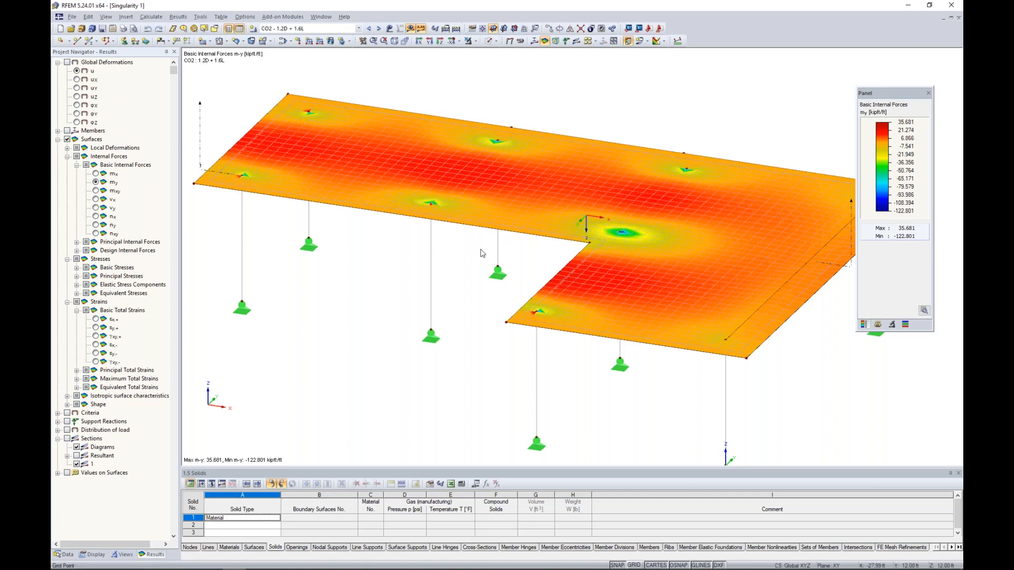
click(96, 200)
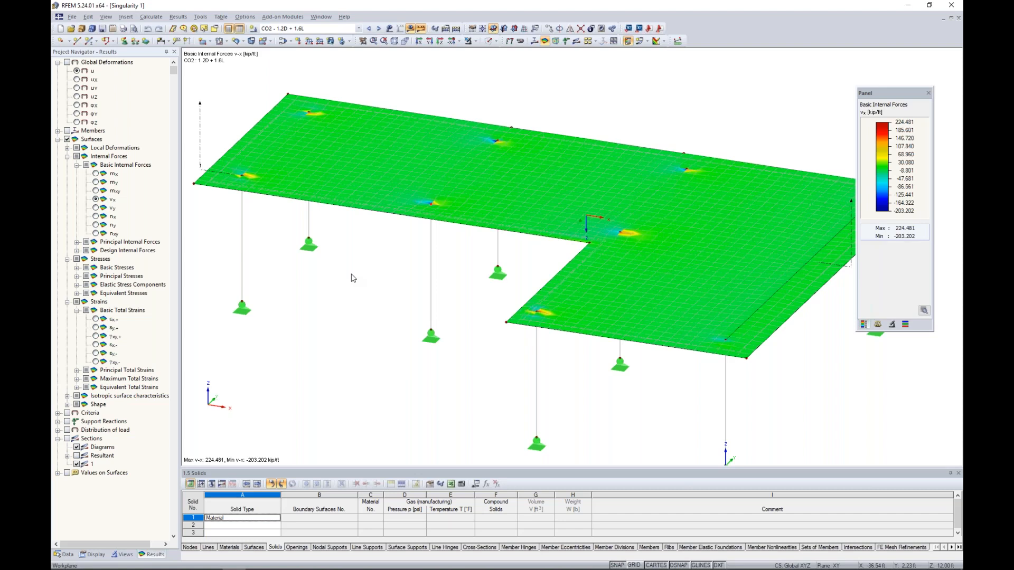
ctrl+middle_drag(368, 268, 330, 270)
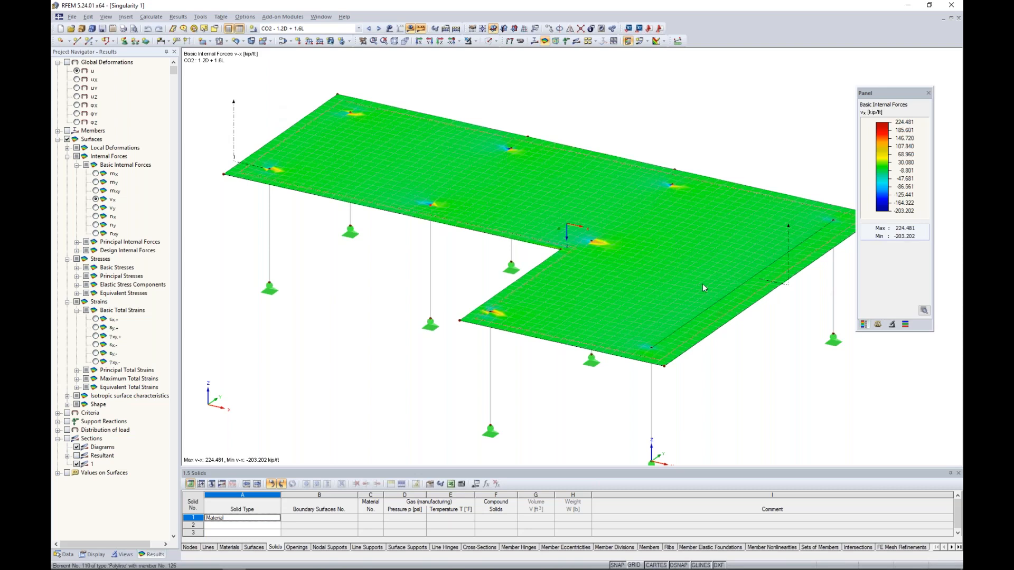
Show the v-x section diagram along the column line and turn off the coloured surface contours.
click(67, 438)
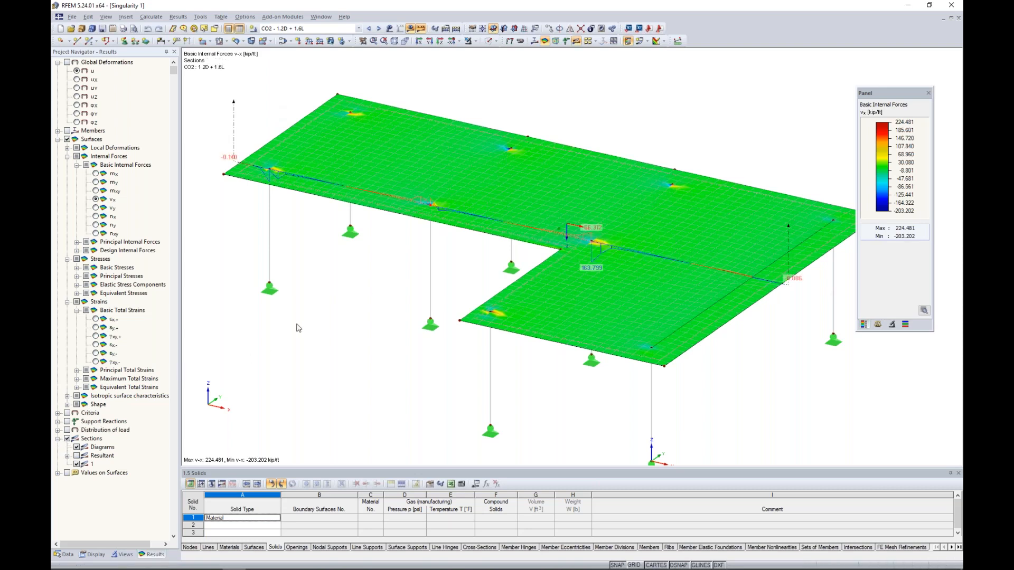
click(663, 41)
click(669, 112)
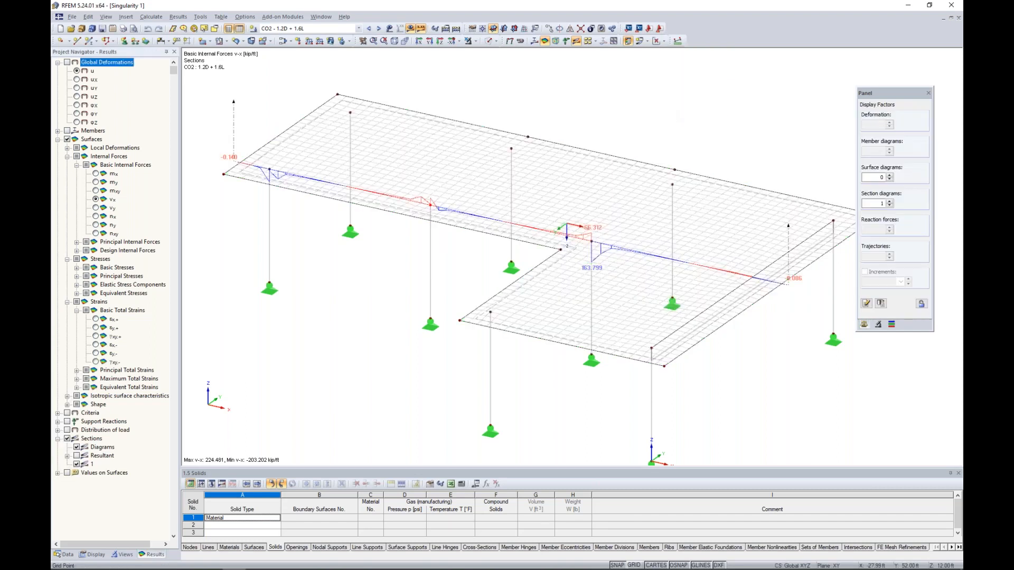
Examine the v-x section diagram along the column line, then the settings offered for a new average region.
scroll(669, 109, down, 1)
middle_drag(672, 127, 637, 132)
scroll(581, 241, up, 3)
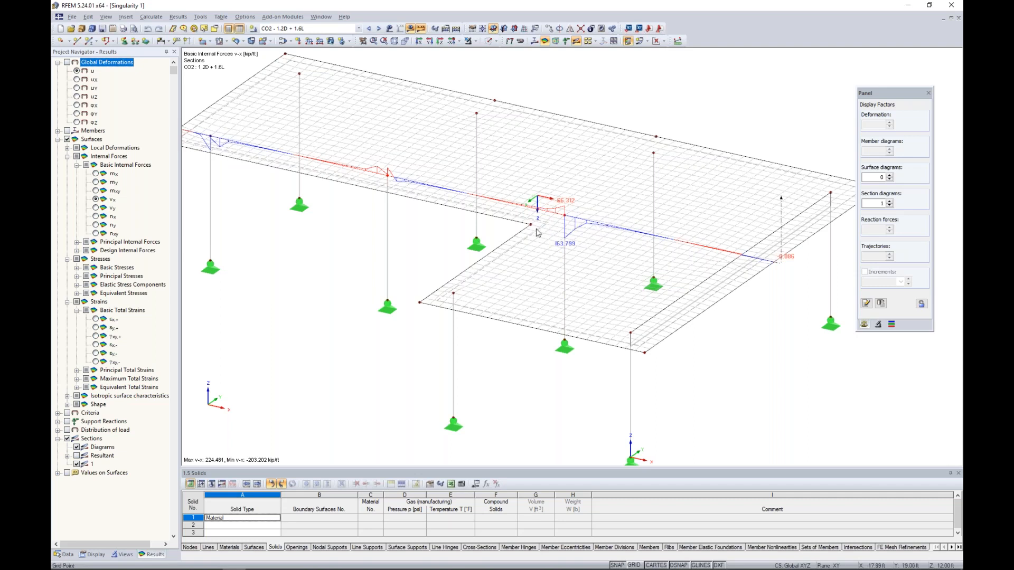
scroll(443, 235, down, 3)
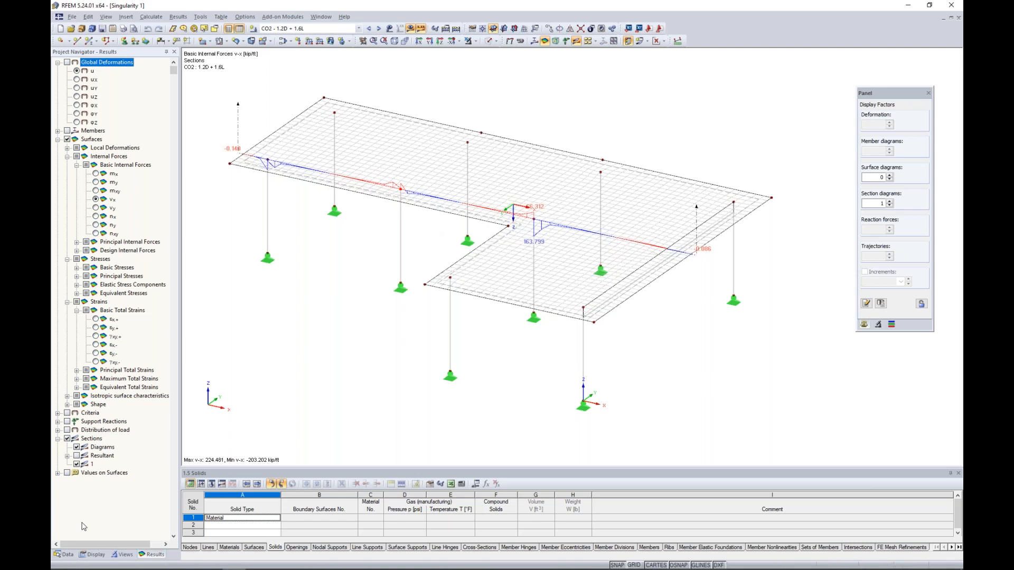
click(66, 554)
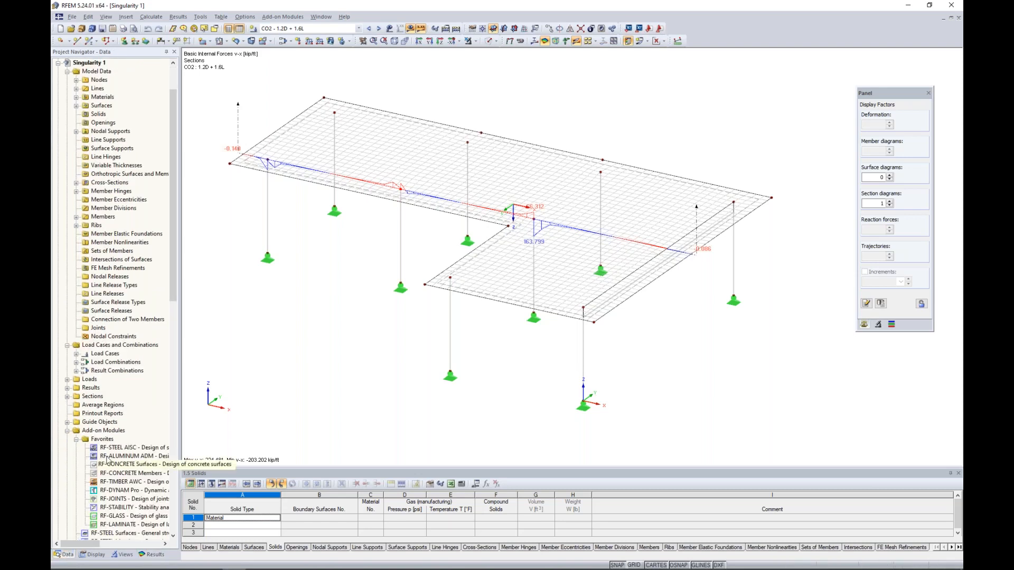
right_click(100, 406)
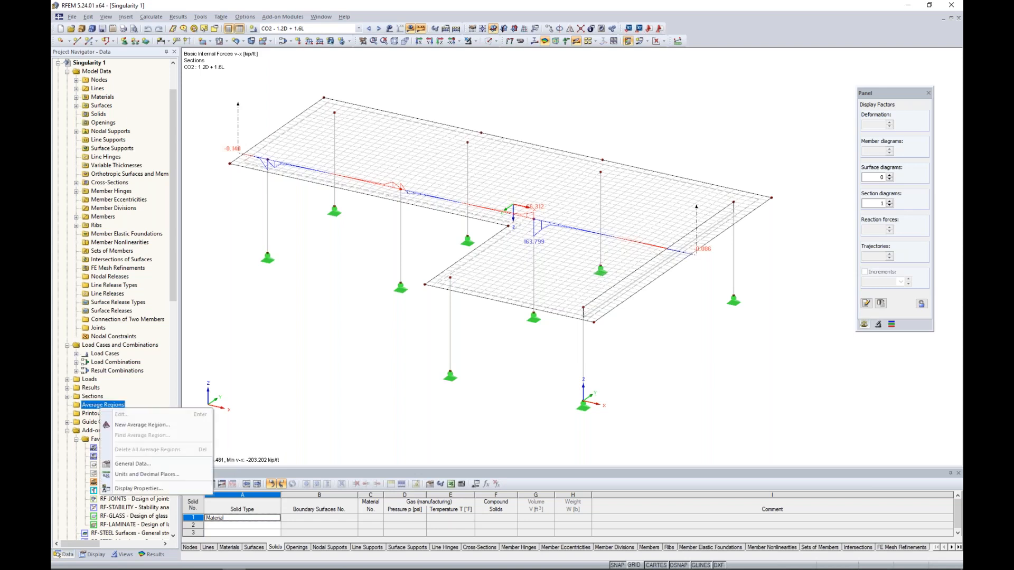
click(128, 425)
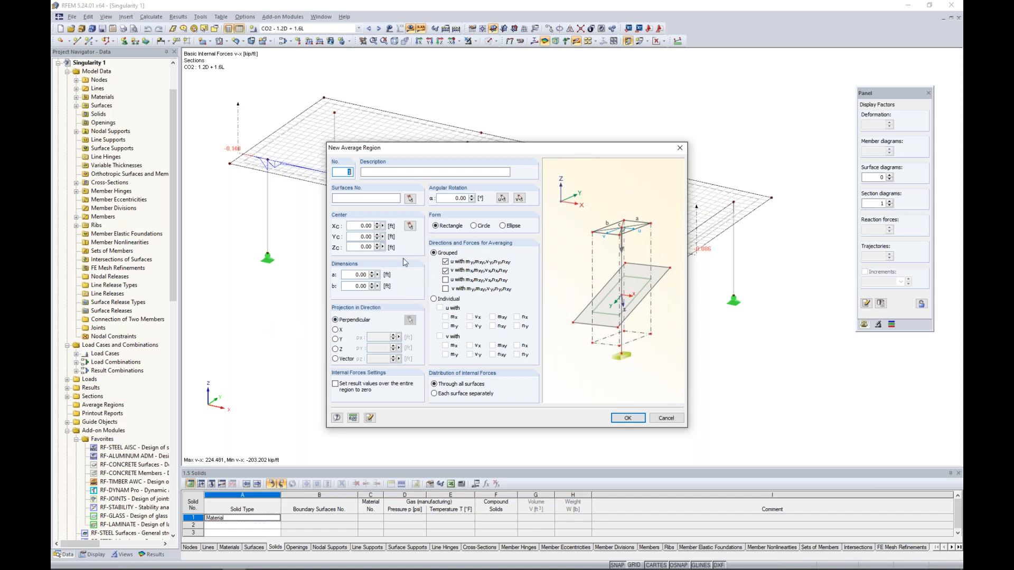
click(665, 418)
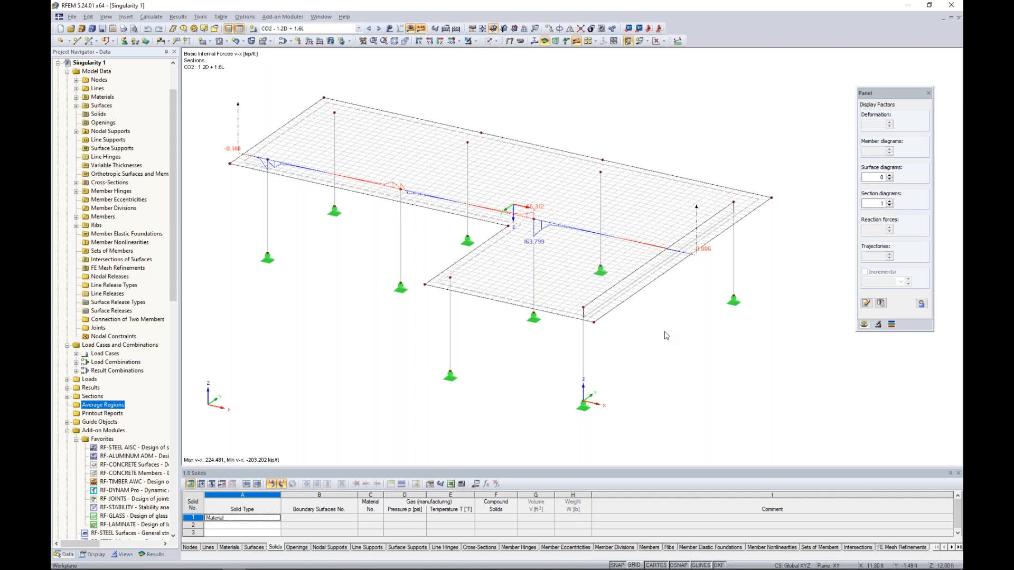
right_click(535, 223)
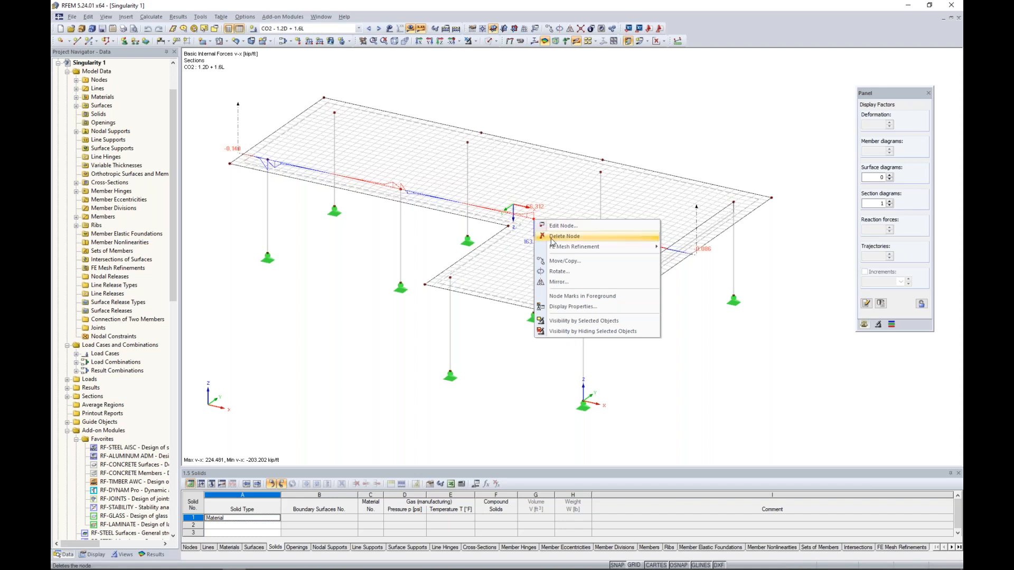
mouse_move(558, 249)
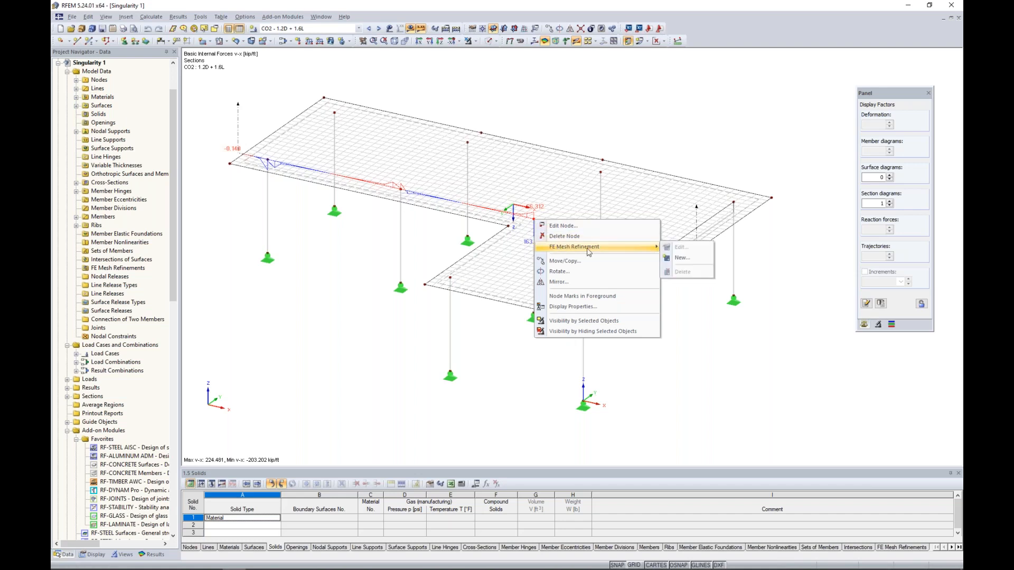
click(684, 259)
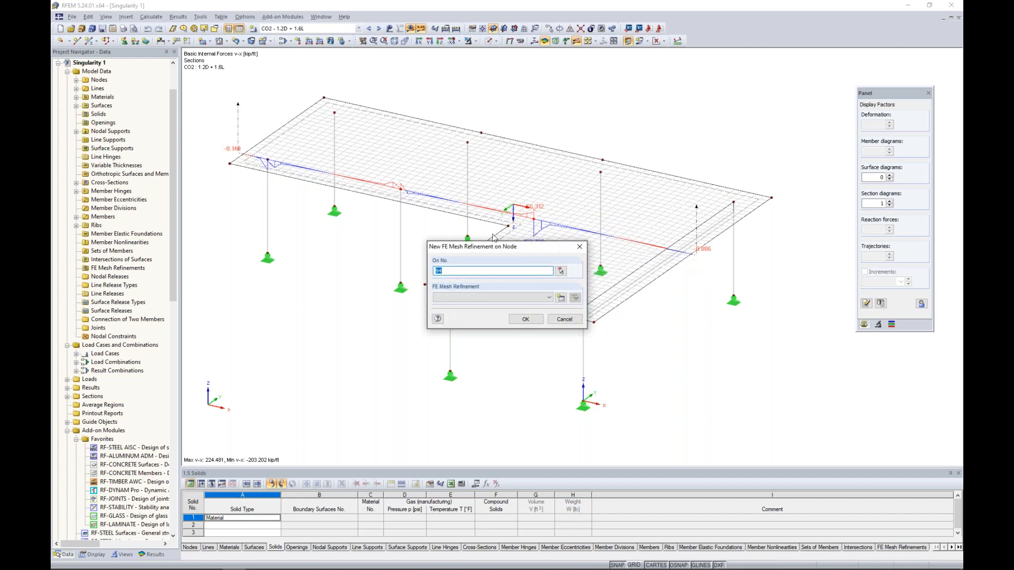
click(561, 299)
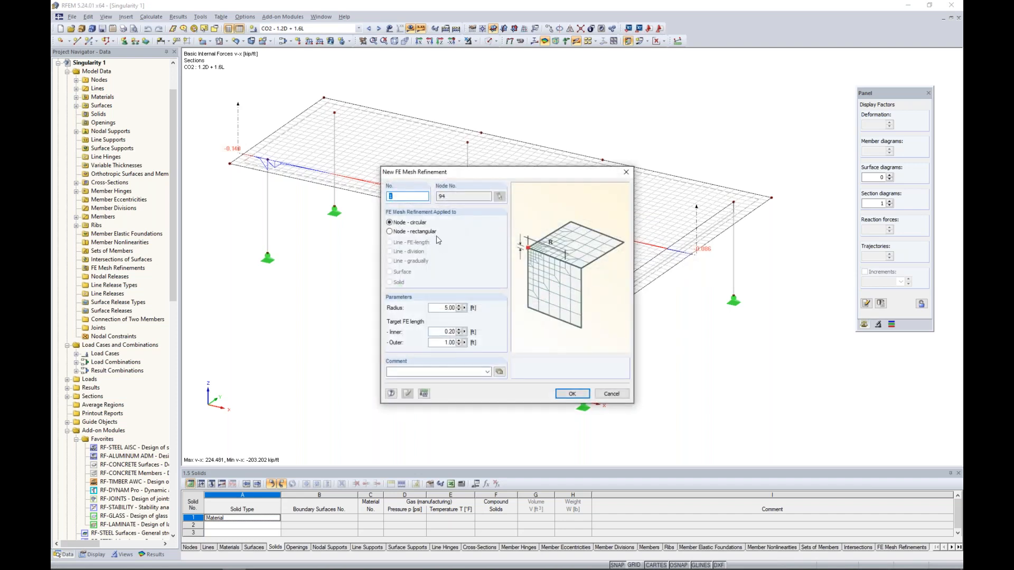
click(609, 397)
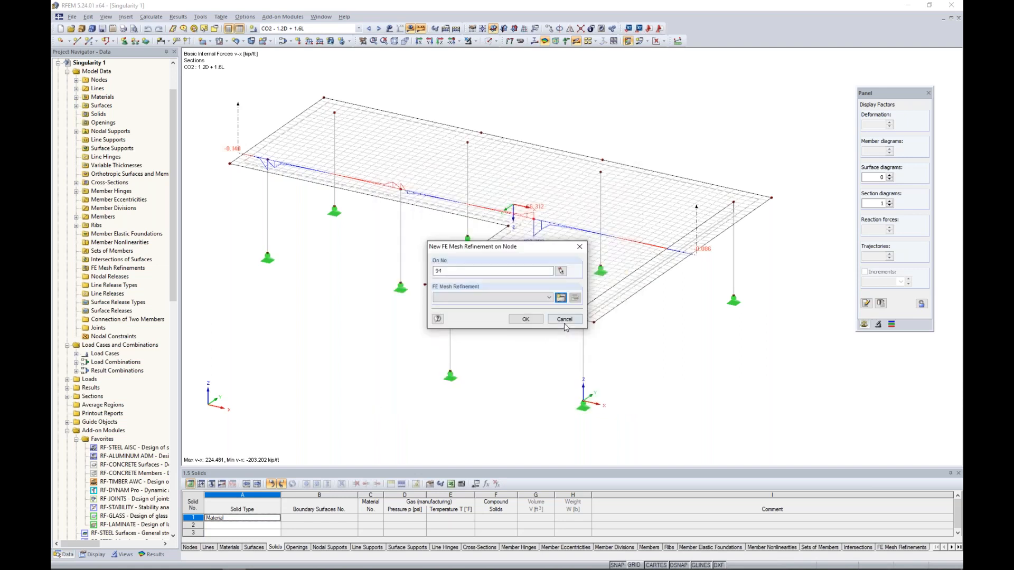
click(565, 321)
Enable adaptive mesh refinement in the FE mesh settings with an average error tolerance of 0.001 %.
click(151, 16)
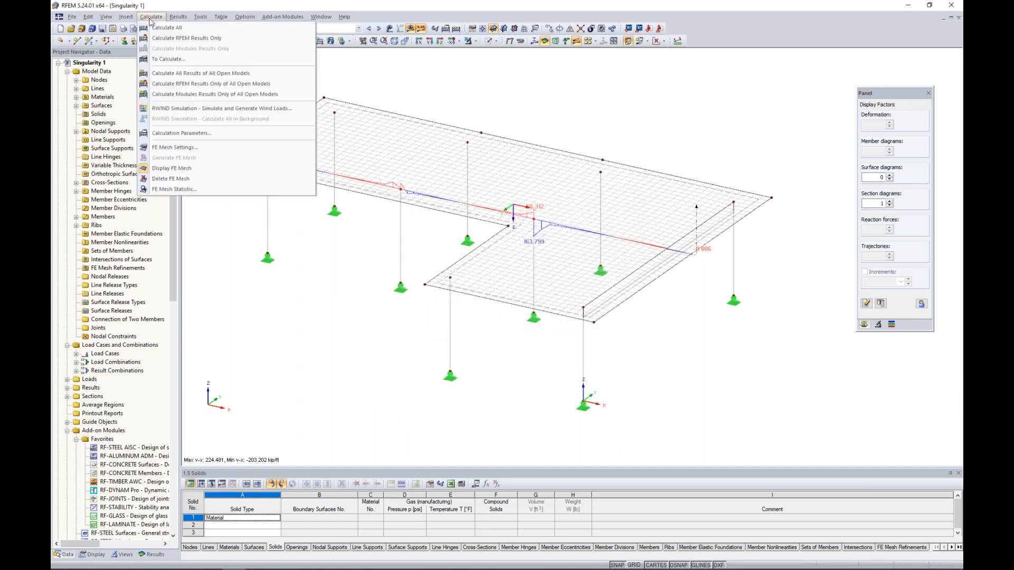
click(182, 148)
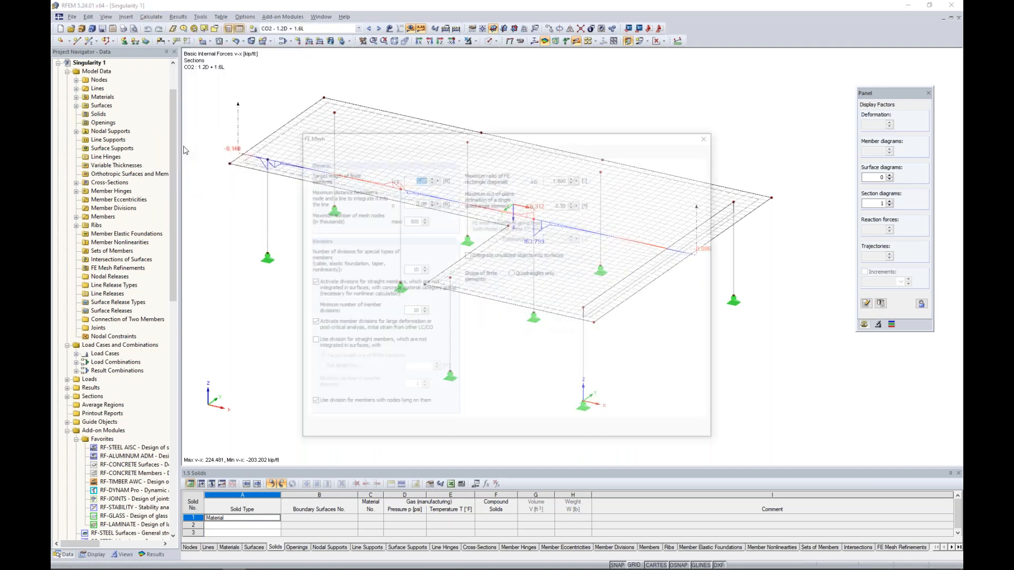
click(419, 151)
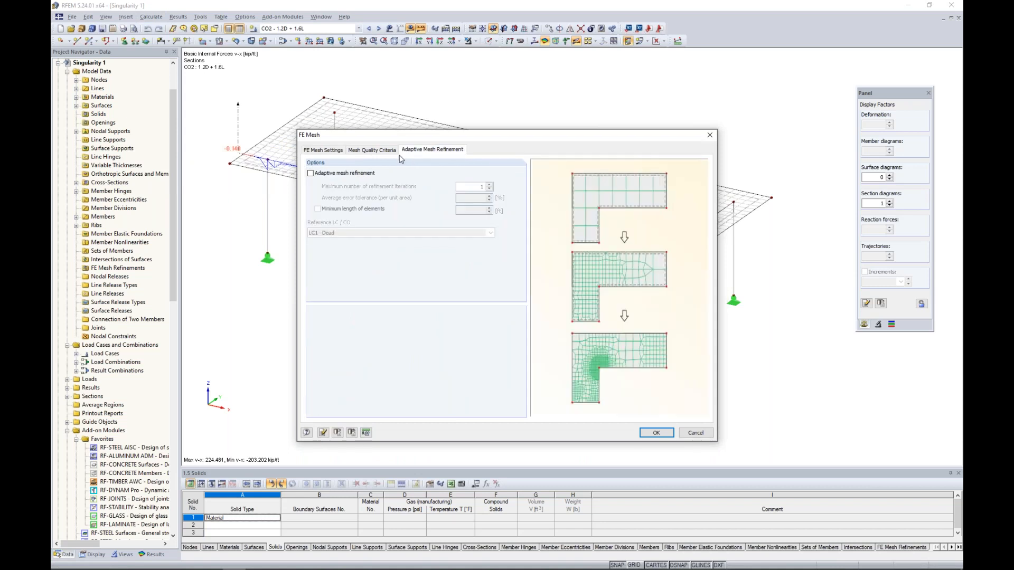
click(311, 173)
double_click(470, 198)
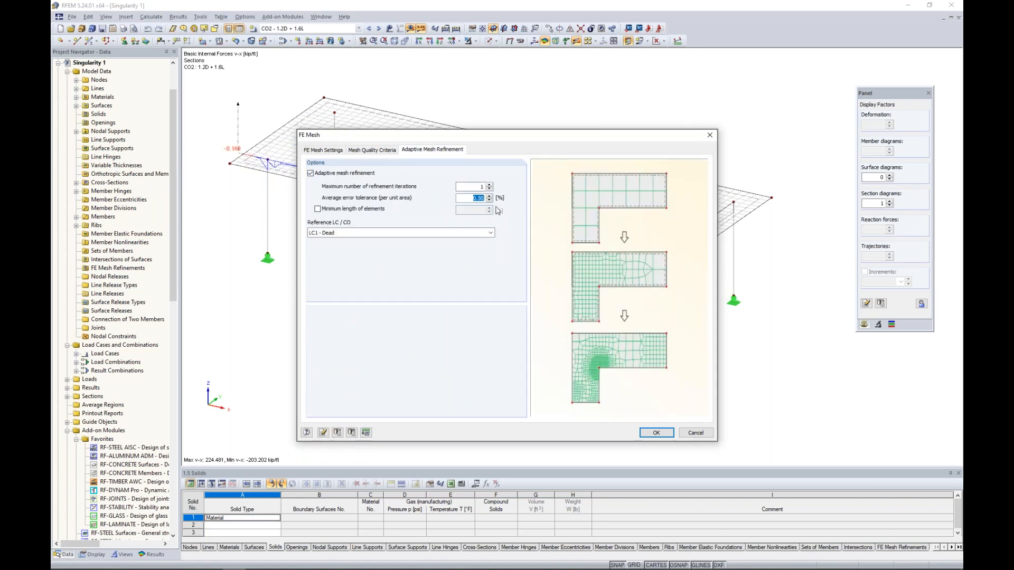
text(0.001)
click(664, 438)
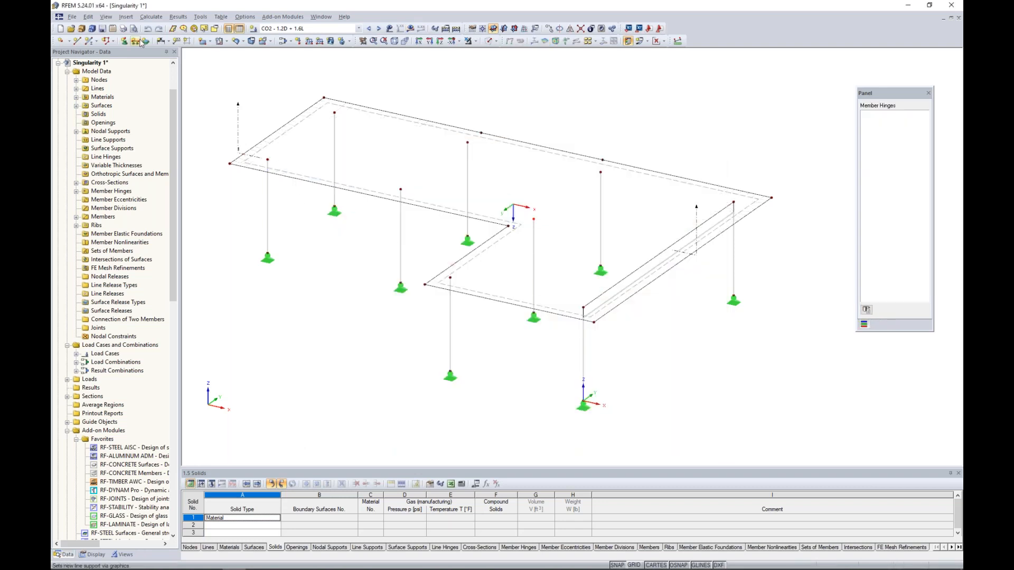
Generate the adaptively refined FE mesh and inspect it around the column by the re-entrant corner.
click(151, 17)
click(177, 158)
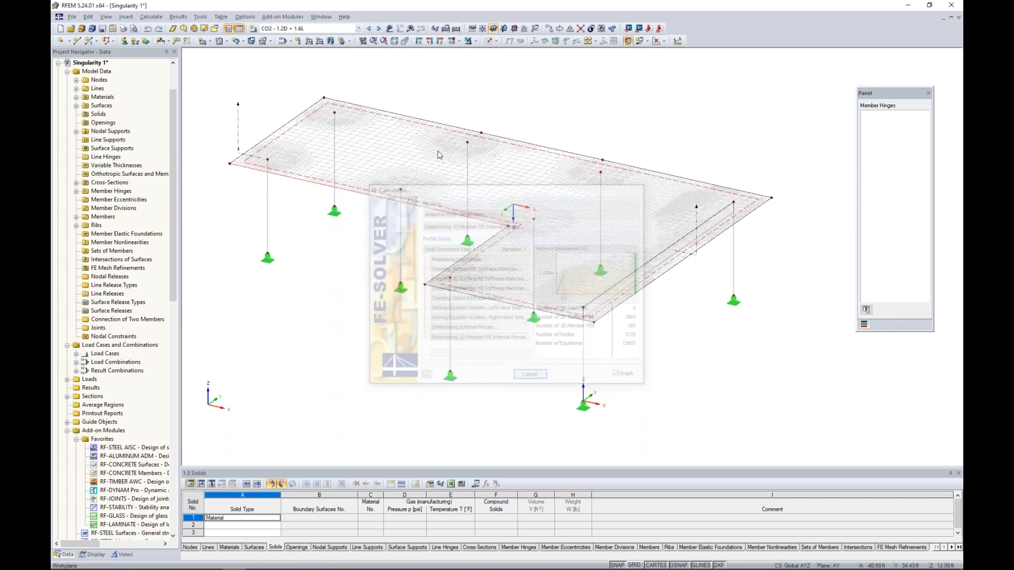
scroll(534, 230, up, 1)
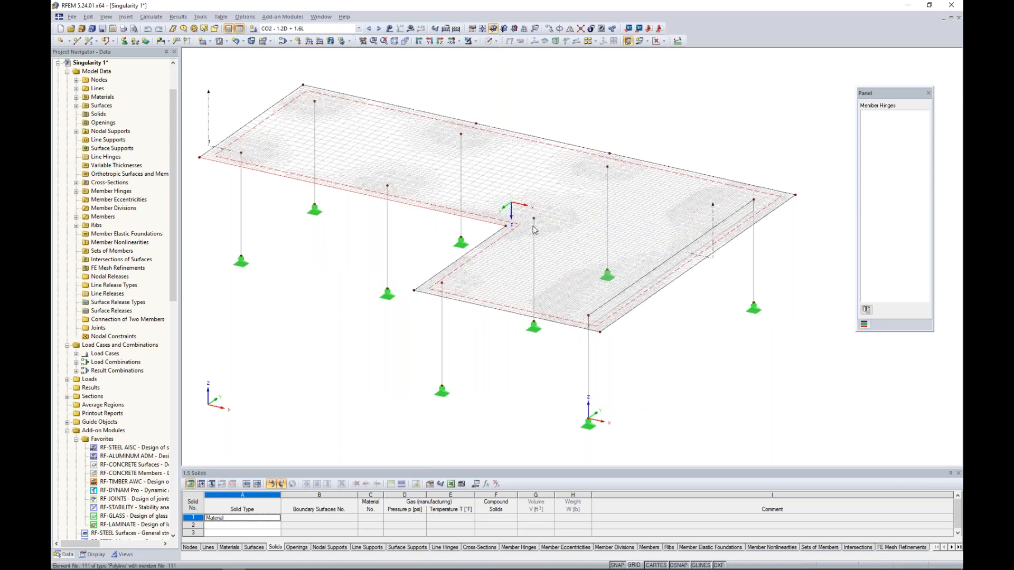
scroll(534, 230, up, 1)
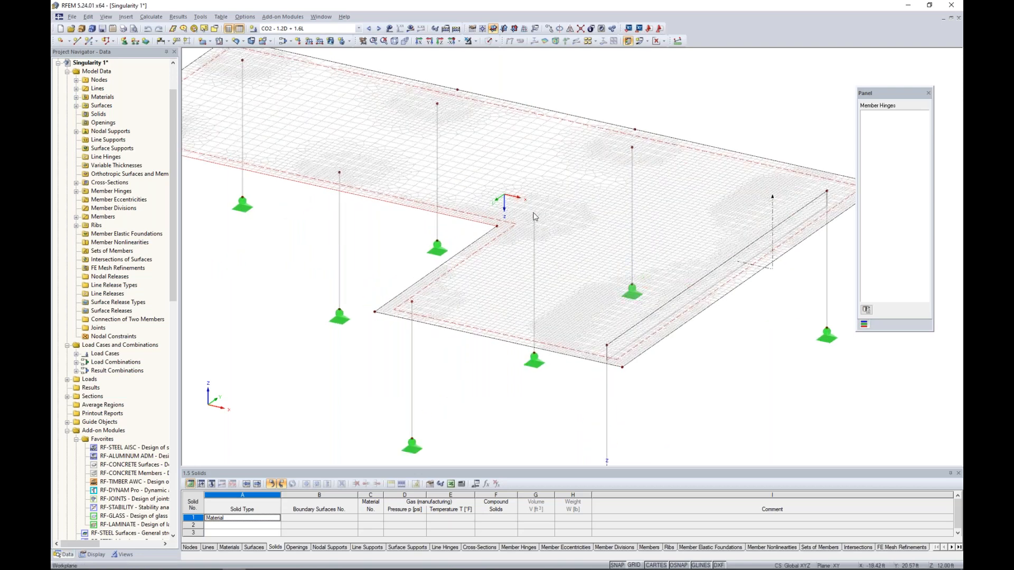
scroll(535, 217, up, 2)
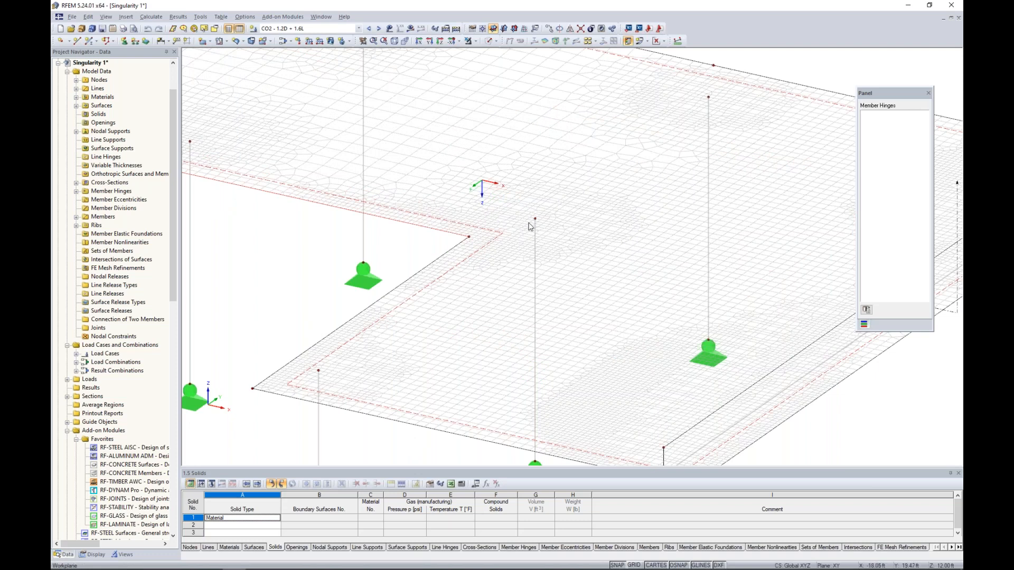
Calculate the CO2 results on the refined mesh and display the v-x section diagram for the whole slab.
click(410, 29)
click(490, 304)
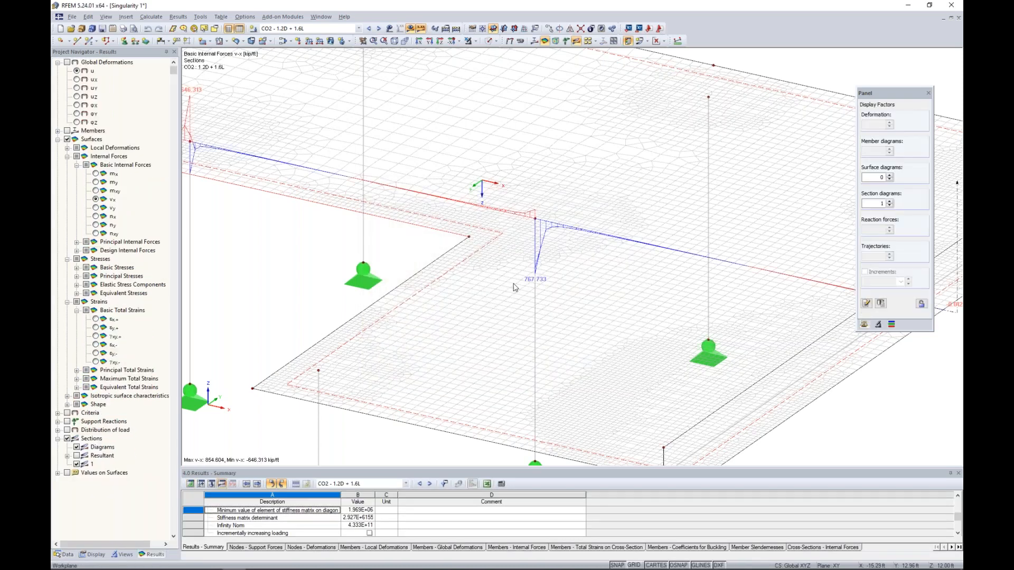
scroll(519, 286, down, 5)
middle_drag(518, 286, 535, 293)
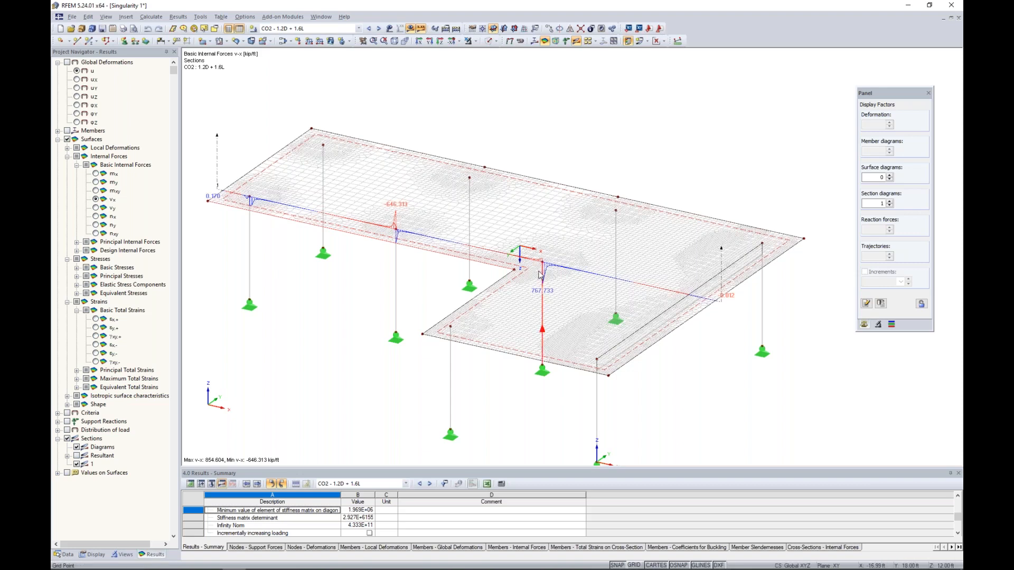
Start a new average region on surface 1, centred on the top node of the column by the re-entrant corner.
click(65, 554)
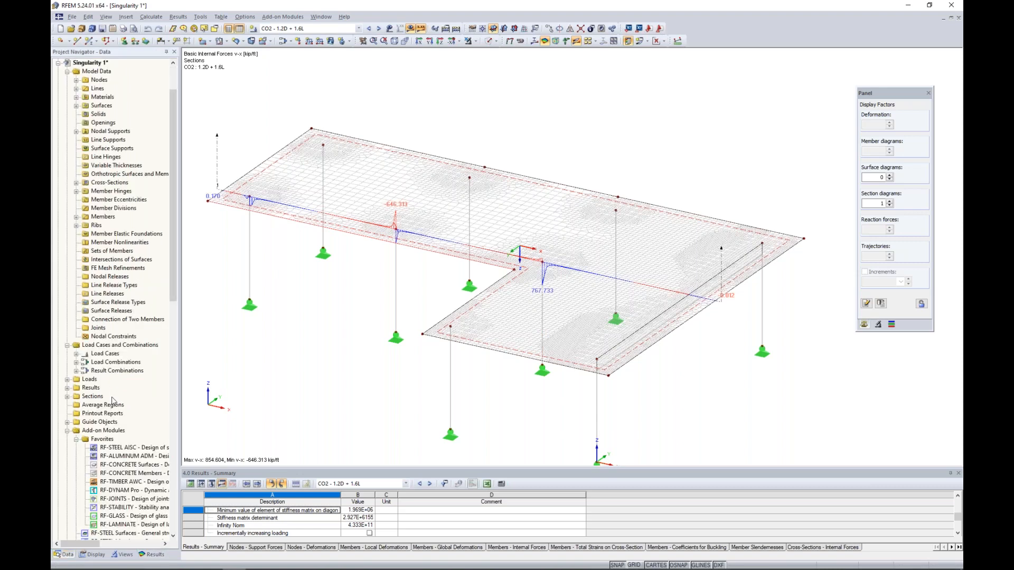
right_click(110, 408)
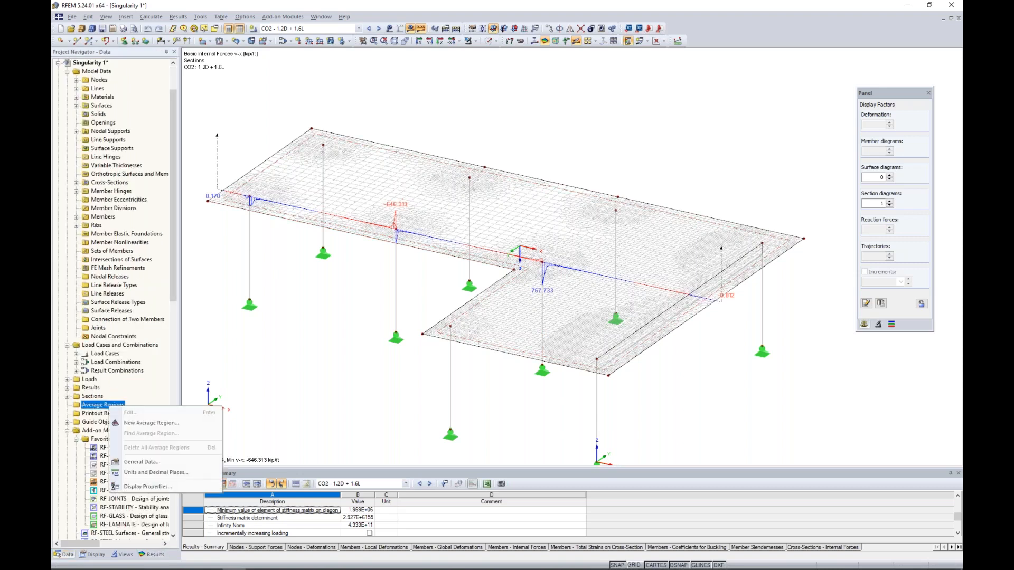
click(144, 425)
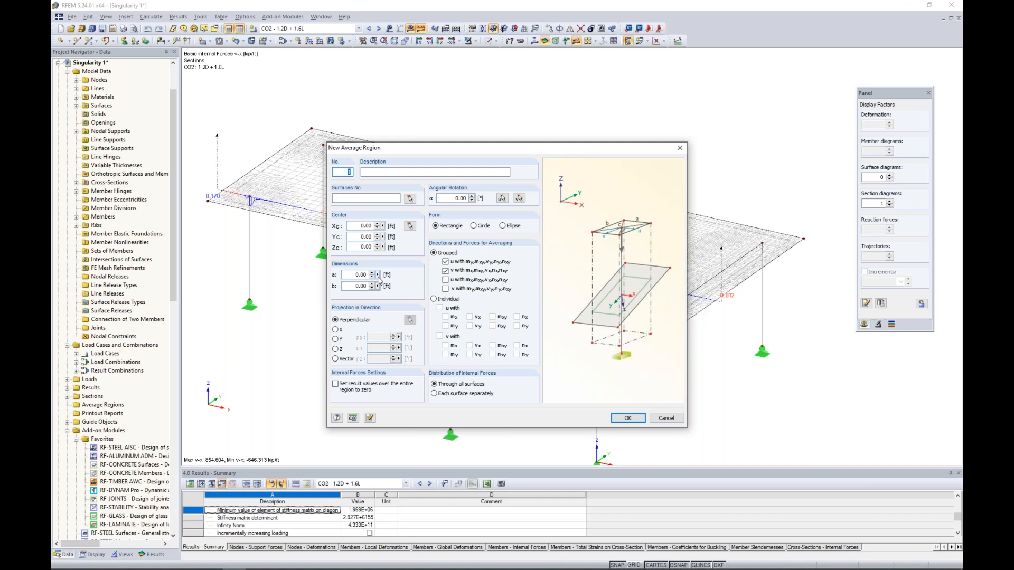
click(354, 199)
click(409, 226)
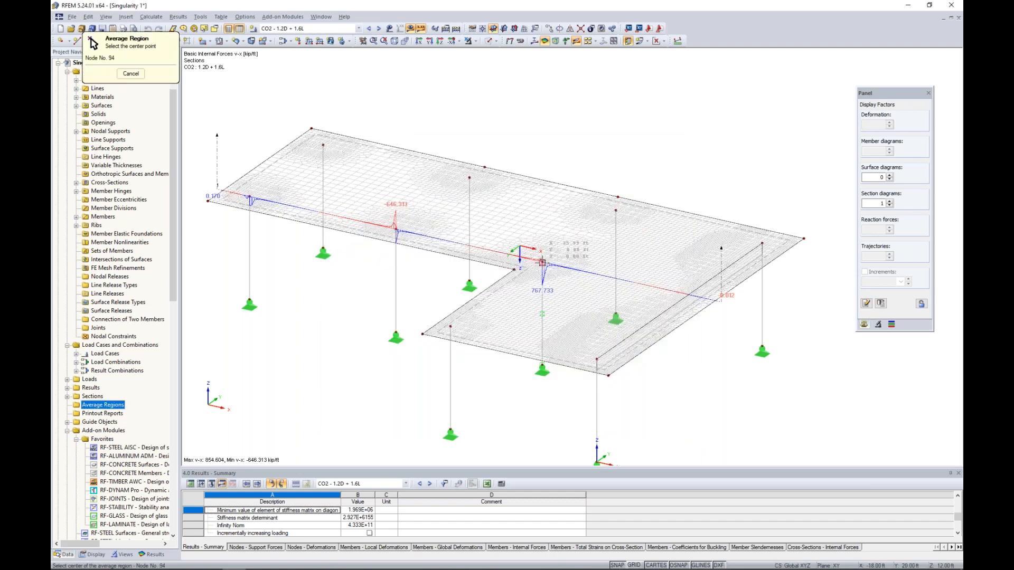
click(542, 262)
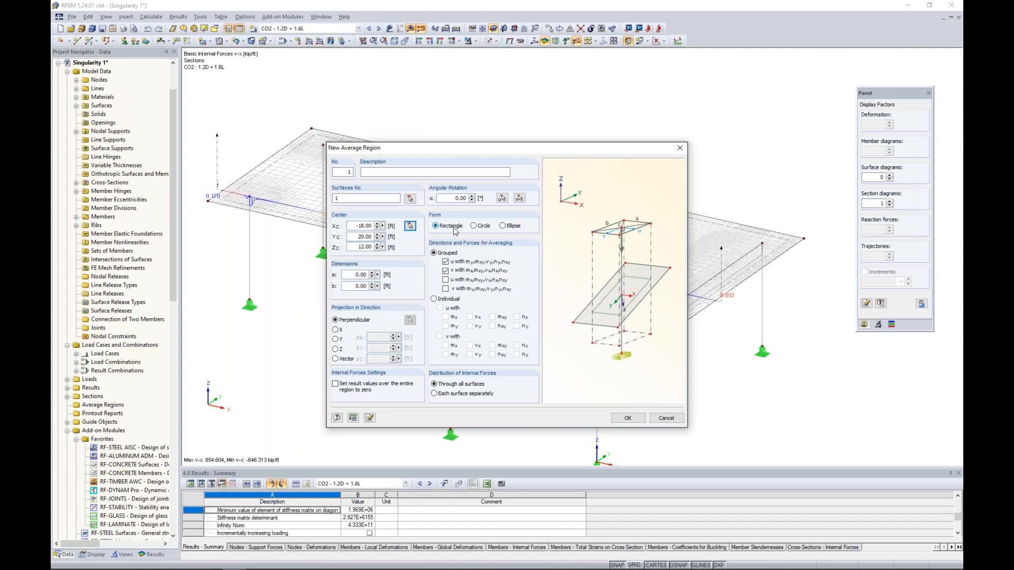
Size the rectangular average region 1.5 by 1.5 ft, average all grouped forces in both u and v directions, and create it.
double_click(357, 275)
text(1.5)
key(Tab)
text(1.5)
key(Tab)
click(445, 280)
click(445, 289)
click(625, 419)
Place identical average regions at the other two columns along the section line.
scroll(542, 284, up, 5)
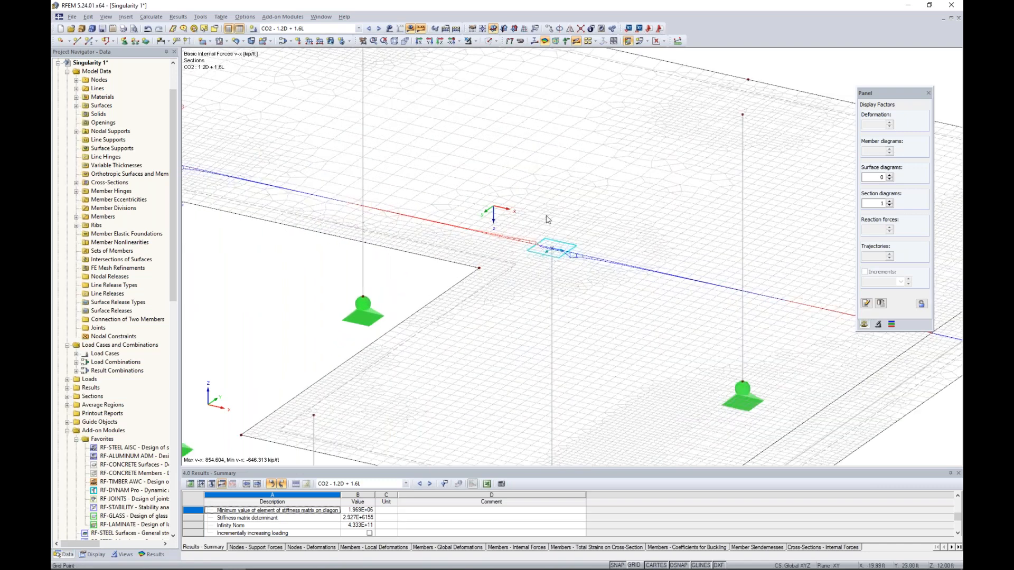
scroll(554, 271, down, 1)
scroll(555, 271, down, 1)
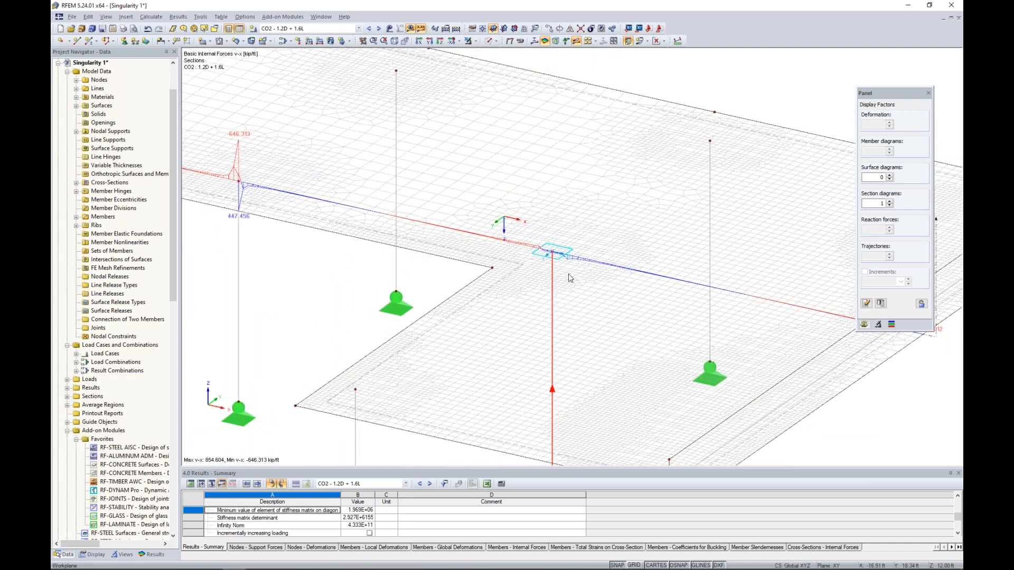
scroll(544, 250, down, 3)
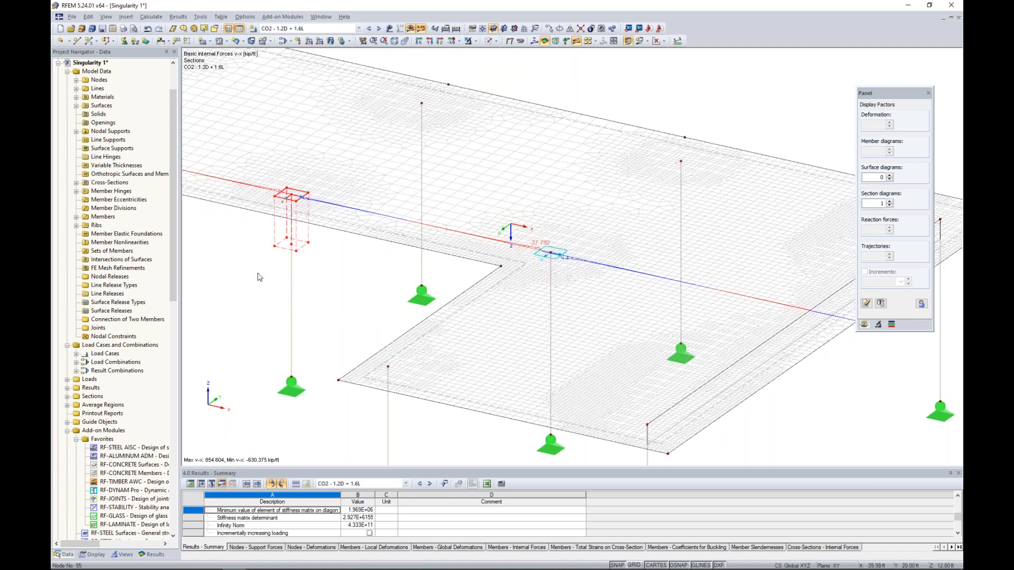
mouse_move(544, 345)
middle_down()
mouse_move(474, 329)
mouse_move(581, 383)
middle_up()
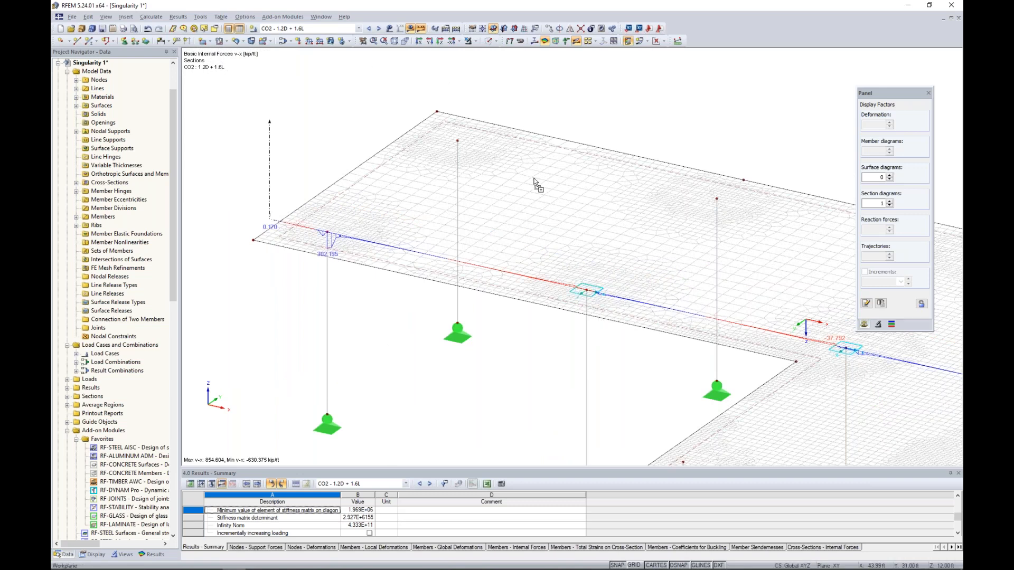
click(326, 232)
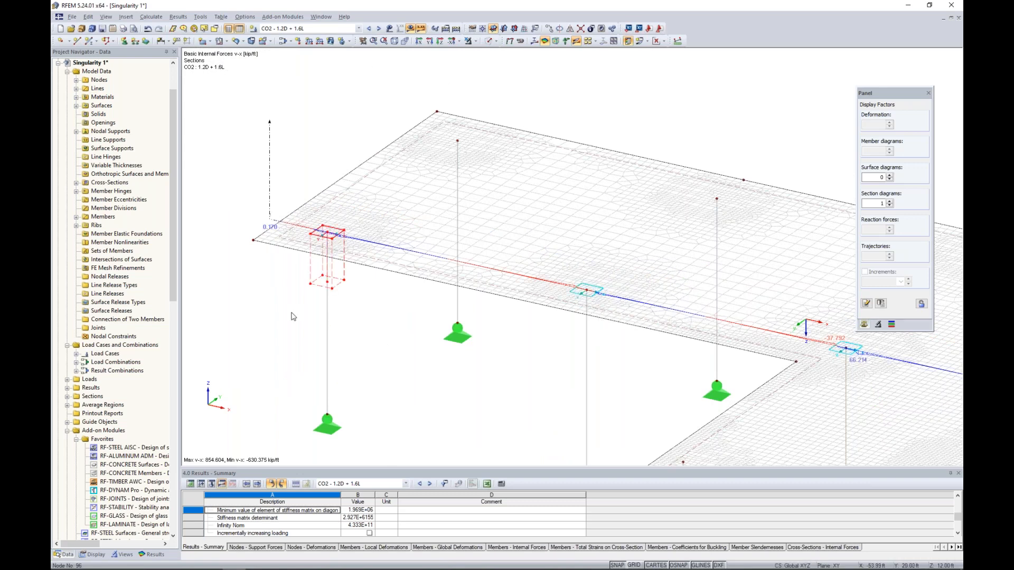
click(294, 317)
scroll(502, 321, down, 2)
middle_drag(529, 370, 693, 304)
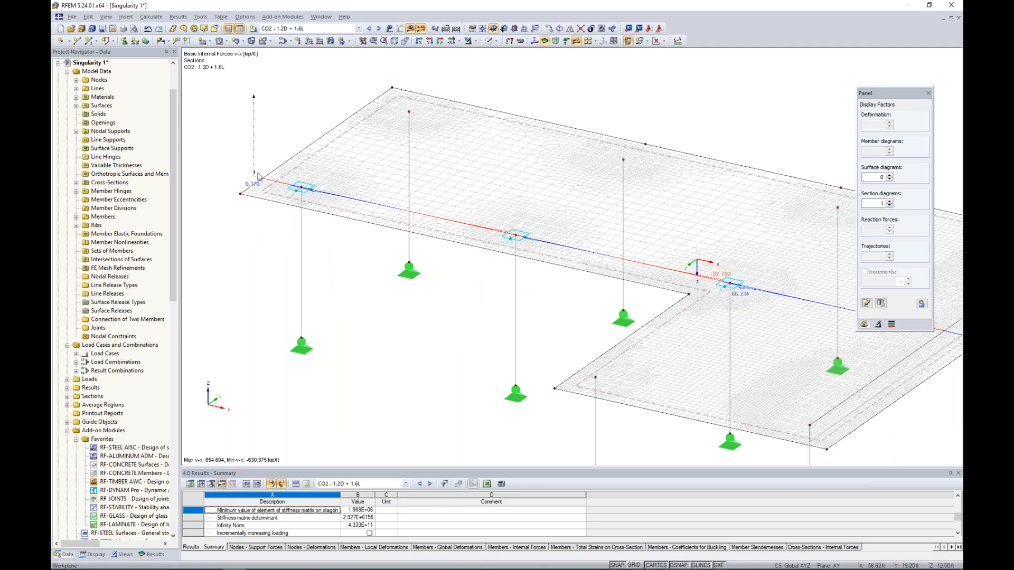
Open the result diagrams for the section through the averaged columns.
right_click(254, 144)
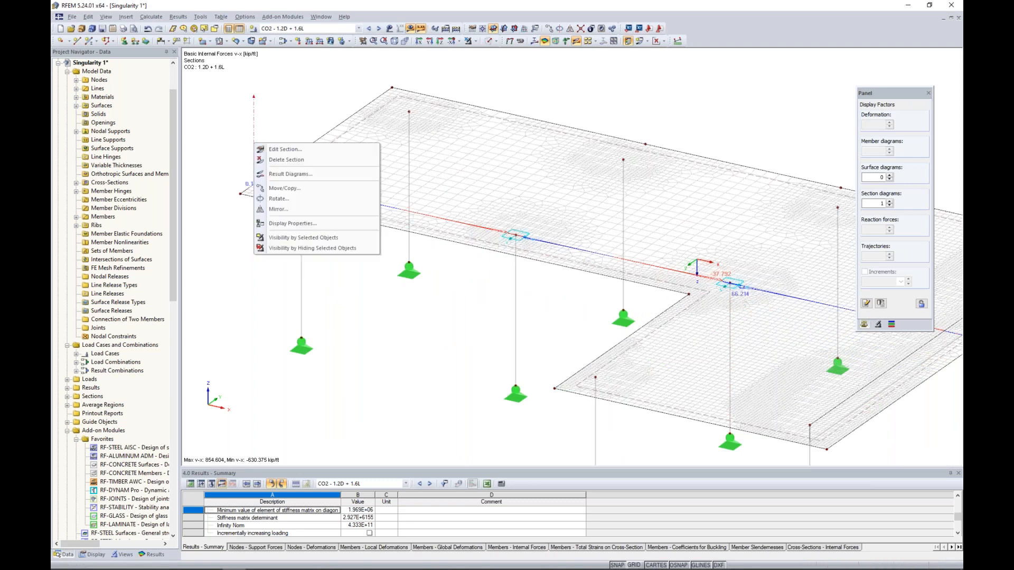
click(275, 177)
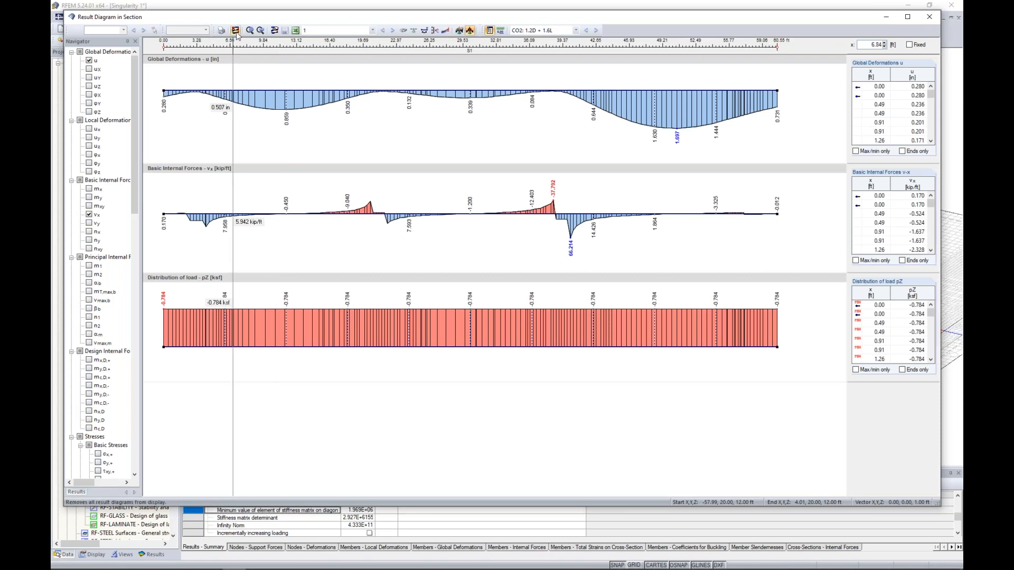
Clear the section's current result diagrams and display the basic internal forces mx, my, vx and vy instead.
click(235, 30)
click(89, 188)
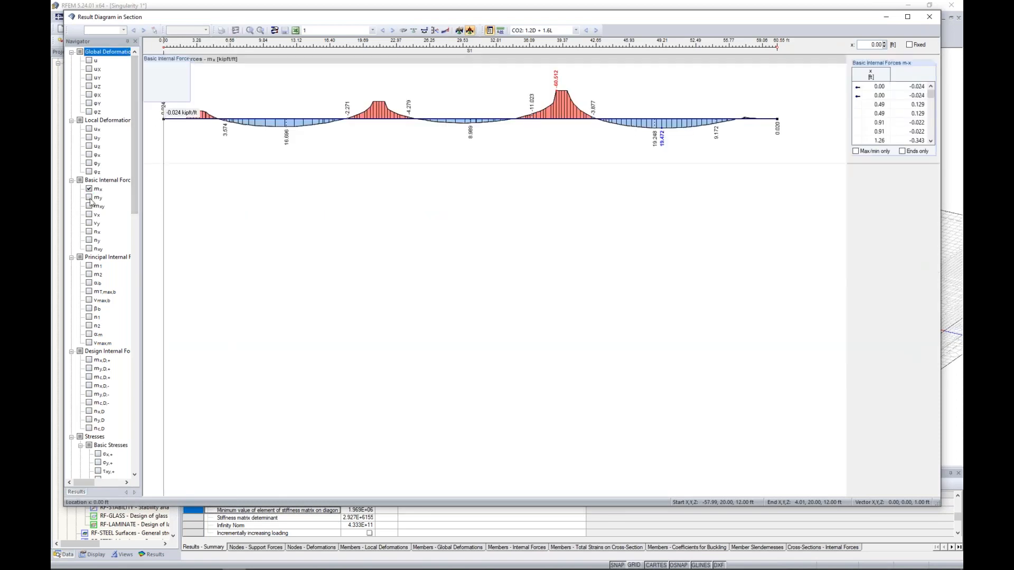
click(89, 197)
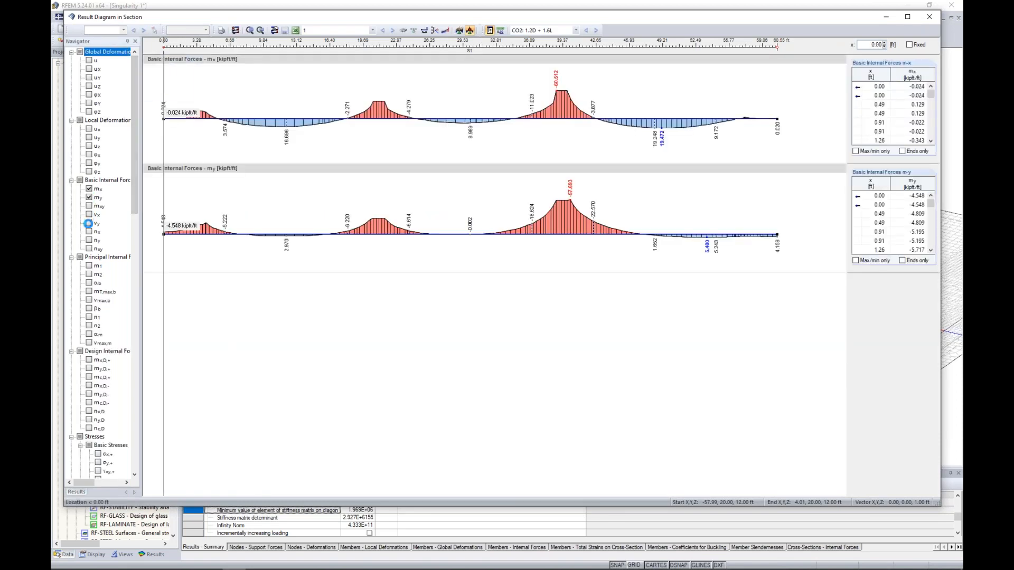
click(89, 215)
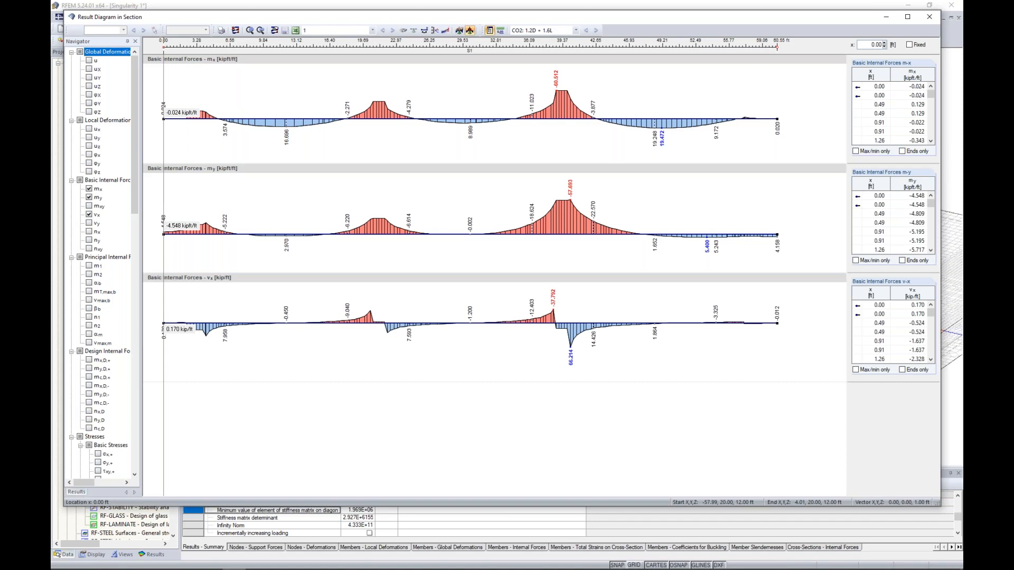
click(89, 223)
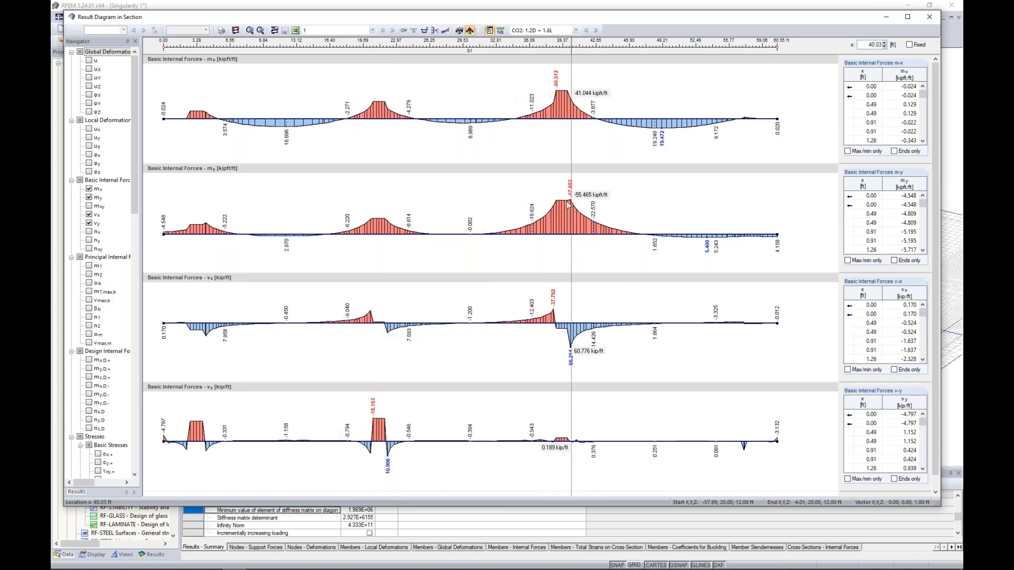
Close the section result diagrams and switch to the Singularity 2 model.
click(929, 17)
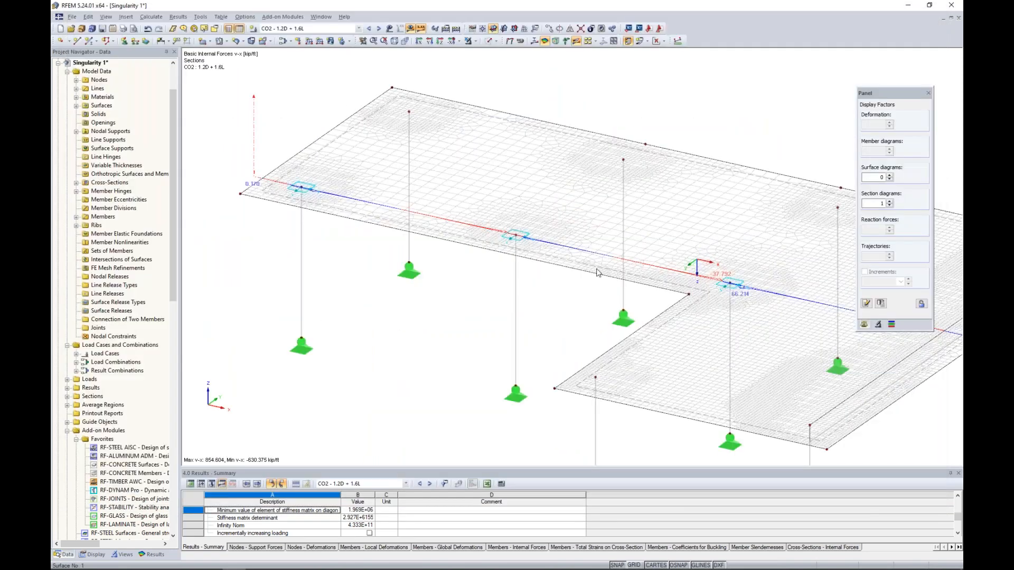
scroll(500, 296, down, 2)
middle_drag(481, 275, 444, 243)
scroll(446, 245, down, 1)
scroll(453, 254, down, 1)
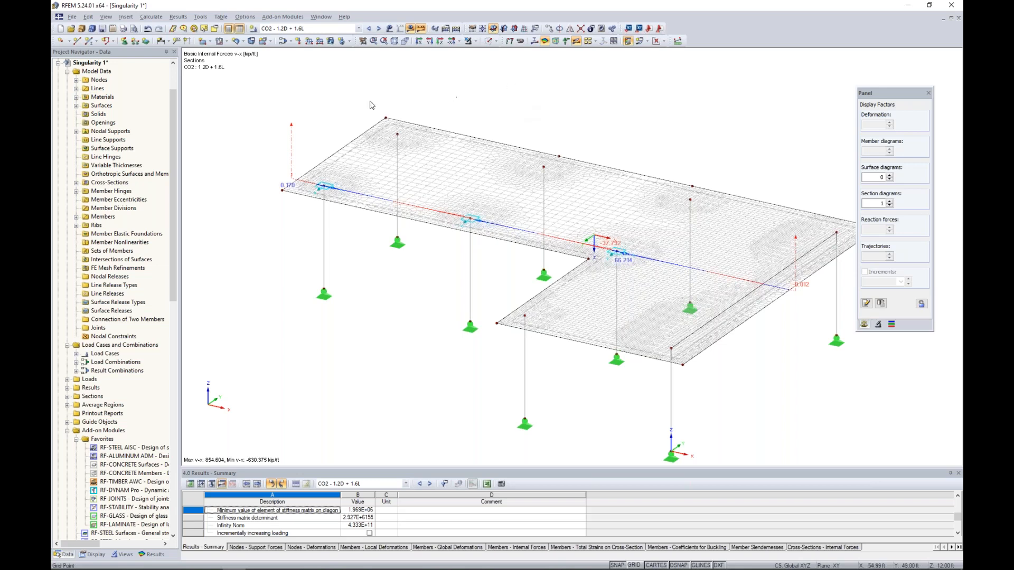
click(328, 19)
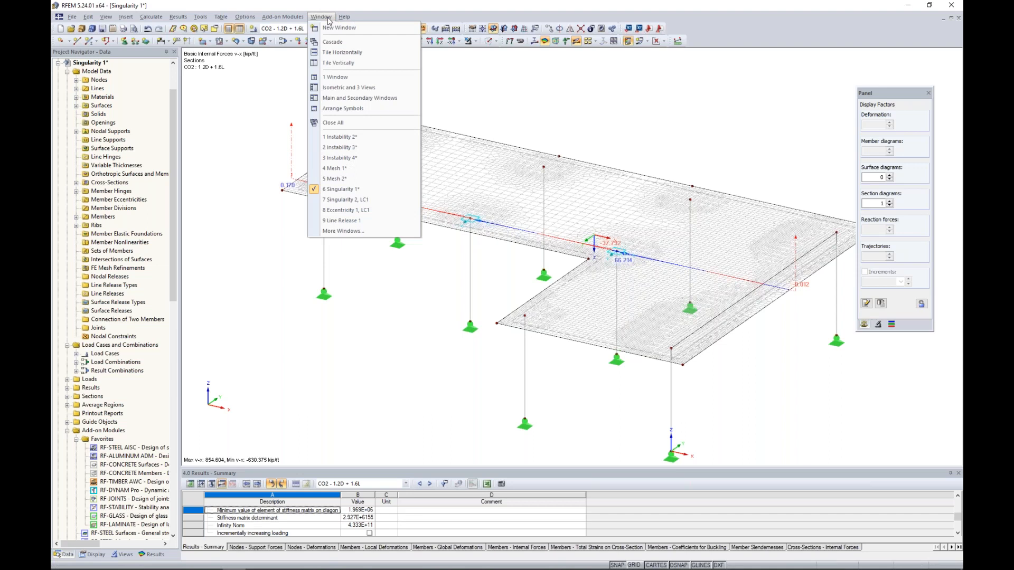
click(355, 201)
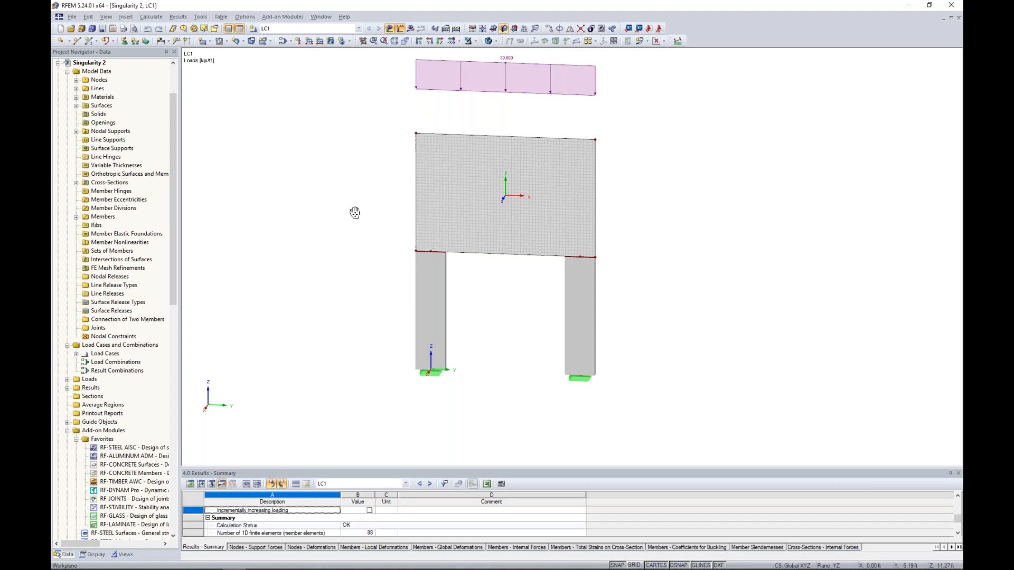
middle_drag(351, 210, 354, 234)
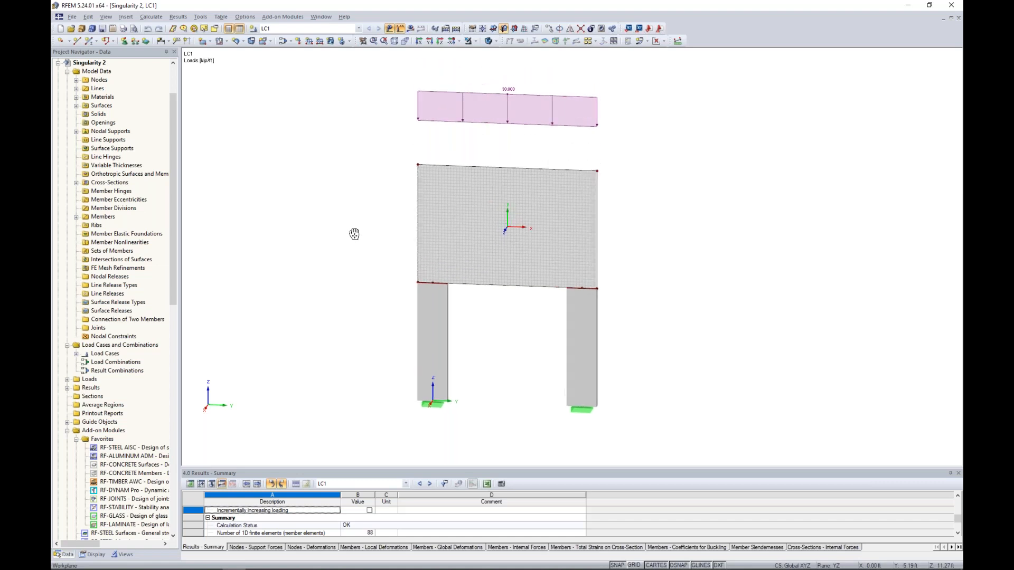
Review the wall surface's thickness and material, and the cross-section of the column at the origin.
double_click(470, 235)
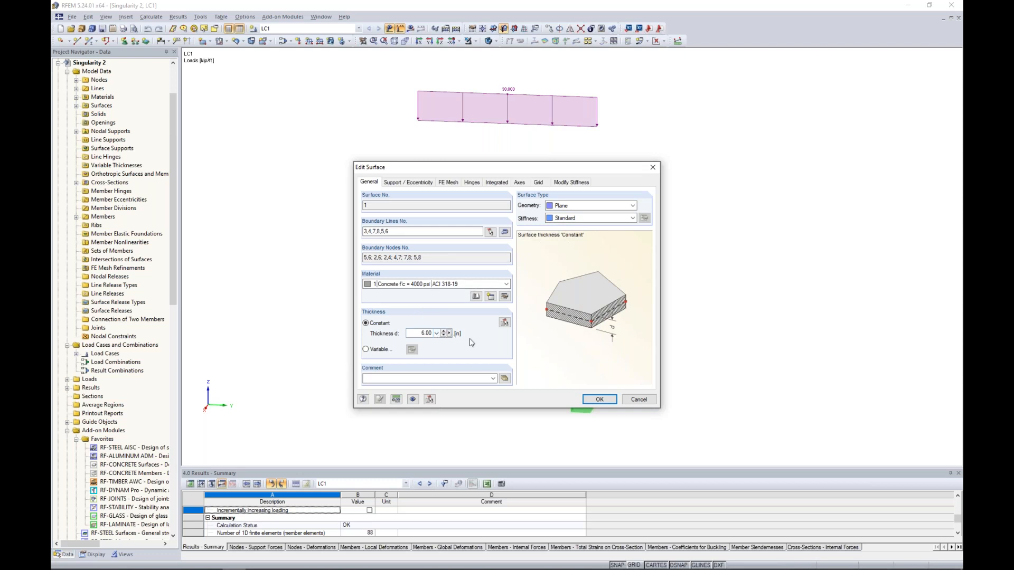
click(599, 399)
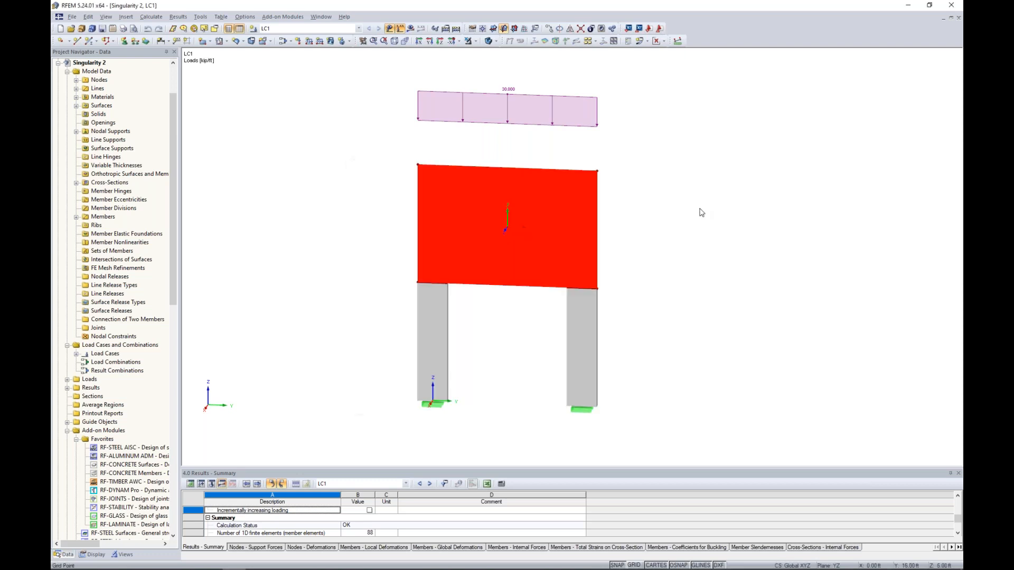
click(547, 78)
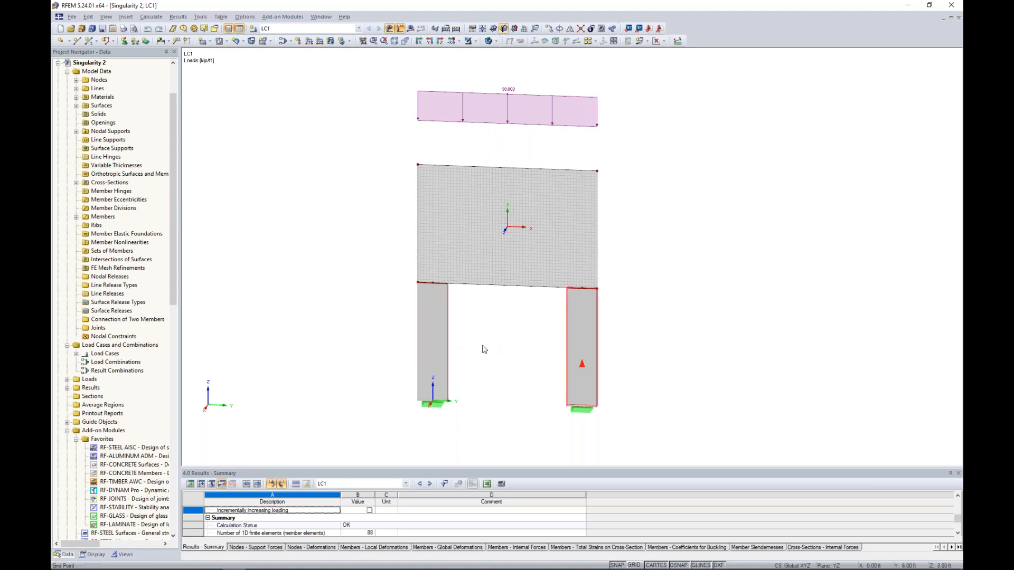
click(442, 347)
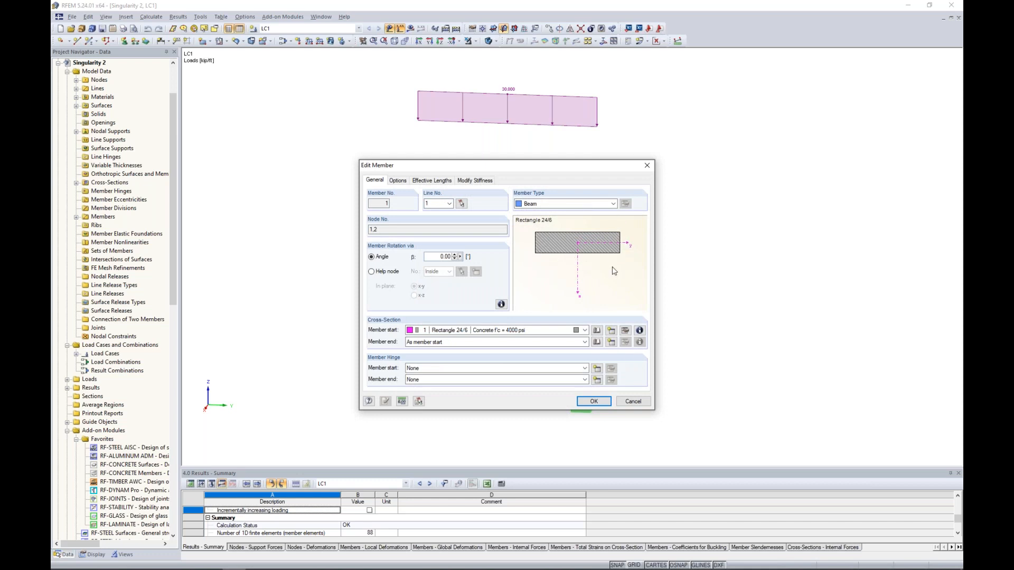
click(638, 403)
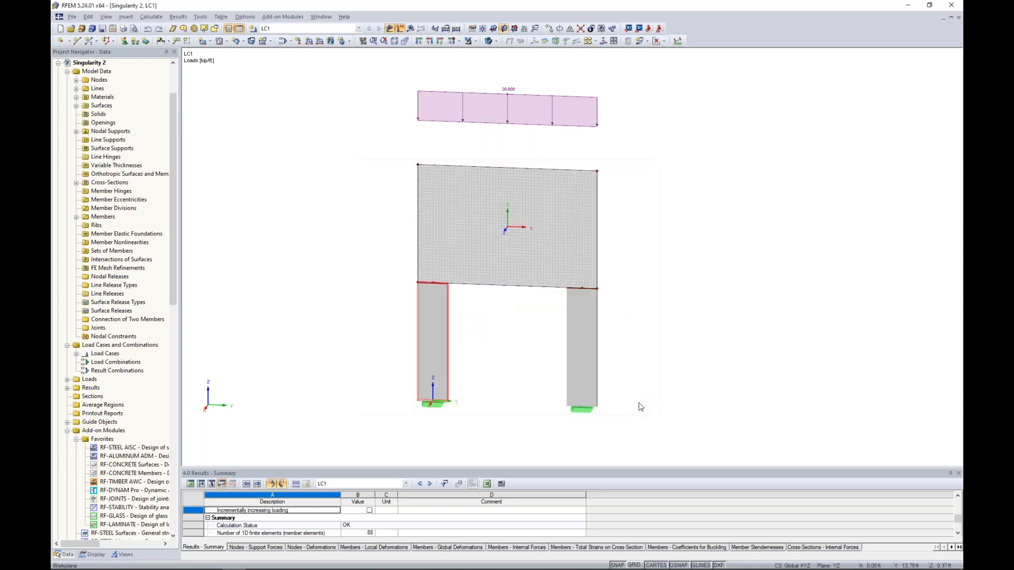
Display the model as a wireframe and examine the node joining the column at the origin to the wall.
click(496, 41)
click(502, 53)
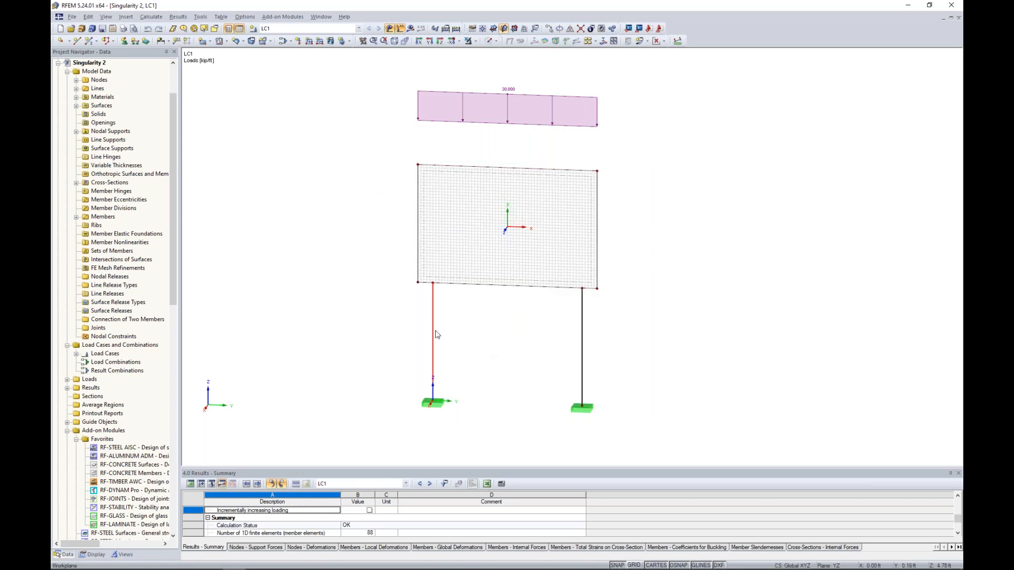
scroll(437, 334, up, 2)
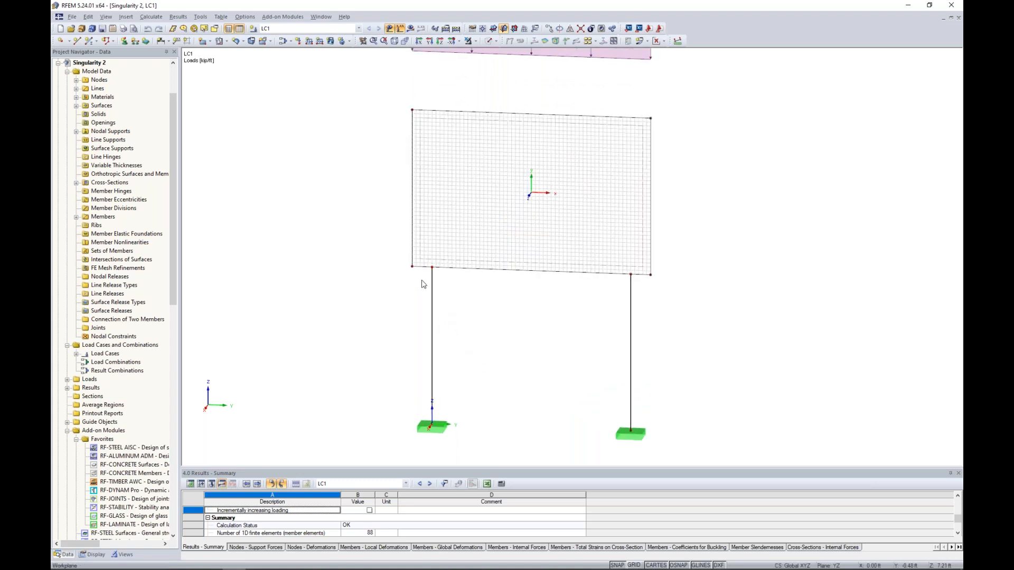
scroll(453, 257, up, 4)
scroll(452, 256, up, 1)
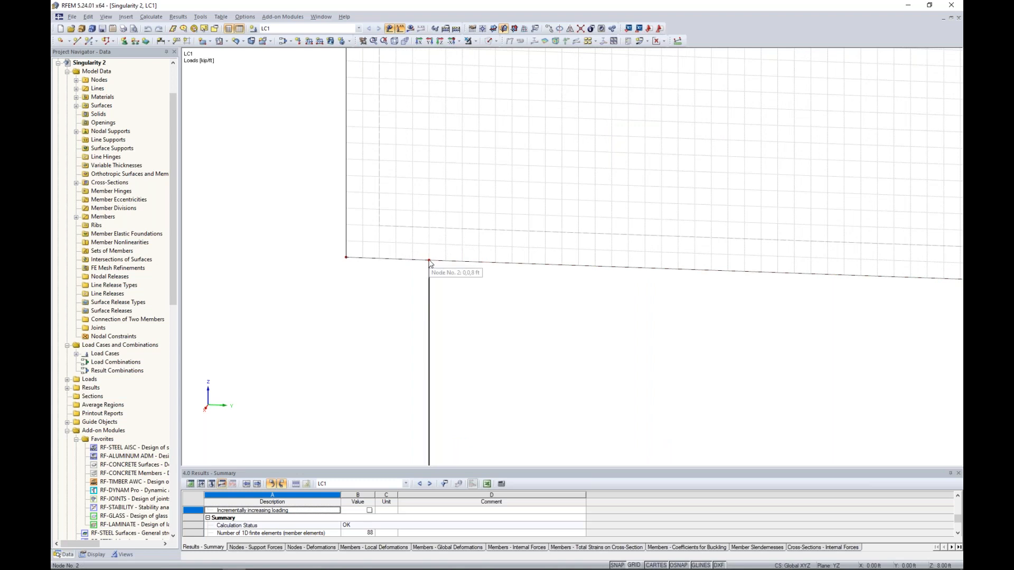
scroll(429, 262, down, 6)
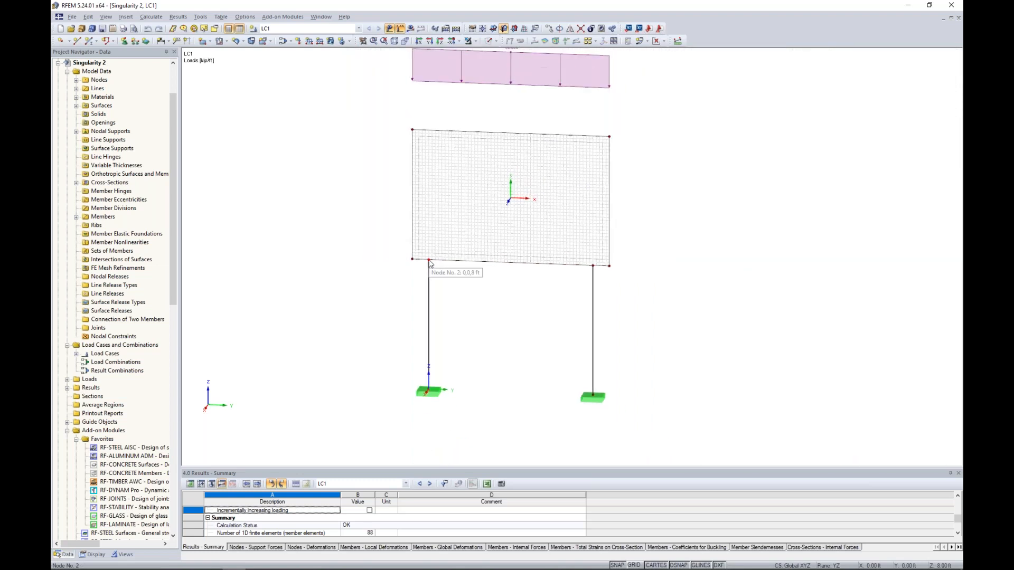
middle_drag(496, 288, 455, 320)
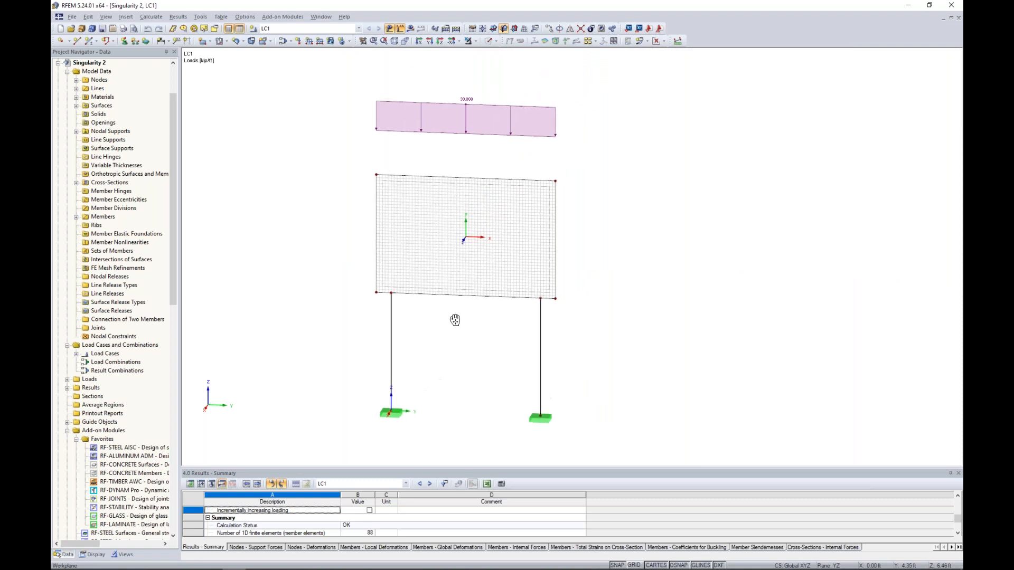
Show the LC1 results and examine the wall's global deformations u where the columns meet its lower edge.
click(412, 29)
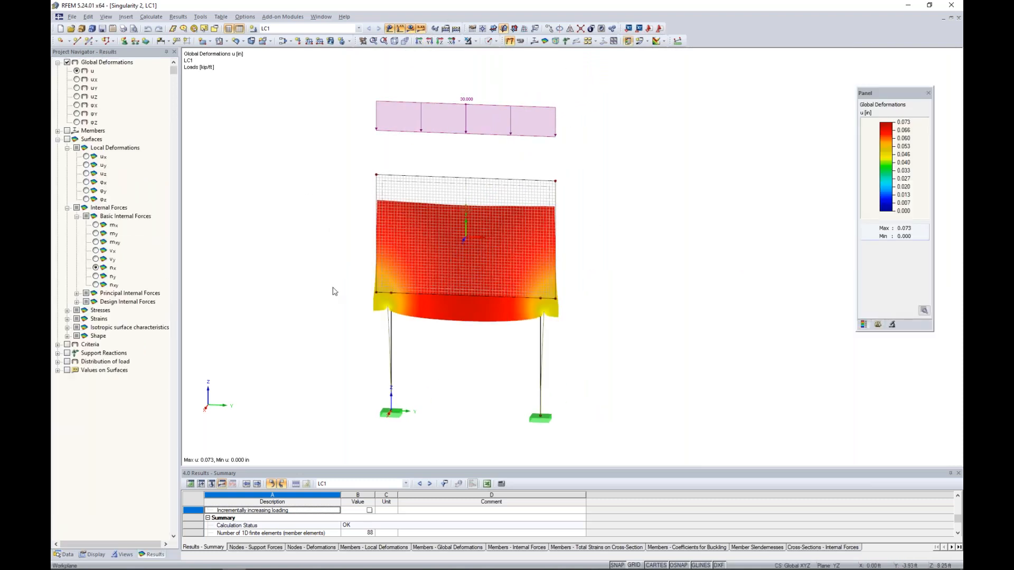
middle_drag(335, 289, 341, 232)
scroll(393, 266, up, 1)
scroll(394, 266, up, 4)
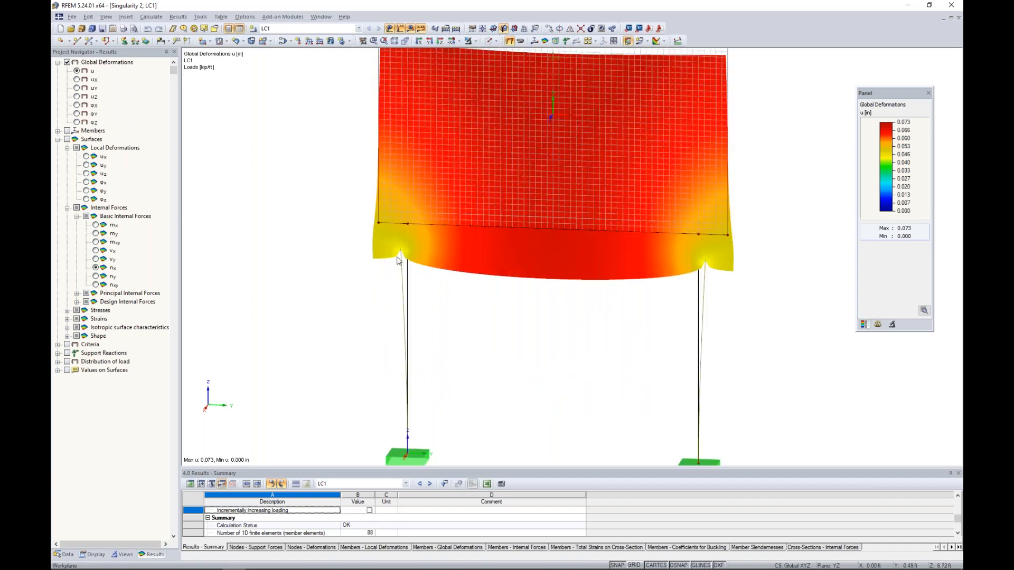
middle_drag(451, 303, 503, 299)
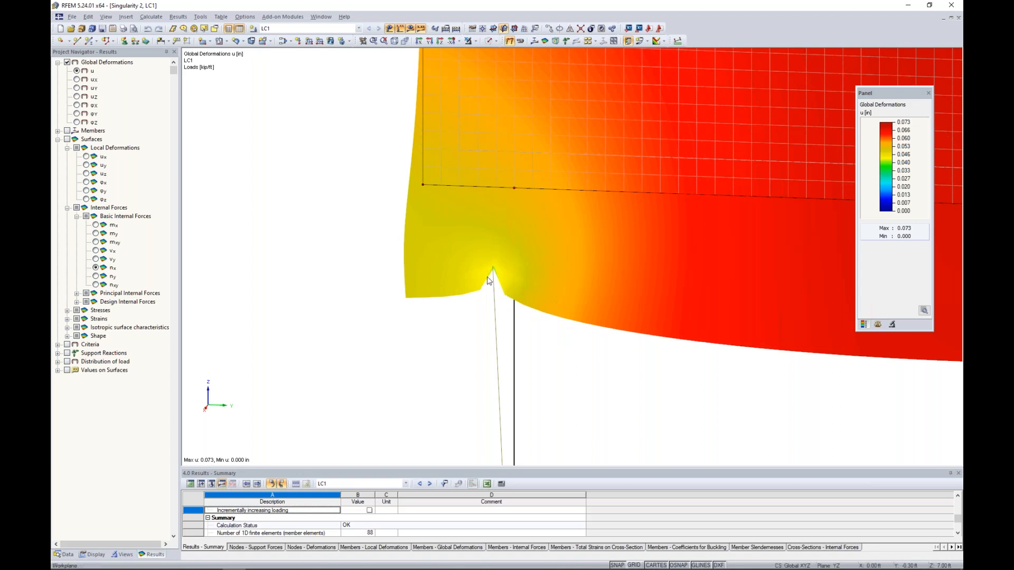
scroll(488, 280, down, 5)
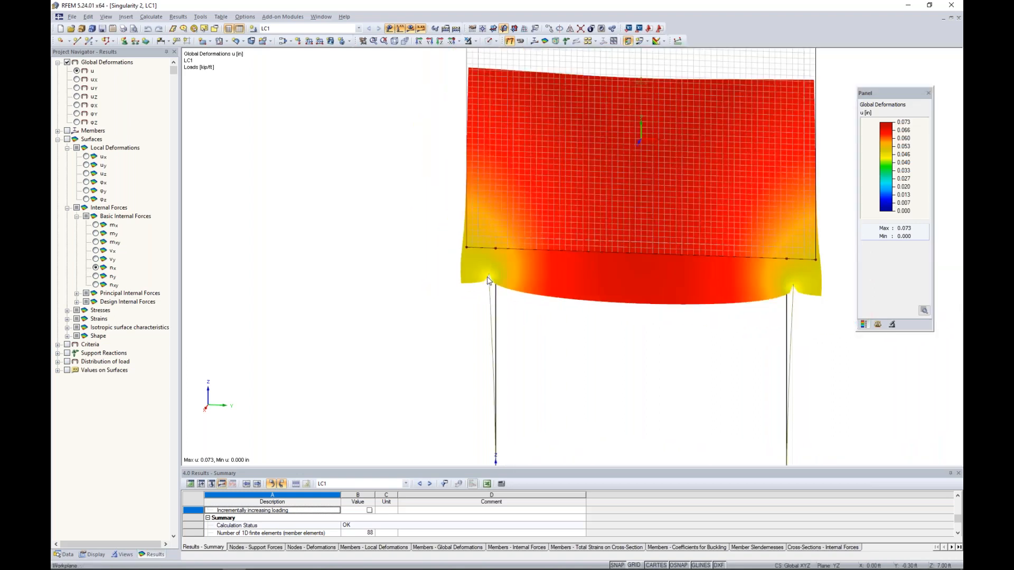
middle_drag(518, 304, 482, 301)
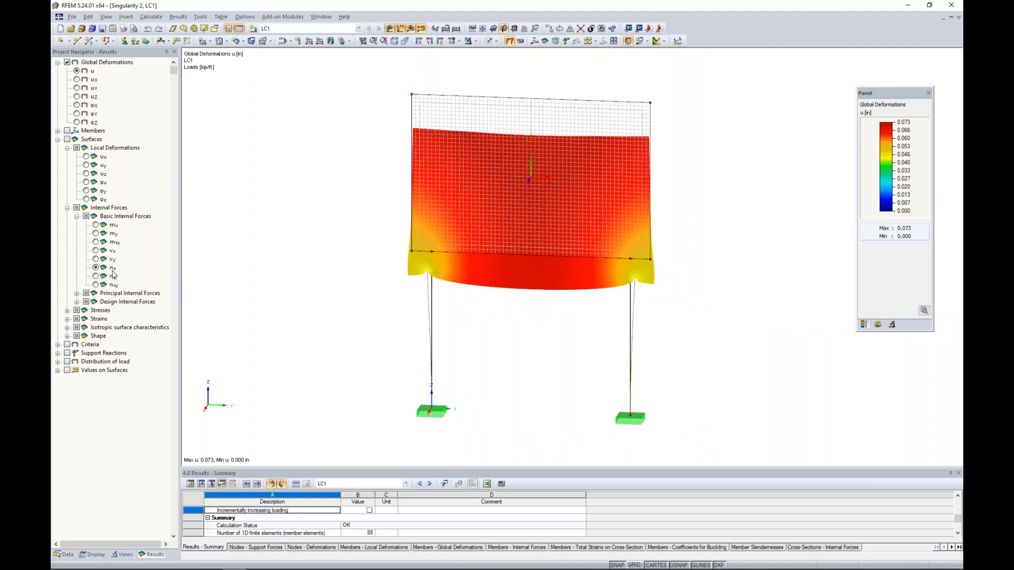
Display the basic internal force ny on the wall and examine its concentration at the column-to-wall connection.
click(94, 278)
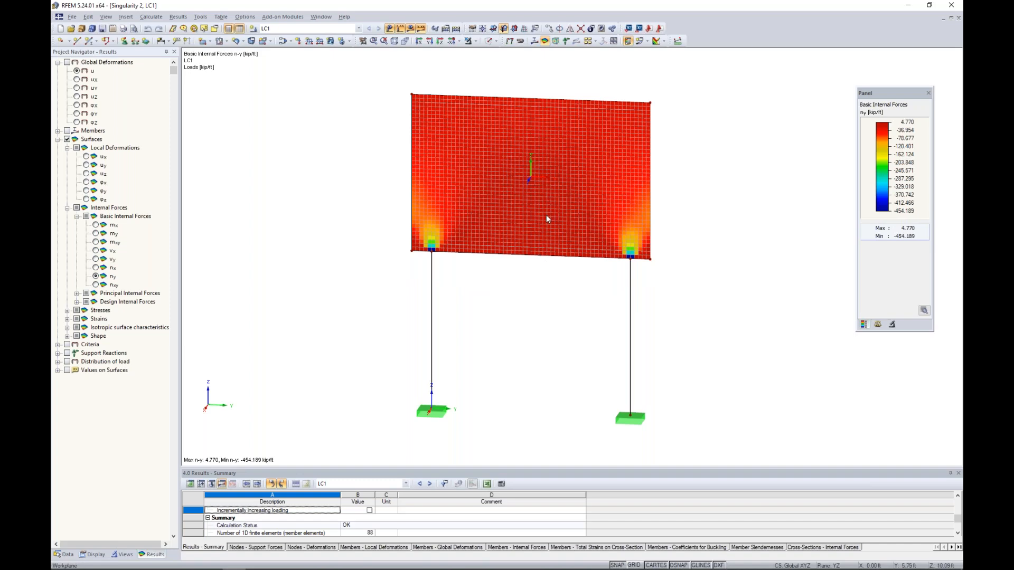
scroll(431, 251, up, 5)
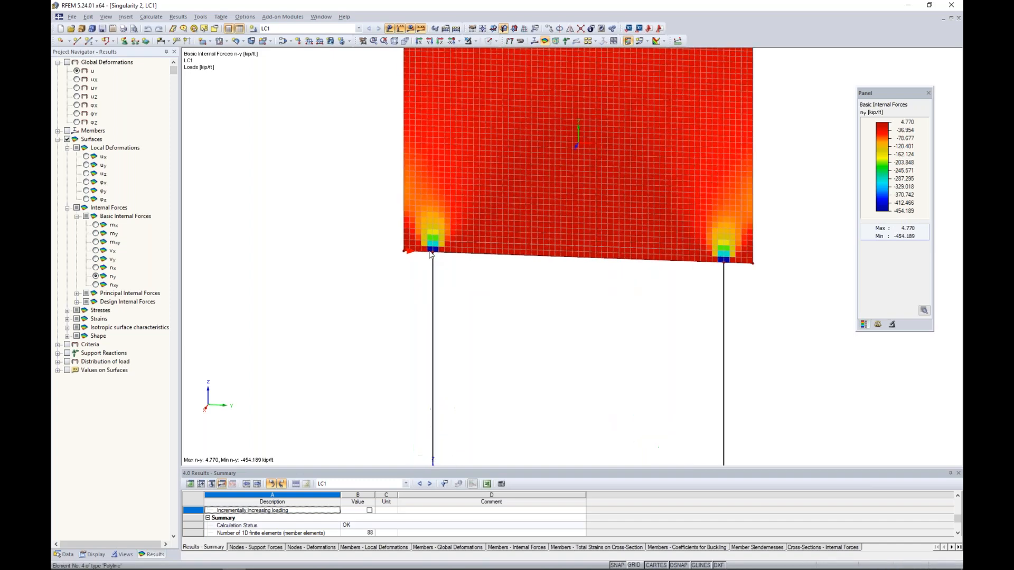
scroll(430, 254, up, 1)
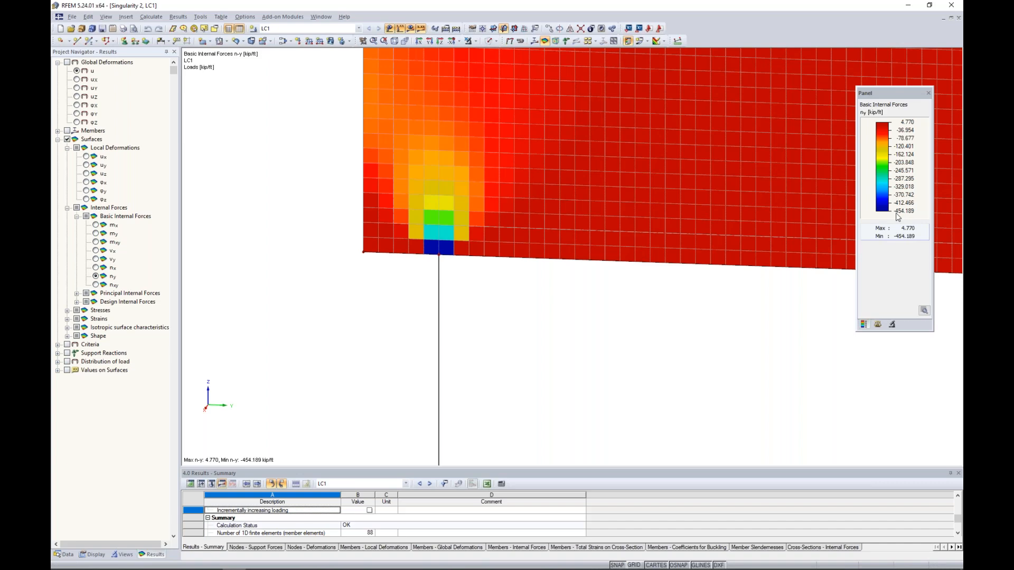
scroll(477, 299, down, 5)
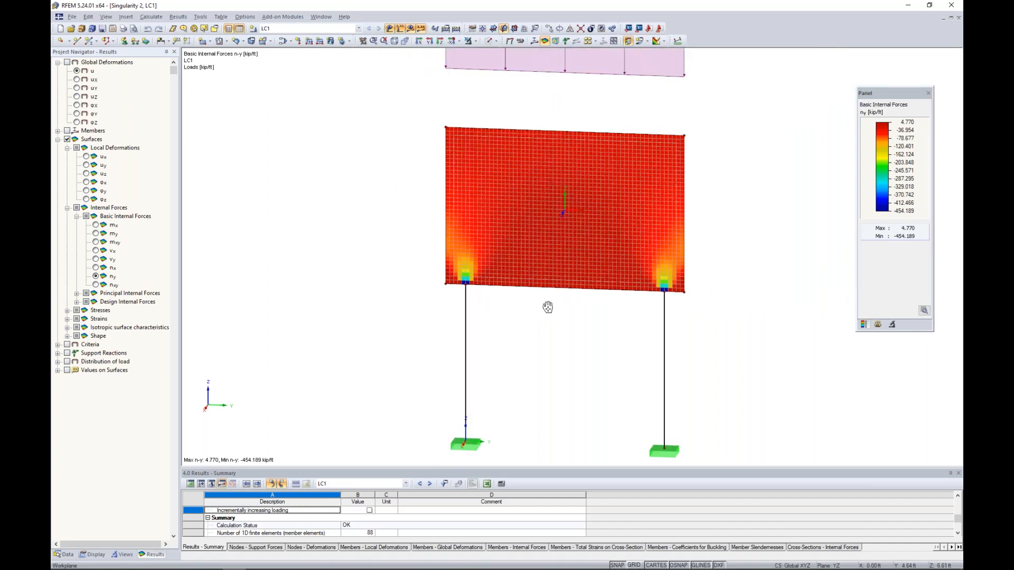
middle_drag(543, 301, 525, 280)
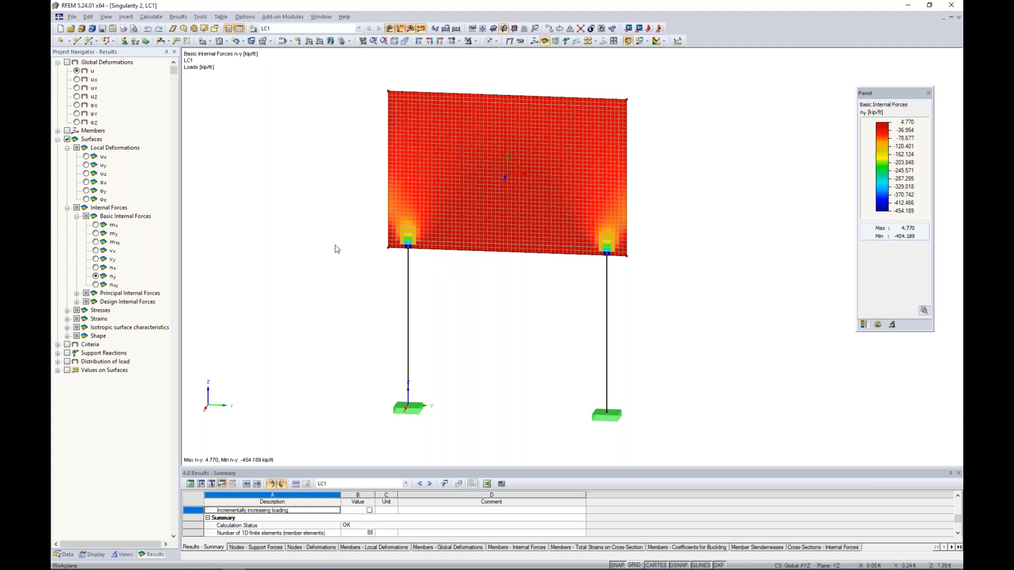
Start a new member of type Rigid and accept deleting the existing results and FE mesh.
click(88, 41)
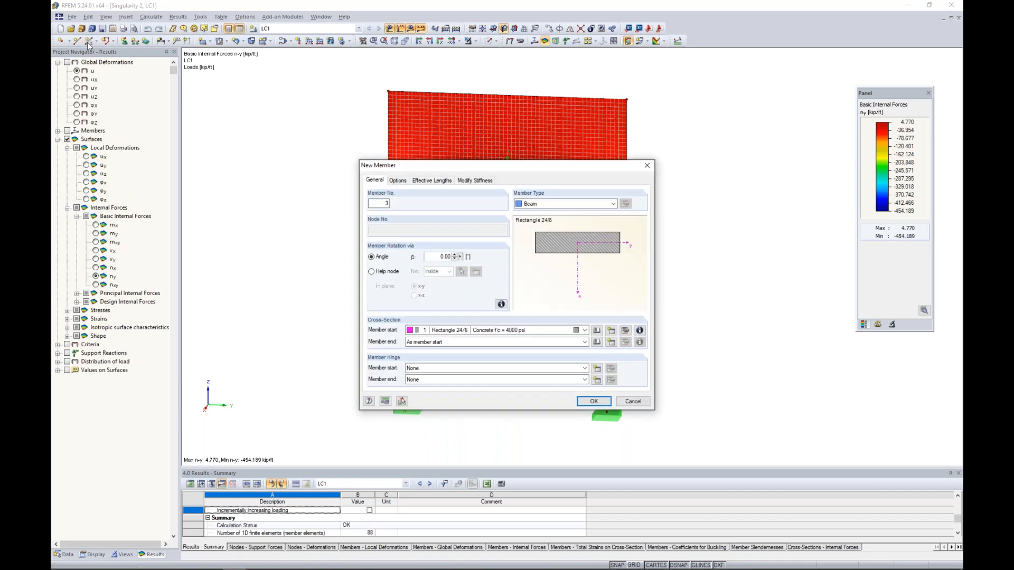
click(544, 204)
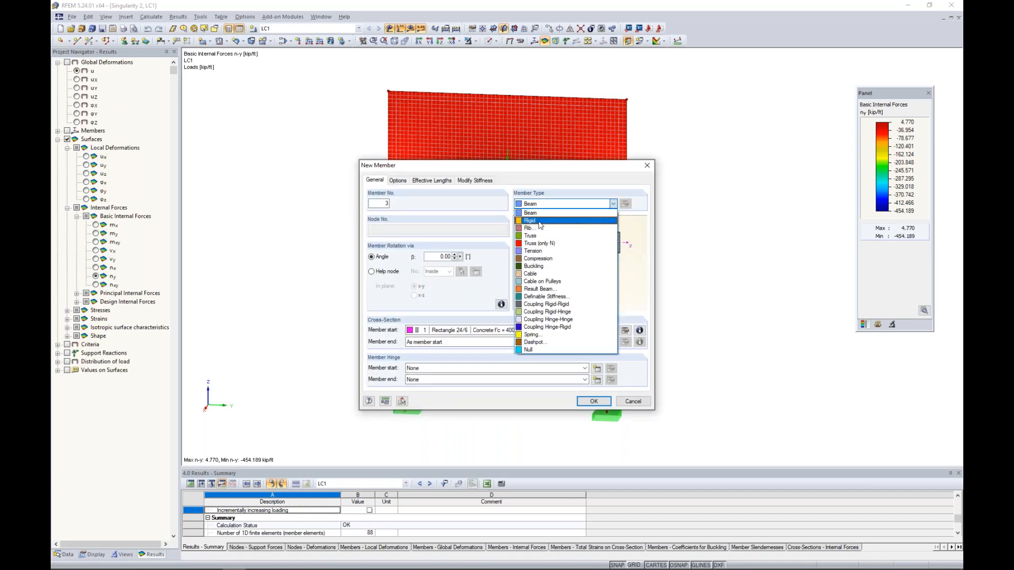
click(539, 220)
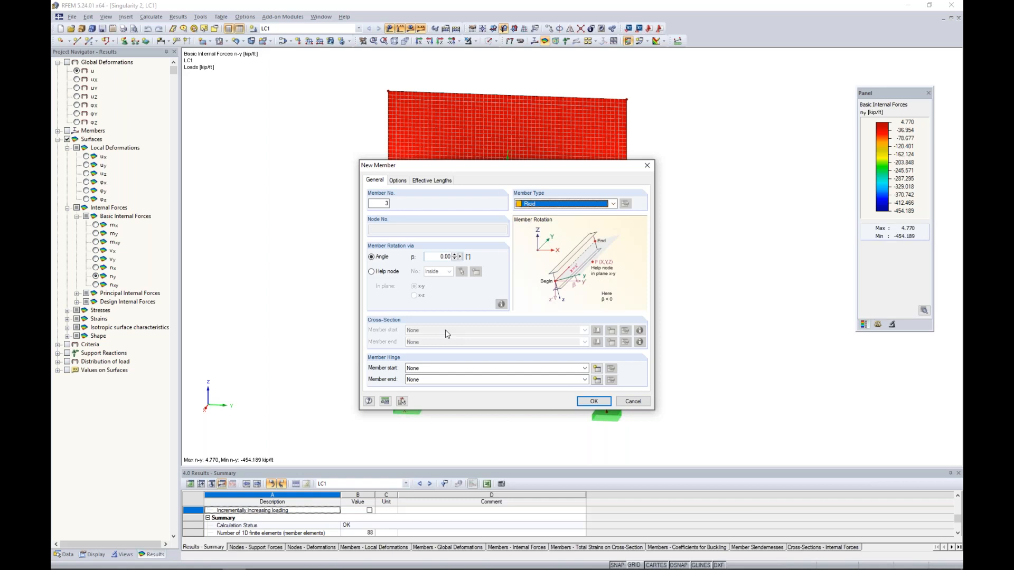
click(593, 402)
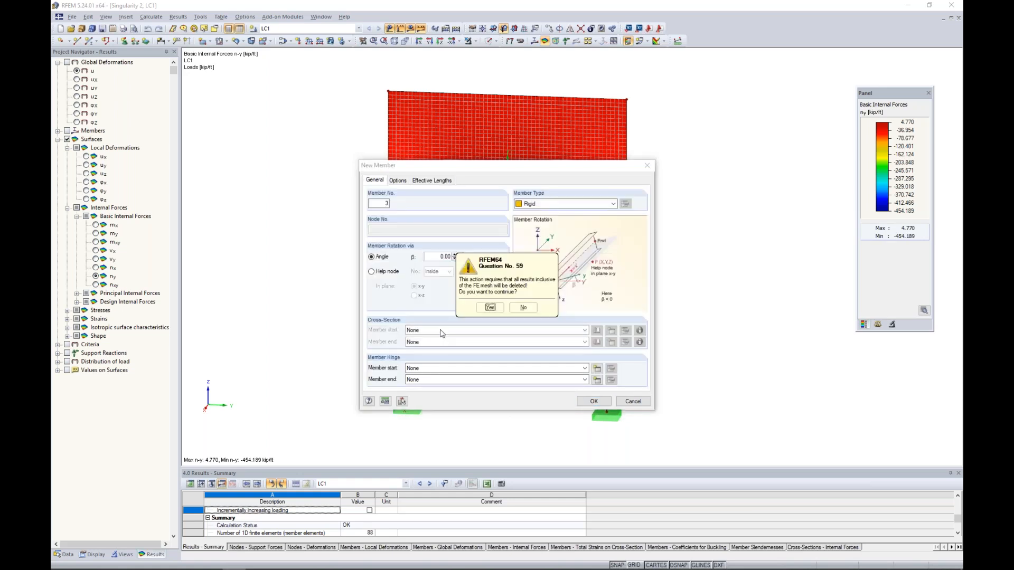
click(493, 314)
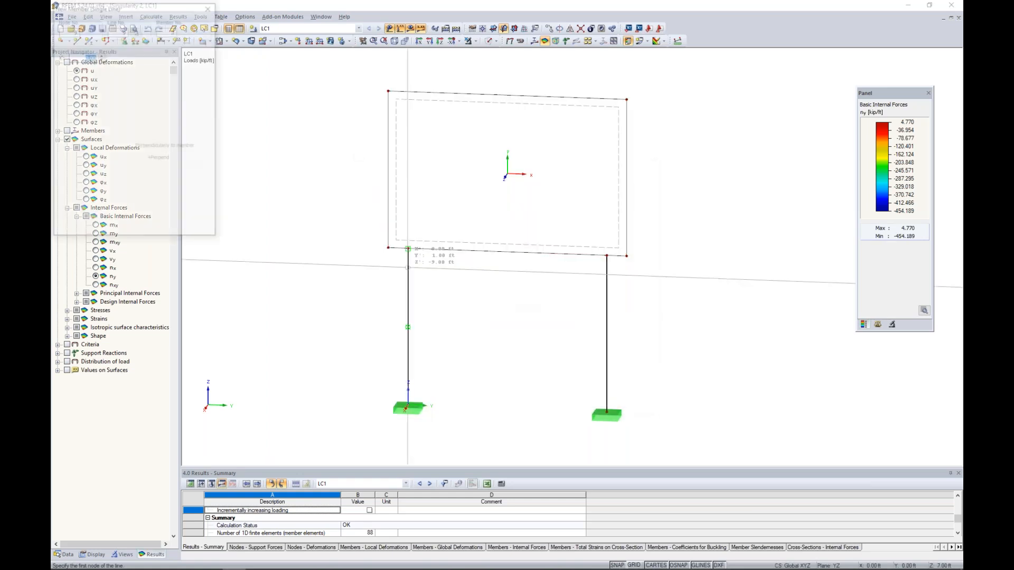
Draw two 1 ft rigid members along the wall's lower edge, one on each side of the node atop the origin column.
scroll(408, 248, up, 5)
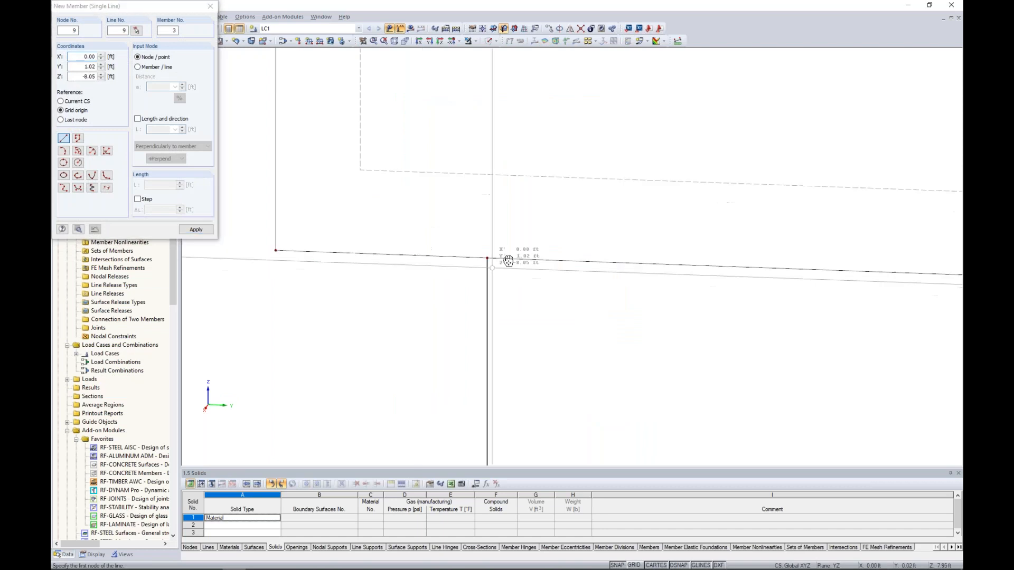
click(618, 216)
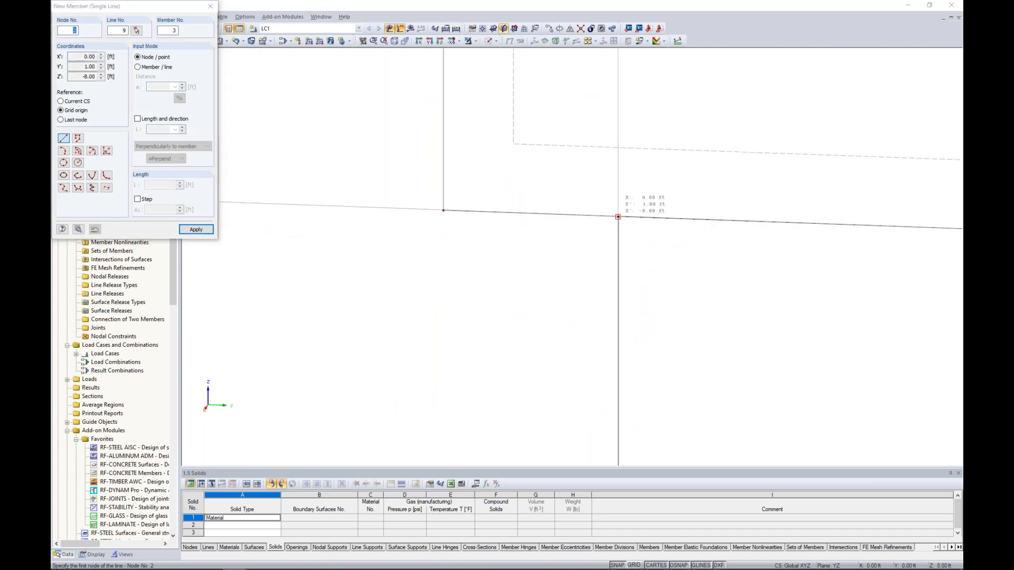
click(444, 210)
middle_drag(652, 260, 534, 236)
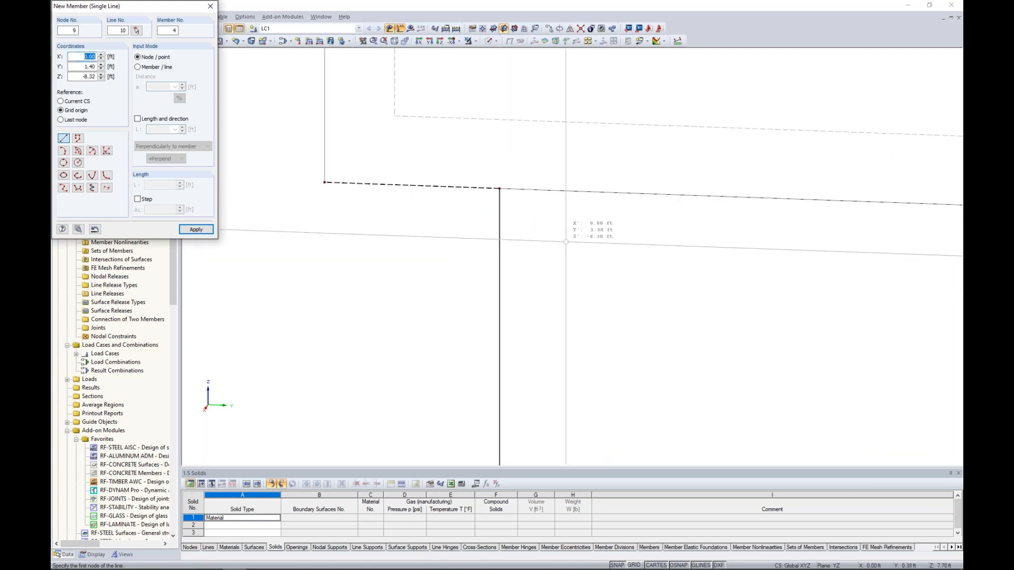
click(499, 189)
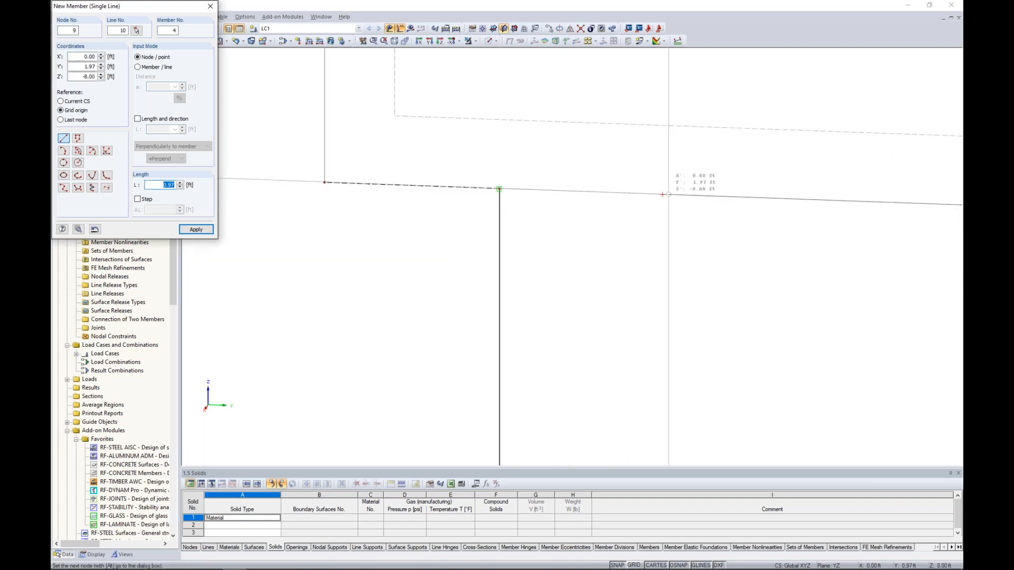
click(662, 194)
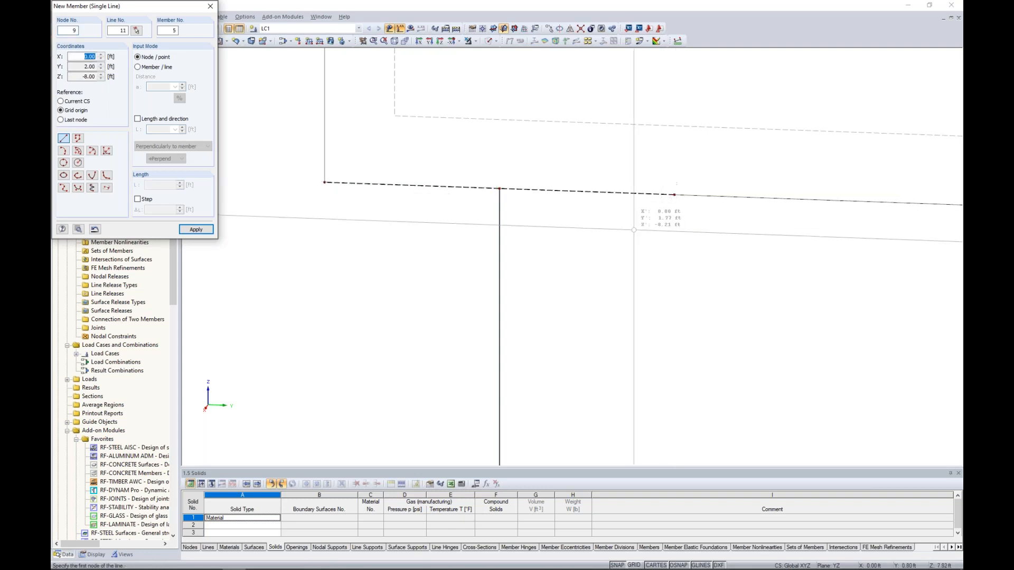
key(Escape)
scroll(631, 234, down, 8)
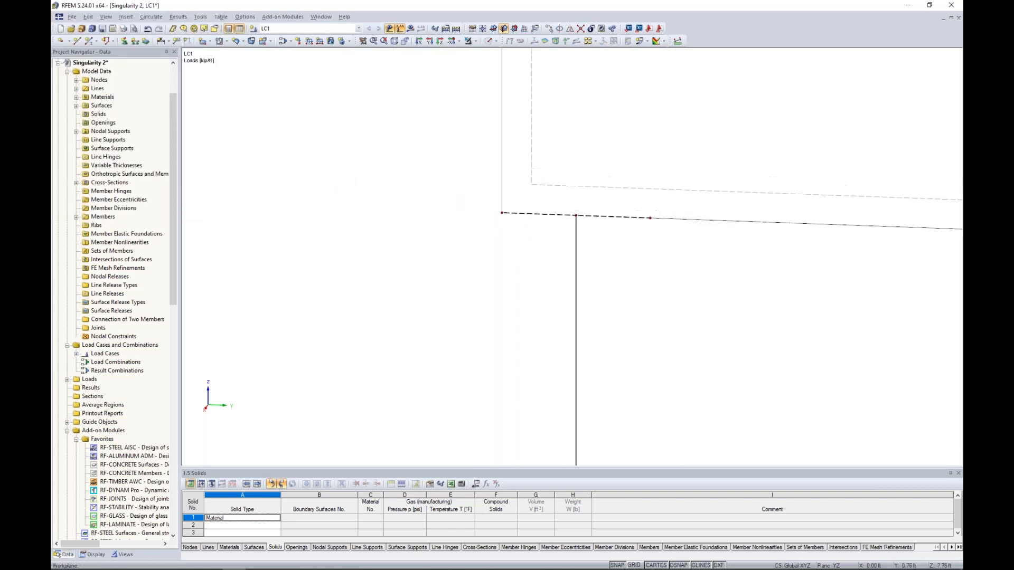
middle_drag(658, 255, 445, 204)
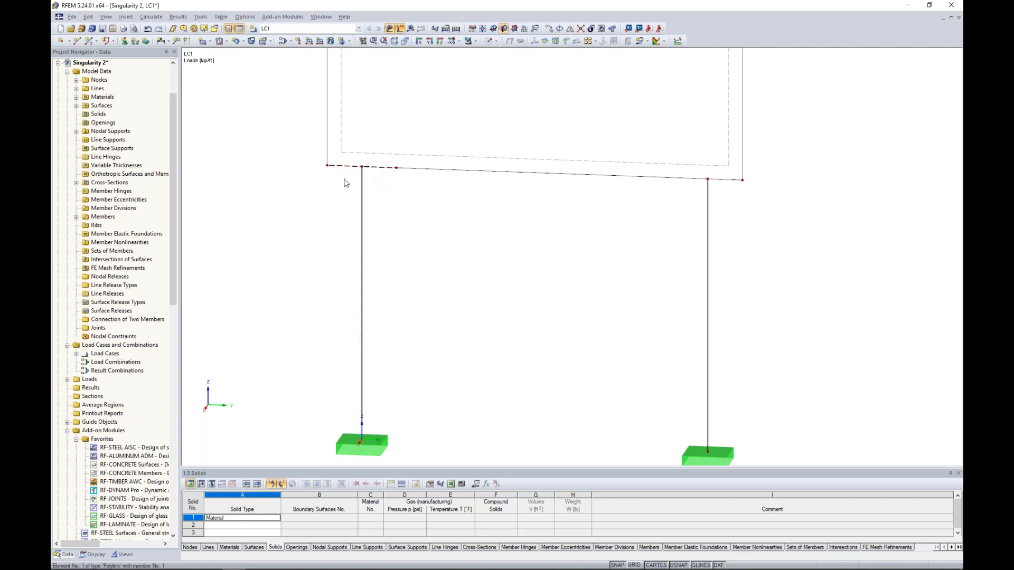
Compare the rigid members with the column width in the solid display, and copy both members to the top of the other column.
click(489, 40)
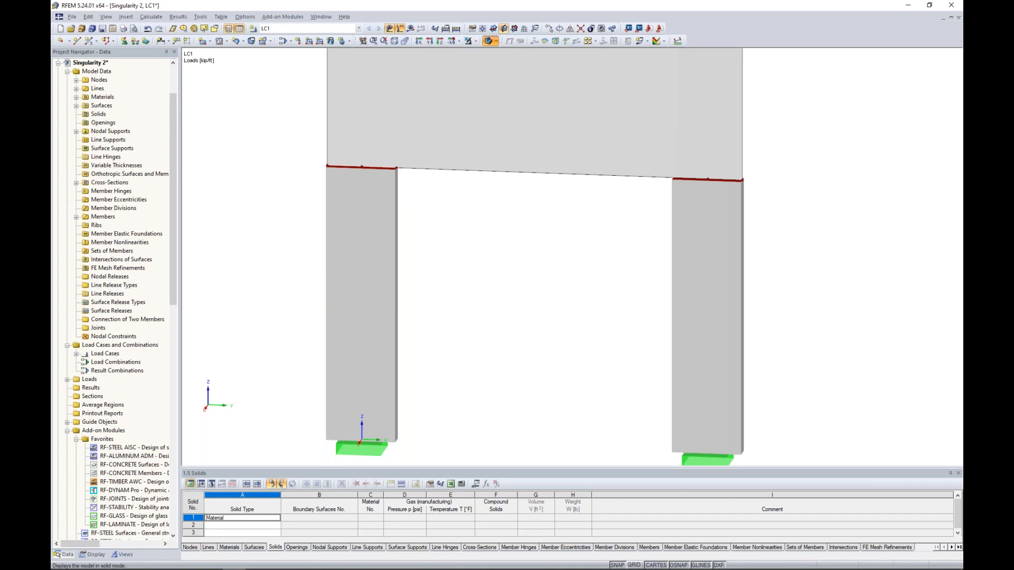
click(489, 41)
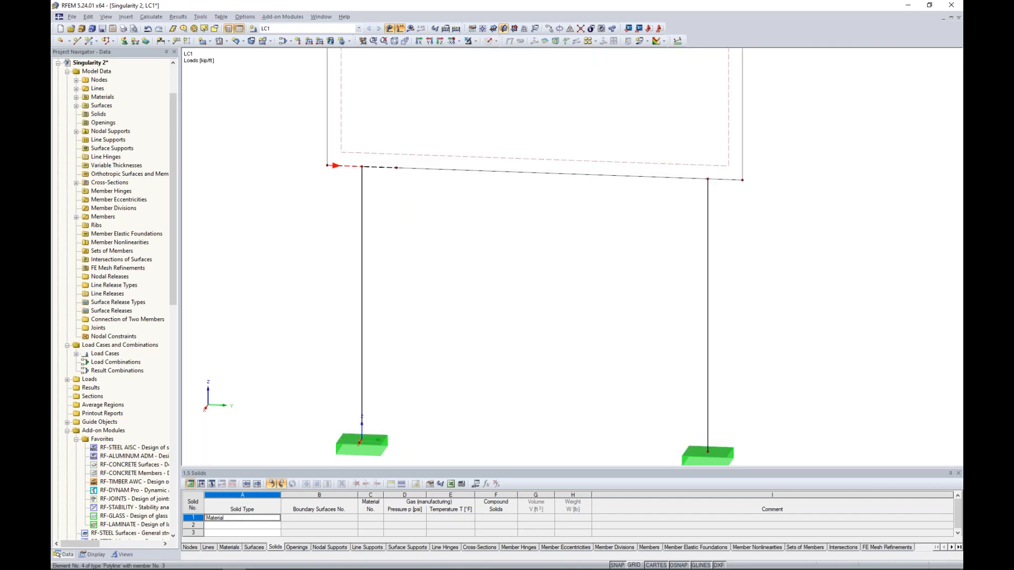
drag(368, 168, 709, 178)
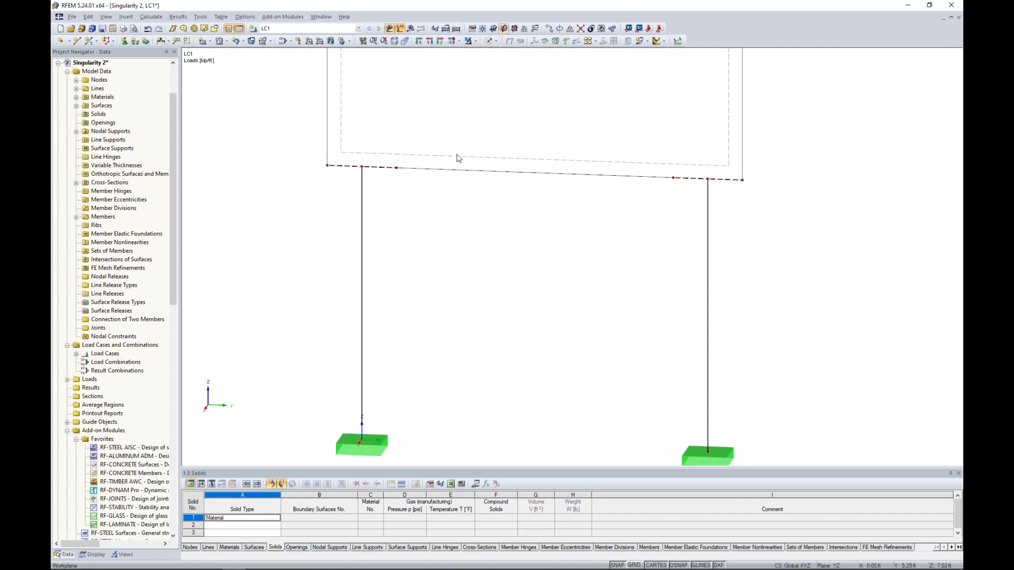
Calculate load case LC1 for the wall model with rigid members at both column heads.
scroll(761, 249, down, 3)
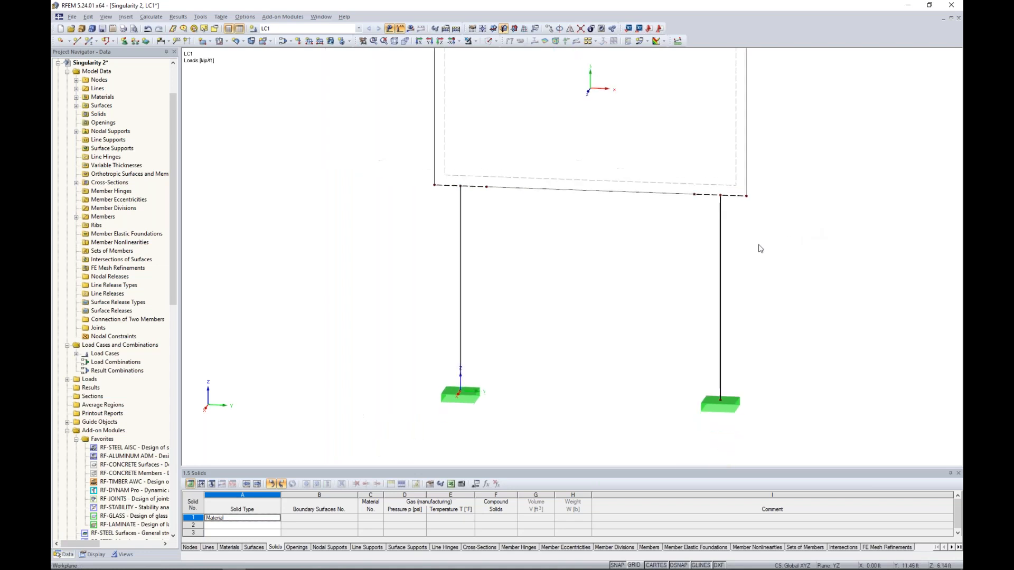
middle_drag(761, 249, 618, 280)
click(411, 29)
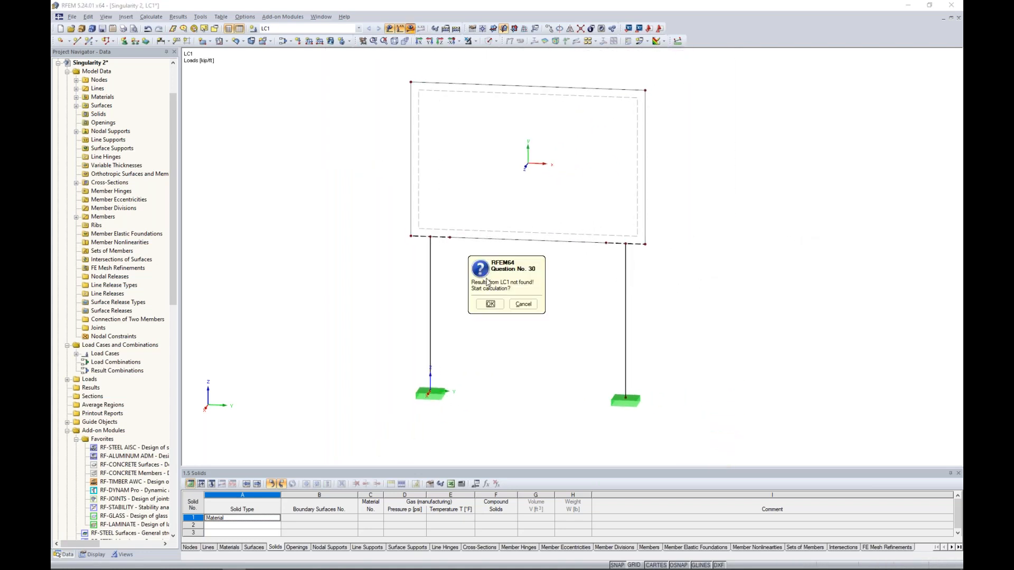
click(488, 309)
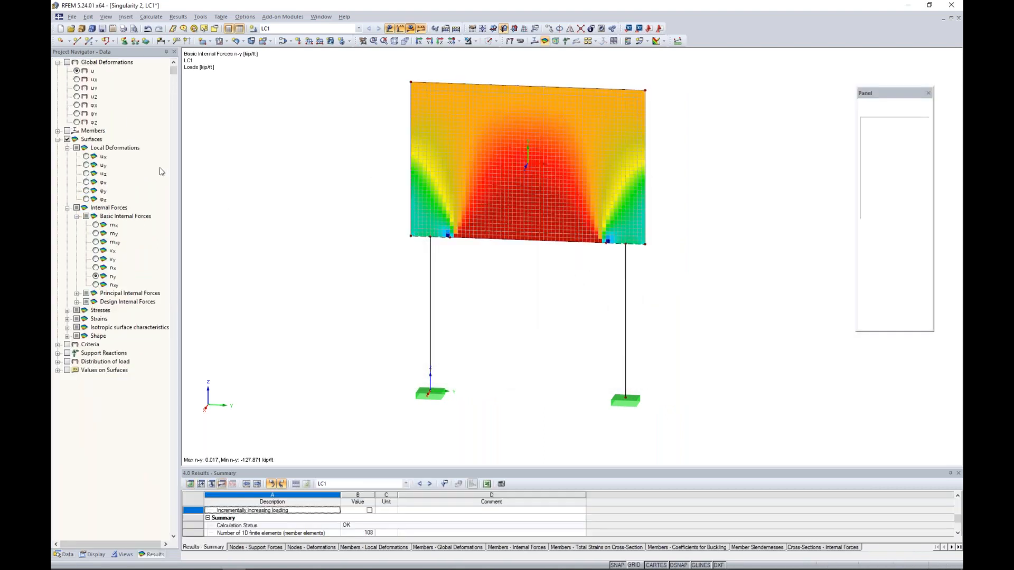
Display the global deformations u and examine the wall's lower edge along the rigid members.
click(67, 62)
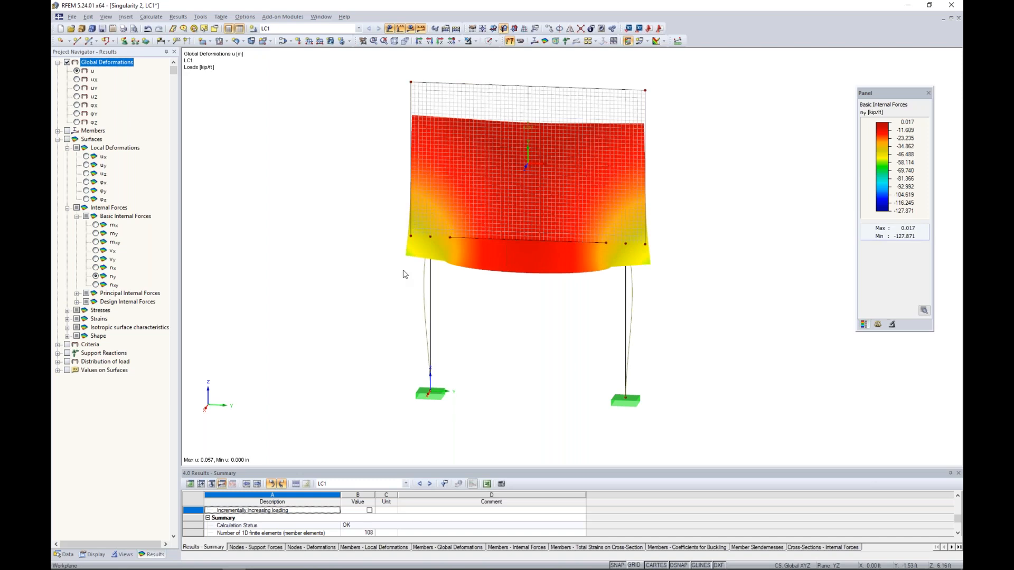
scroll(405, 275, up, 5)
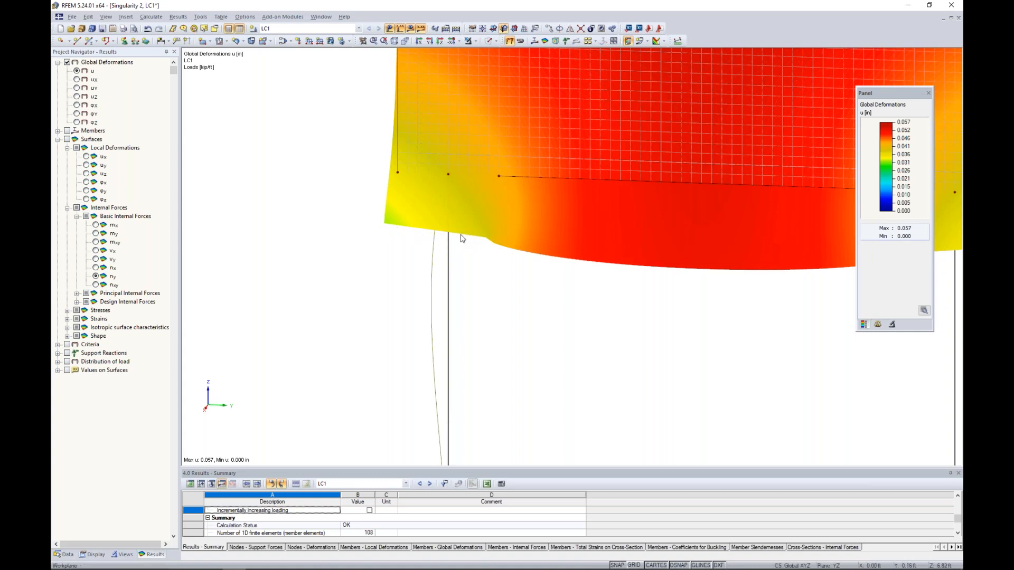
scroll(460, 239, down, 4)
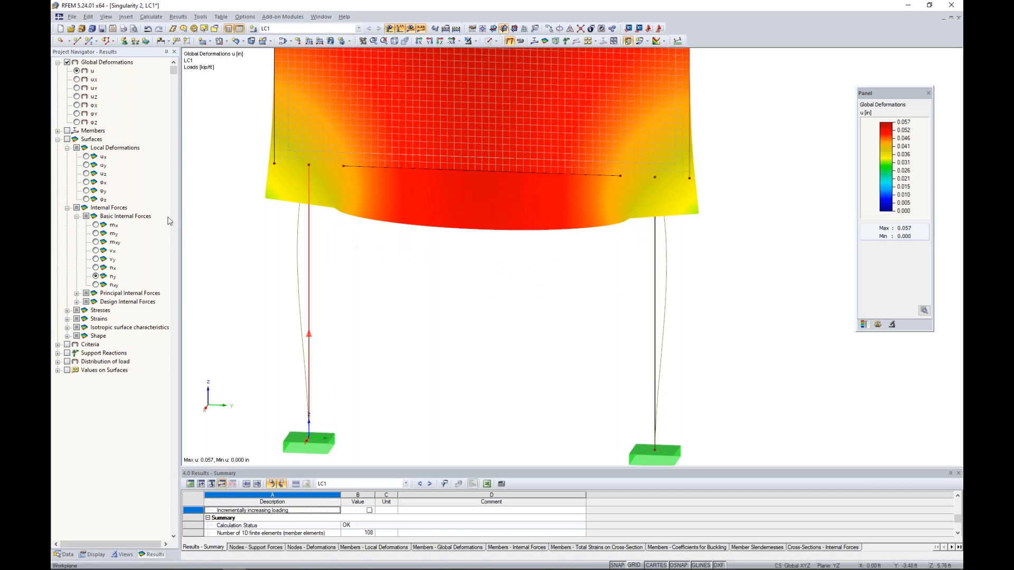
Display the basic internal force ny on the wall and examine its distribution around the inner ends of the rigid members.
click(67, 139)
middle_drag(476, 294, 475, 332)
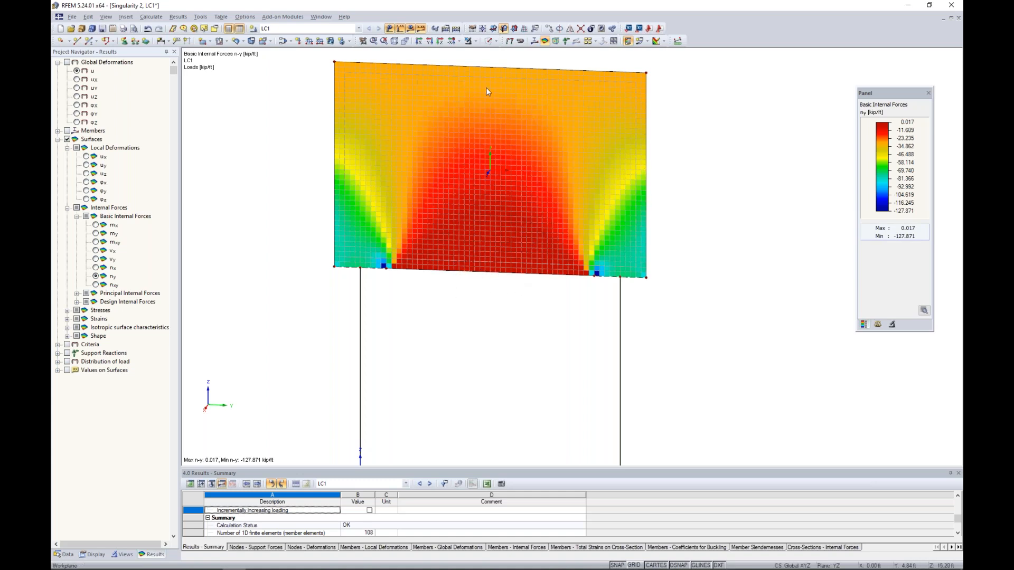
click(461, 262)
scroll(390, 272, up, 5)
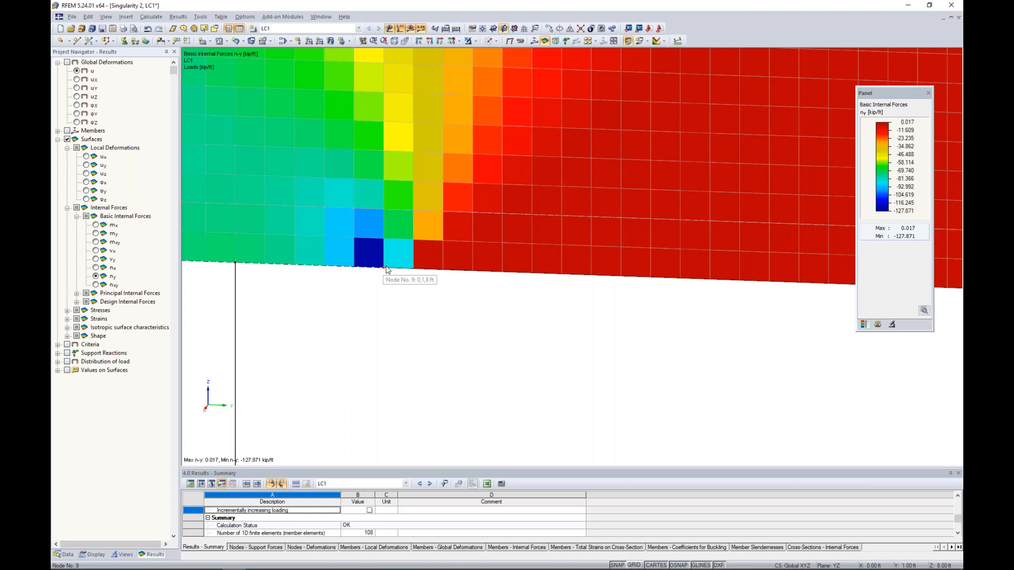
scroll(485, 232, down, 5)
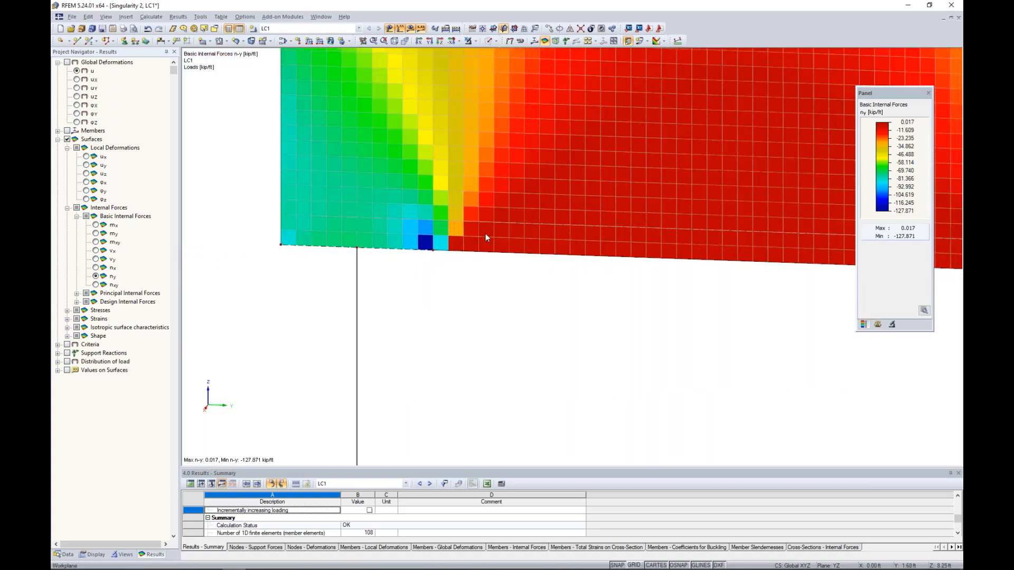
scroll(549, 288, down, 2)
scroll(509, 285, down, 2)
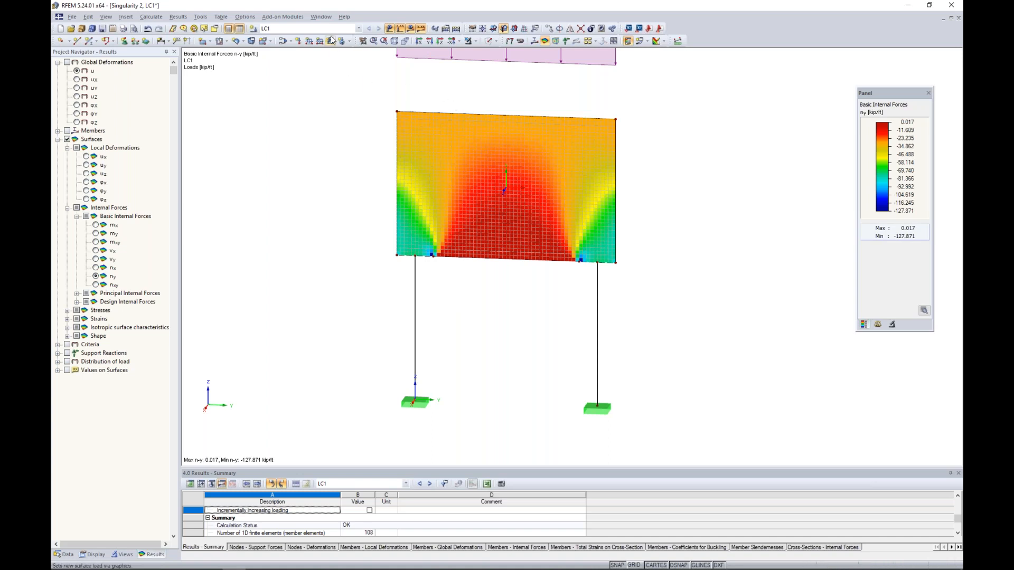
Switch to the open model Eccentricity 1.
click(322, 17)
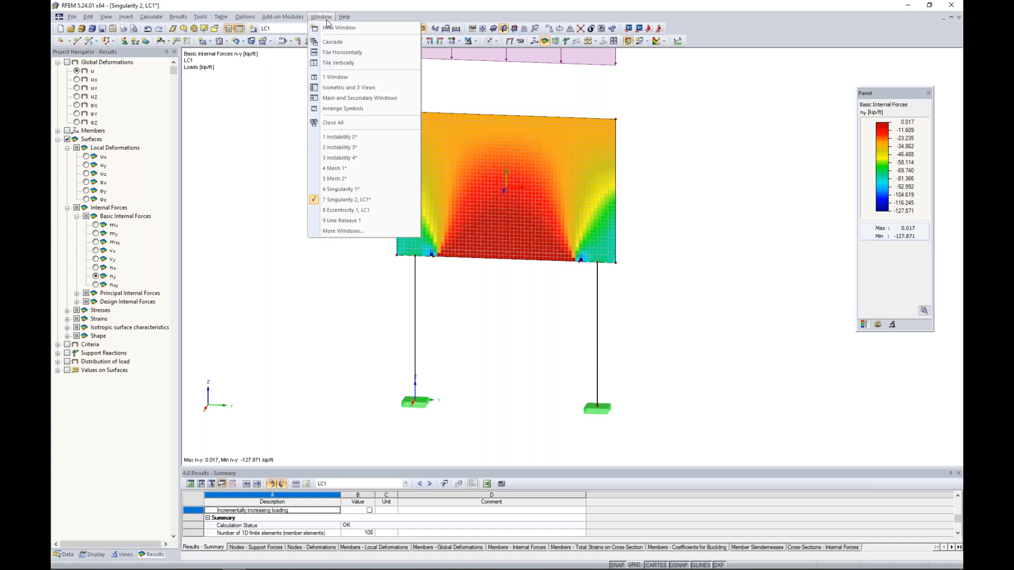
click(370, 232)
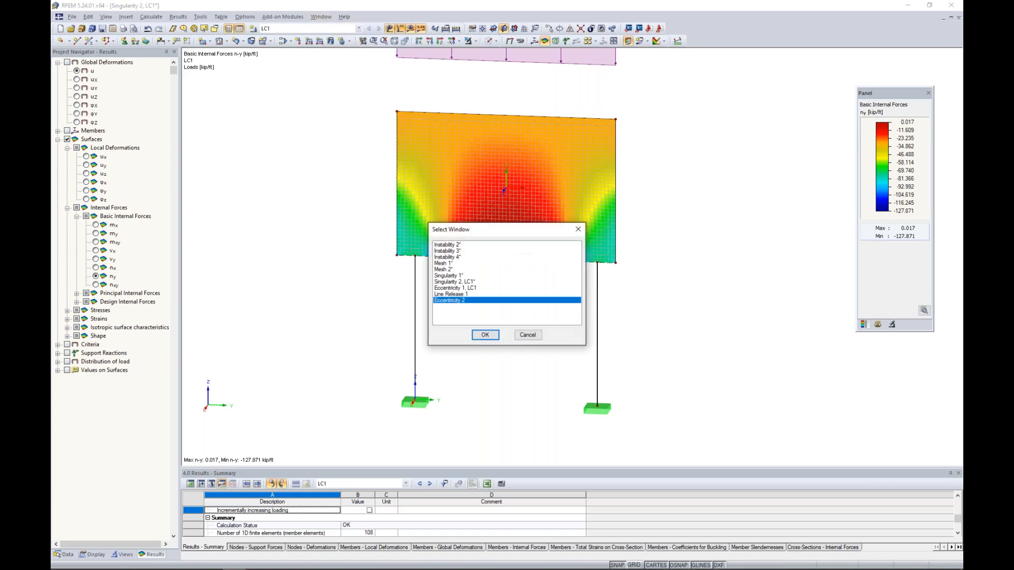
click(455, 287)
click(485, 335)
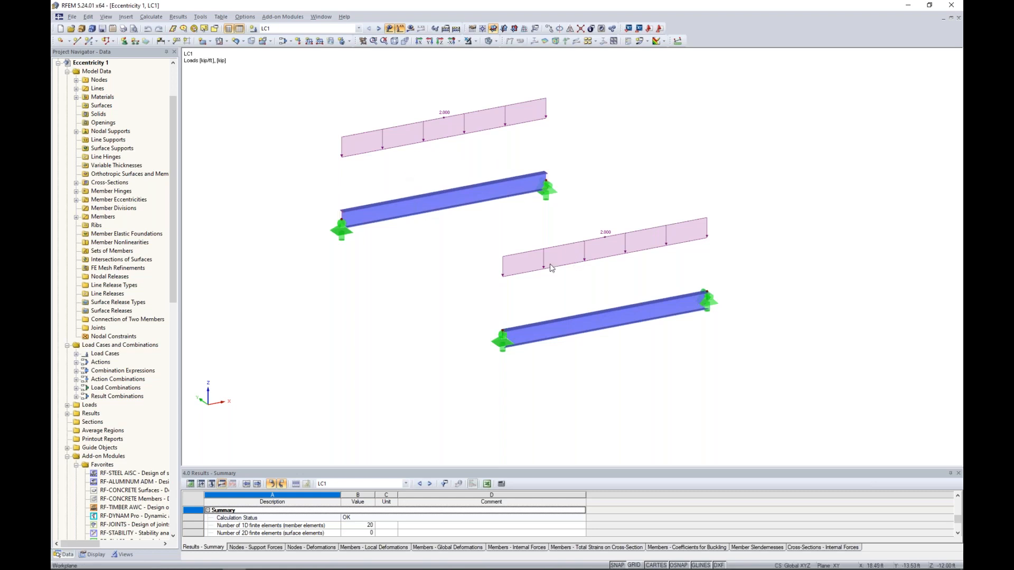
Examine where each beam's nodes and supports sit relative to its cross-section, comparing the wireframe and solid displays.
middle_drag(417, 255, 494, 306)
scroll(459, 256, up, 4)
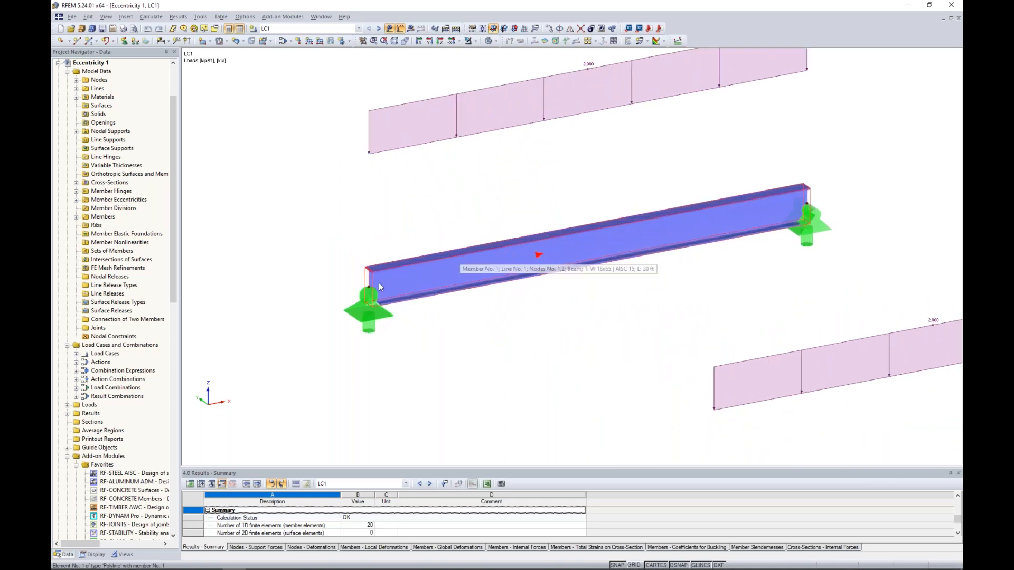
click(488, 41)
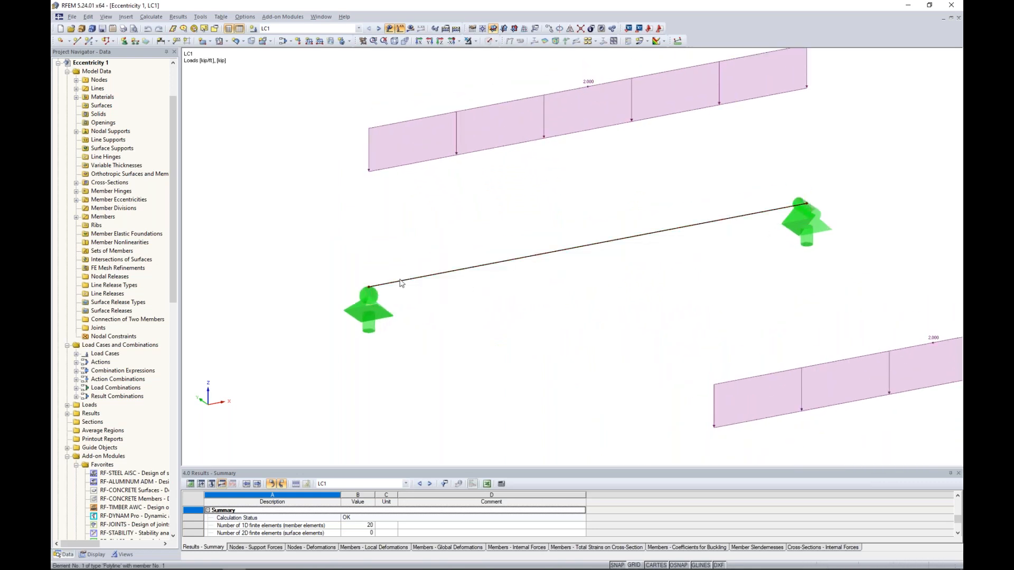
click(488, 40)
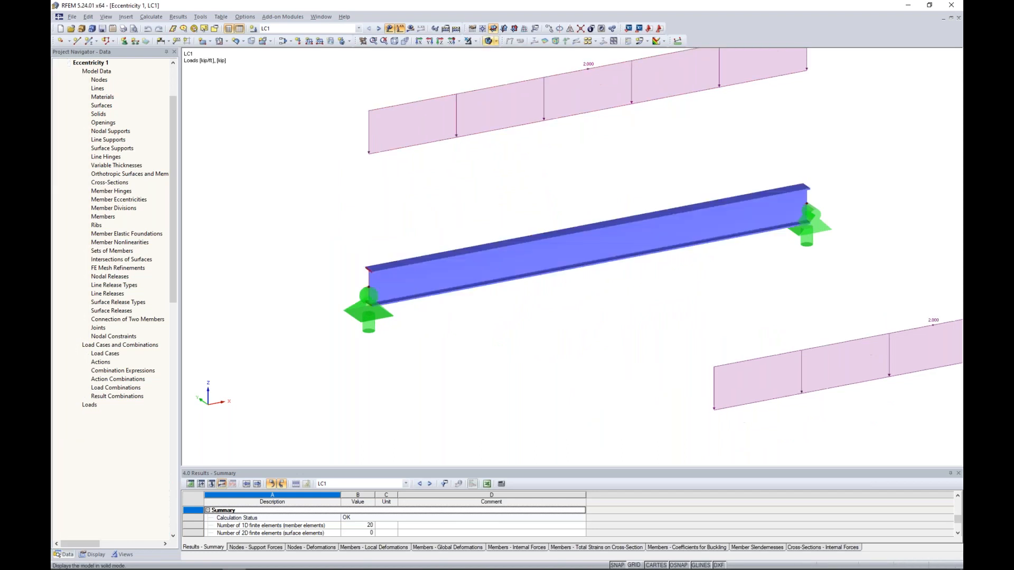
middle_drag(297, 135, 363, 129)
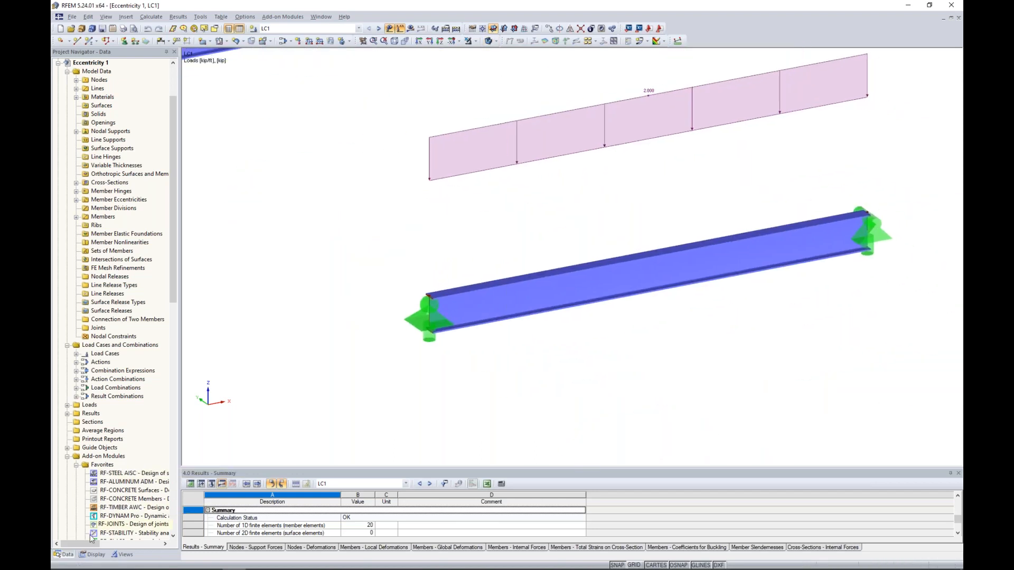
Hide the nodal supports in the model display.
click(93, 555)
scroll(75, 167, up, 18)
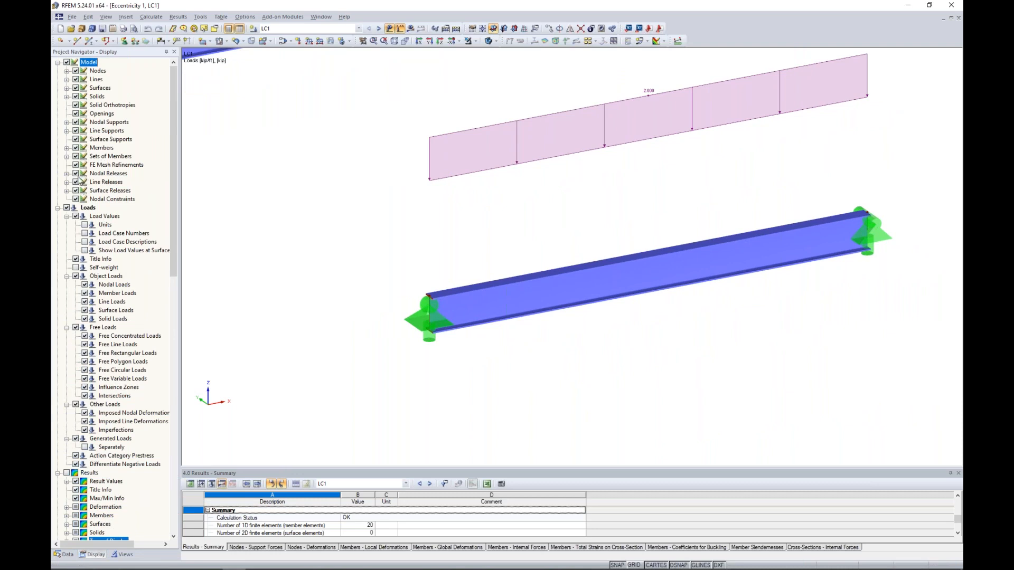
click(75, 122)
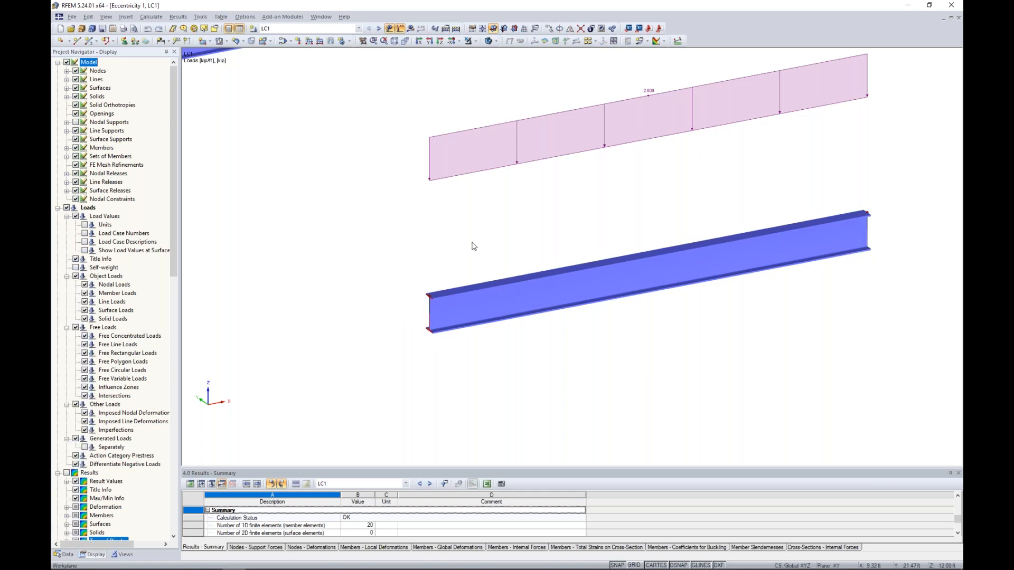
Review the absolute offsets in the member eccentricity assigned to the front beam and close the dialogs without changing them.
double_click(527, 286)
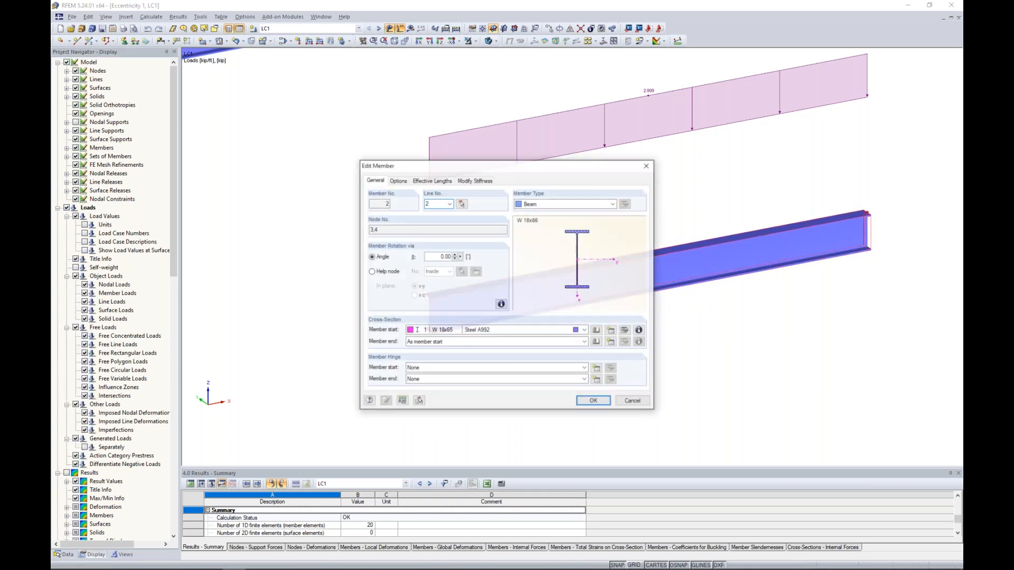
click(398, 180)
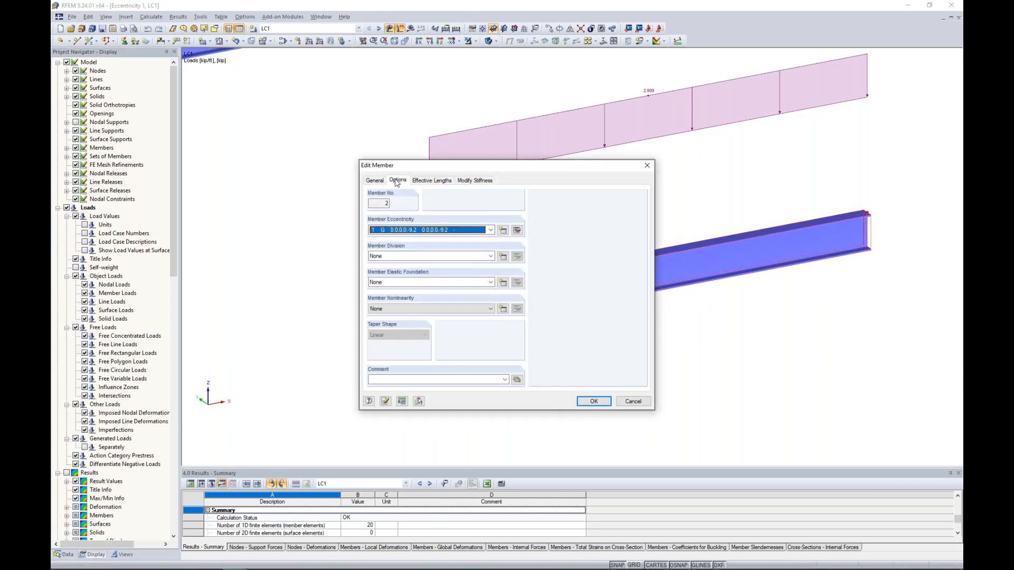
click(517, 230)
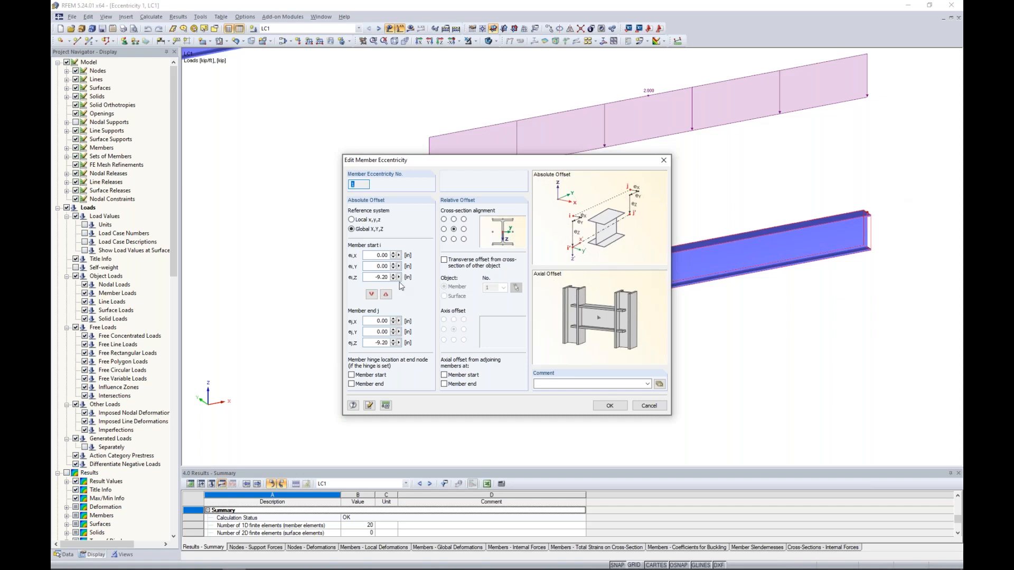
double_click(379, 277)
click(641, 409)
click(640, 404)
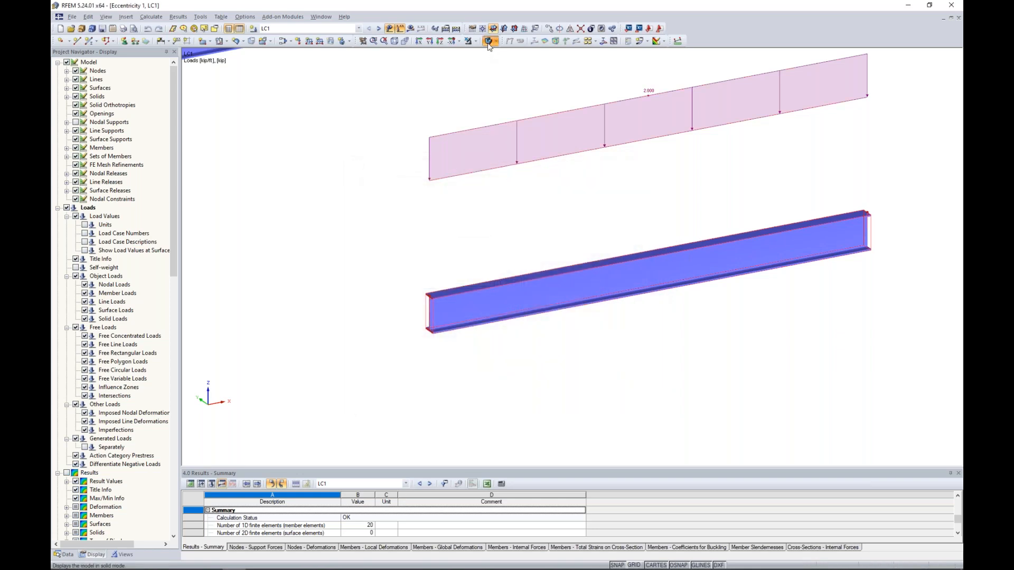
Display the model in wireframe and compare the node and axis positions of the two single-span beams.
click(488, 43)
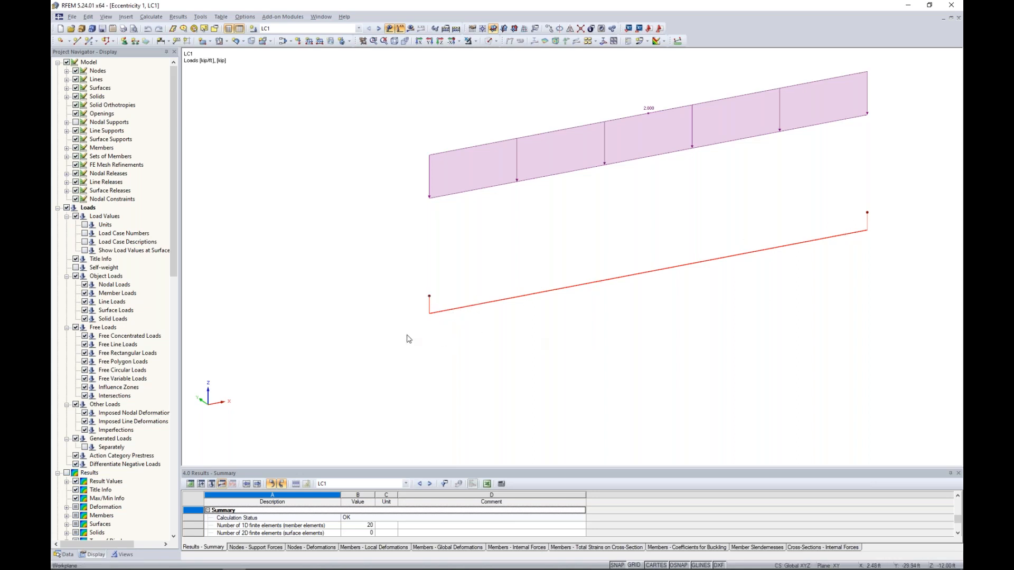
scroll(464, 256, down, 2)
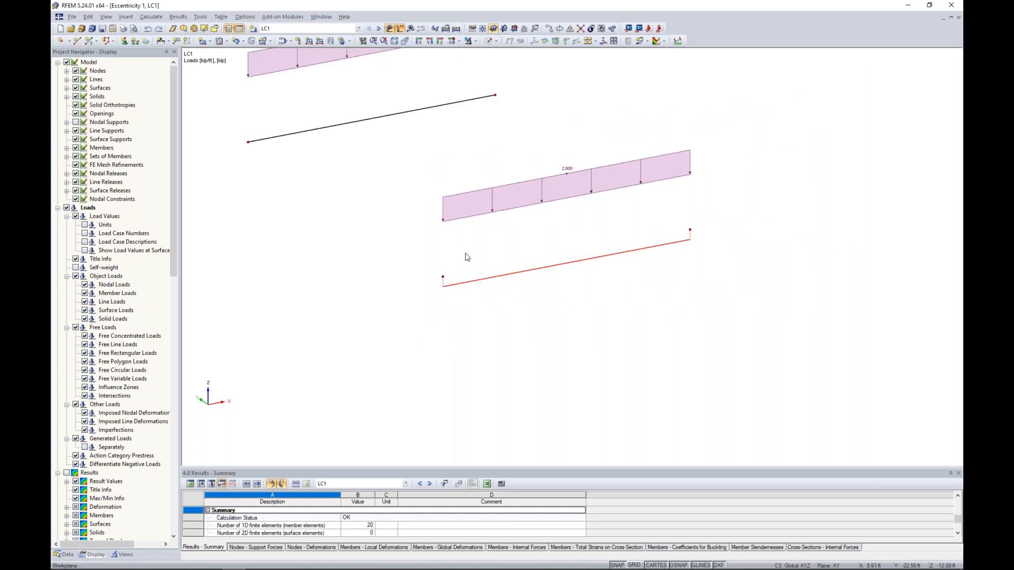
middle_drag(466, 254, 510, 299)
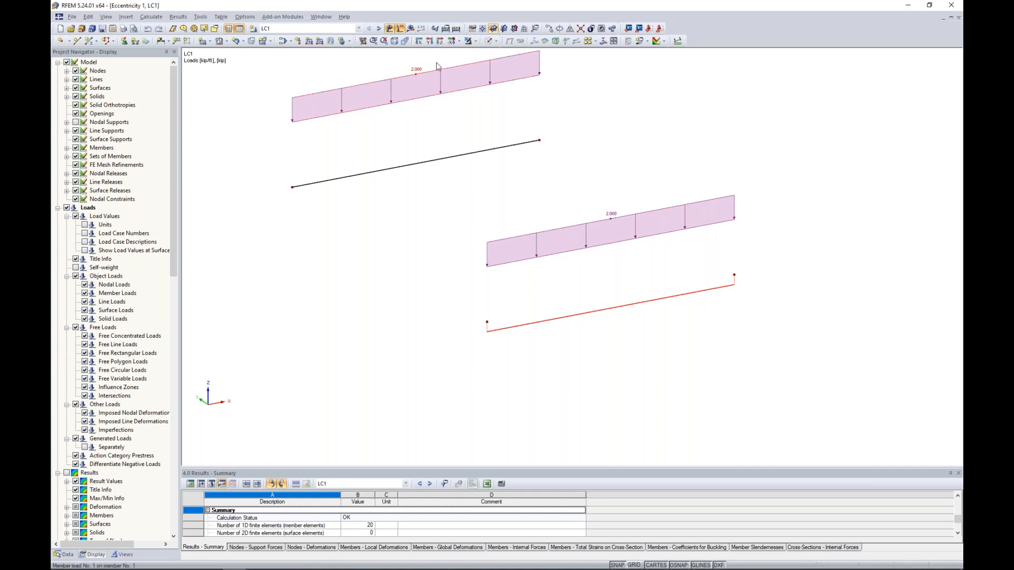
Display the member internal forces My/Mu and compare the bending moment diagrams of the two beams.
click(534, 41)
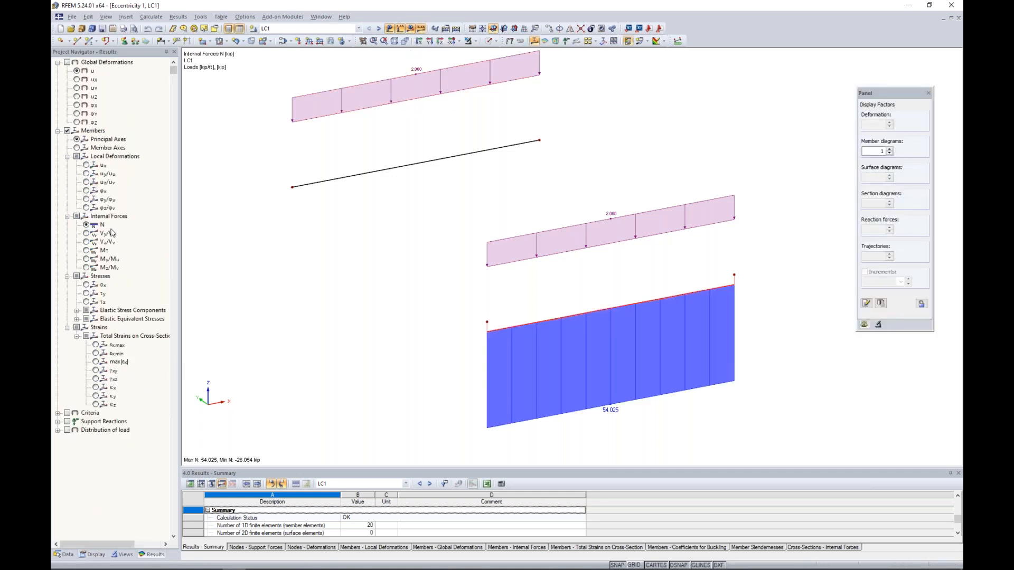
click(87, 259)
middle_drag(334, 287, 414, 312)
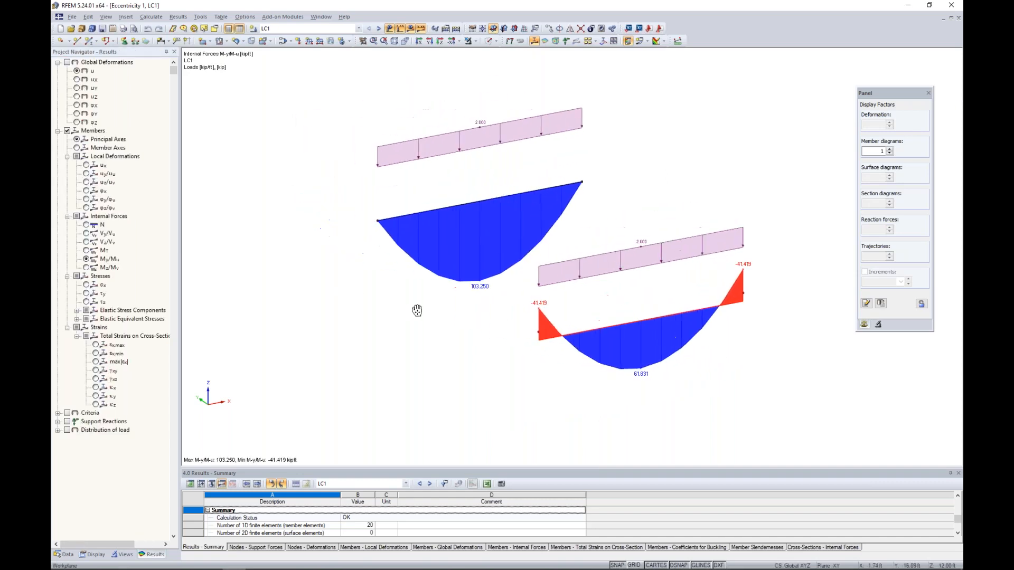
scroll(374, 304, up, 1)
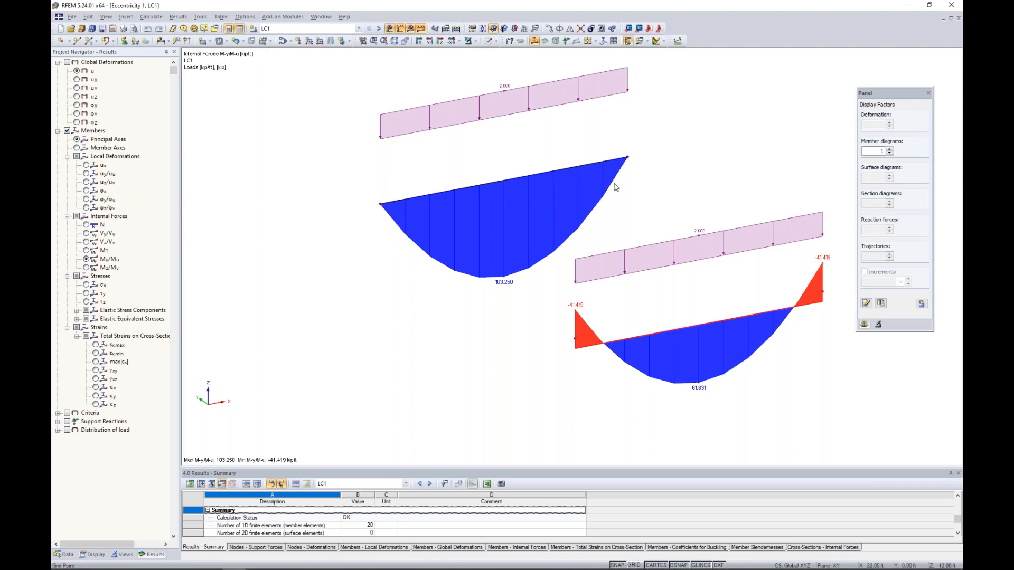
middle_drag(617, 187, 565, 158)
scroll(579, 267, up, 1)
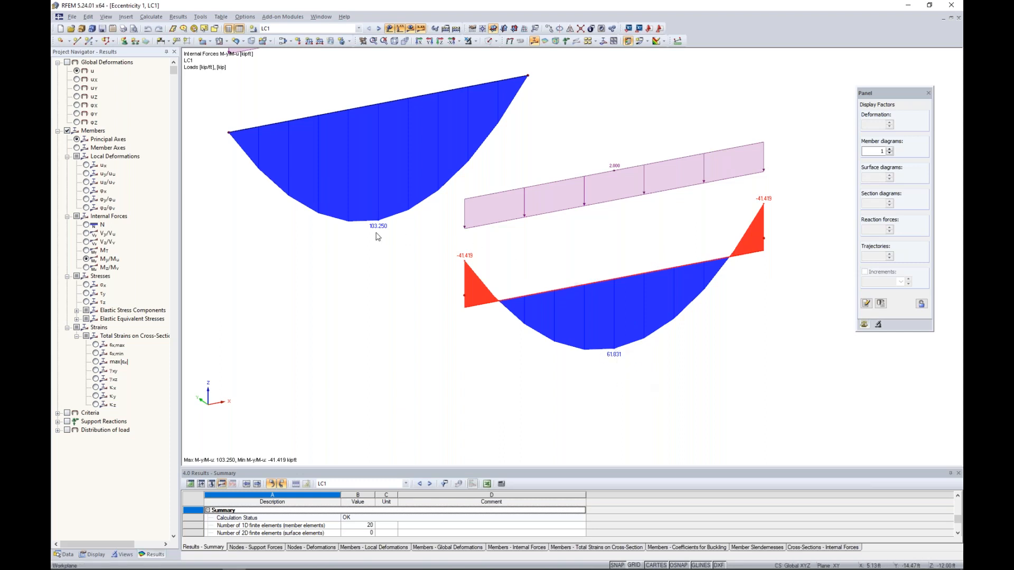
Show the nodal supports again and render the beams as solids together with their moment diagrams.
click(96, 554)
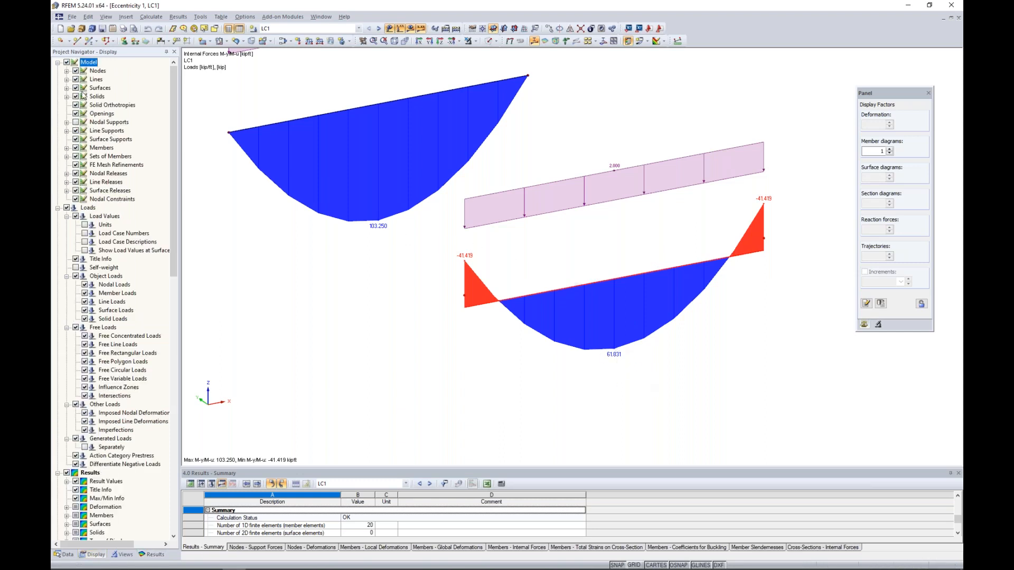
click(75, 122)
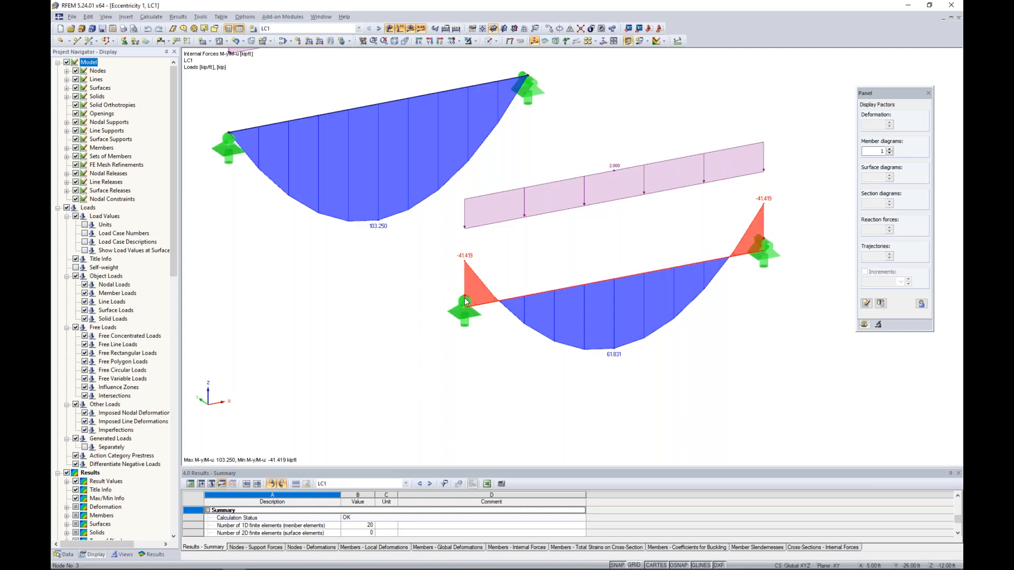
click(489, 40)
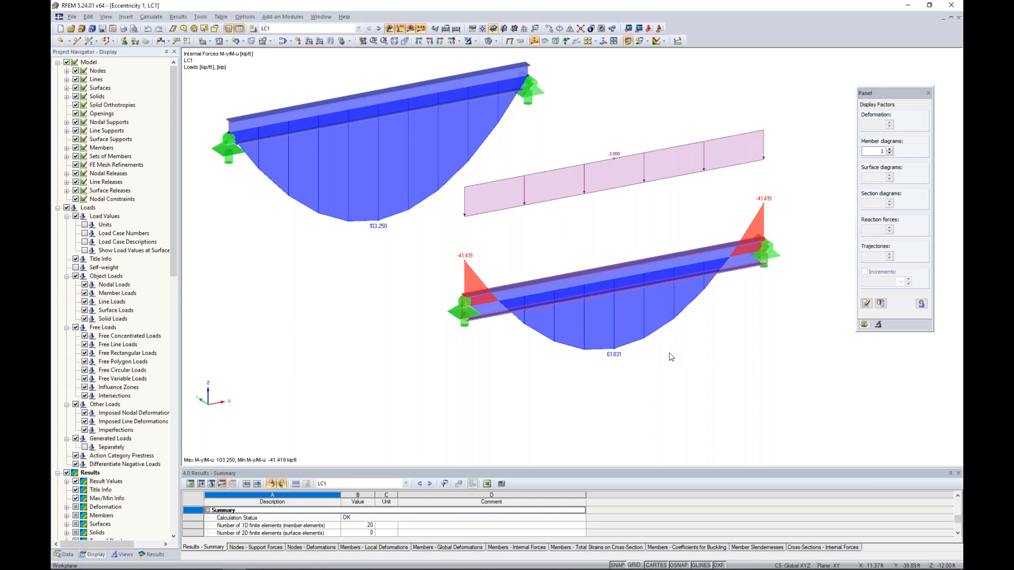
Turn off the results display and bring the two braced frames into view.
scroll(670, 357, down, 4)
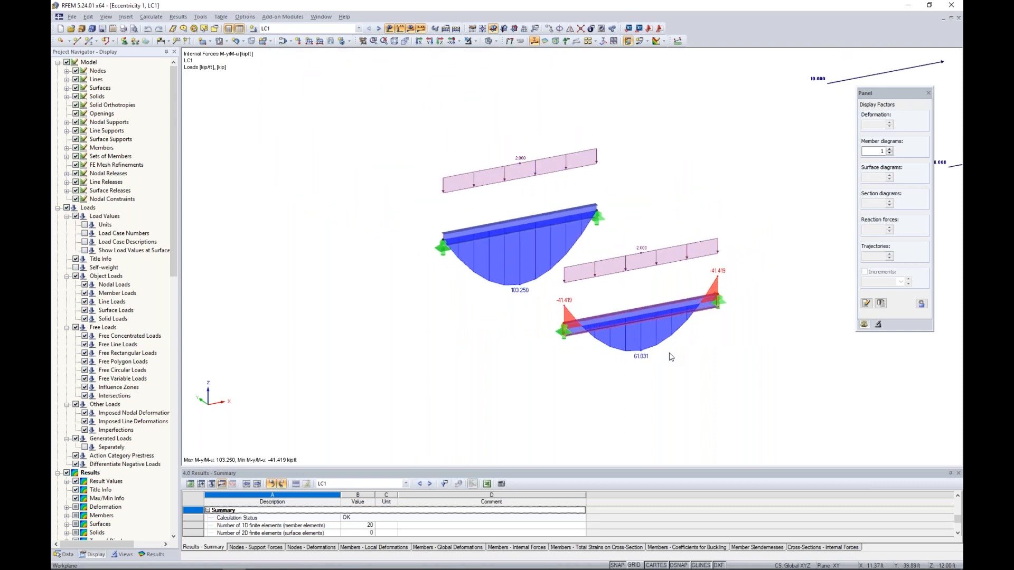
click(410, 30)
middle_drag(860, 206, 515, 320)
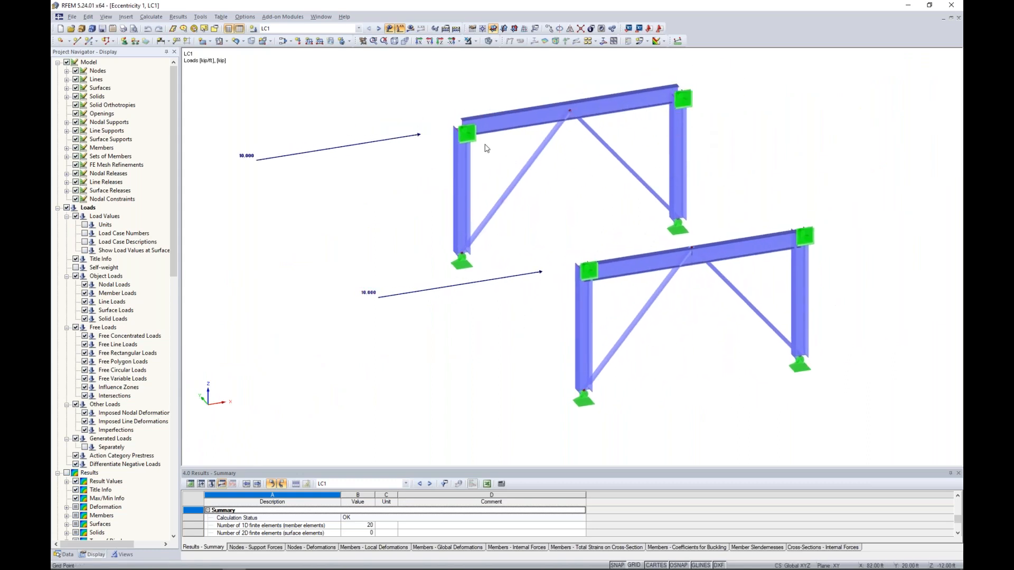
middle_drag(711, 153, 740, 188)
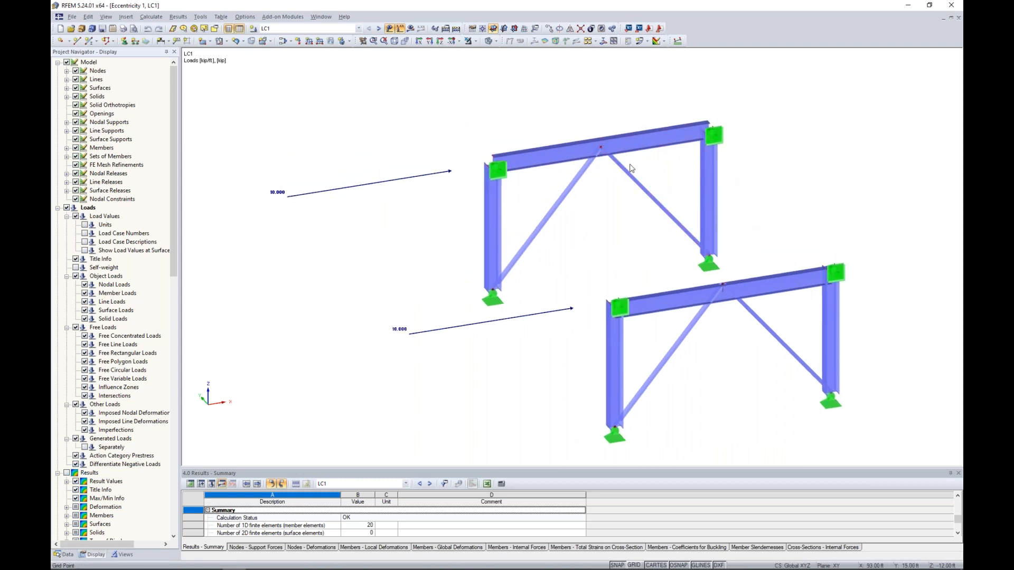
Compare the braced frames in wireframe and solid display to see where the beam, columns and braces connect.
click(489, 41)
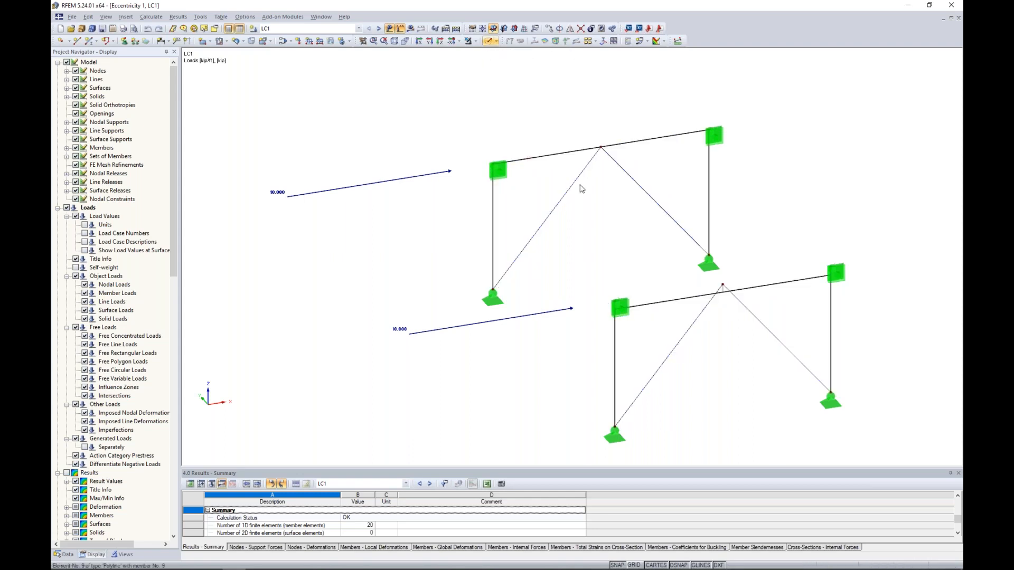
scroll(580, 221, up, 3)
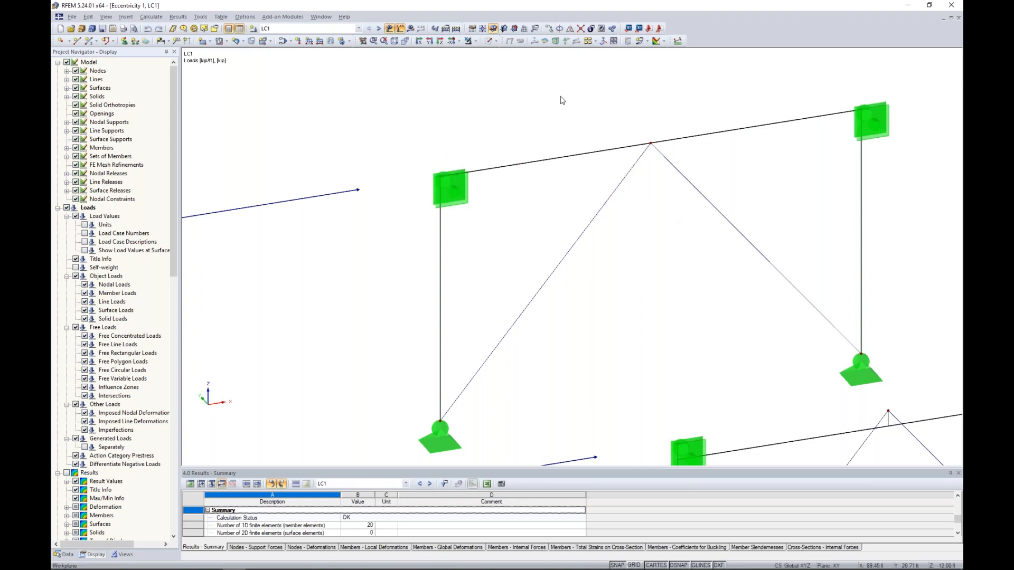
click(489, 41)
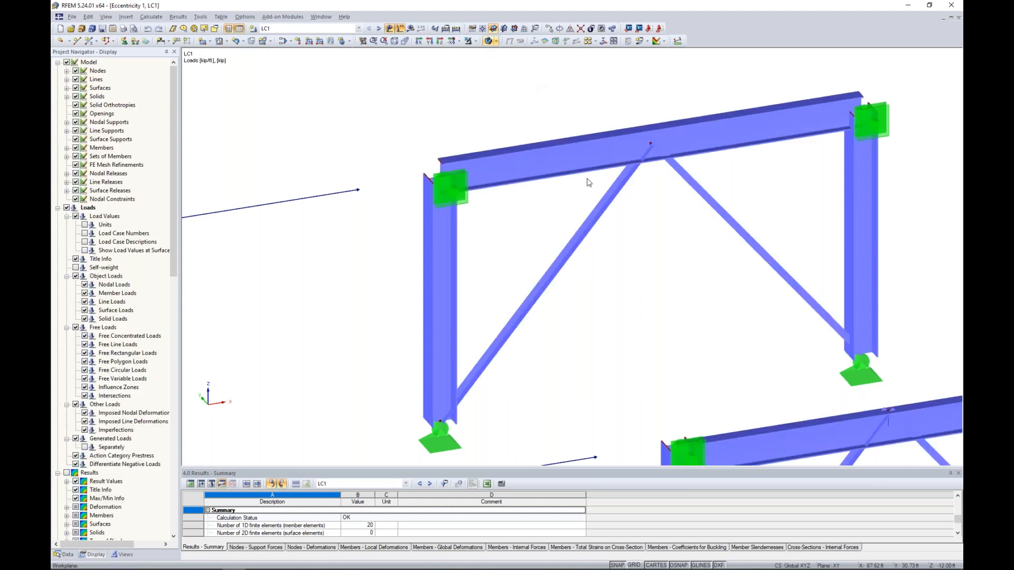
middle_drag(725, 352, 554, 142)
scroll(617, 212, down, 2)
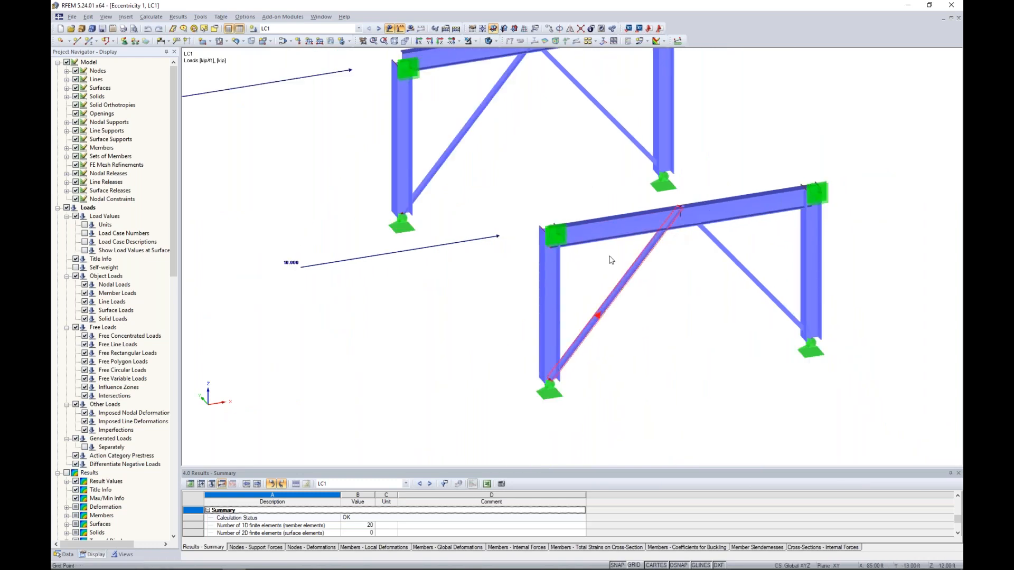
Hide the nodal supports and inspect the beam-to-column corner of the front braced frame.
click(76, 123)
scroll(591, 264, up, 4)
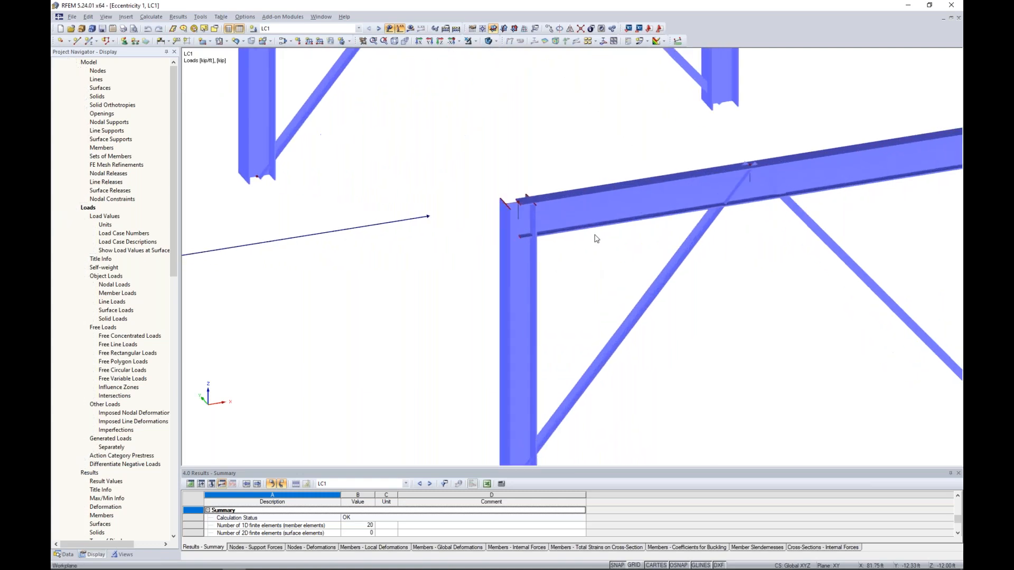
scroll(531, 201, up, 1)
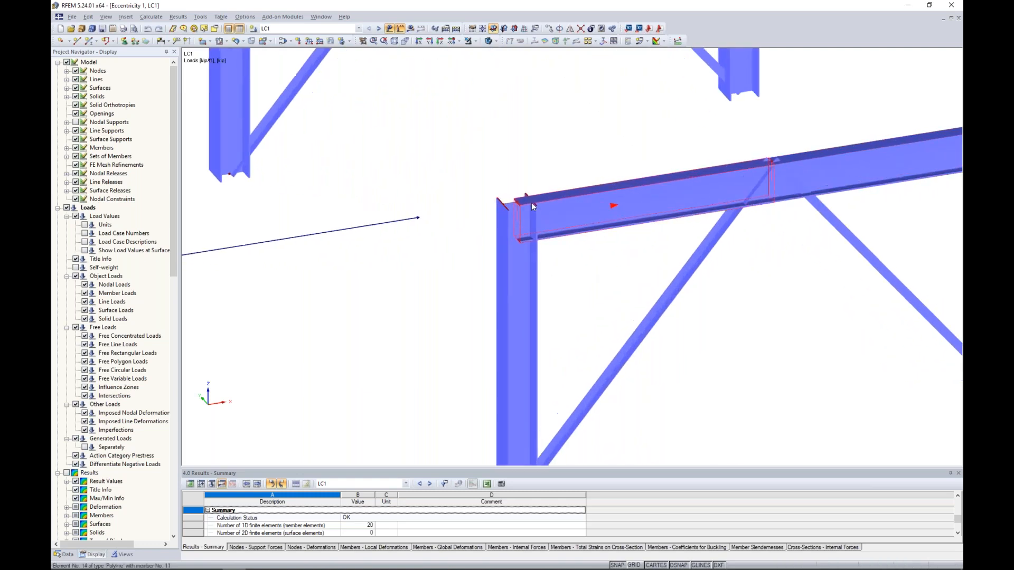
scroll(532, 202, up, 2)
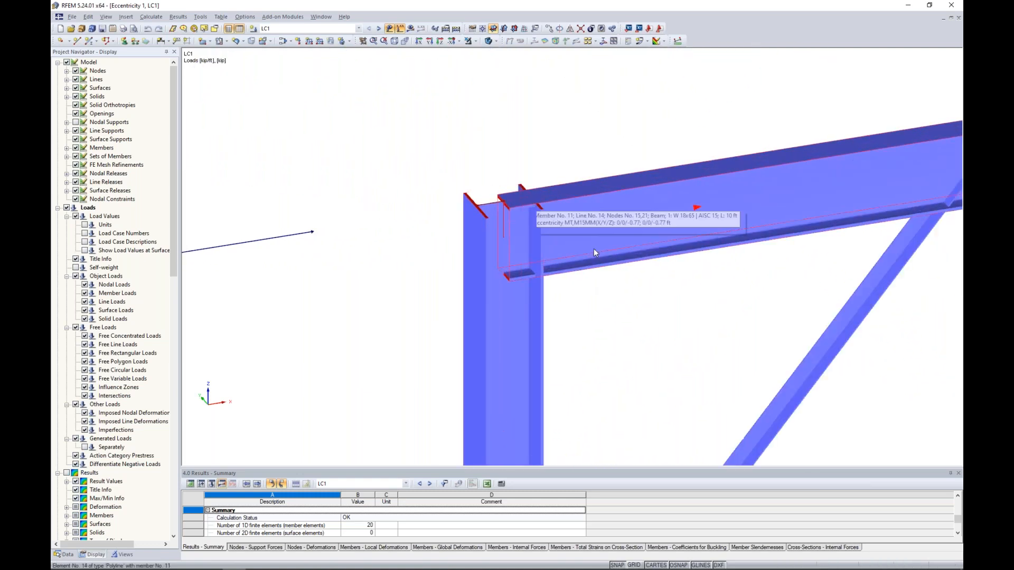
scroll(594, 252, down, 5)
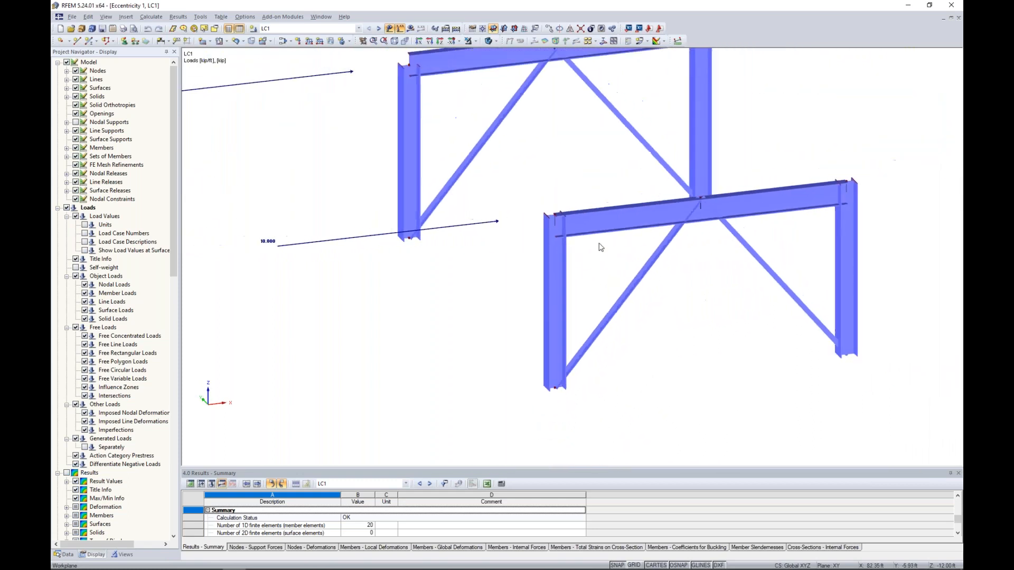
Review the eccentricity of beam member 11, including its cross-section alignment and transverse offset, and close without changes.
double_click(596, 222)
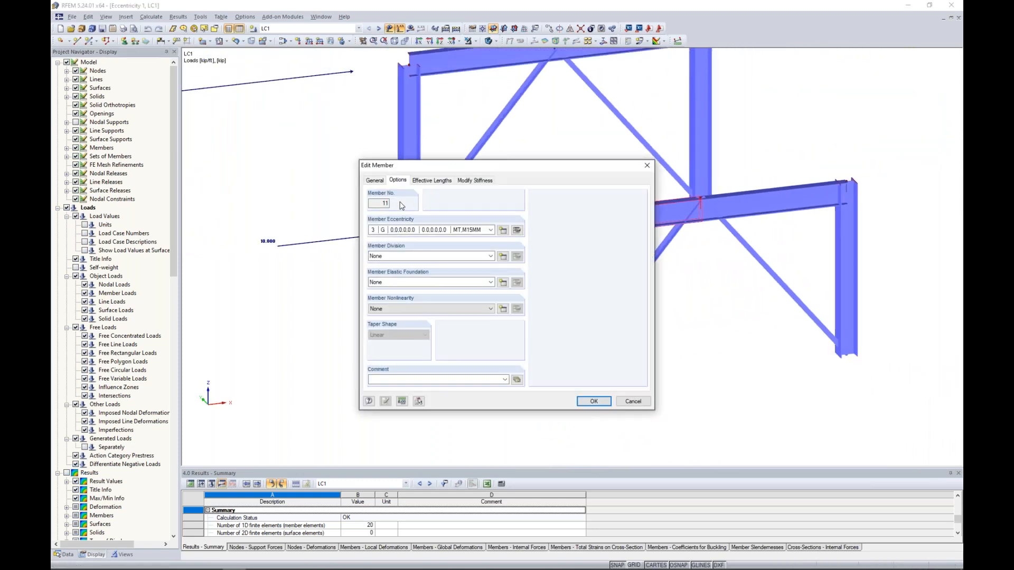
click(517, 230)
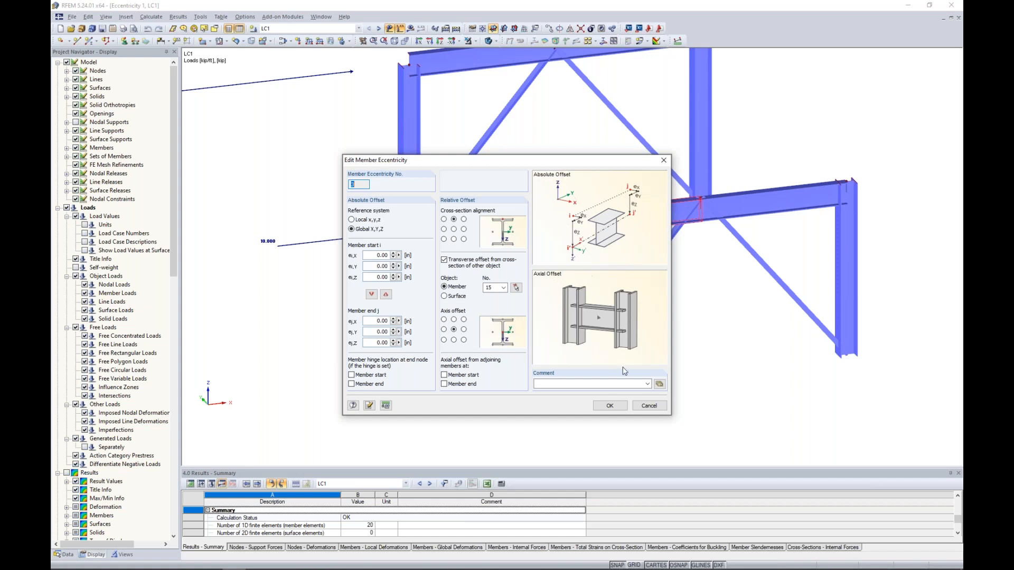
click(645, 408)
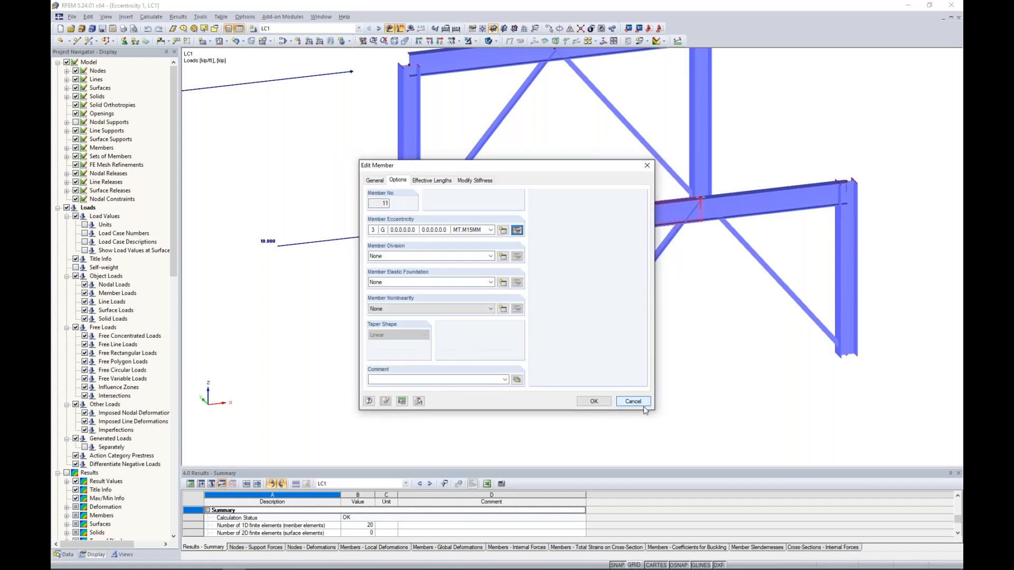
click(637, 402)
Examine how the front frame's beam aligns with the column top in the solid display.
scroll(559, 238, up, 5)
scroll(559, 232, up, 2)
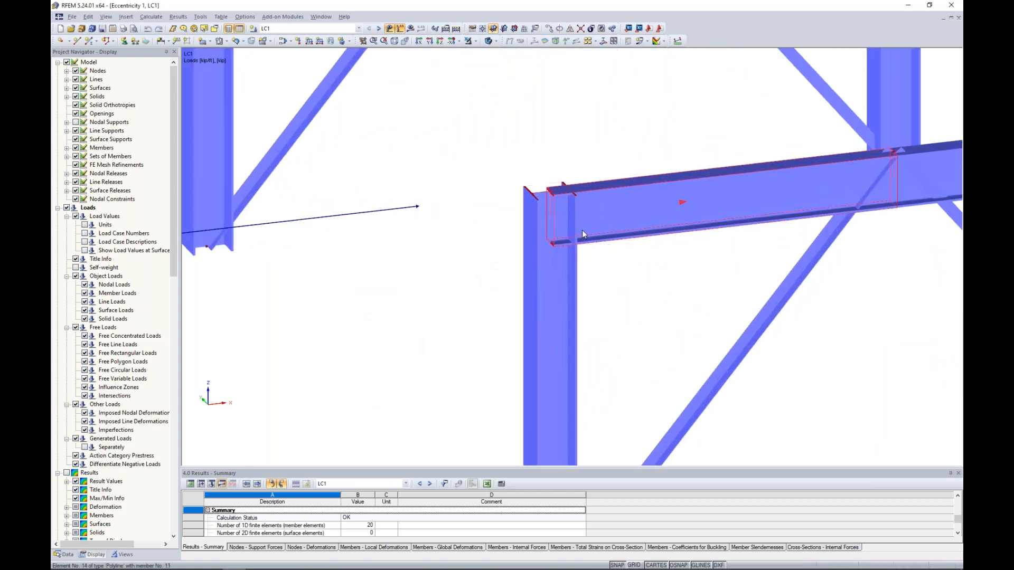
mouse_move(625, 242)
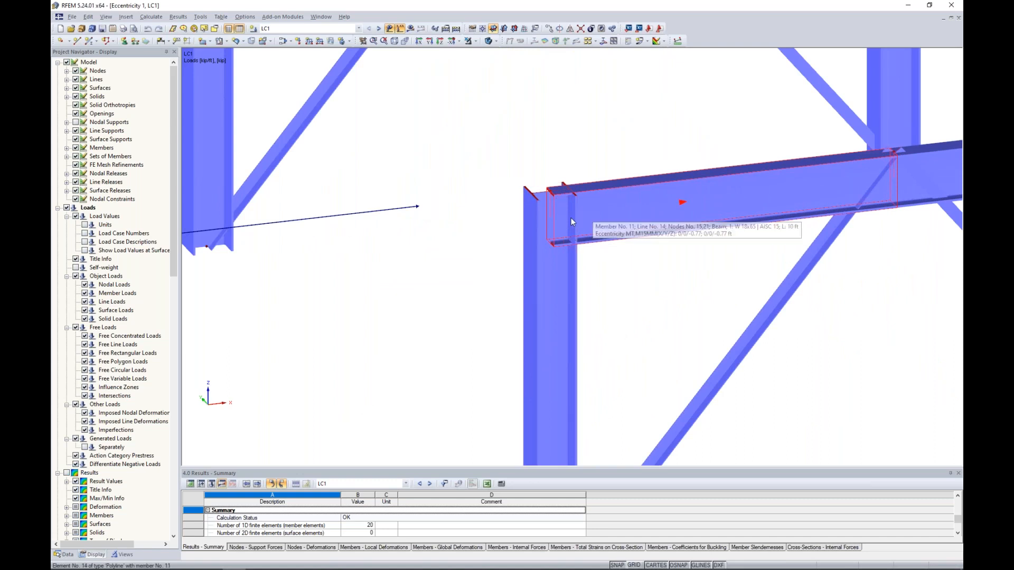
Display both frames in wireframe and examine the offset between the front frame's beam axis and its nodes.
scroll(575, 215, down, 10)
middle_drag(605, 190, 500, 211)
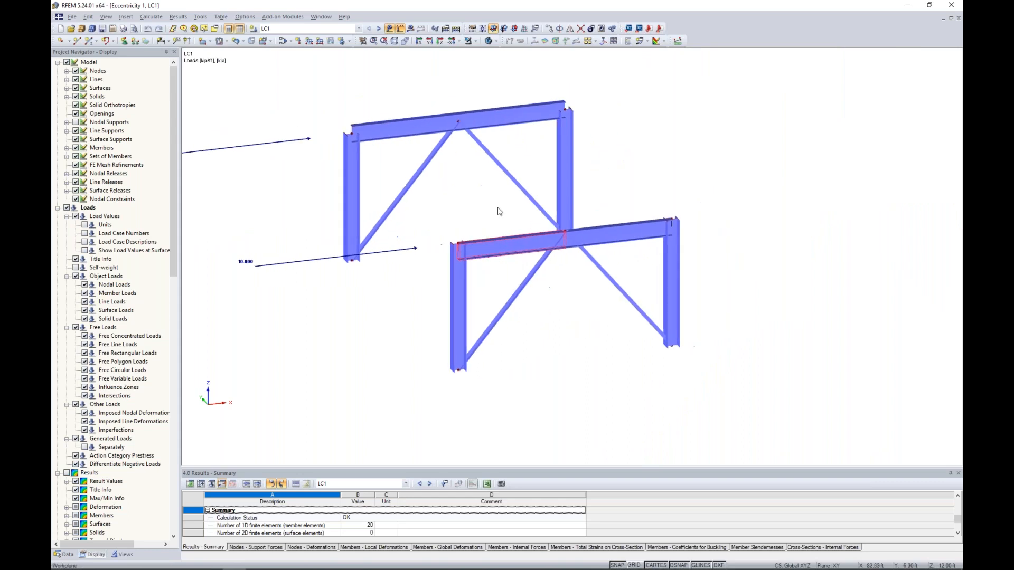
click(489, 41)
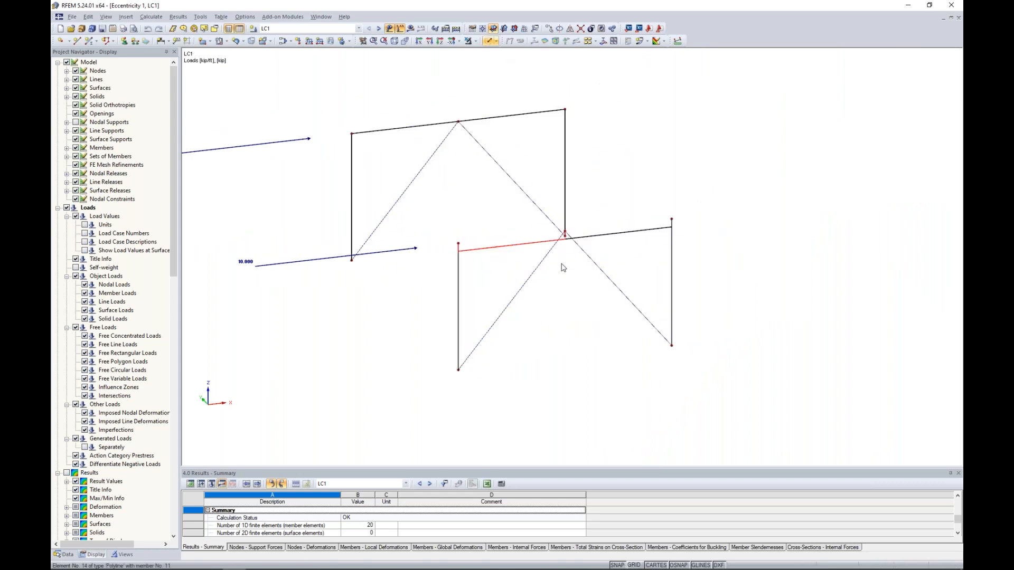
scroll(459, 266, up, 4)
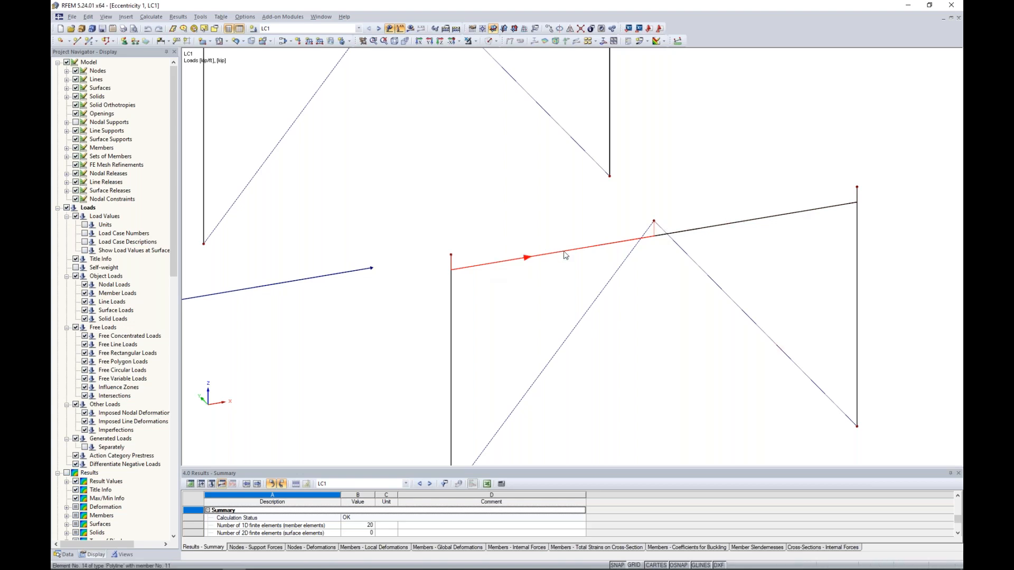
Display the LC1 internal forces on both braced frames and compare their bending moments My, axial forces N and shear forces Vz.
scroll(543, 228, down, 3)
middle_drag(505, 223, 558, 238)
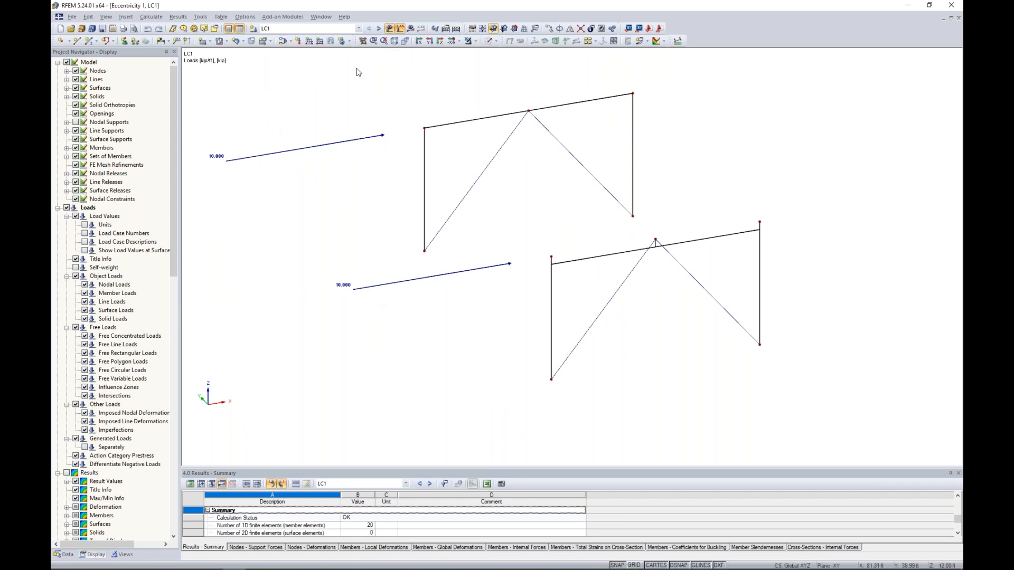
click(410, 28)
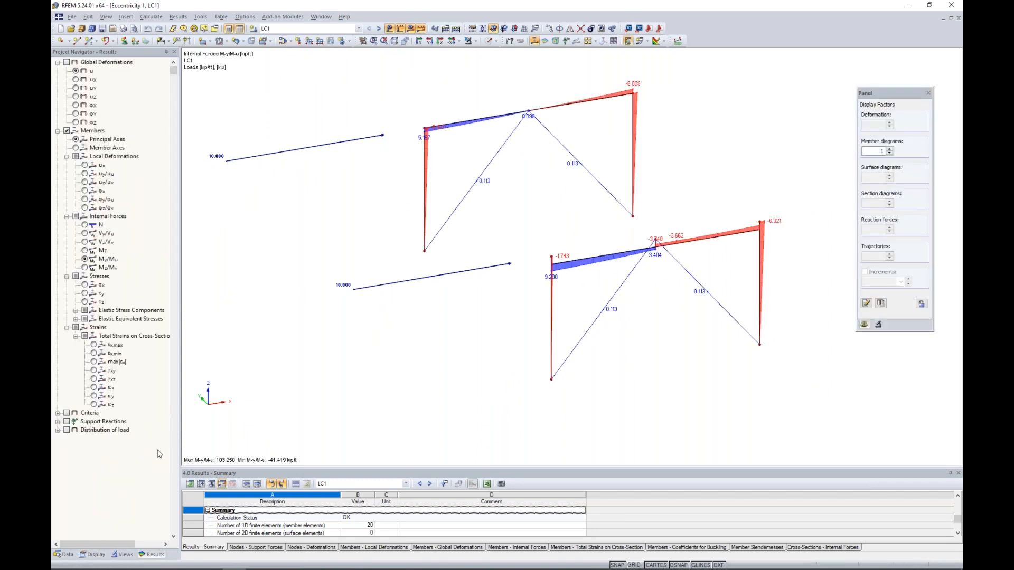
click(85, 225)
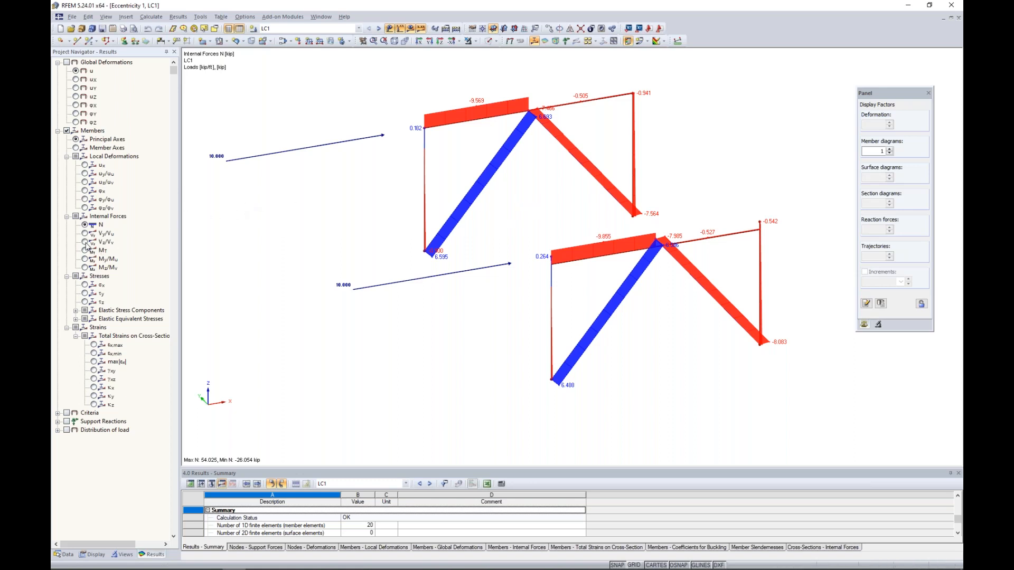
click(85, 242)
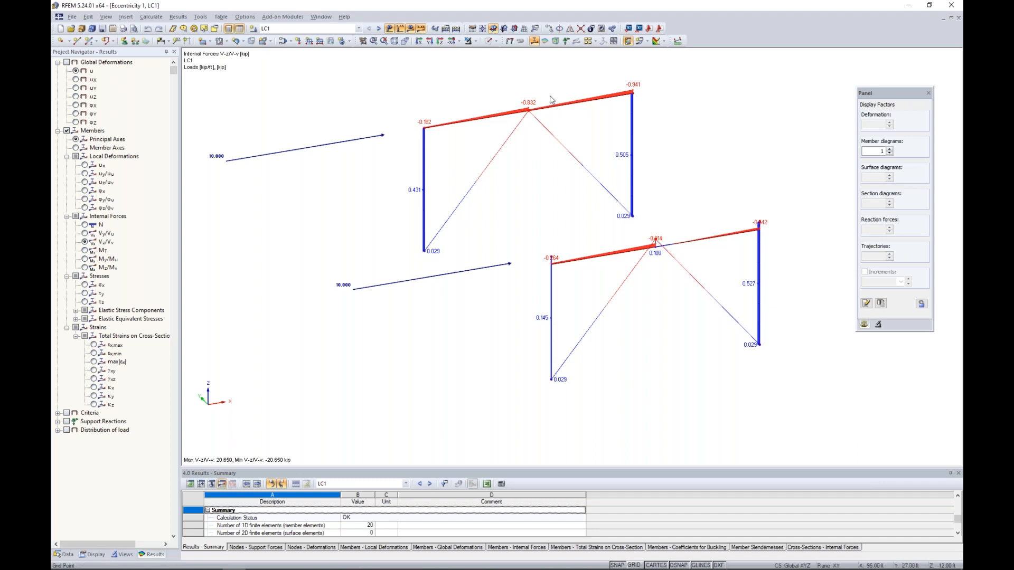
Isolate the top beams of both braced frames and compare their bending moment My diagrams.
click(86, 260)
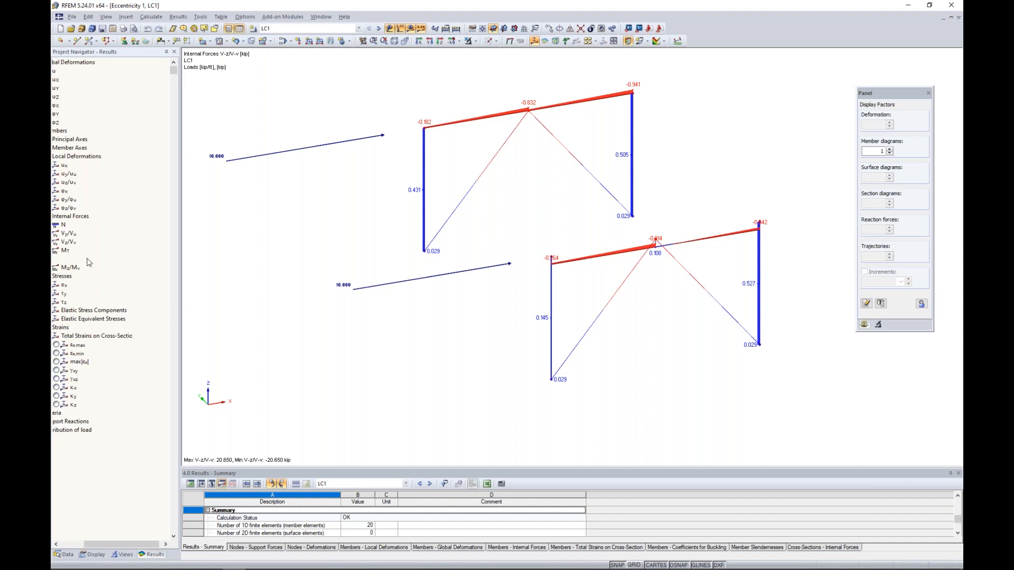
ctrl+middle_drag(548, 211, 466, 146)
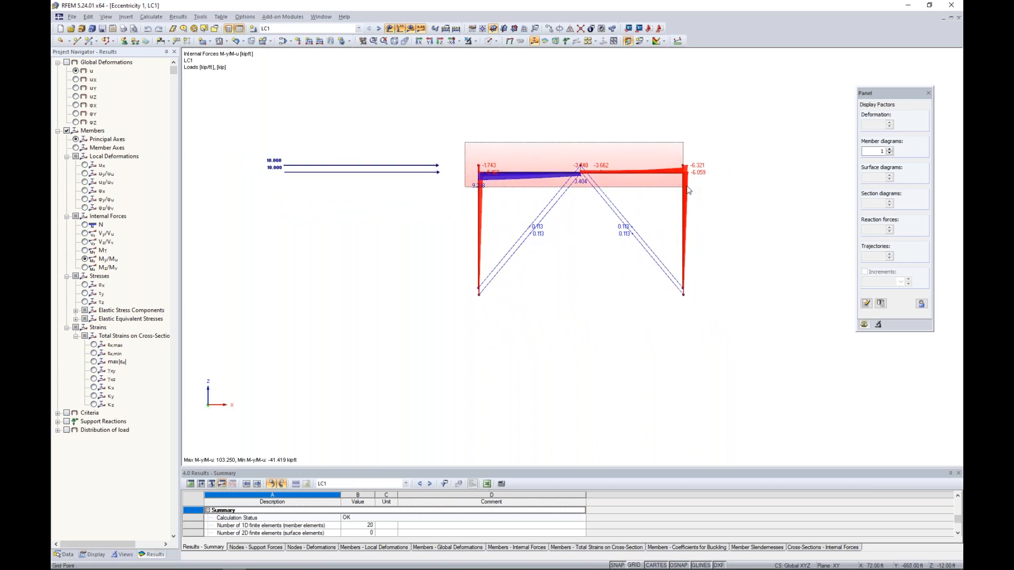
click(476, 42)
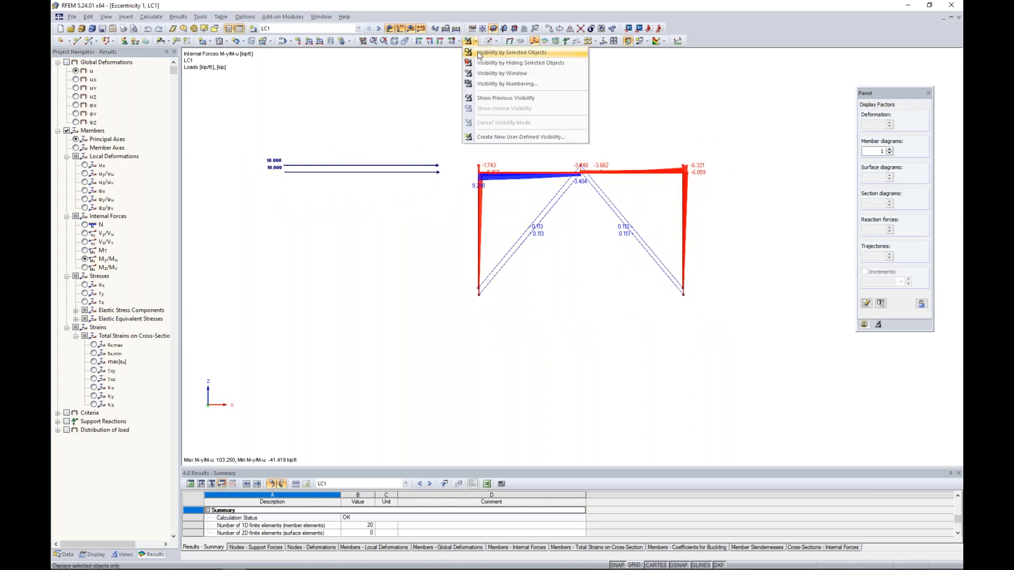
click(485, 129)
ctrl+middle_drag(485, 129, 553, 271)
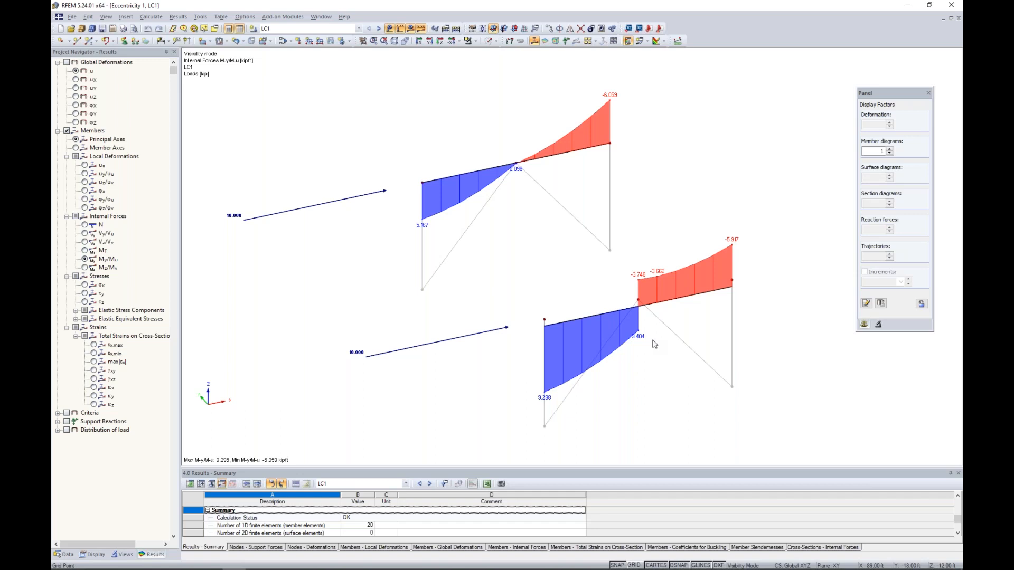
scroll(655, 344, down, 1)
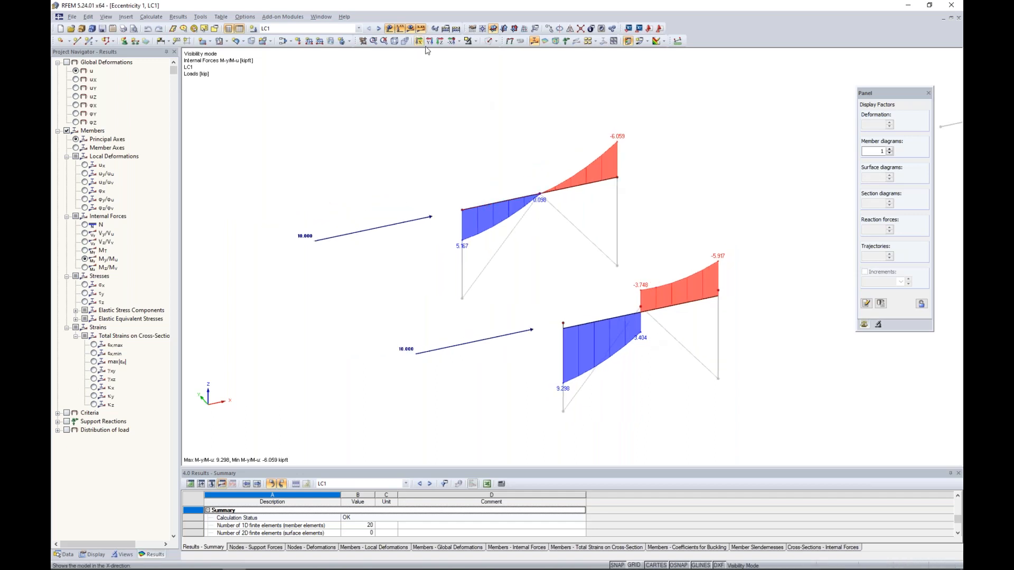
Hide the results, return to the solid transparent display and cancel the visibility mode to restore the whole model.
click(410, 29)
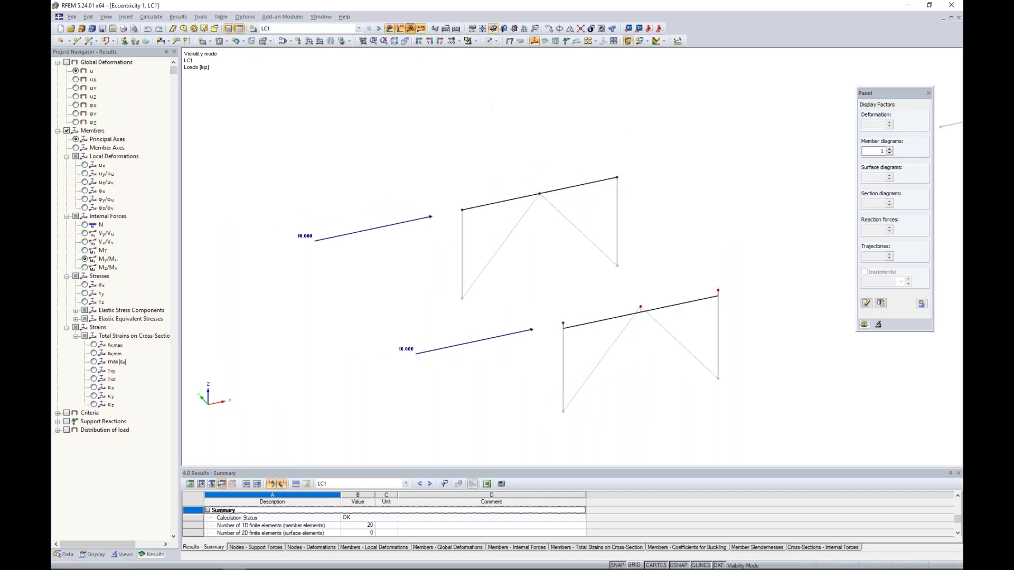
click(486, 42)
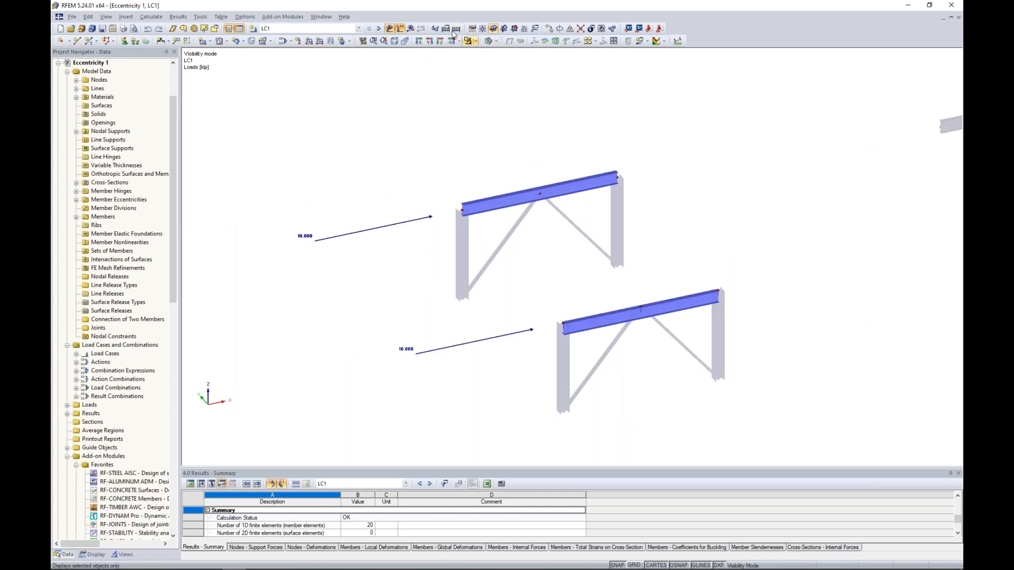
click(475, 42)
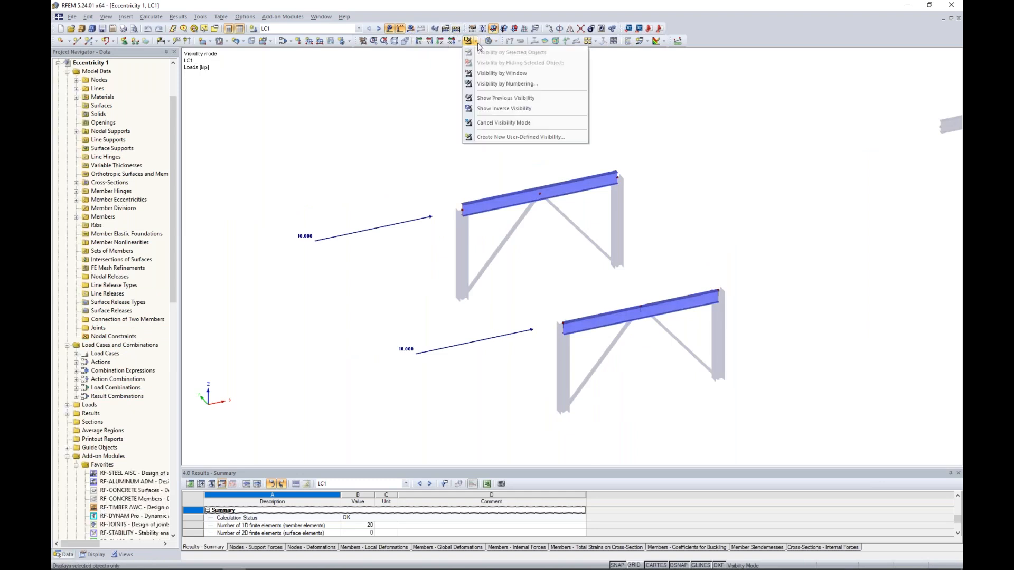
click(504, 123)
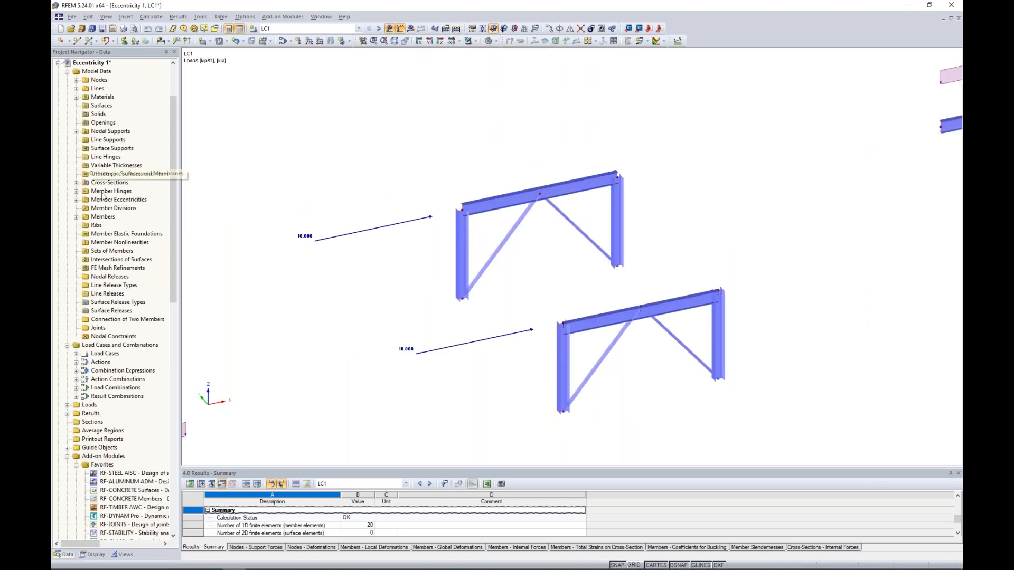
Show the nodal supports again and examine the beam-to-column connection of the rear two-span beam.
click(93, 555)
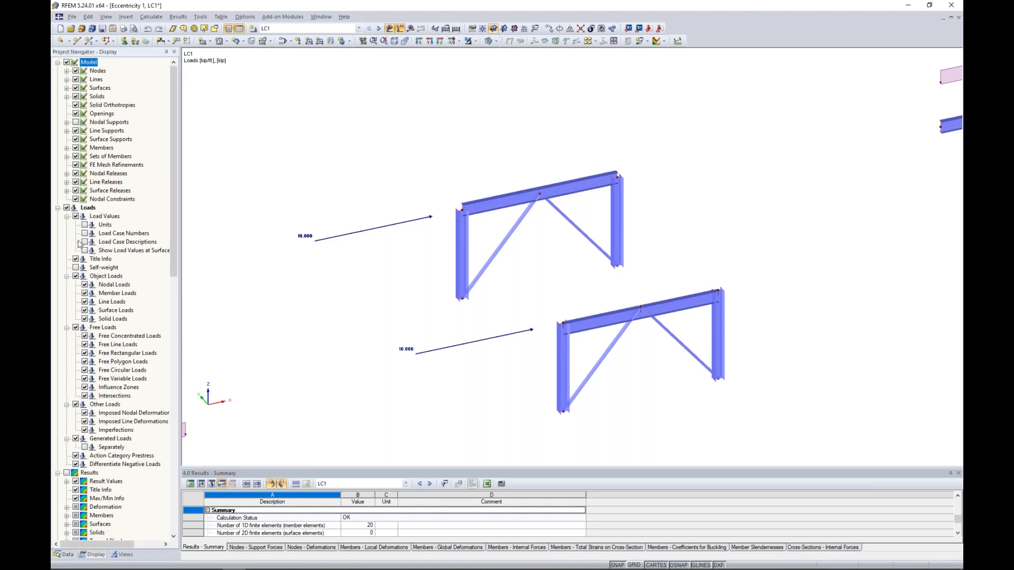
click(76, 121)
middle_drag(819, 251, 458, 303)
middle_drag(540, 304, 497, 291)
scroll(497, 286, up, 2)
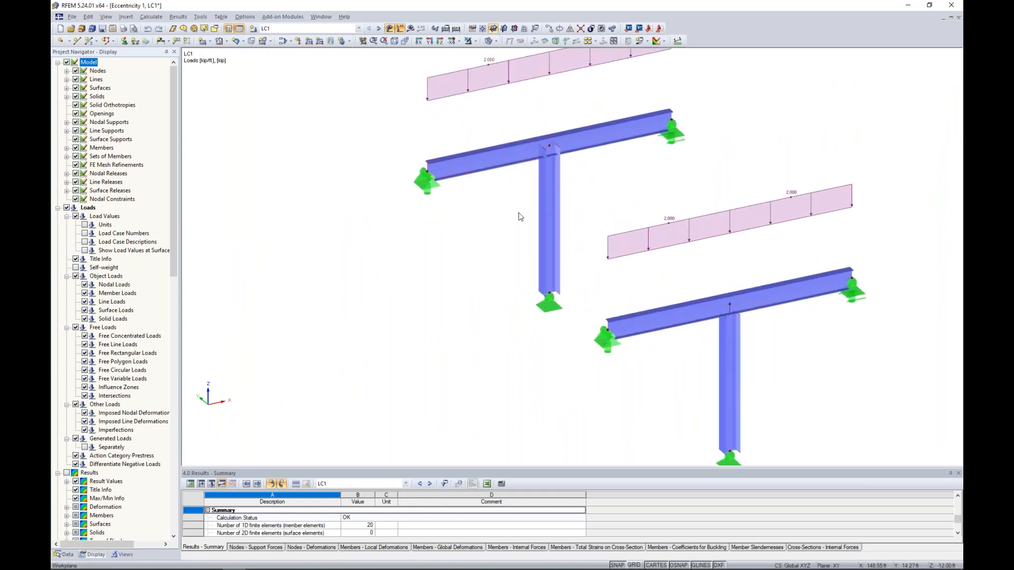
scroll(510, 188, up, 1)
scroll(510, 188, up, 2)
middle_drag(509, 188, 511, 281)
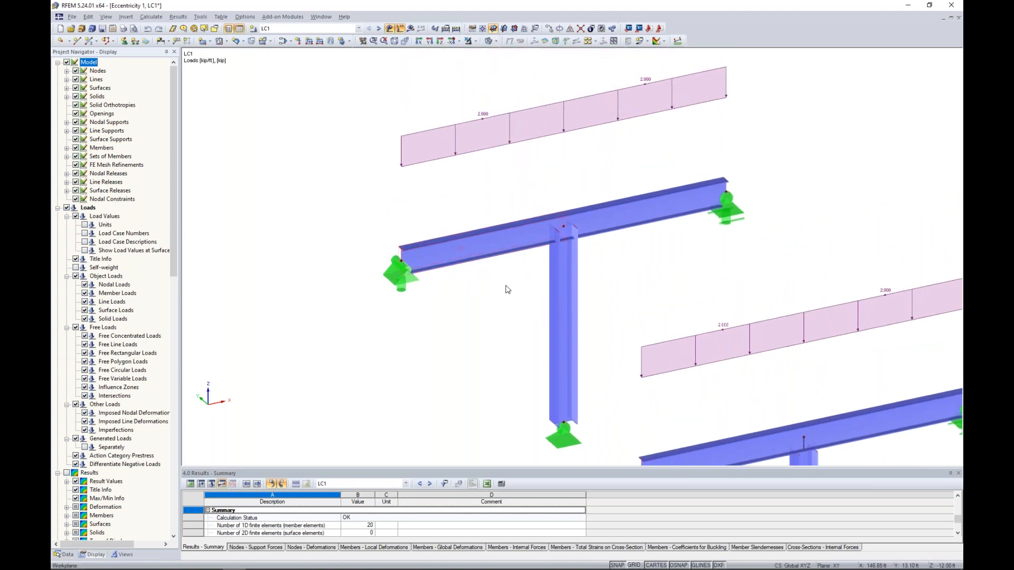
scroll(512, 273, up, 3)
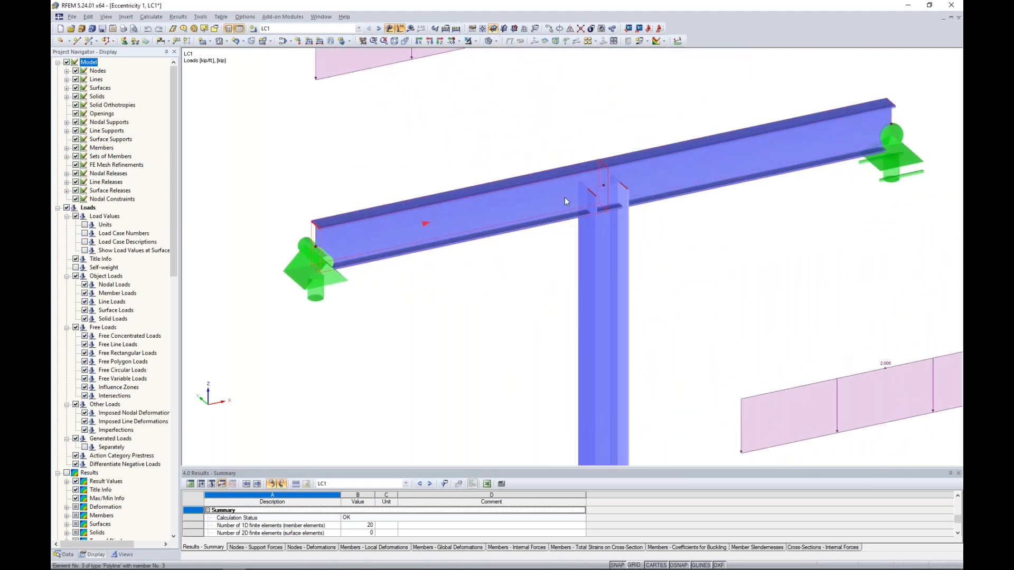
Display the model in wireframe and compare how the column meets the beam axis in the rear and front two-span beams.
click(489, 41)
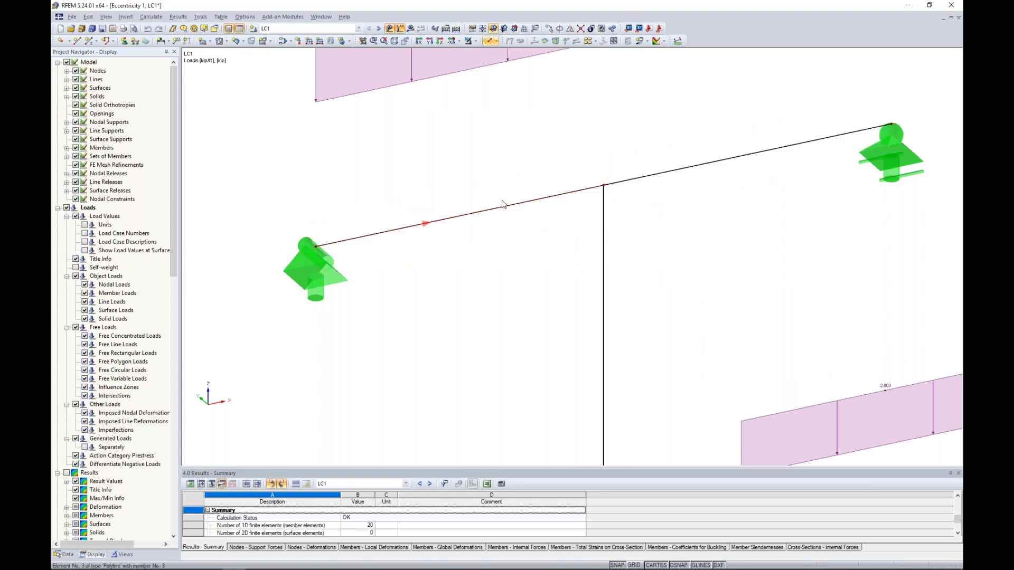
click(604, 244)
click(637, 223)
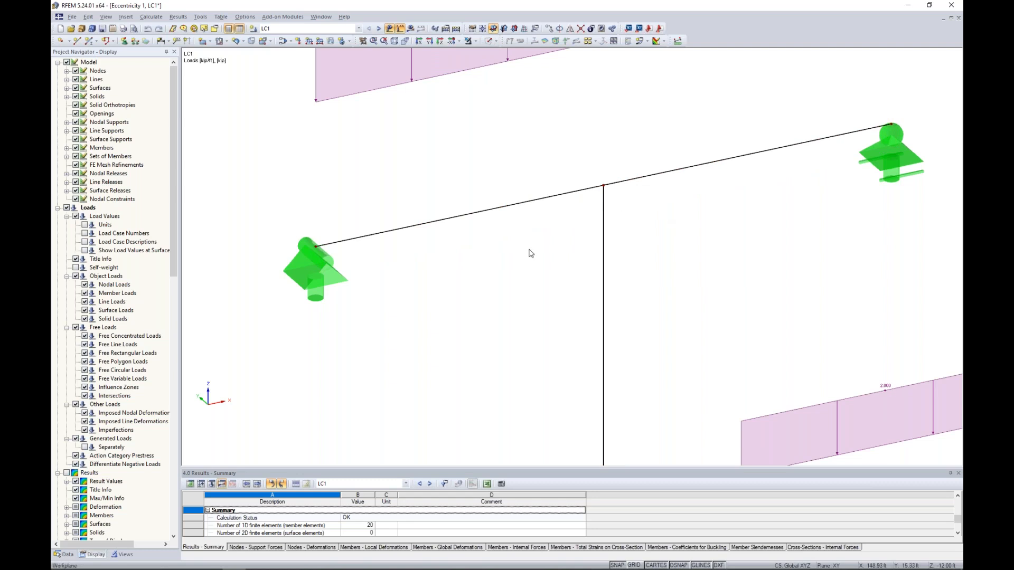
scroll(531, 253, down, 3)
middle_drag(522, 290, 399, 144)
middle_drag(556, 287, 463, 202)
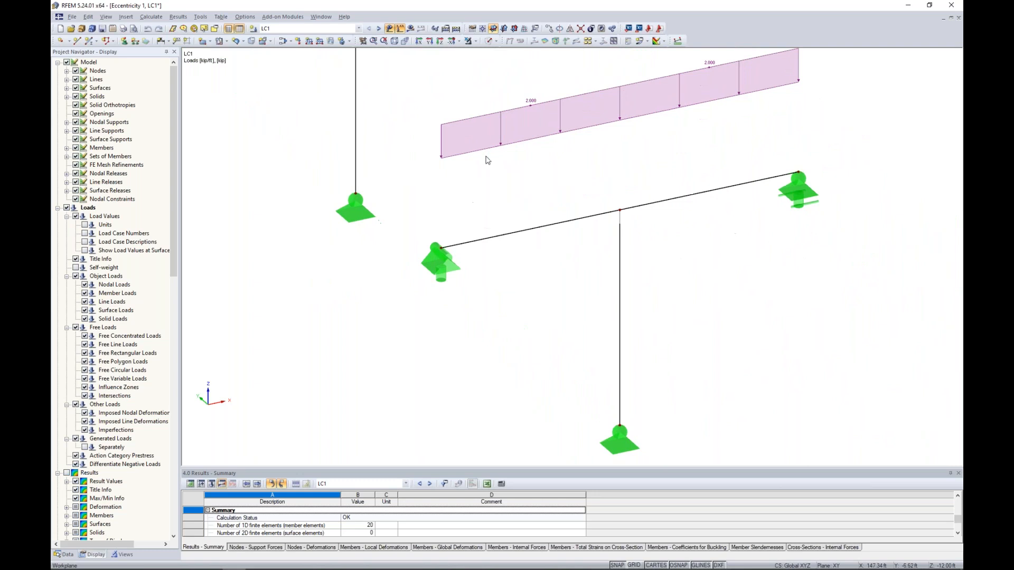
Return to the solid display and review the eccentricity of column member 7, including its axial offset at member start, without changes.
click(489, 41)
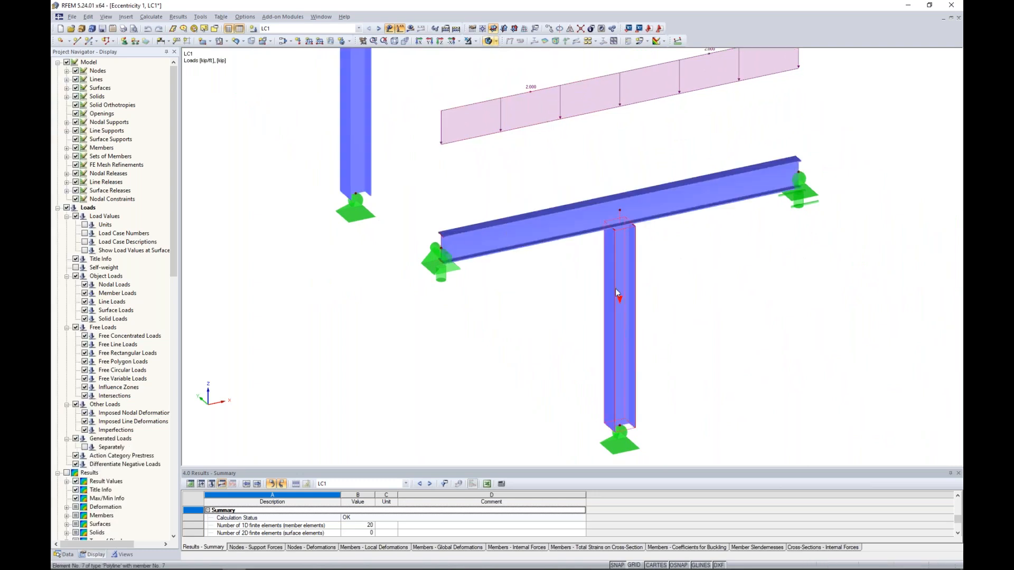
scroll(606, 287, up, 2)
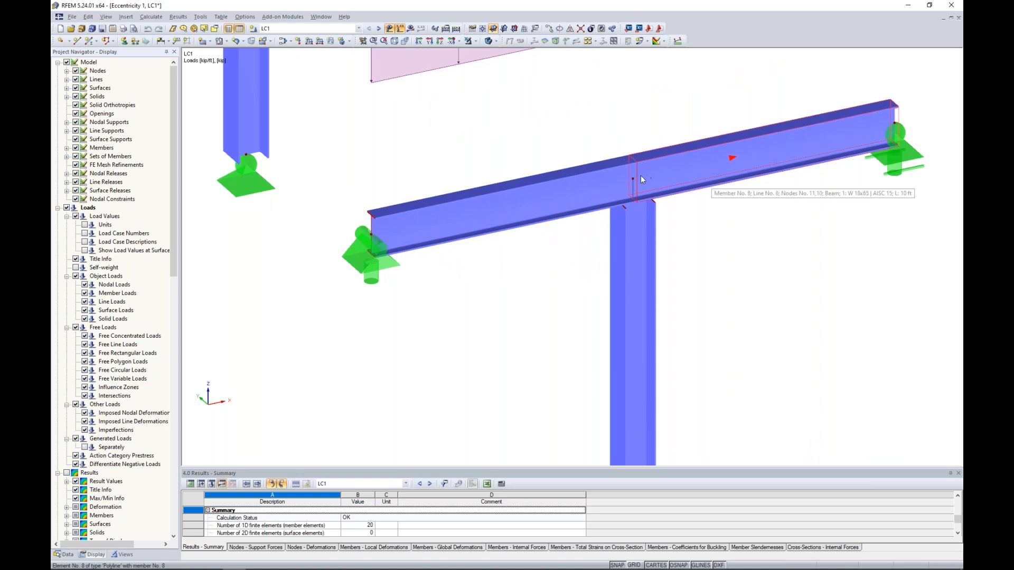
double_click(638, 233)
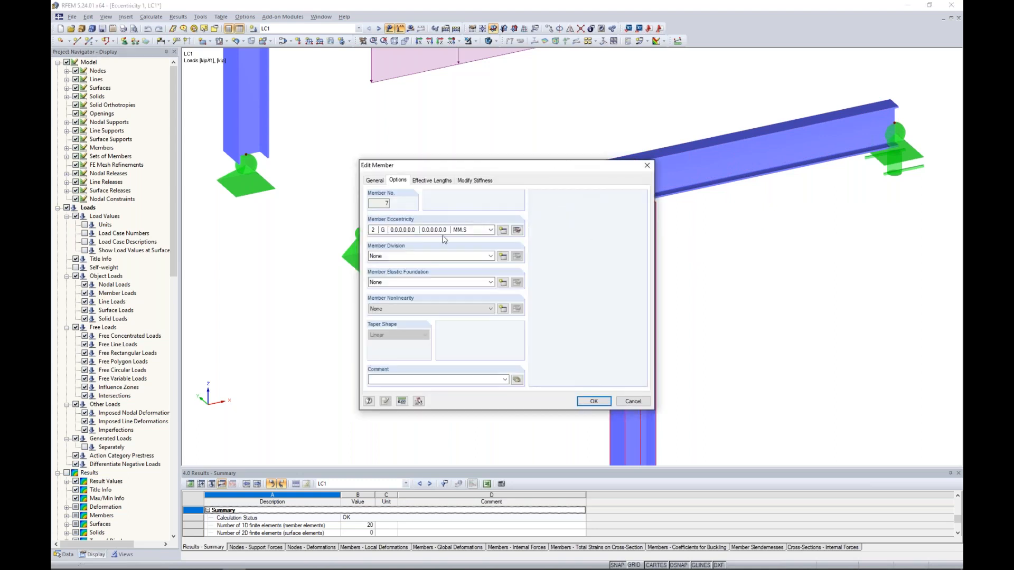
click(516, 231)
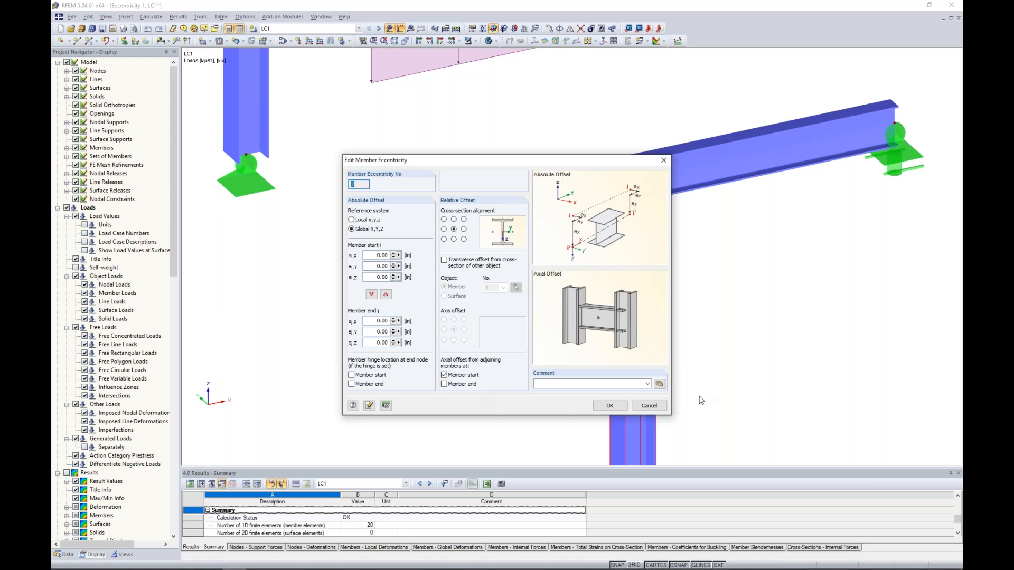
click(649, 406)
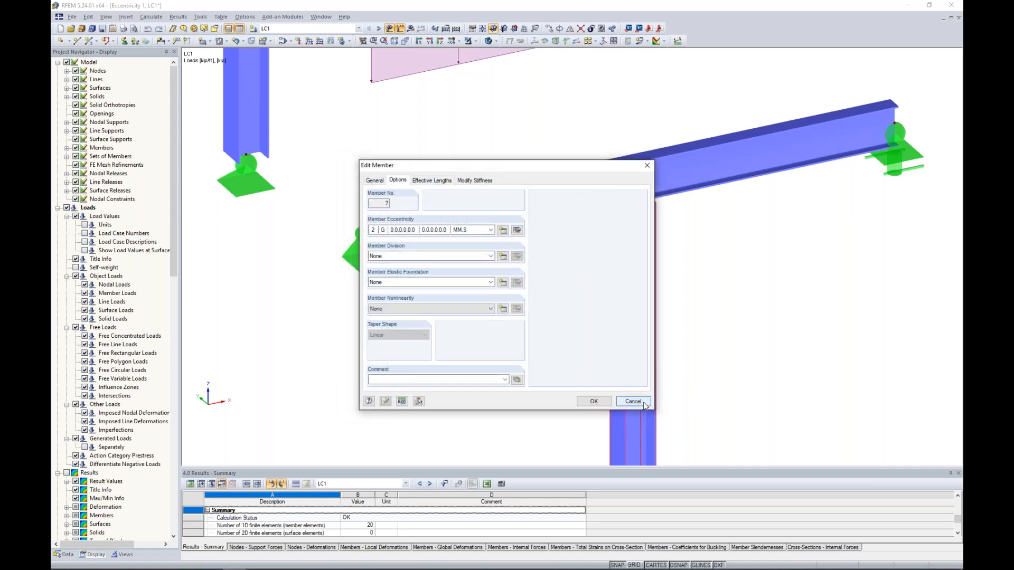
click(645, 405)
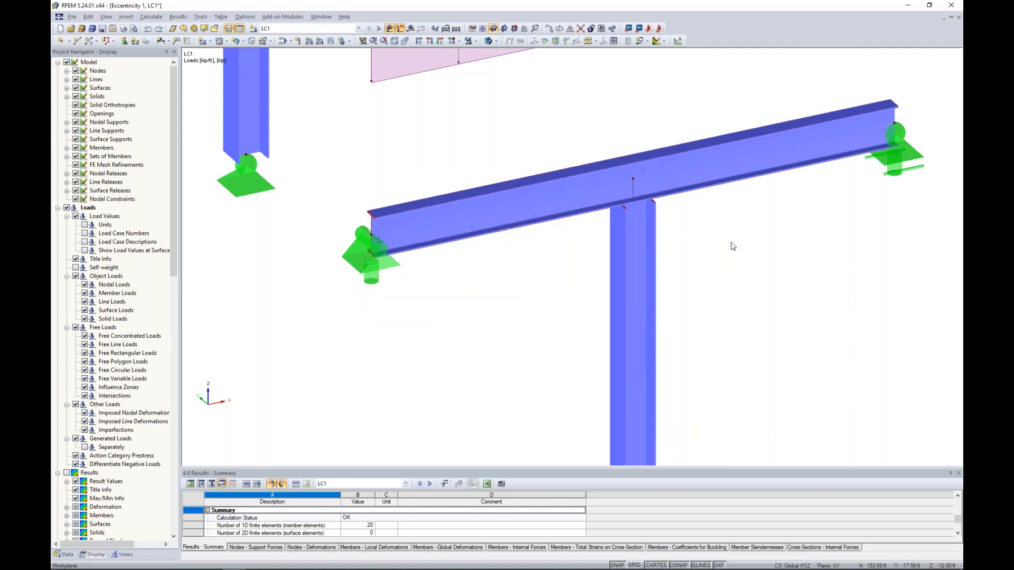
Display the bending moment My diagrams of both column-supported beams in wireframe and compare them.
scroll(733, 246, down, 2)
scroll(733, 246, down, 7)
middle_drag(742, 247, 681, 331)
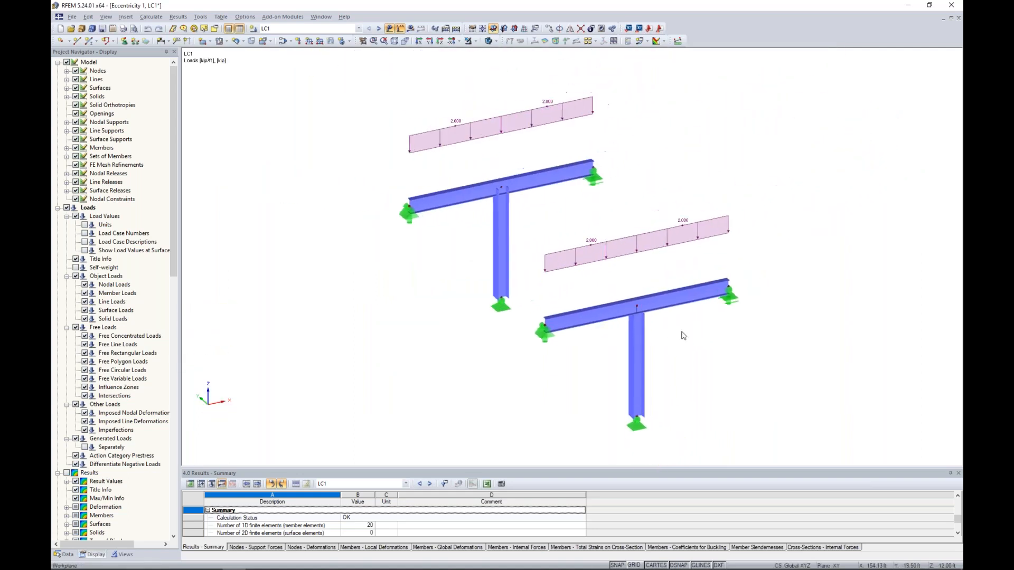
click(410, 29)
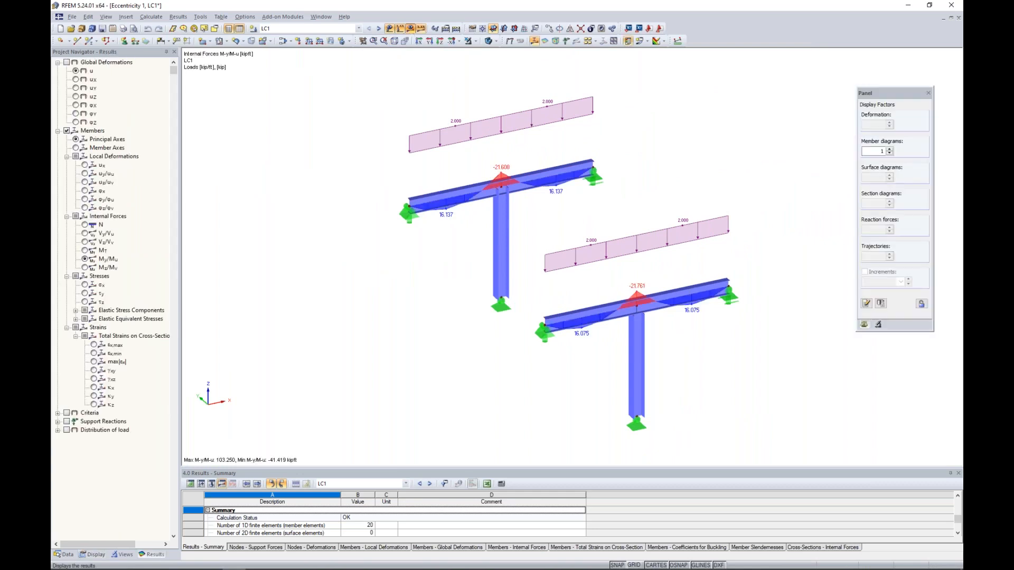
click(488, 41)
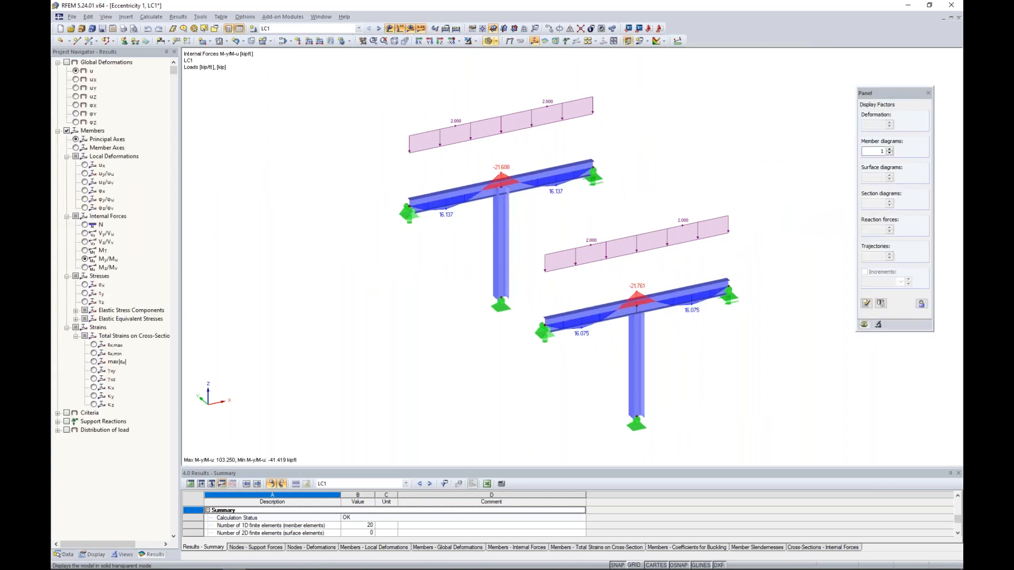
click(490, 41)
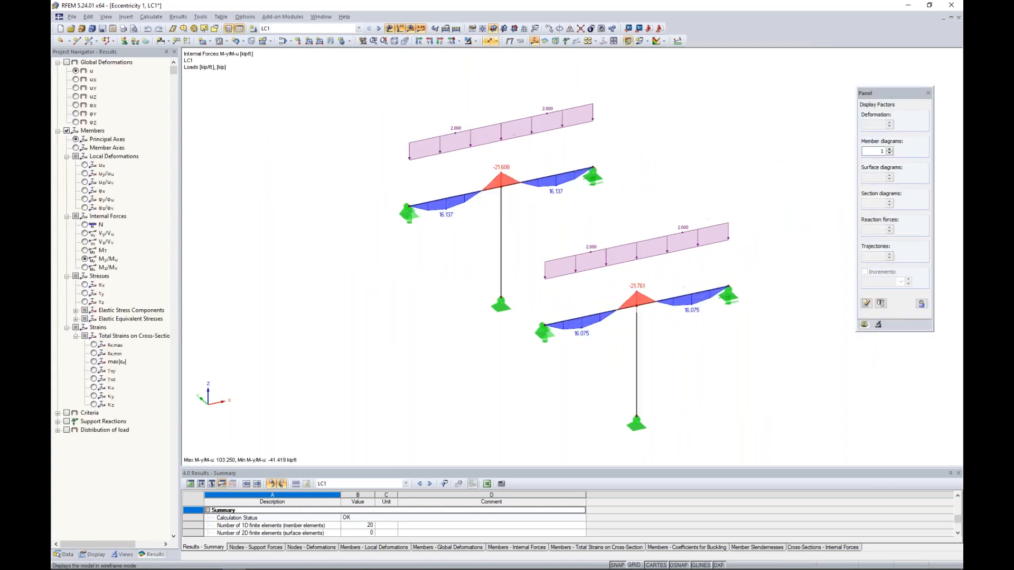
Hide the loads and compare the shear force Vz and axial force N diagrams of both column-supported beams.
click(399, 28)
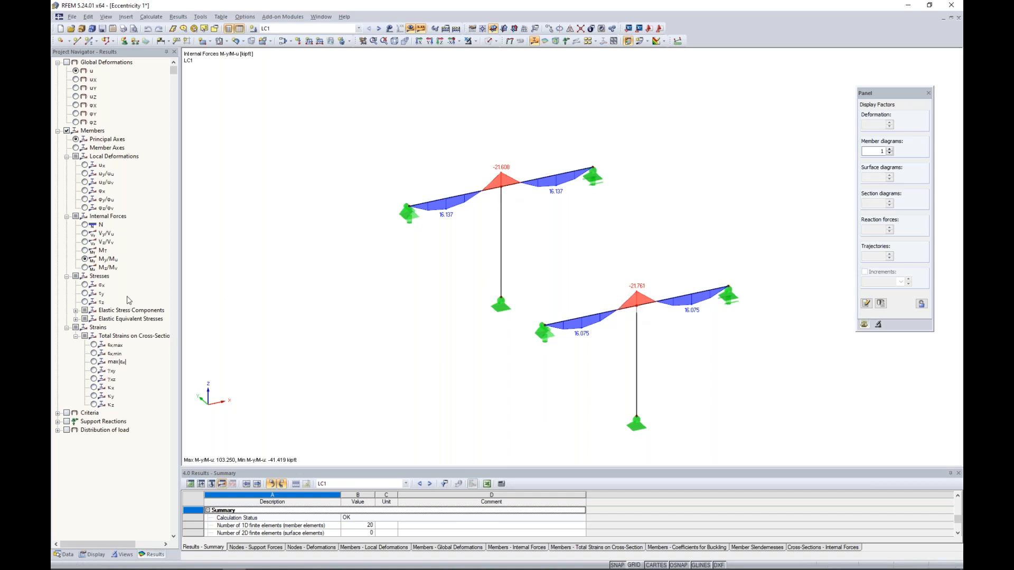
click(85, 242)
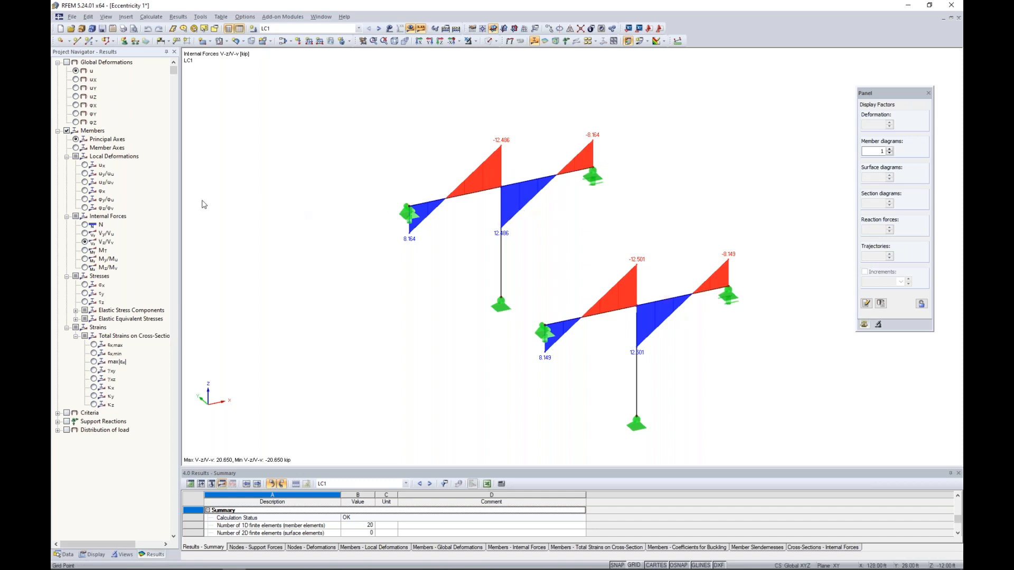
click(85, 225)
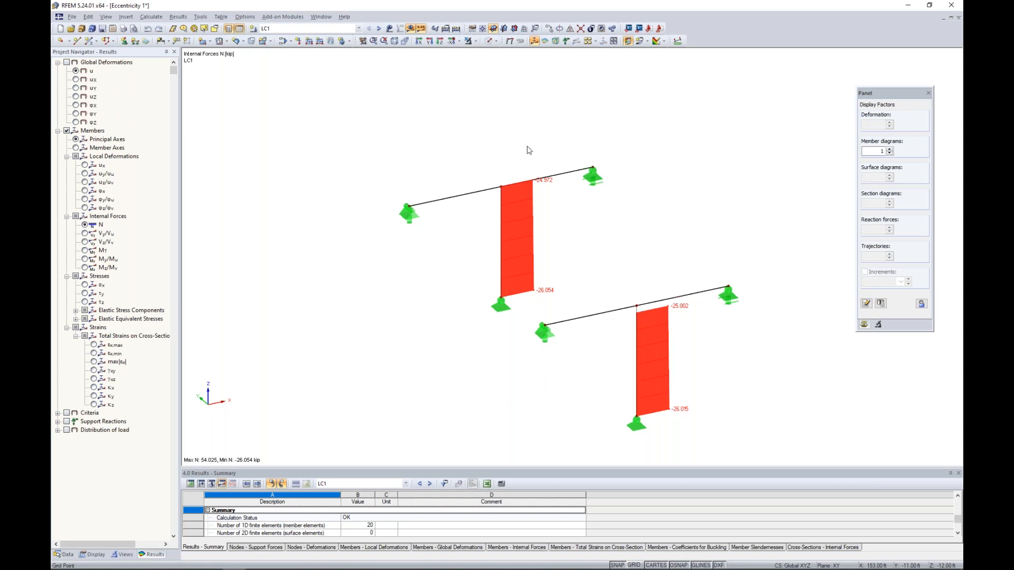
Switch to the open model Eccentricity 2.
click(321, 17)
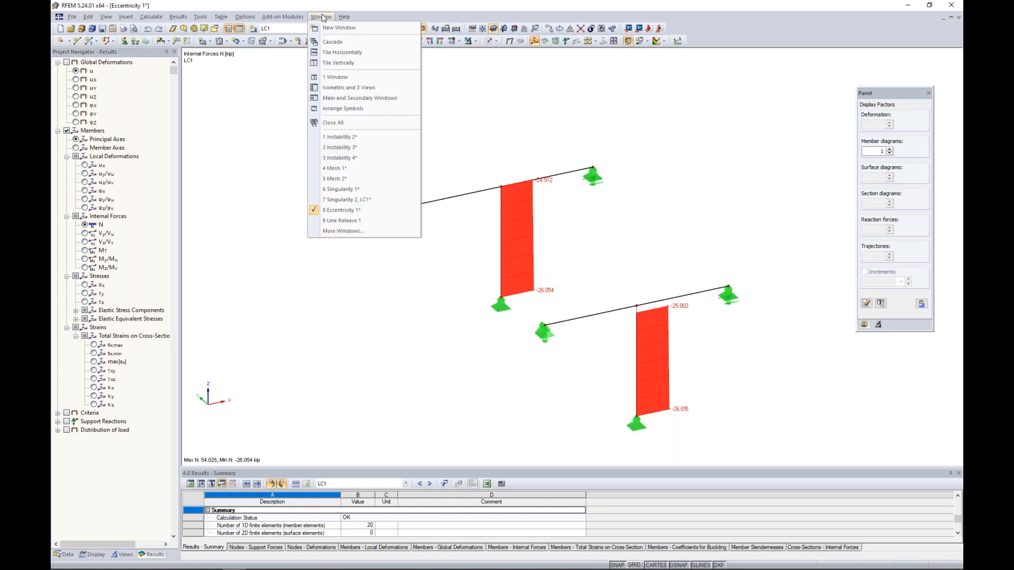
click(353, 231)
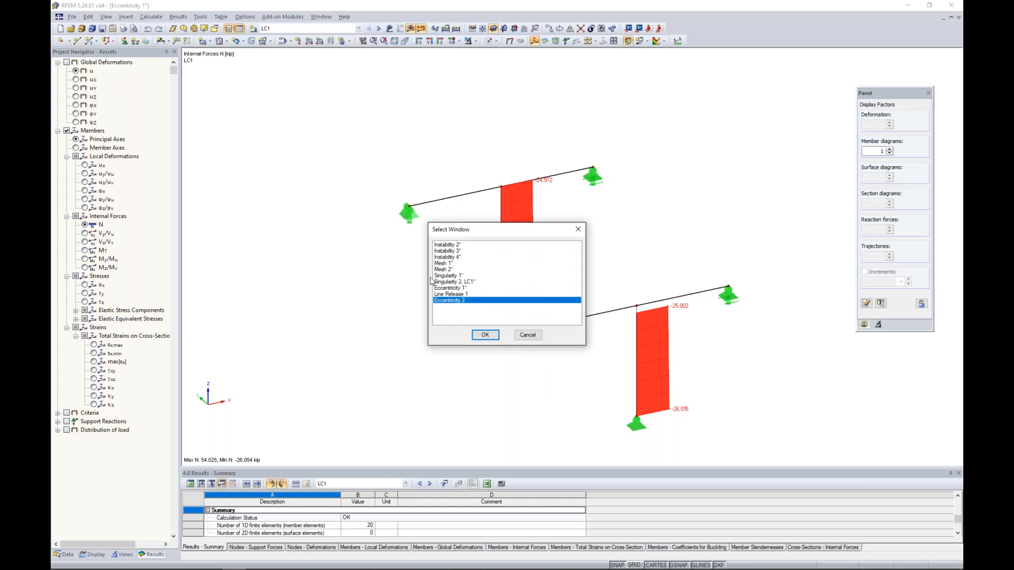
click(484, 334)
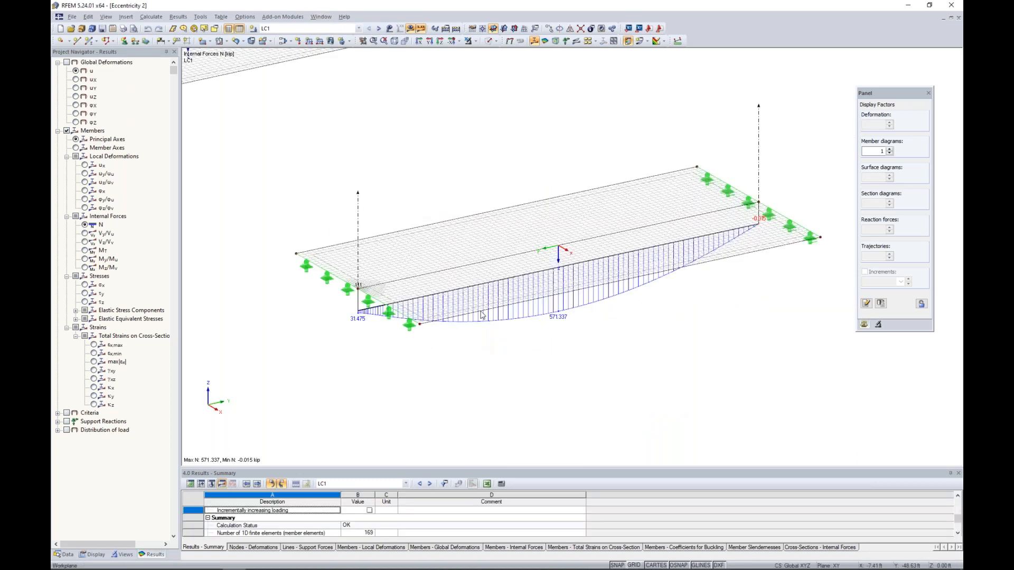
Hide the results and display both beam-stiffened slabs in transparent solid rendering to compare their beam positions.
click(410, 28)
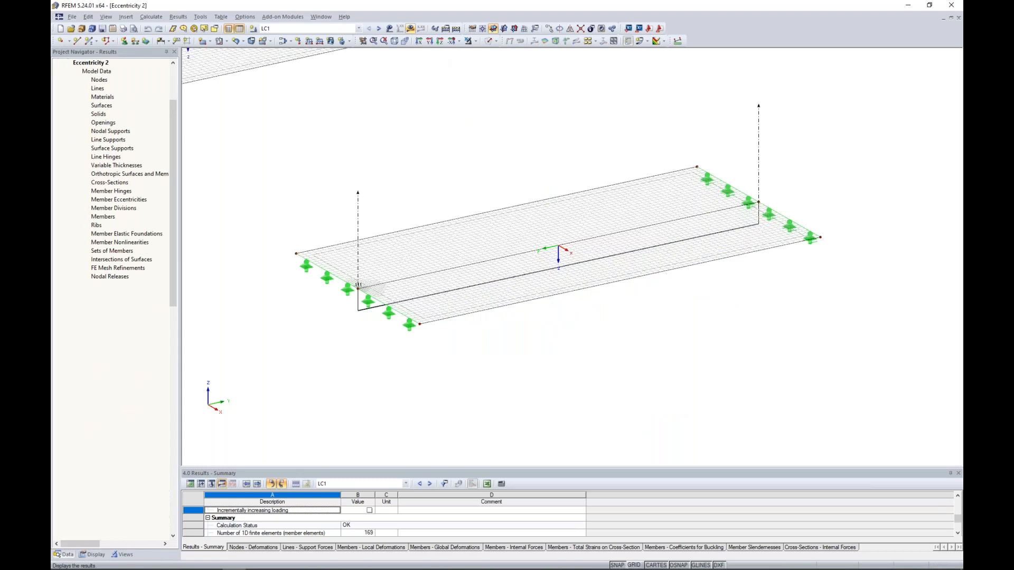
click(490, 41)
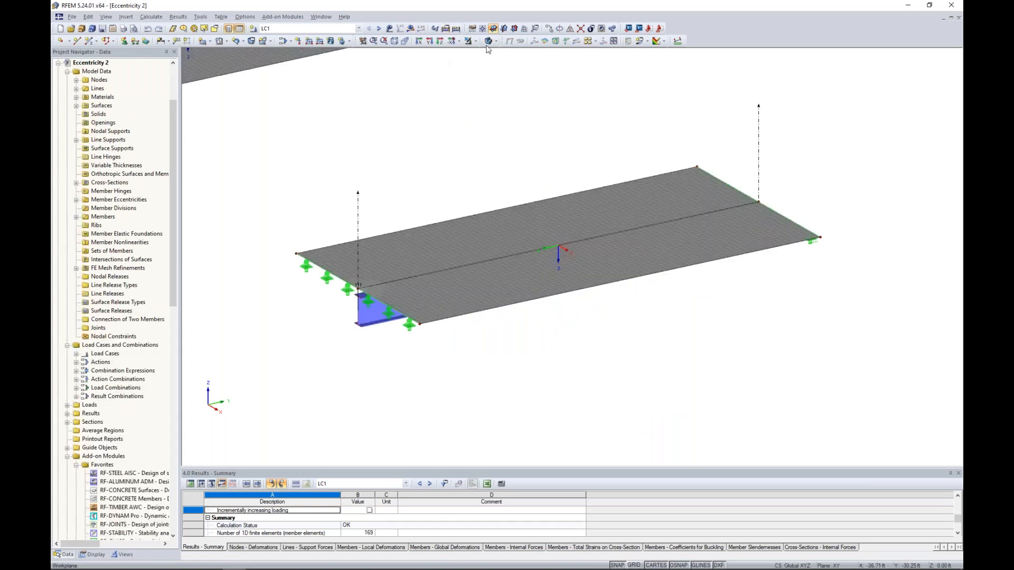
click(490, 41)
scroll(514, 154, down, 5)
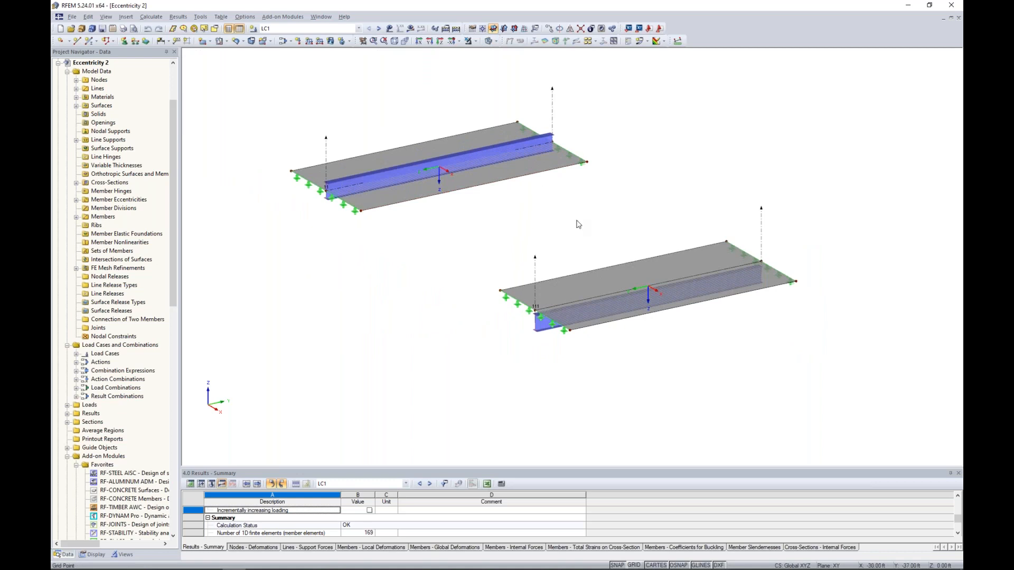
middle_drag(521, 210, 559, 244)
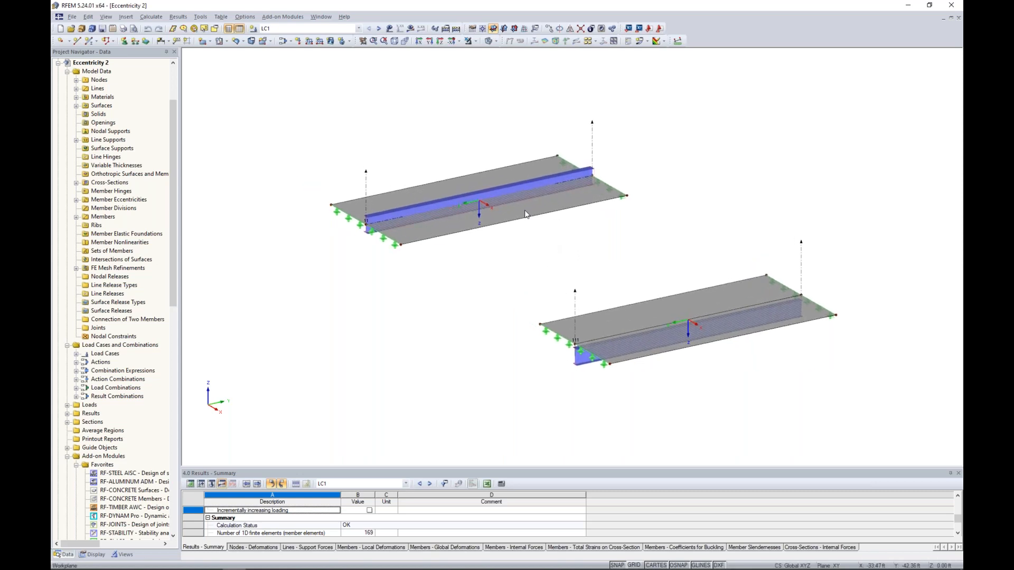
scroll(458, 225, up, 3)
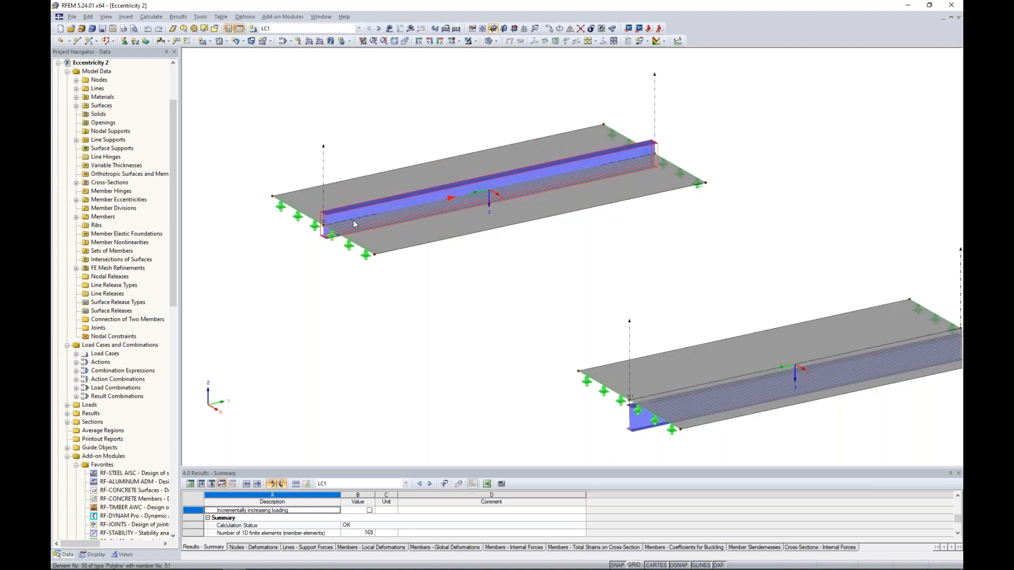
Compare the beam axes relative to both slab planes in wireframe, and return to the transparent solid display.
click(489, 41)
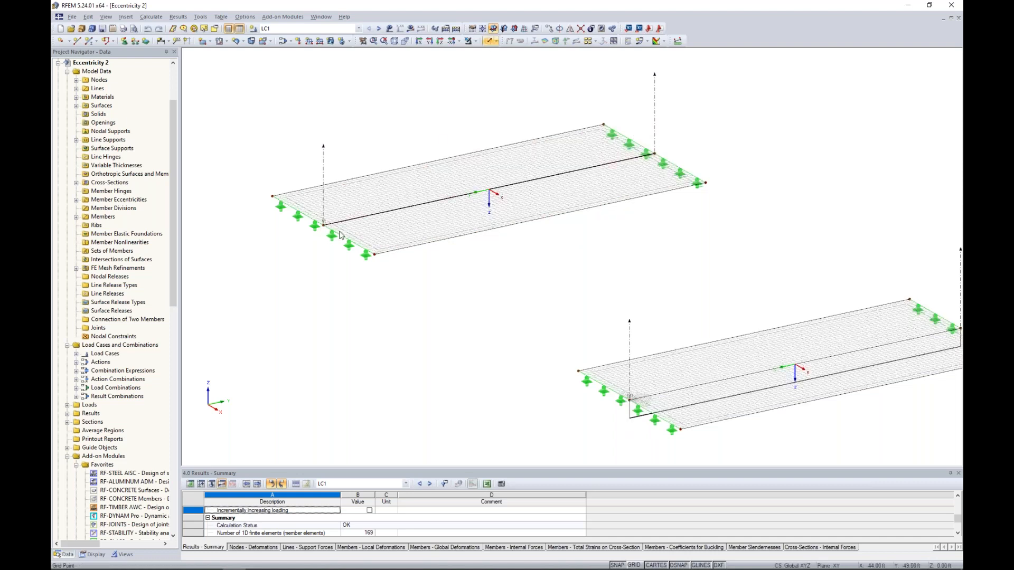
click(488, 41)
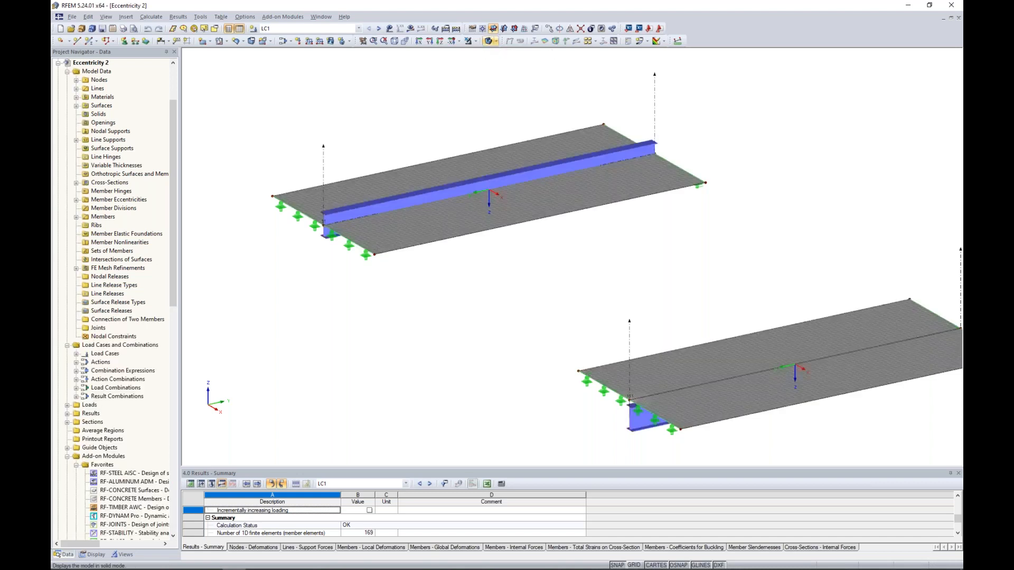
middle_drag(654, 311, 521, 233)
click(489, 42)
middle_drag(644, 364, 556, 309)
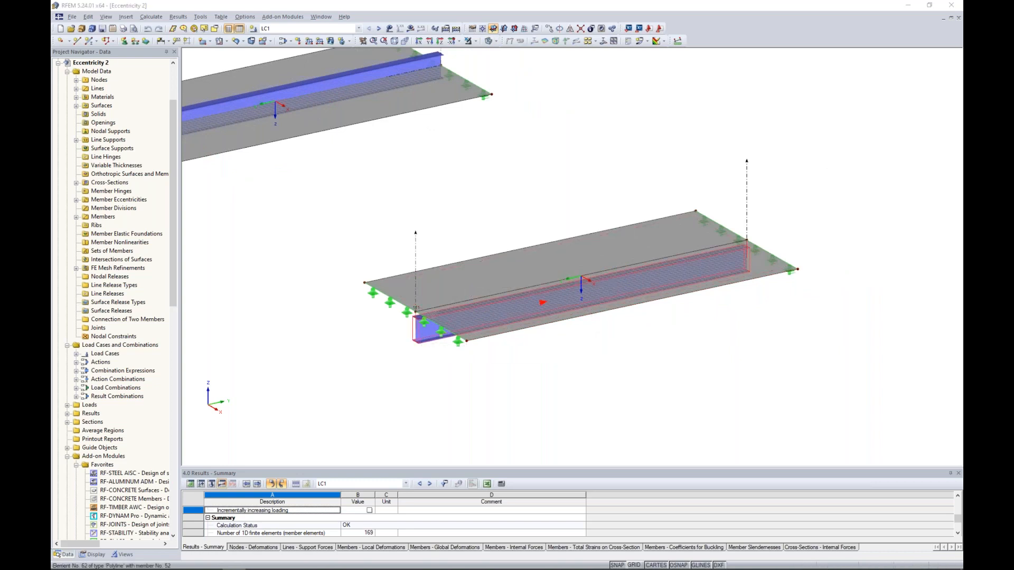
Review the eccentricity of member 52 under the front slab, including its transverse offset from the surface, without changes.
double_click(544, 301)
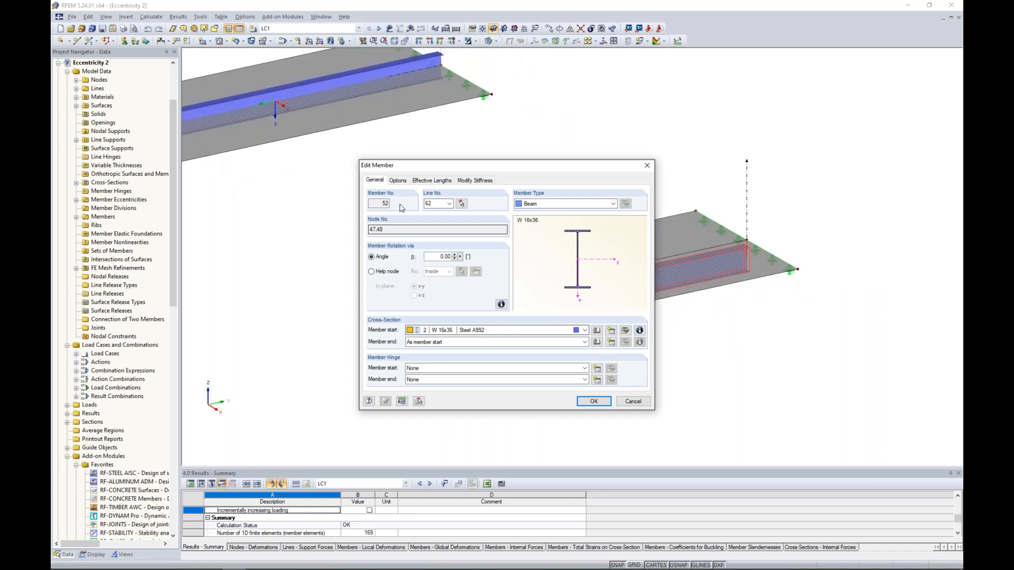
click(397, 180)
click(516, 230)
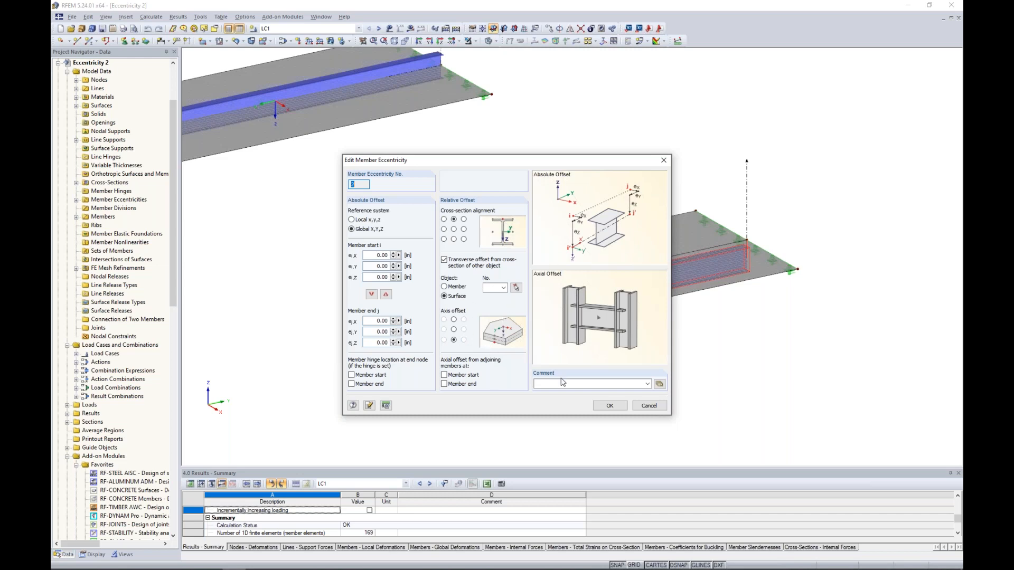
click(654, 407)
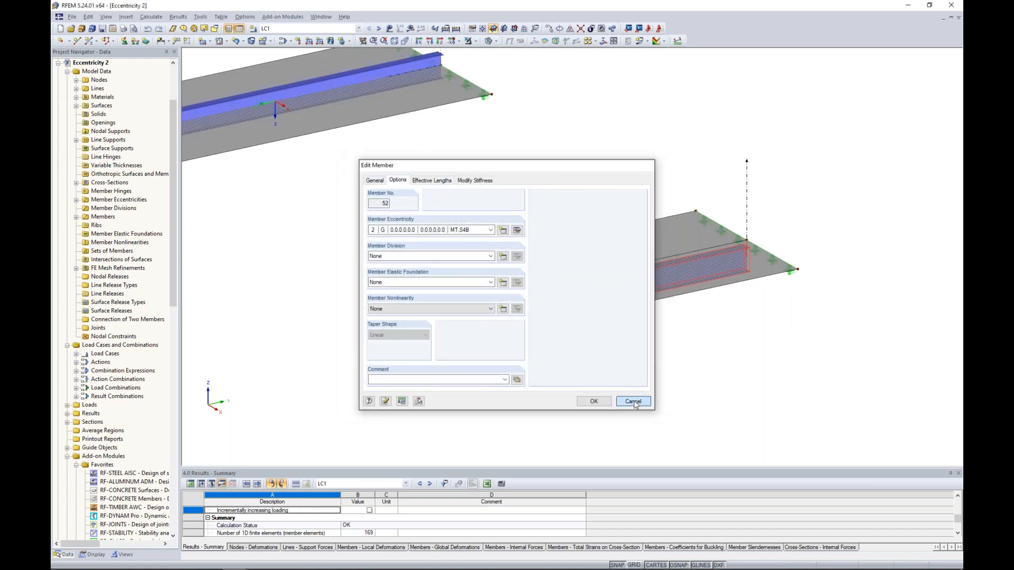
click(635, 404)
Show the LC1 surface loads on both slabs, display the global deformations u, and hide the loads again.
scroll(635, 404, down, 3)
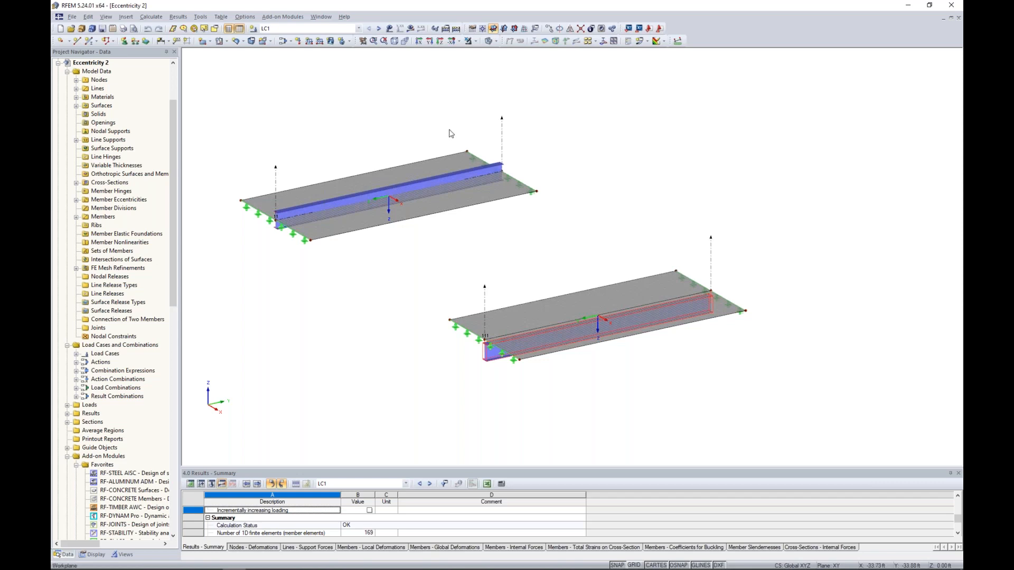
click(389, 28)
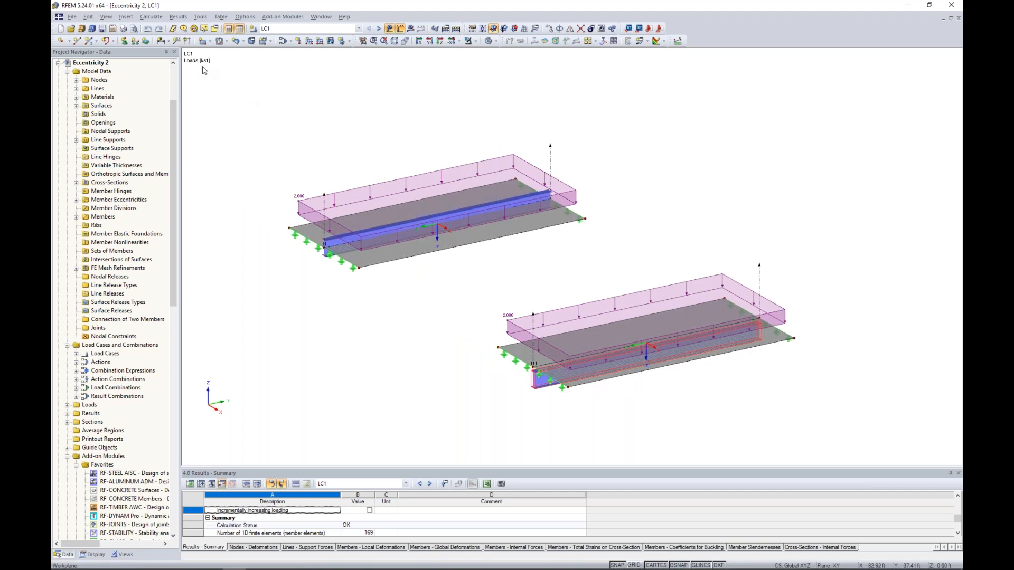
click(410, 30)
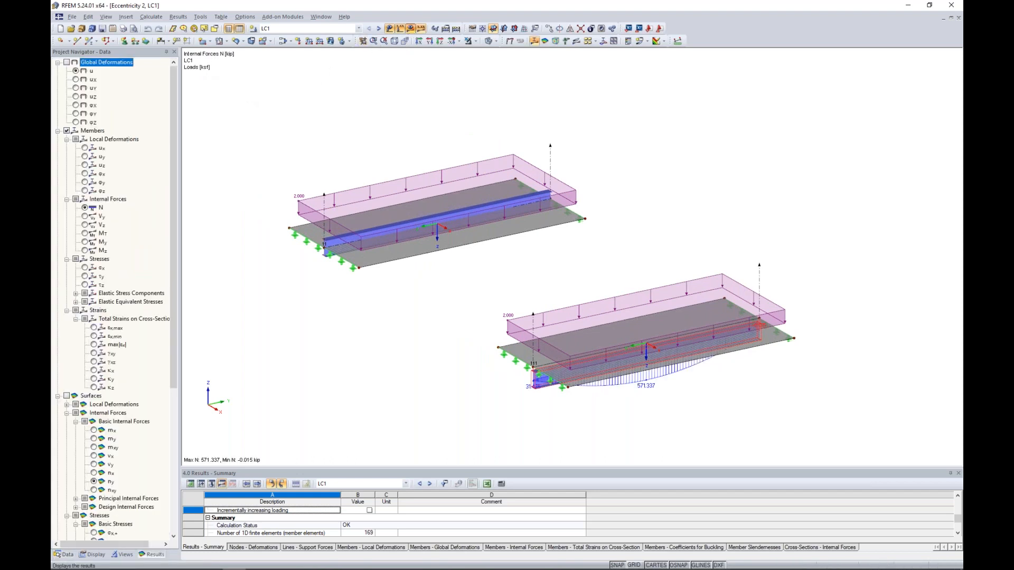
click(67, 62)
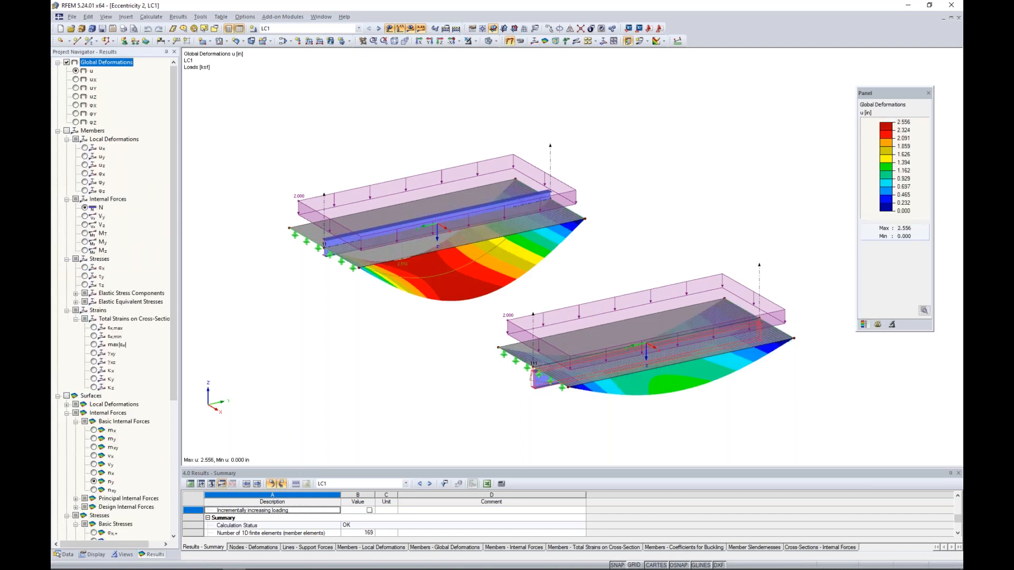
click(389, 28)
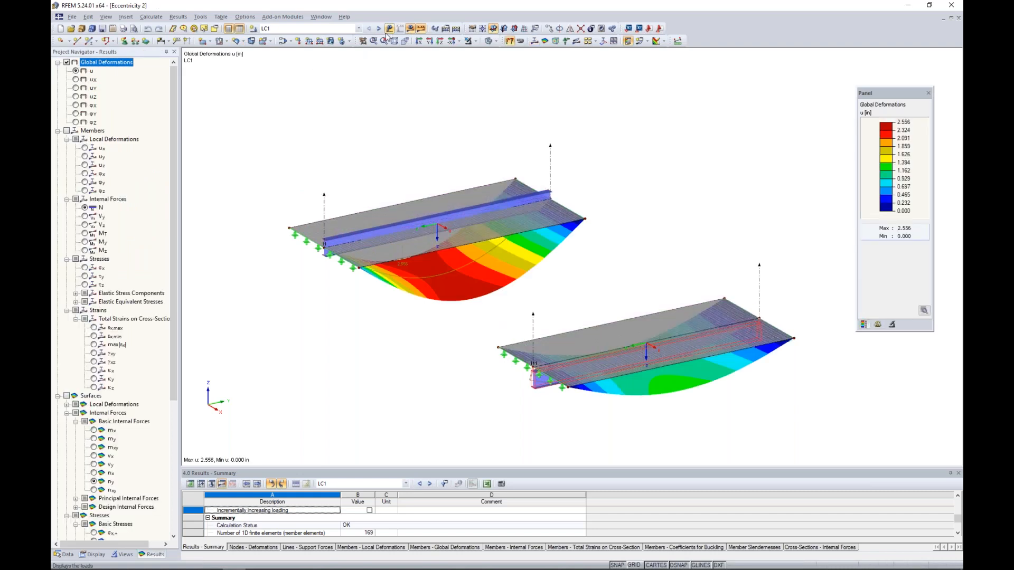
Display the section diagrams of deformation u along both slabs and compare them.
scroll(105, 317, down, 7)
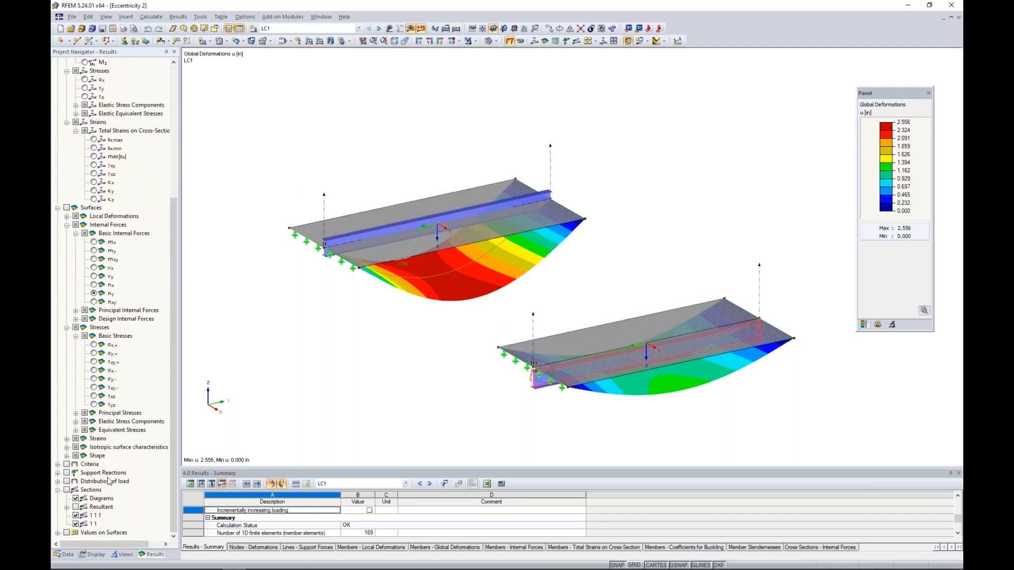
click(67, 490)
ctrl+middle_drag(643, 288, 628, 261)
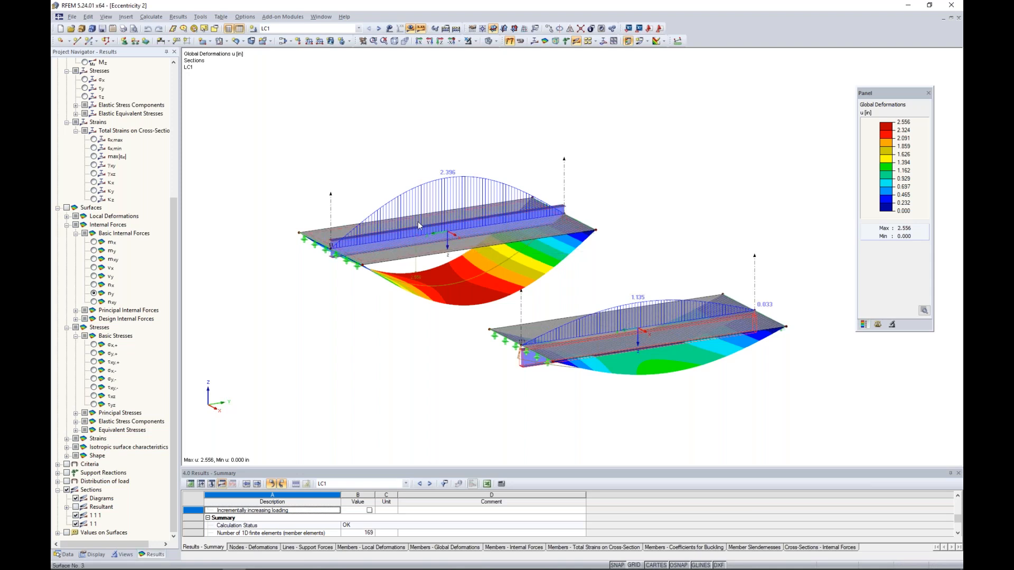
ctrl+middle_drag(645, 359, 661, 386)
middle_drag(544, 399, 506, 391)
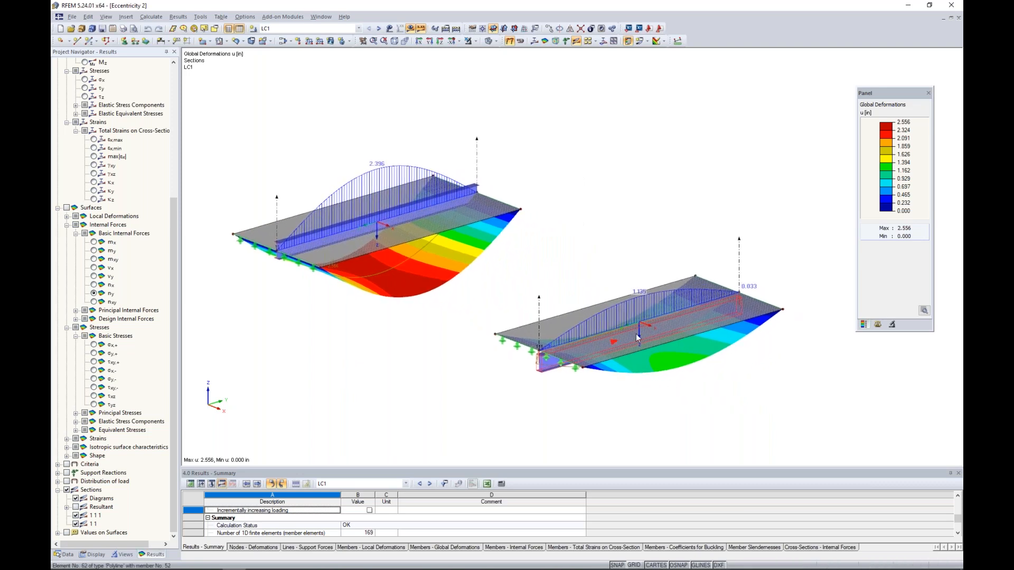
ctrl+middle_drag(581, 201, 682, 207)
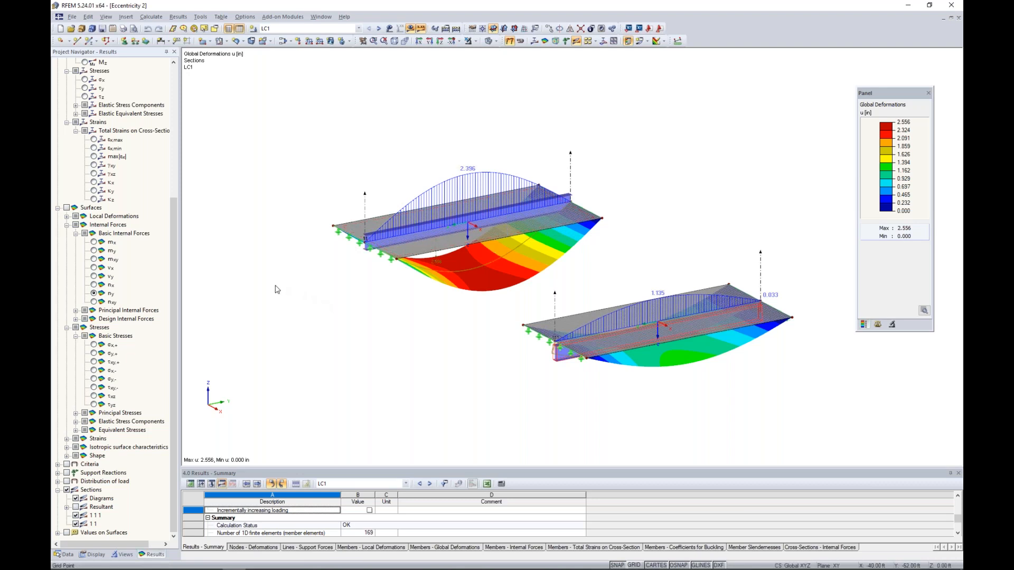
Display the surface basic internal force n-y on both slabs and compare the distributions, leaving the colour scale unchanged.
click(67, 208)
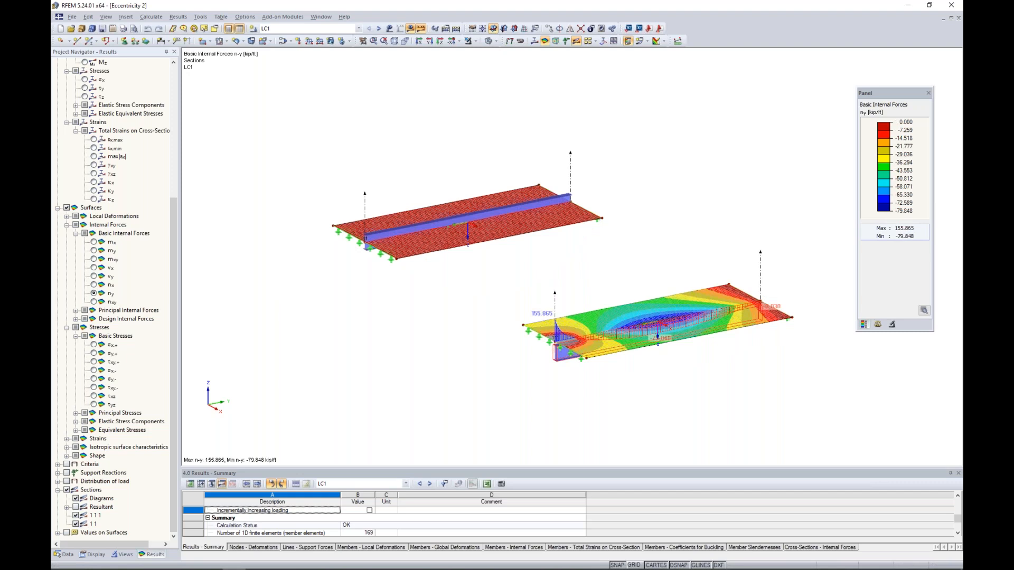
double_click(894, 132)
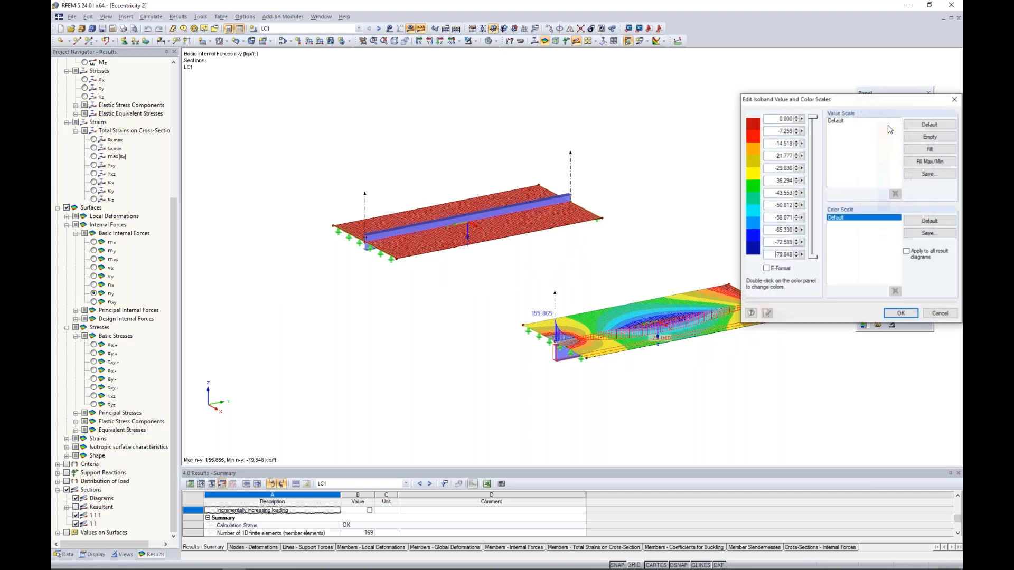
click(955, 100)
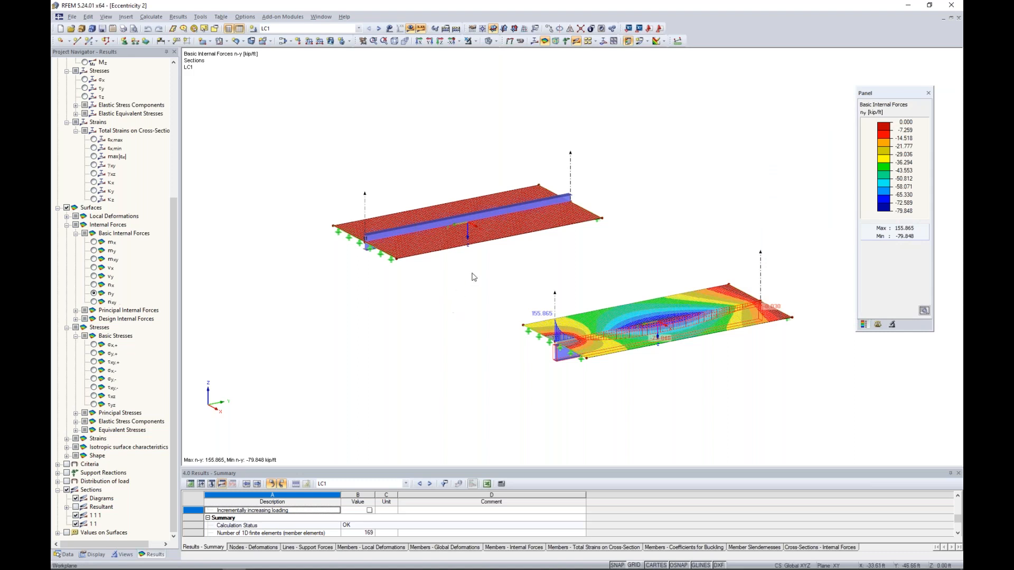
ctrl+middle_drag(473, 276, 475, 293)
scroll(449, 252, up, 2)
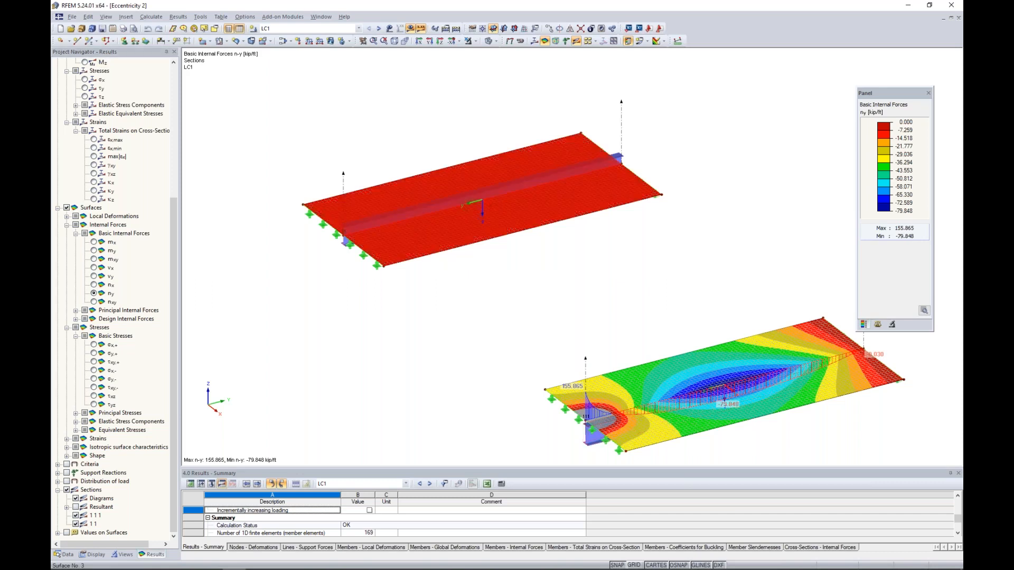
Isolate the rear slab surface to check its n-y results, and cancel the visibility mode.
click(474, 40)
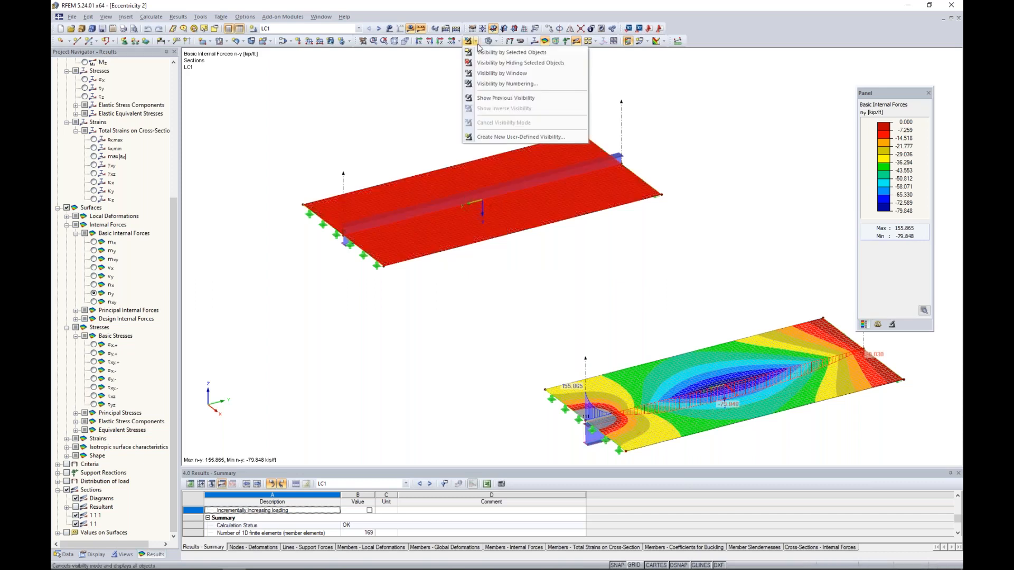
click(507, 51)
middle_drag(442, 133, 530, 169)
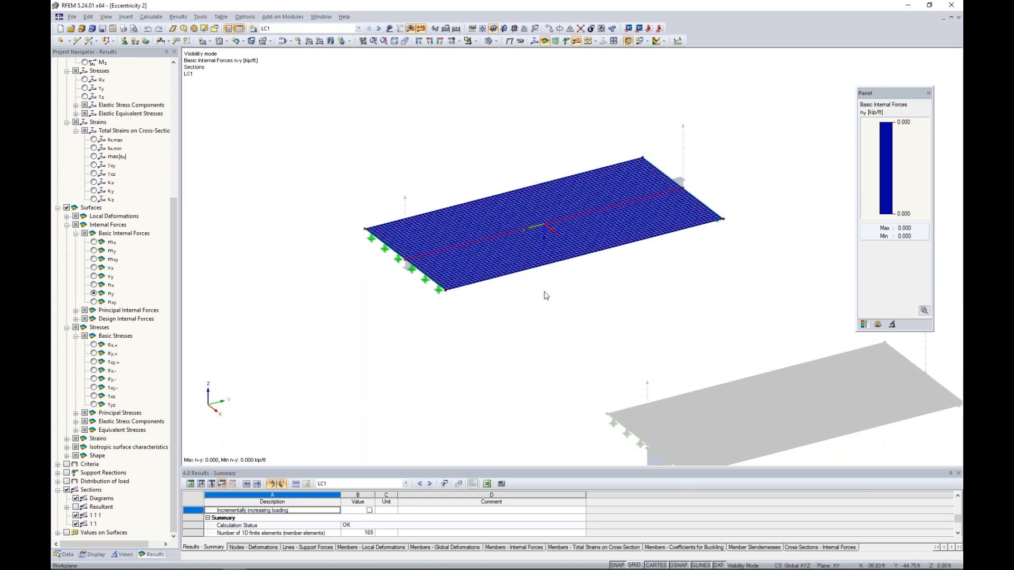
click(475, 41)
click(496, 122)
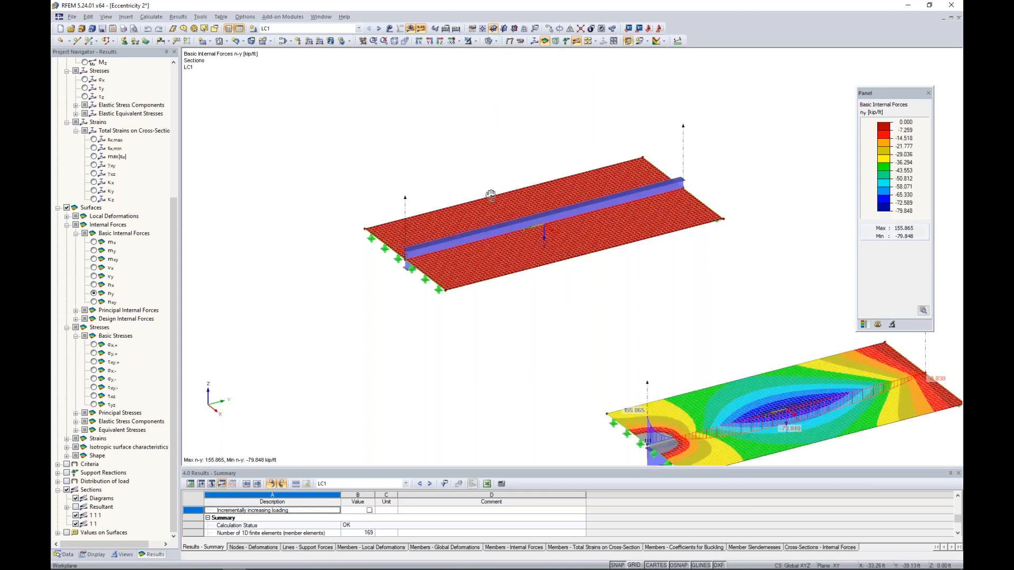
Select the front slab surface and show only it with visibility by selected objects.
middle_drag(752, 360, 525, 239)
click(525, 239)
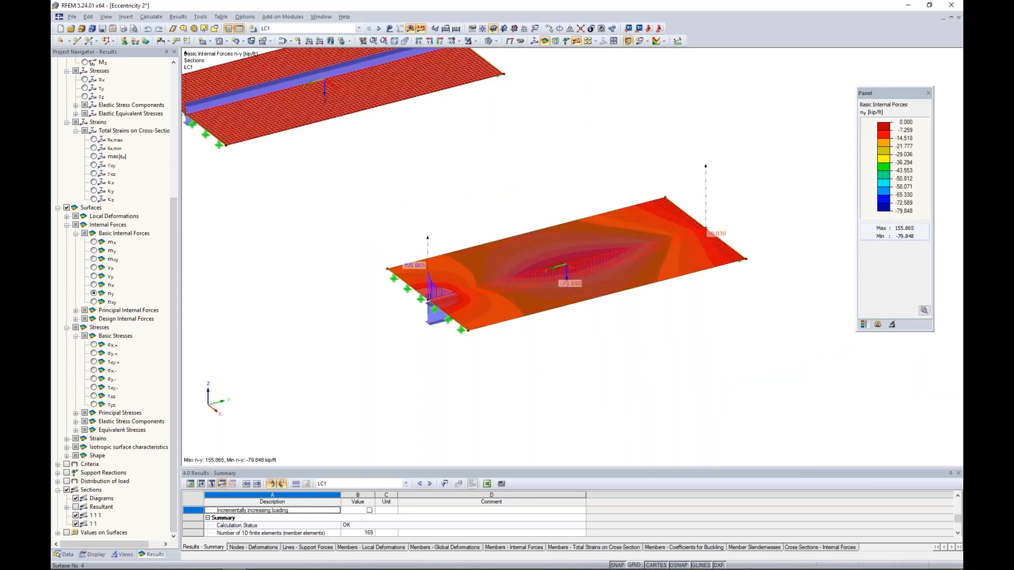
click(475, 41)
click(499, 52)
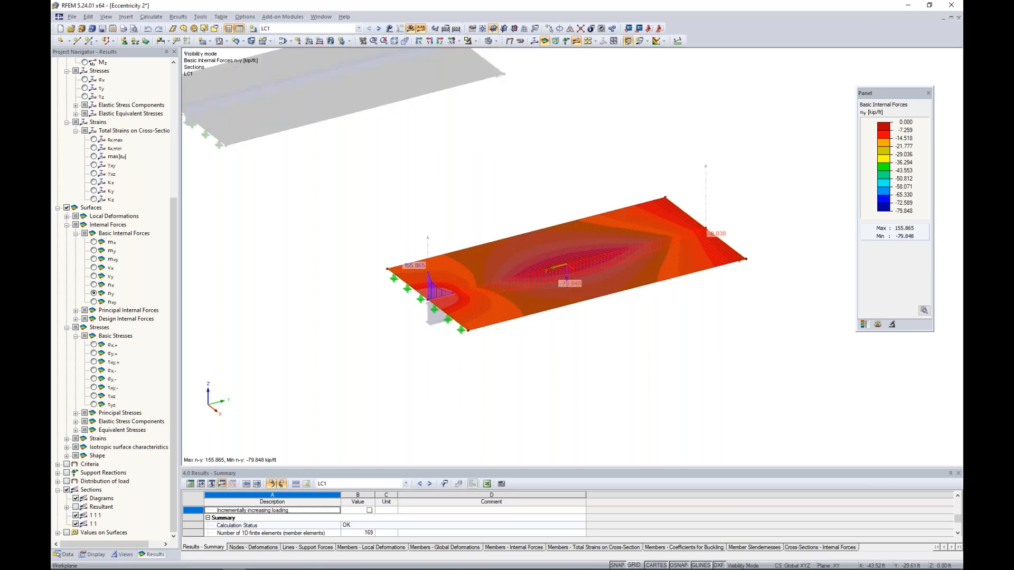
Reset the isoband value scale for n-y to default and examine the section diagram along the front slab.
click(924, 310)
click(928, 125)
click(900, 313)
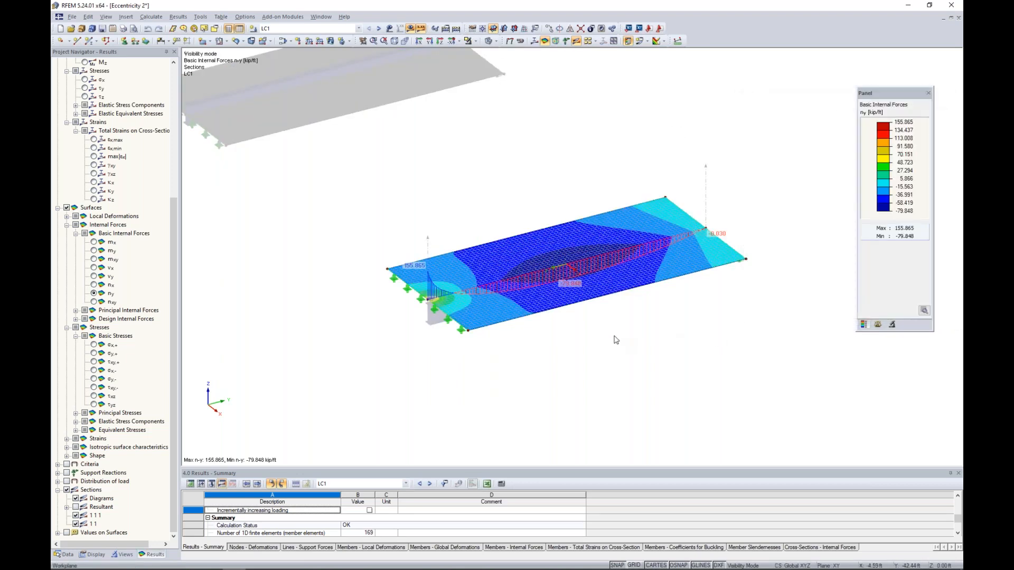
scroll(570, 313, up, 3)
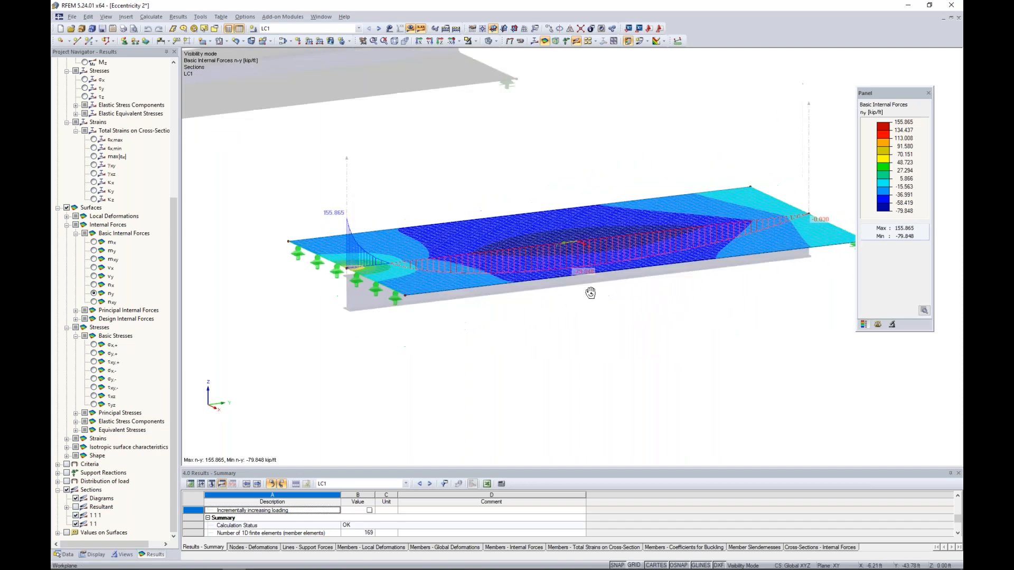
ctrl+middle_drag(590, 293, 591, 289)
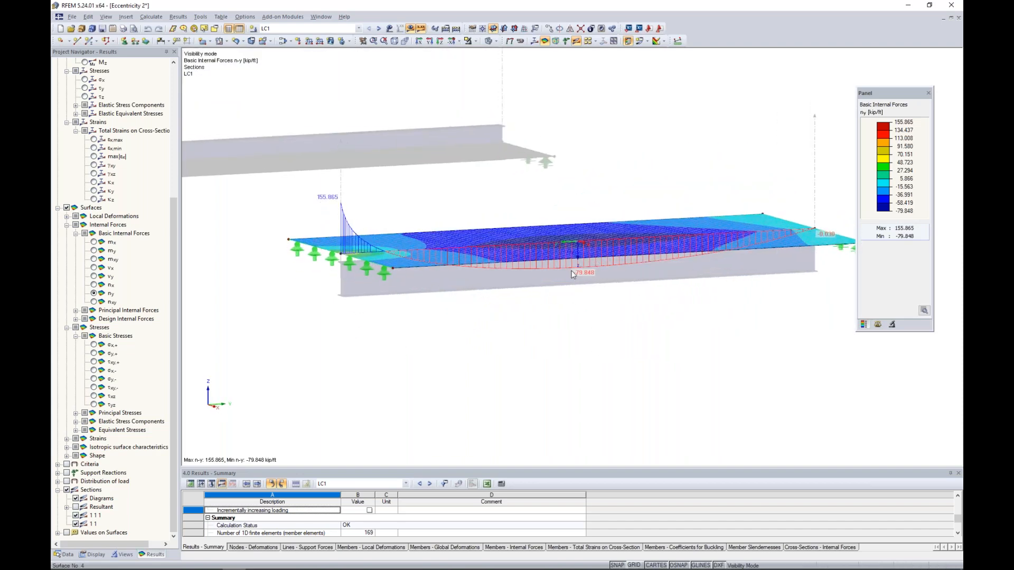
Set the maximum of the n-y isoband value scale to 0 and examine the compression distribution over the front slab.
ctrl+middle_drag(583, 248, 565, 266)
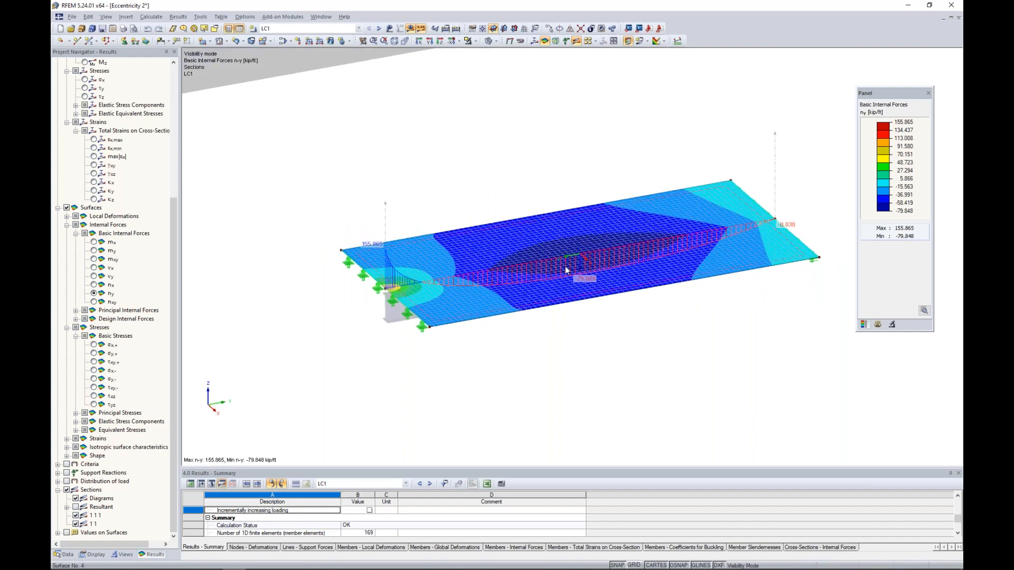
scroll(385, 285, up, 4)
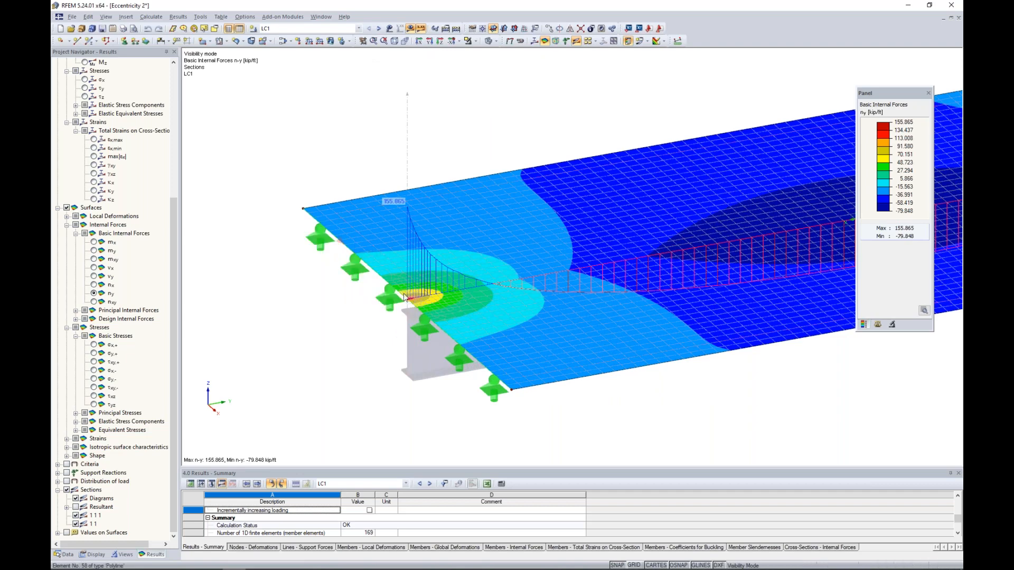
double_click(884, 132)
double_click(769, 119)
text(0)
click(918, 150)
click(900, 313)
scroll(708, 382, down, 2)
middle_drag(728, 383, 554, 356)
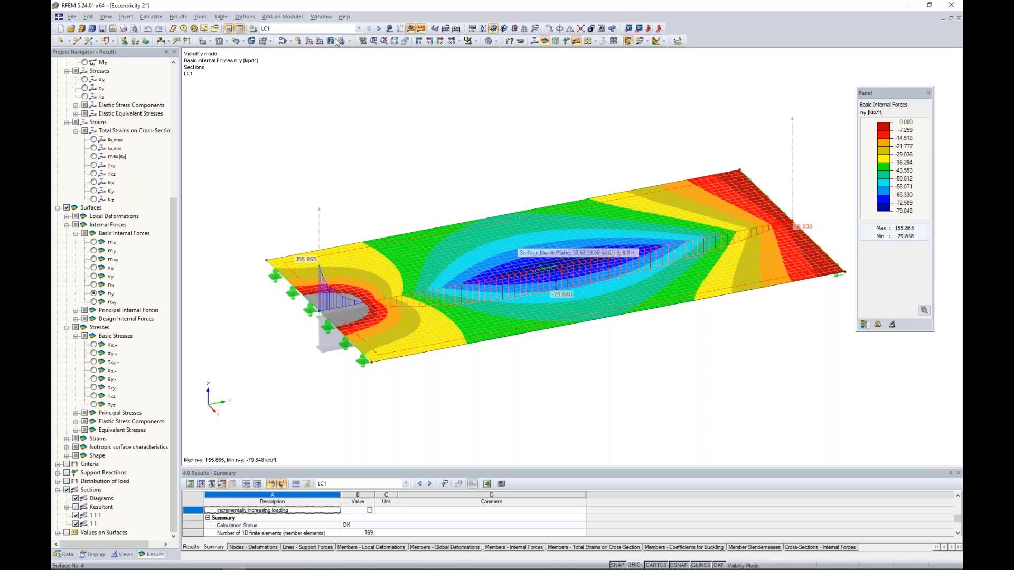
Replace the surface and section results with the member axial force N, and cancel the visibility mode.
click(67, 208)
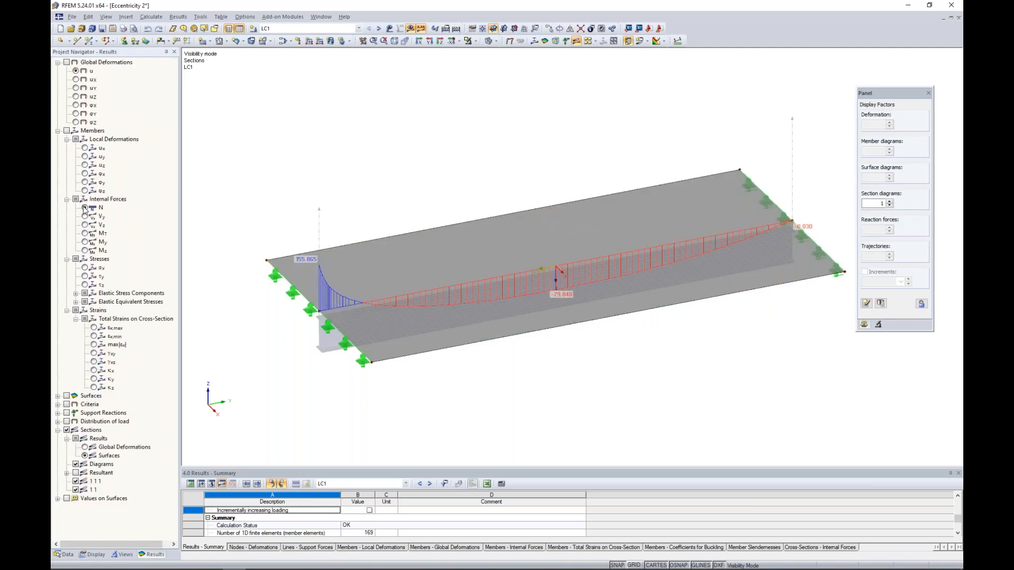
click(85, 208)
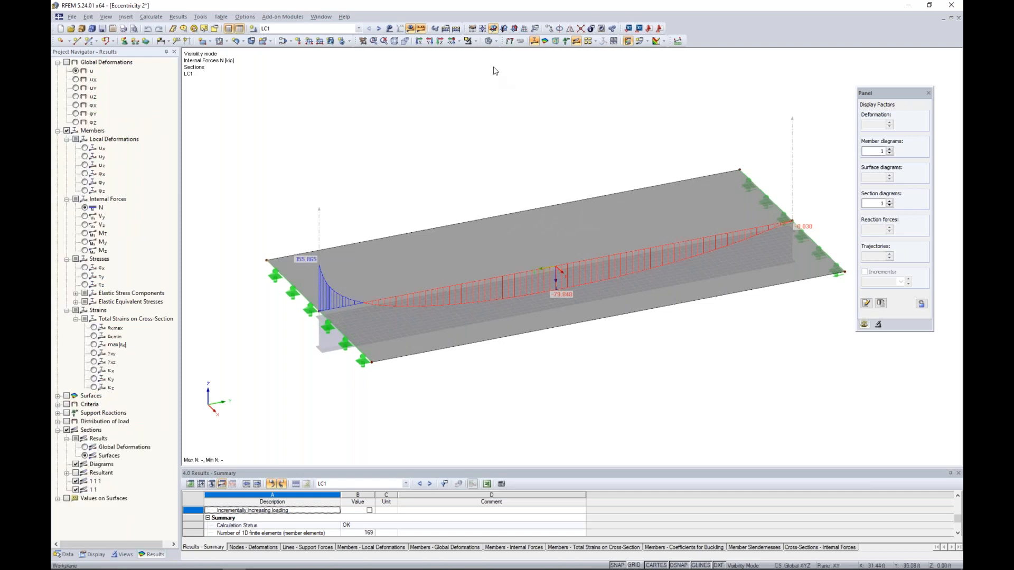
click(478, 43)
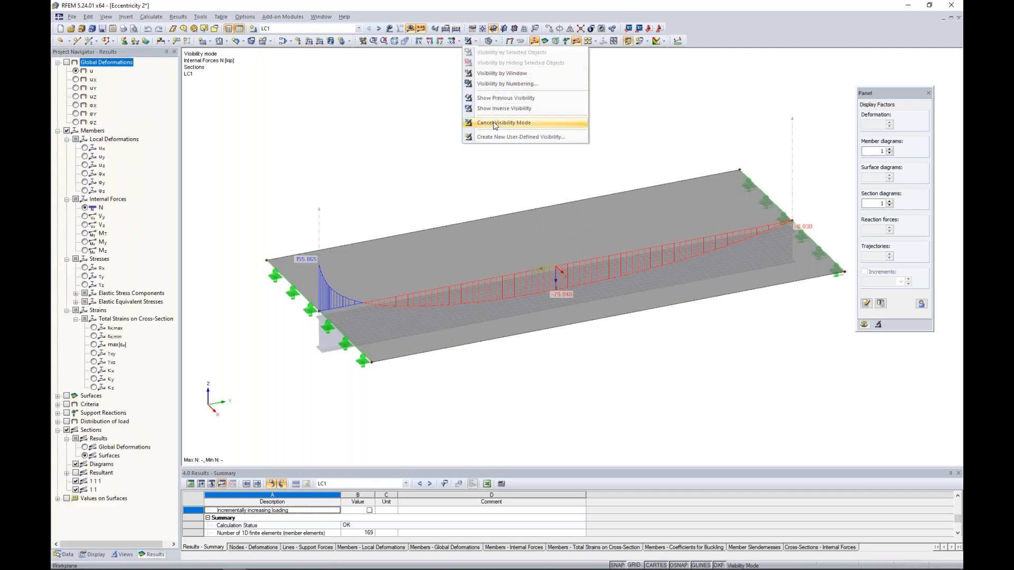
click(520, 122)
click(66, 430)
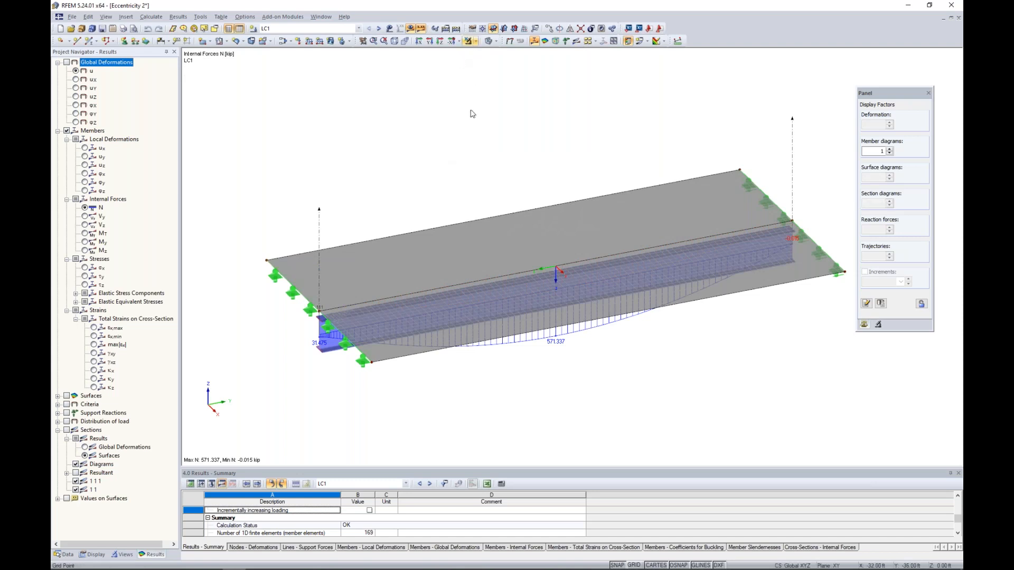
Compare the axial force N of the beams on the rear and front slabs.
scroll(482, 171, down, 1)
middle_drag(482, 171, 546, 331)
scroll(505, 290, up, 3)
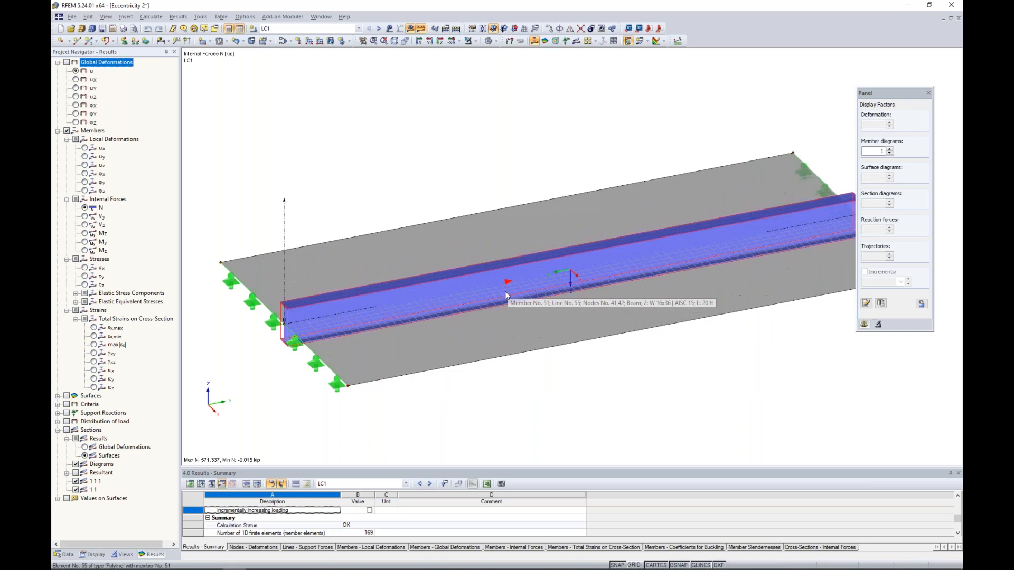
scroll(505, 290, down, 1)
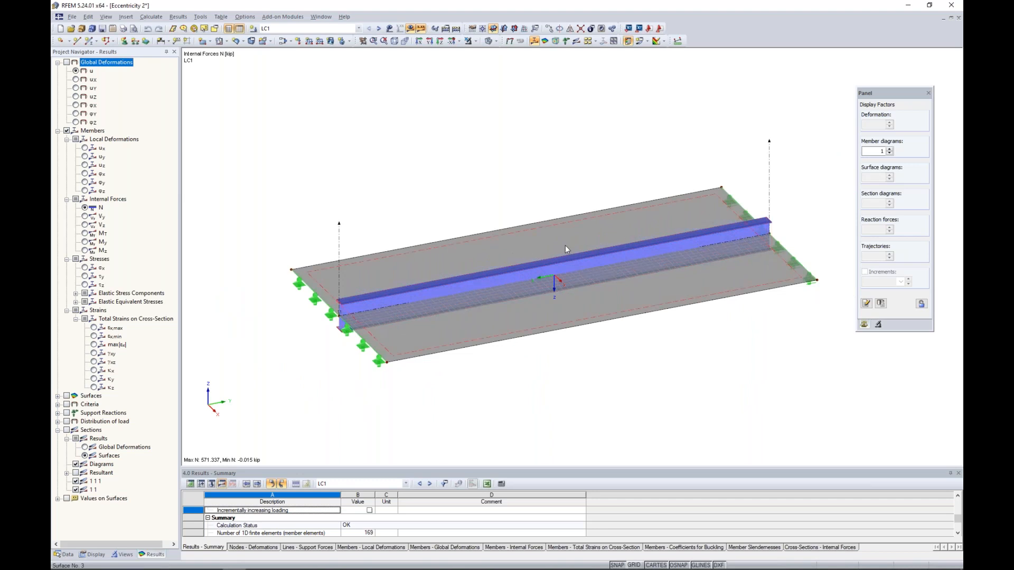
middle_drag(677, 379, 468, 319)
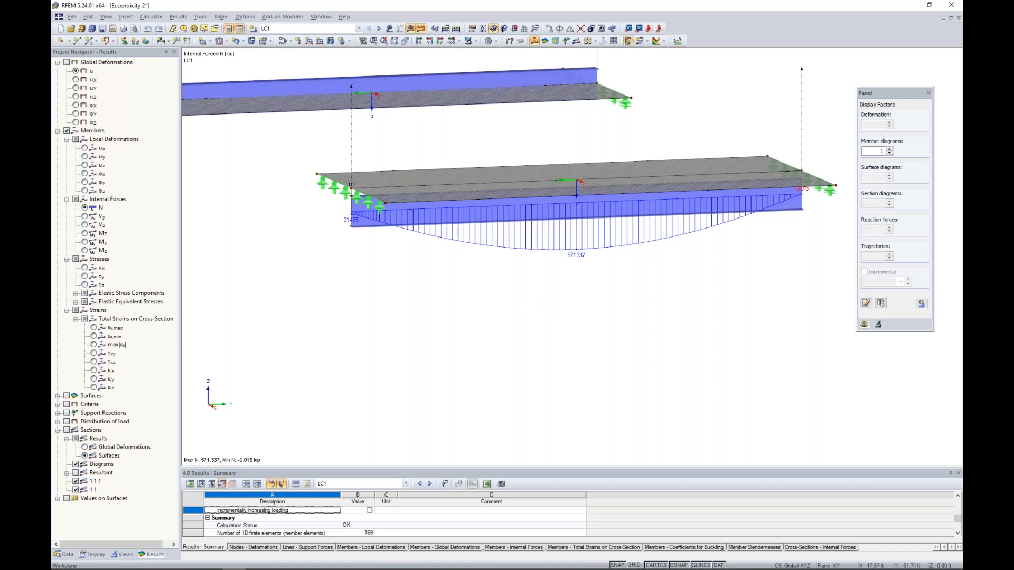
middle_drag(538, 289, 550, 337)
scroll(550, 337, down, 3)
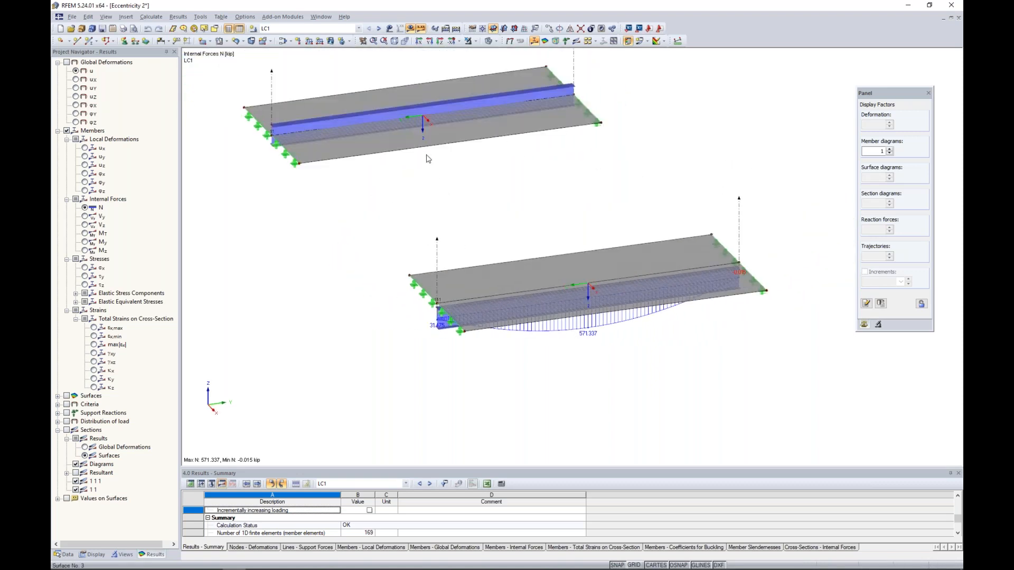
Switch to the open model Line Release 1 and view its beam-supported floor.
click(321, 17)
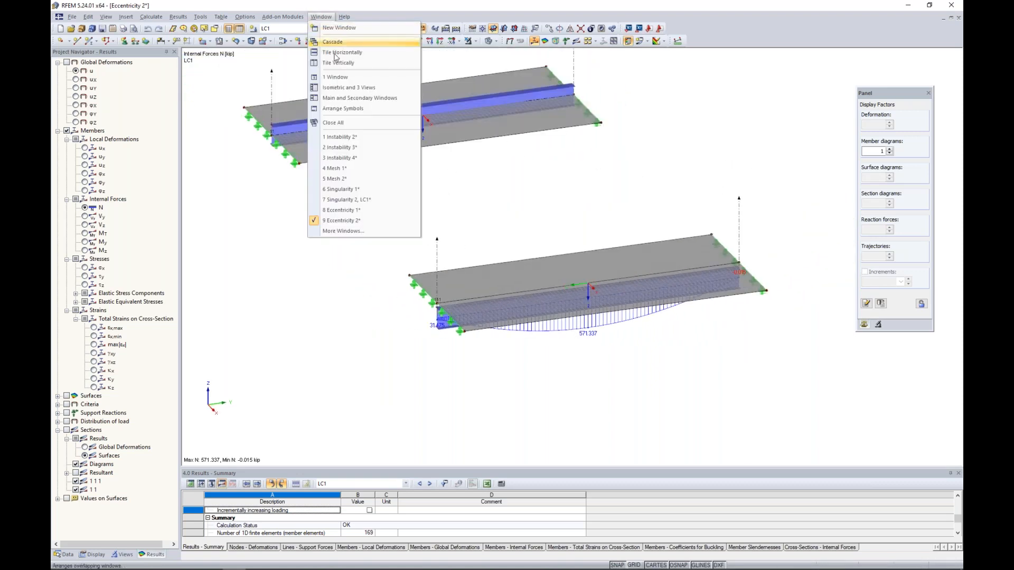
click(343, 231)
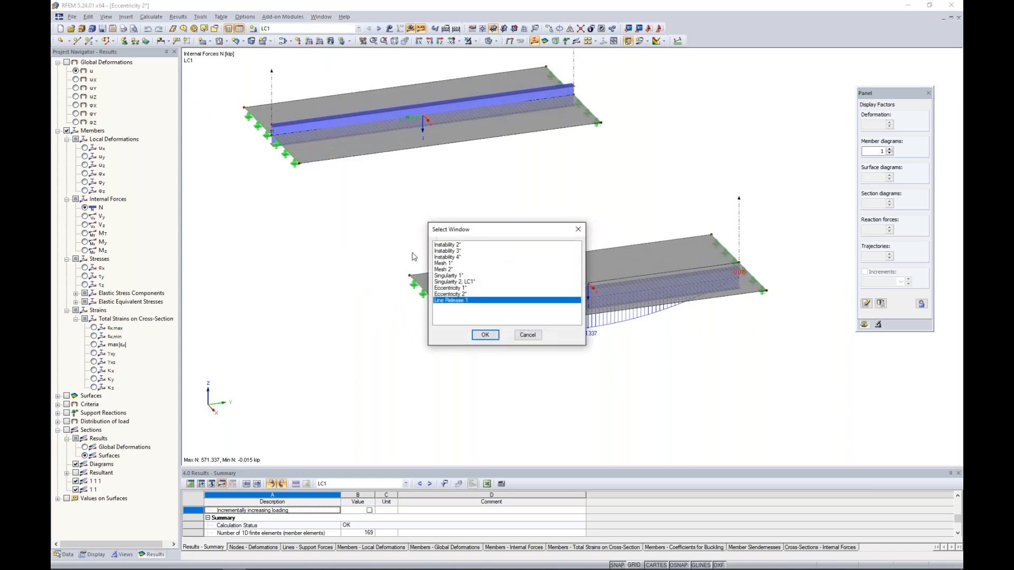
click(484, 335)
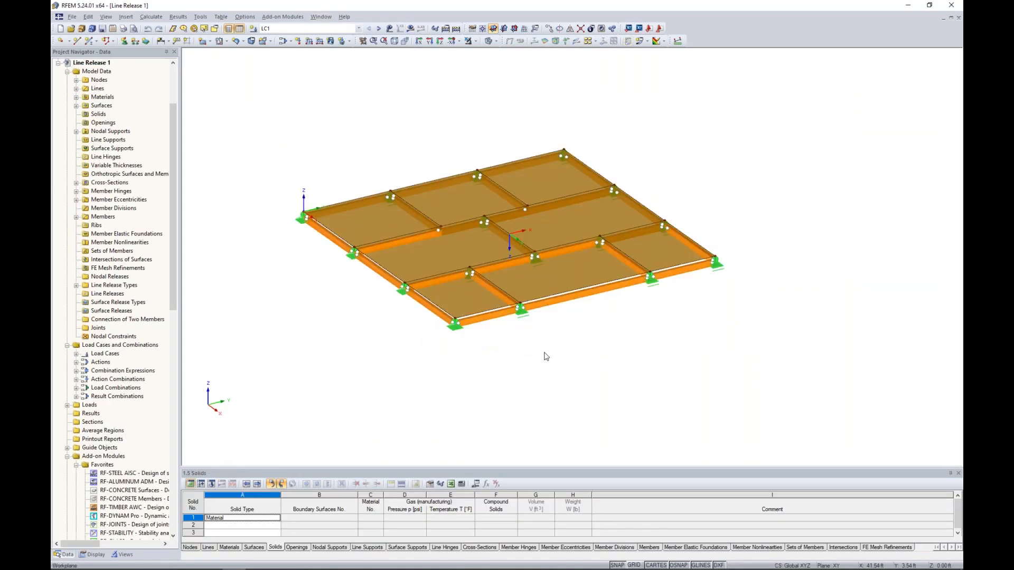
middle_drag(583, 325, 601, 347)
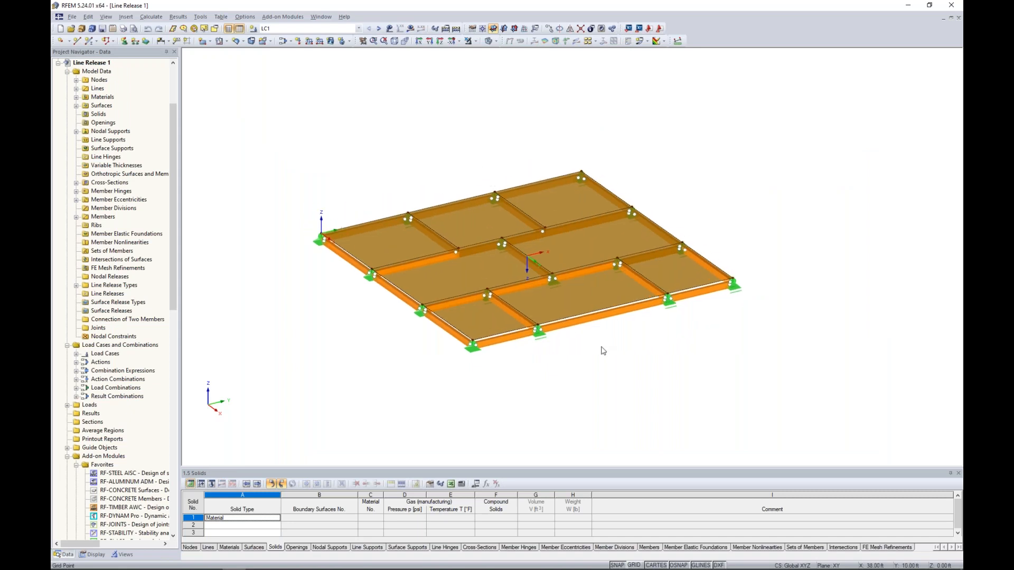
scroll(603, 351, up, 2)
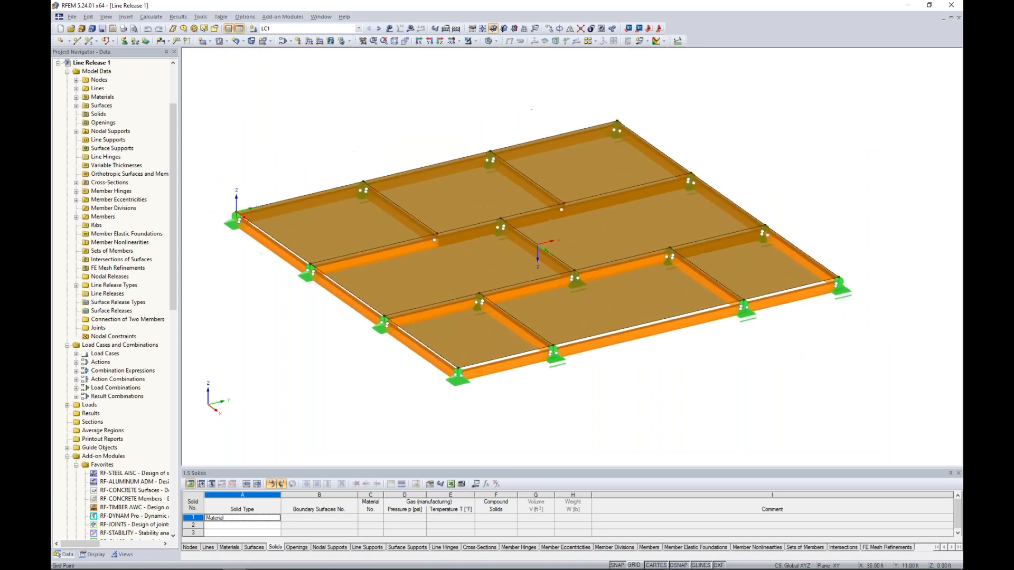
Review the properties of the laminate floor surface and of edge beam member 24, leaving both unchanged.
double_click(619, 320)
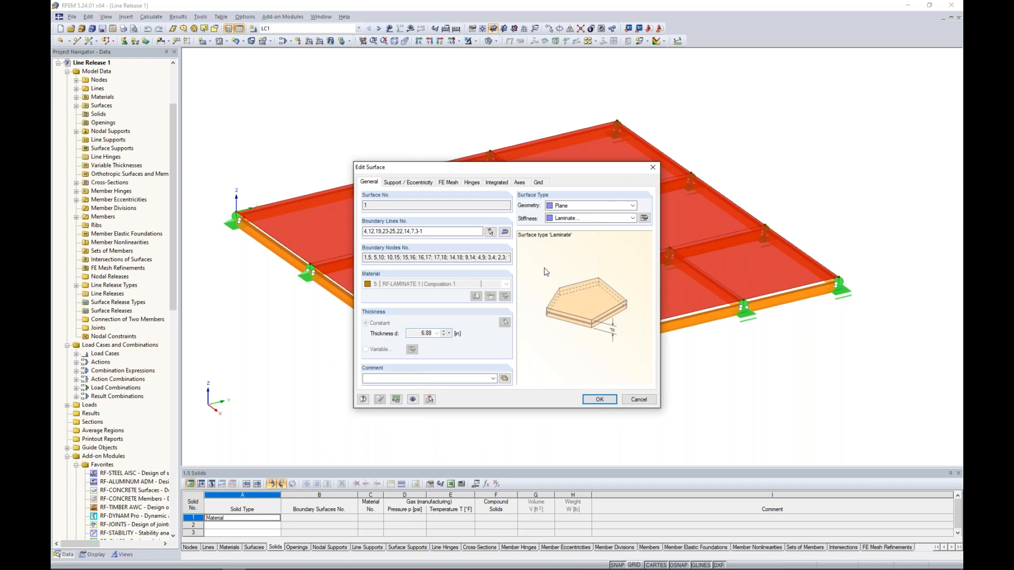
click(639, 399)
ctrl+middle_drag(599, 387, 607, 353)
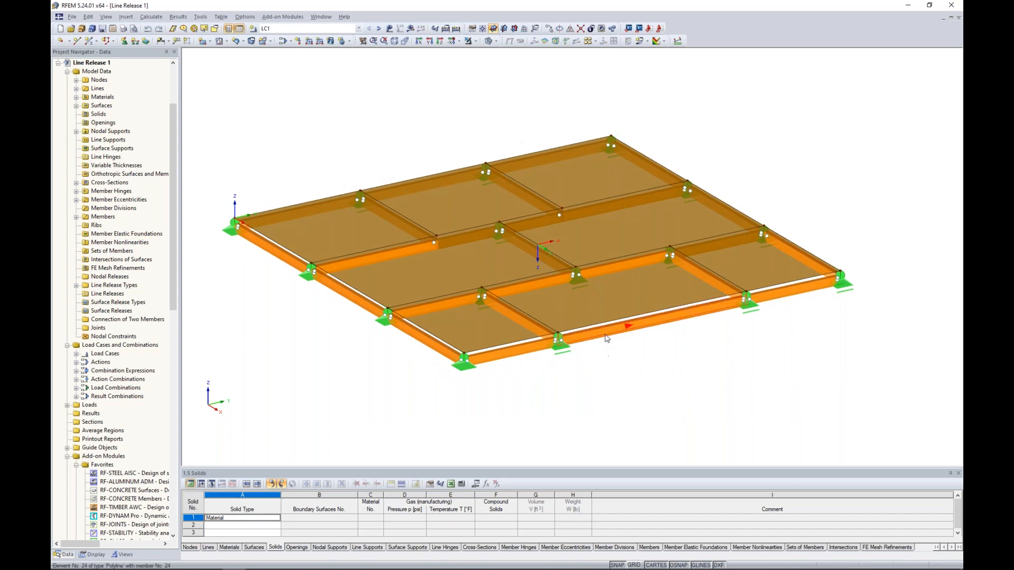
mouse_move(607, 339)
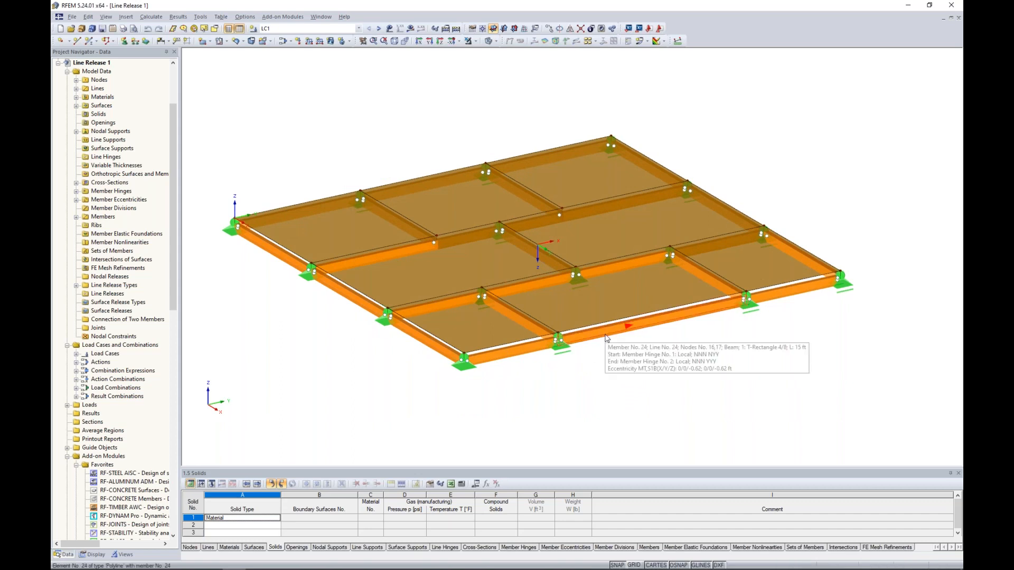
double_click(607, 338)
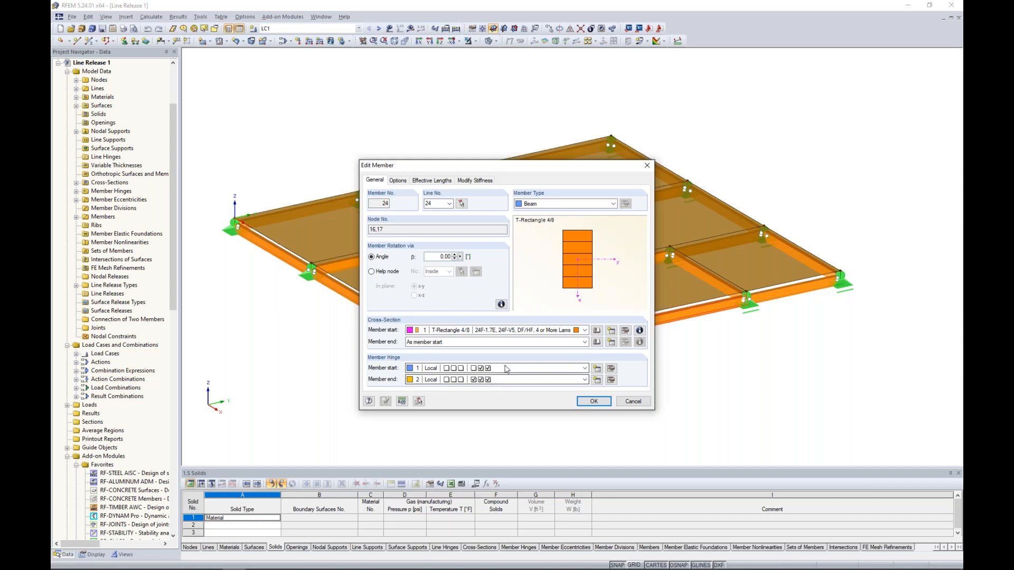
click(630, 405)
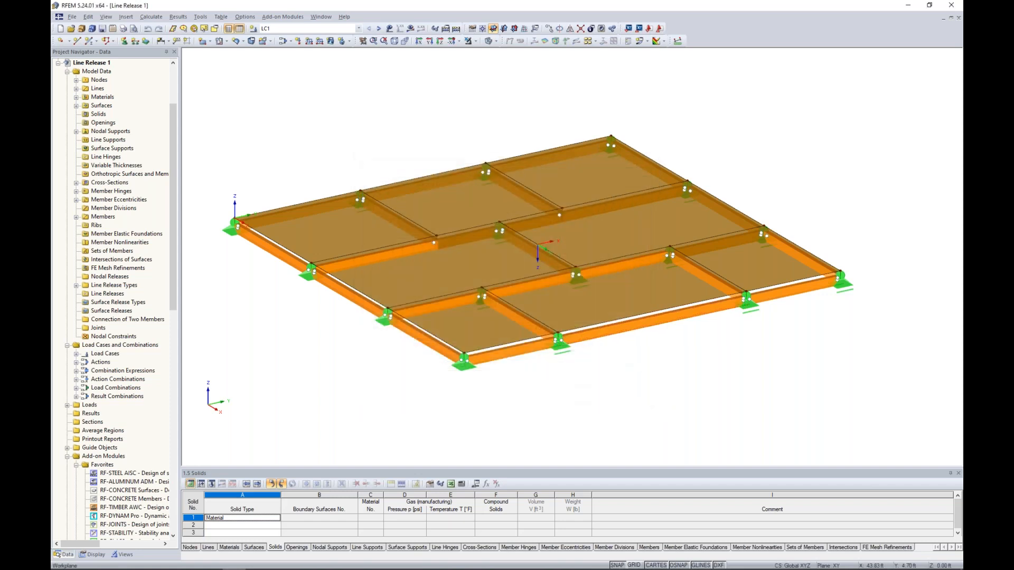
Display the LC1 loads on the floor and calculate the results of LC1.
scroll(629, 390, down, 2)
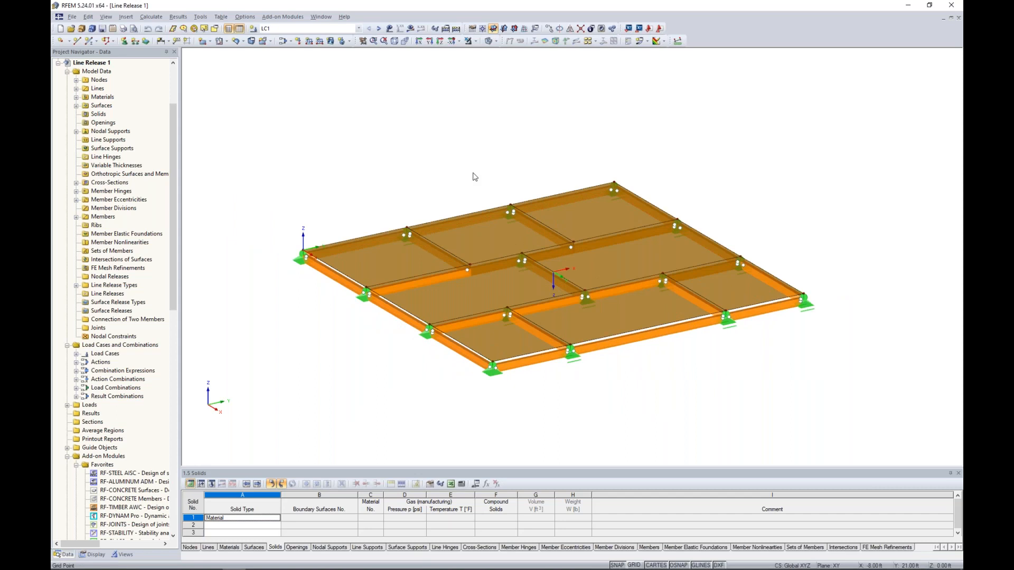
click(389, 28)
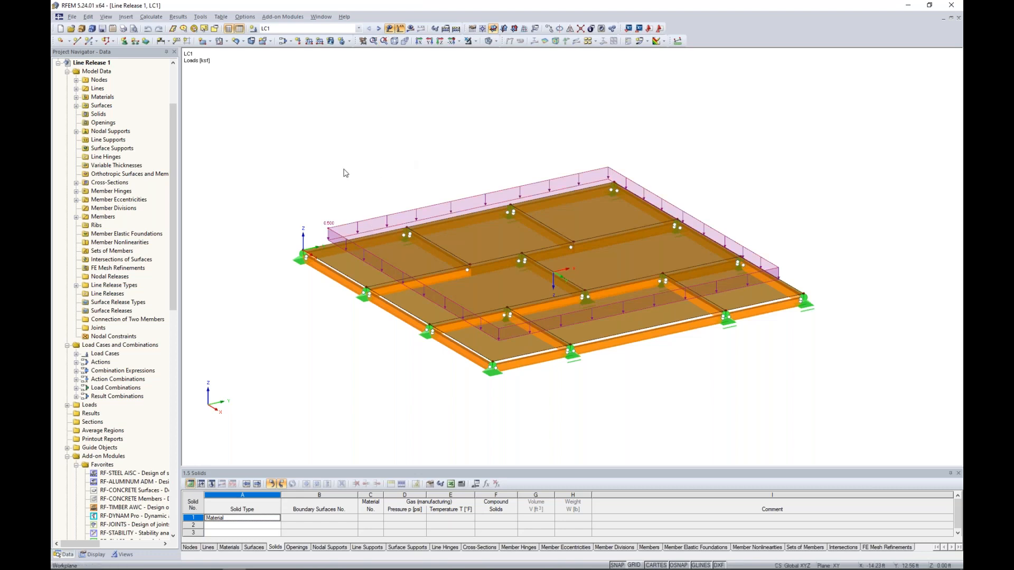
click(410, 28)
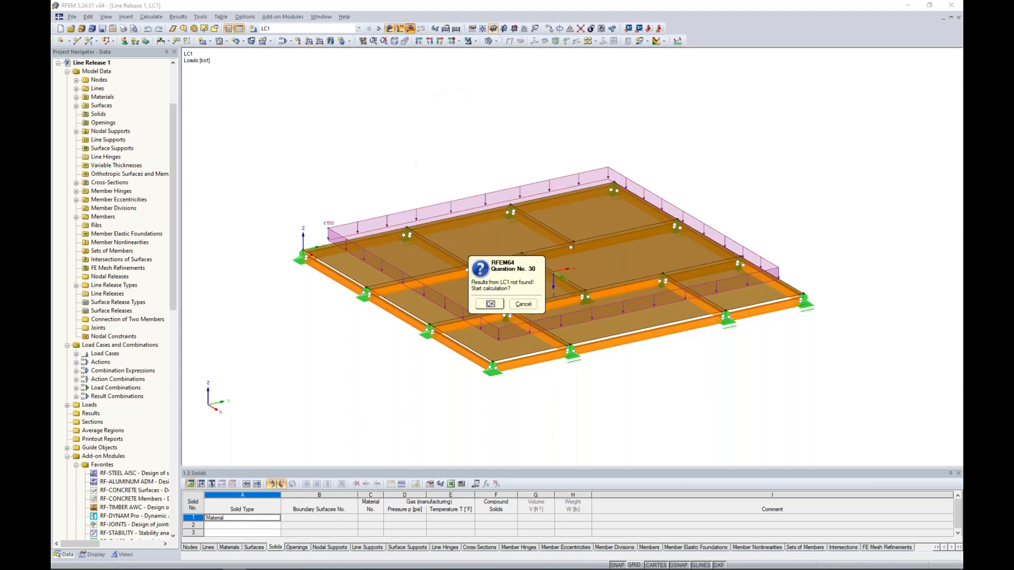
click(490, 304)
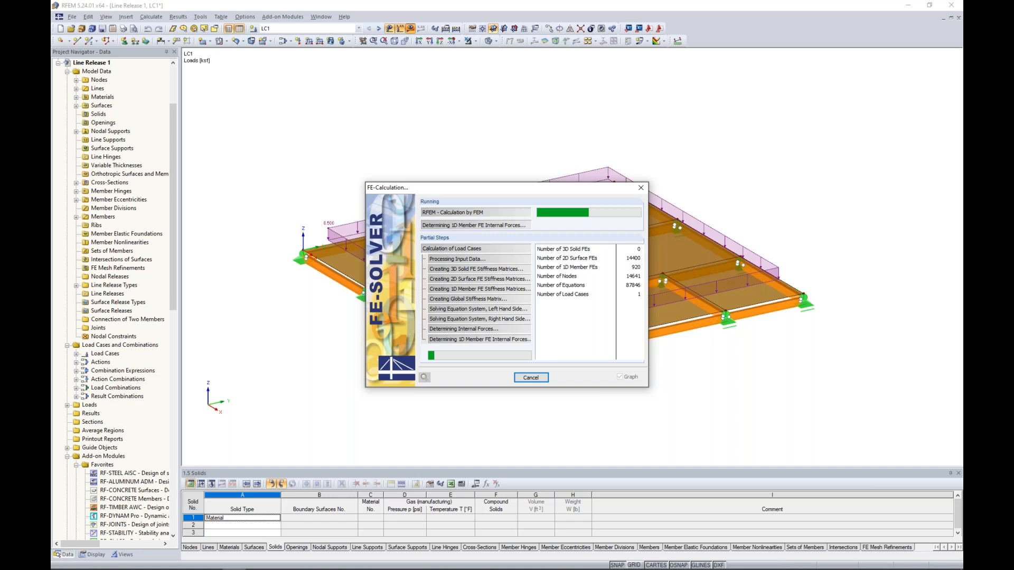
Hide the loads, and examine the member torsional moments M-T with the model in wireframe display.
click(389, 28)
click(490, 41)
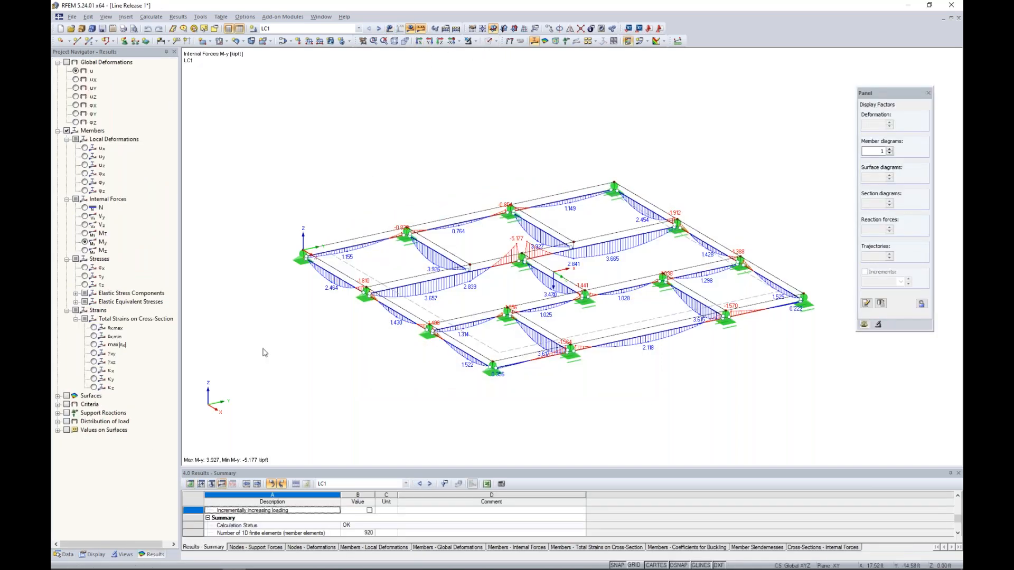
click(84, 233)
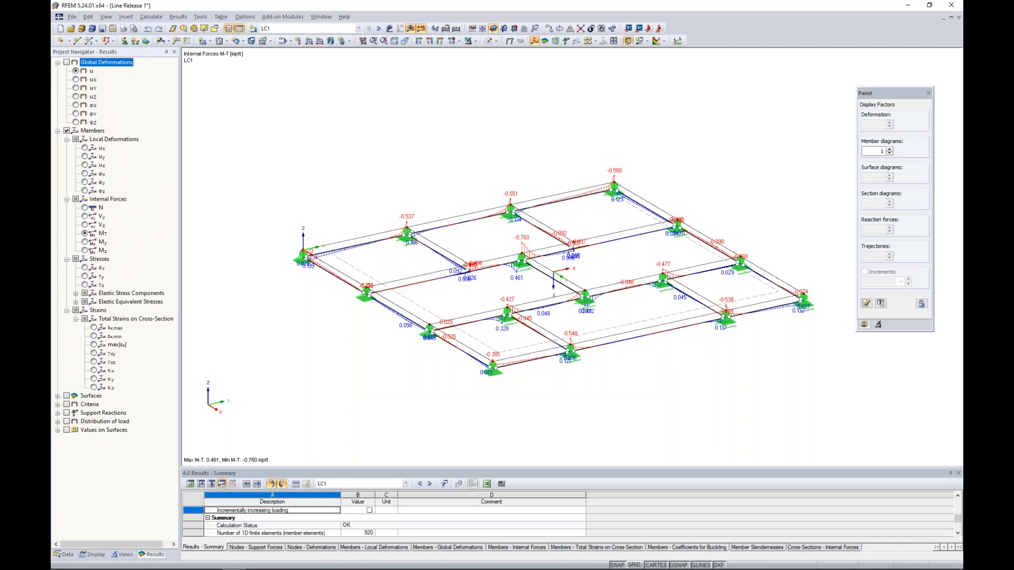
ctrl+middle_drag(566, 398, 604, 387)
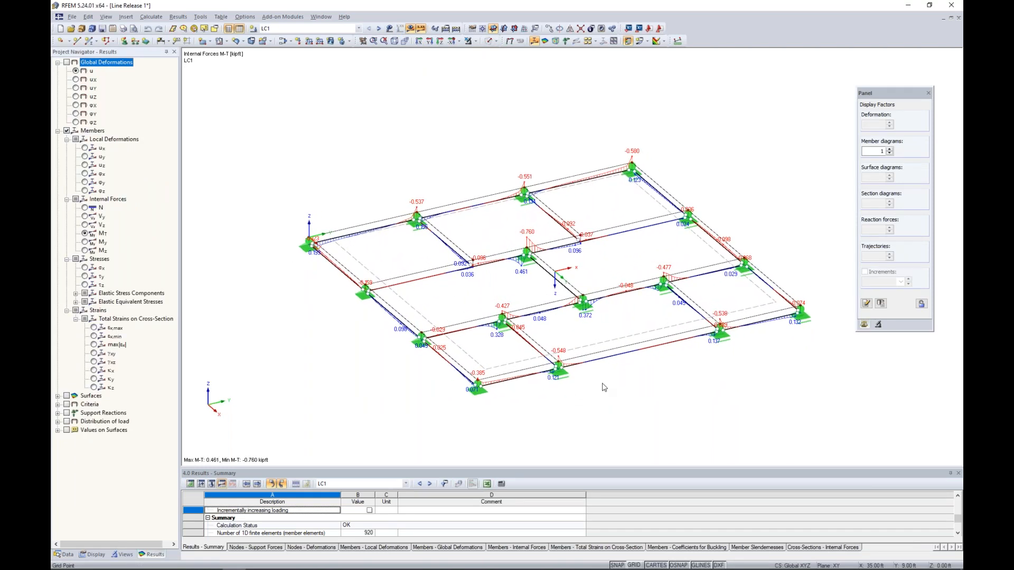
scroll(608, 391, up, 2)
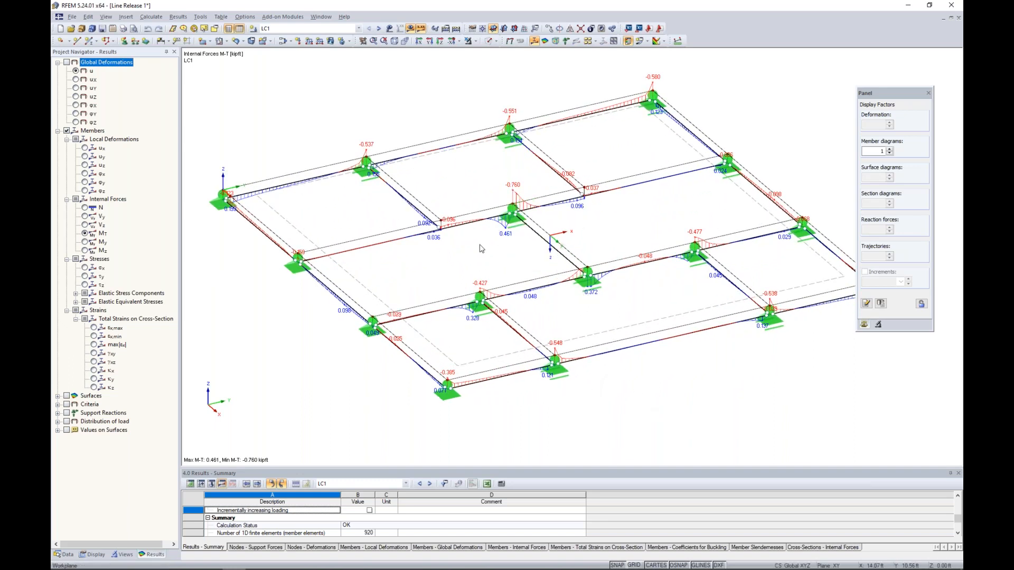
Check the beams' properties in solid rendering, and display the member bending moments M-y in wireframe.
click(488, 41)
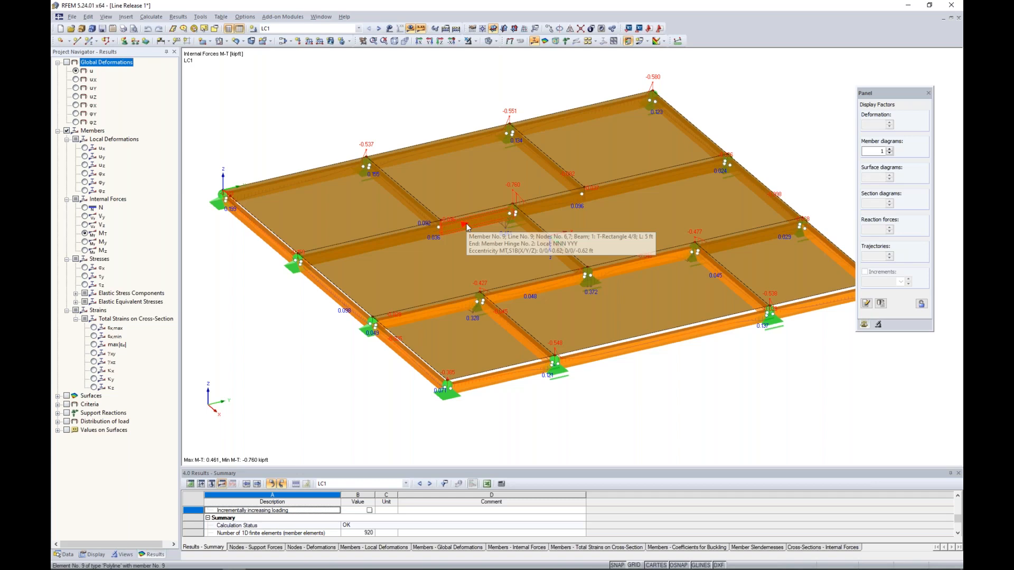
click(490, 41)
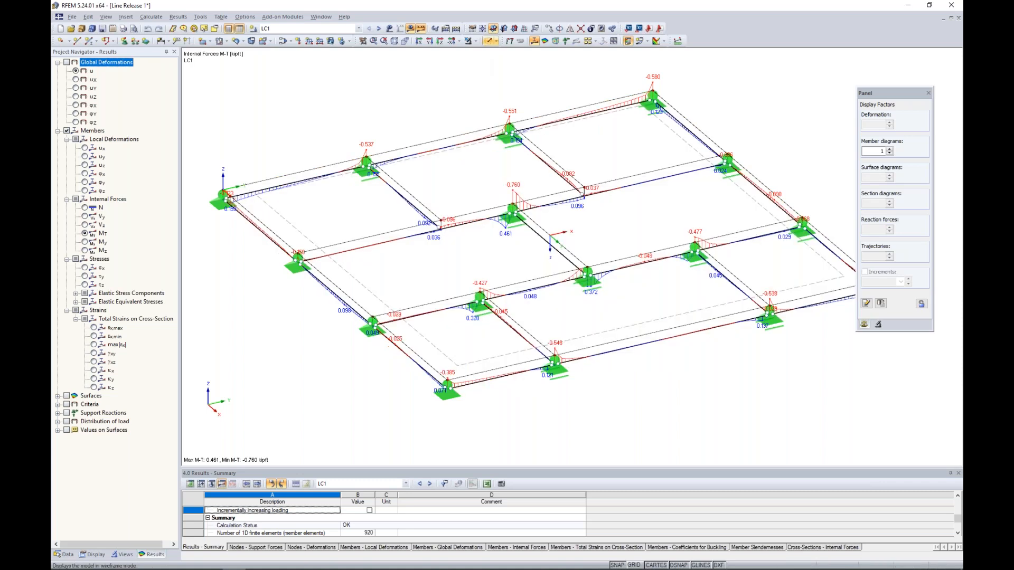
click(84, 242)
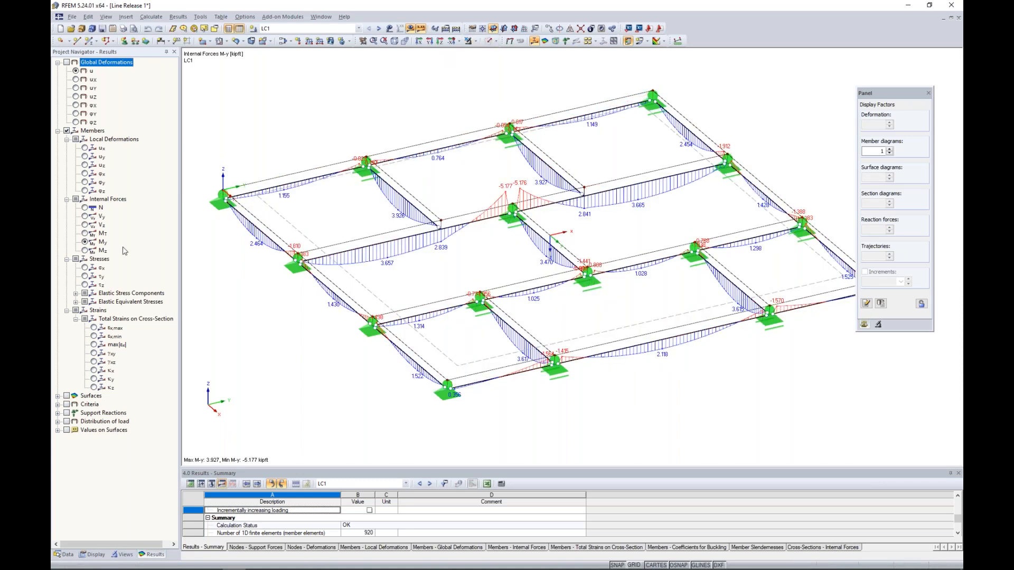
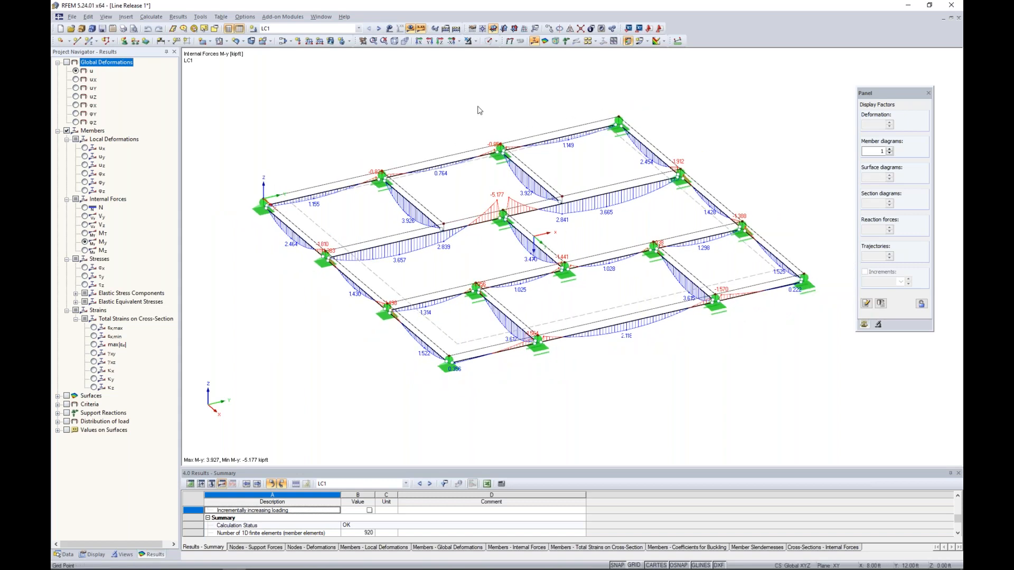
Return the floor to solid rendering and bring up the model data tree.
click(489, 40)
click(489, 40)
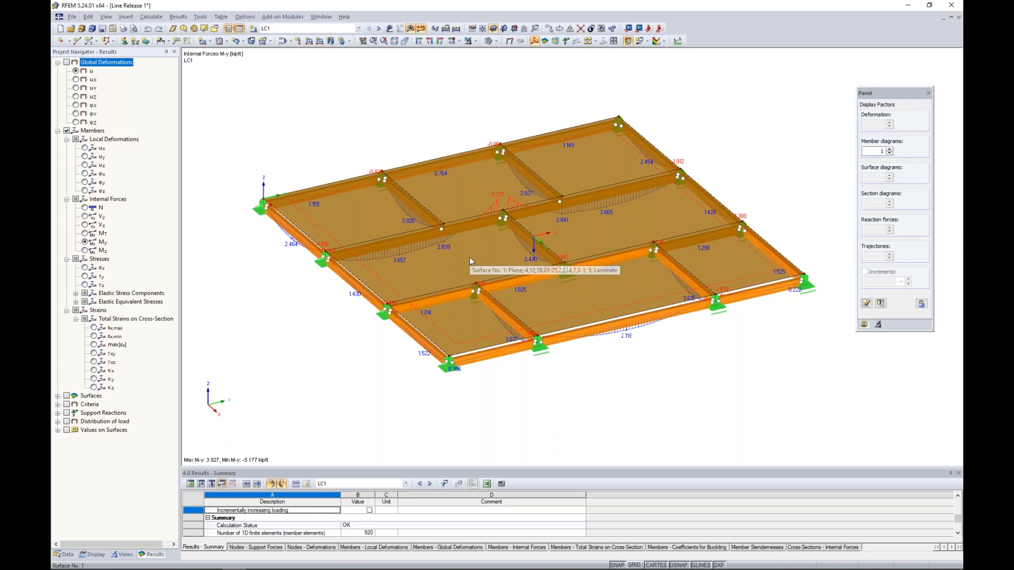
click(64, 554)
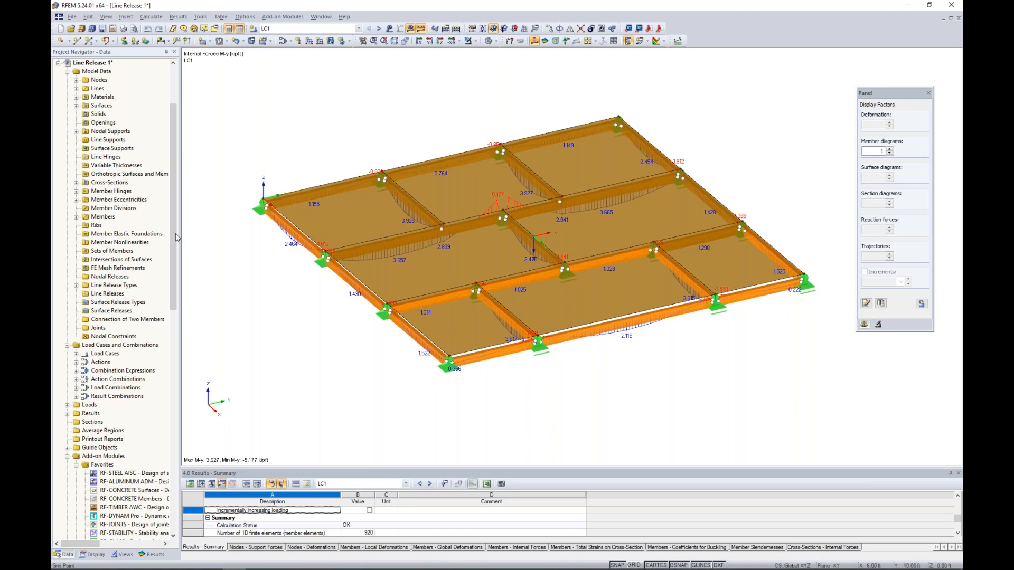
Start a graphically assigned line release with a new release type that frees rotation about x and translations ux and uy.
right_click(105, 297)
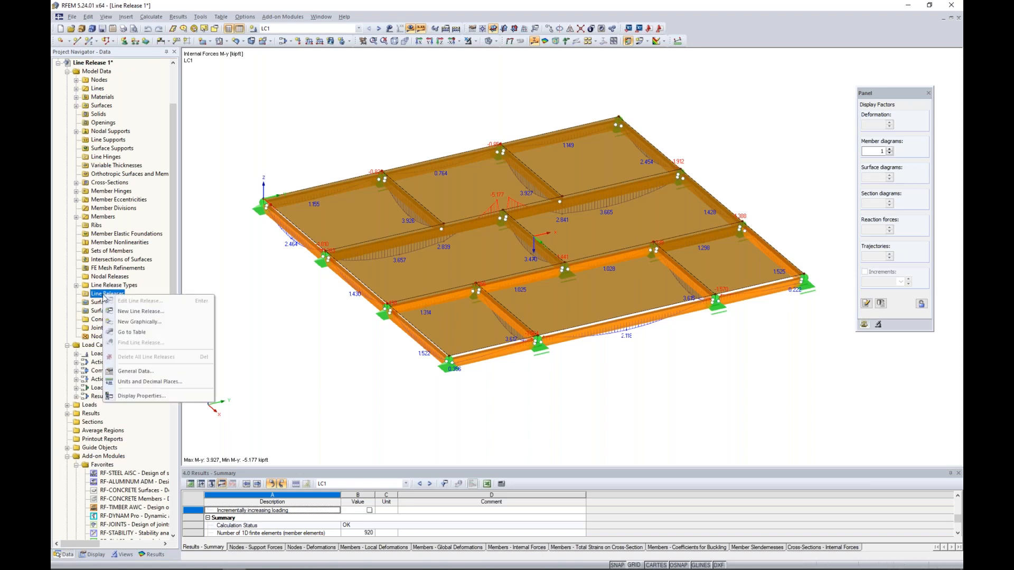
click(141, 322)
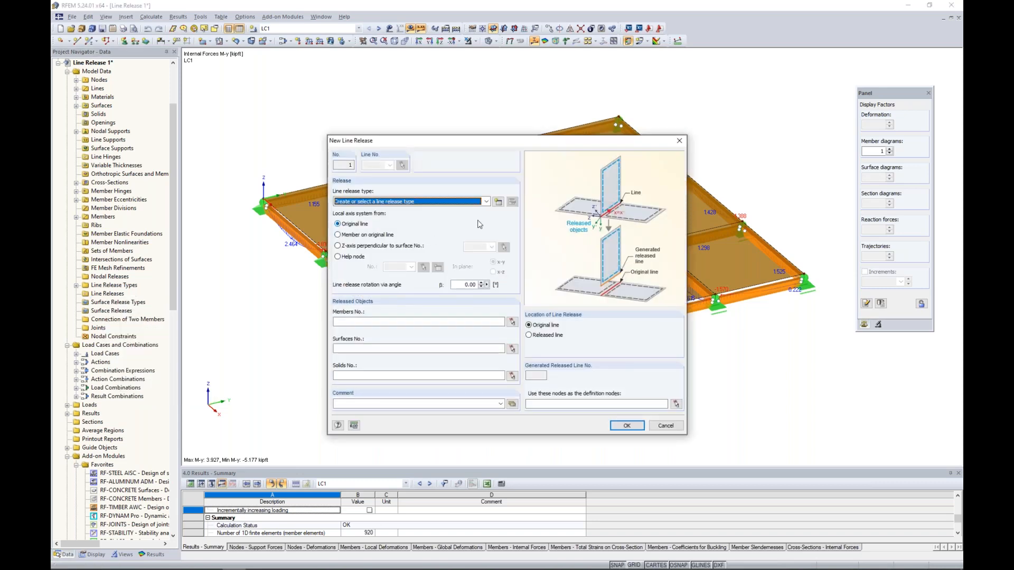
click(498, 202)
click(497, 203)
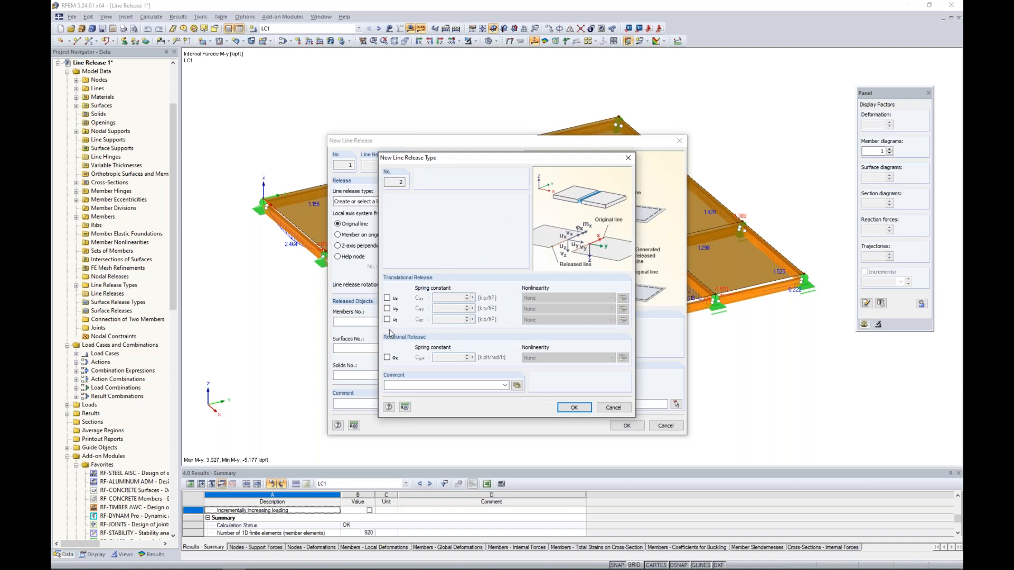
click(388, 357)
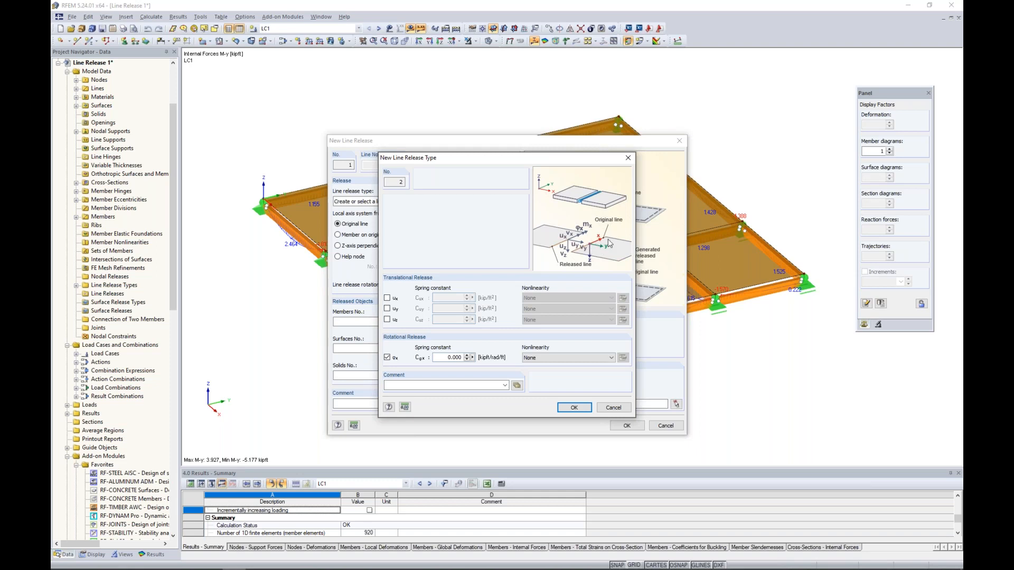
click(387, 298)
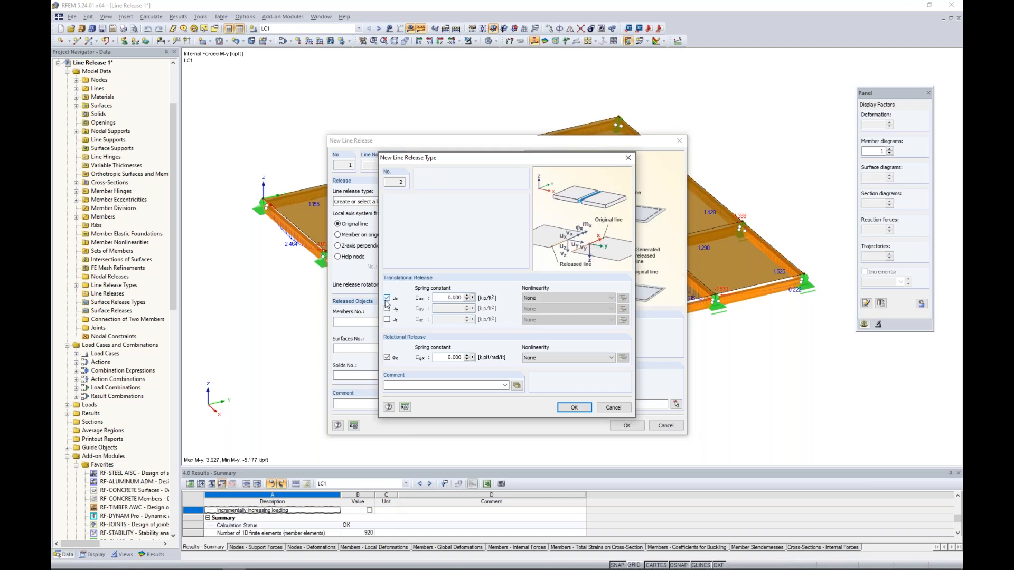
click(387, 308)
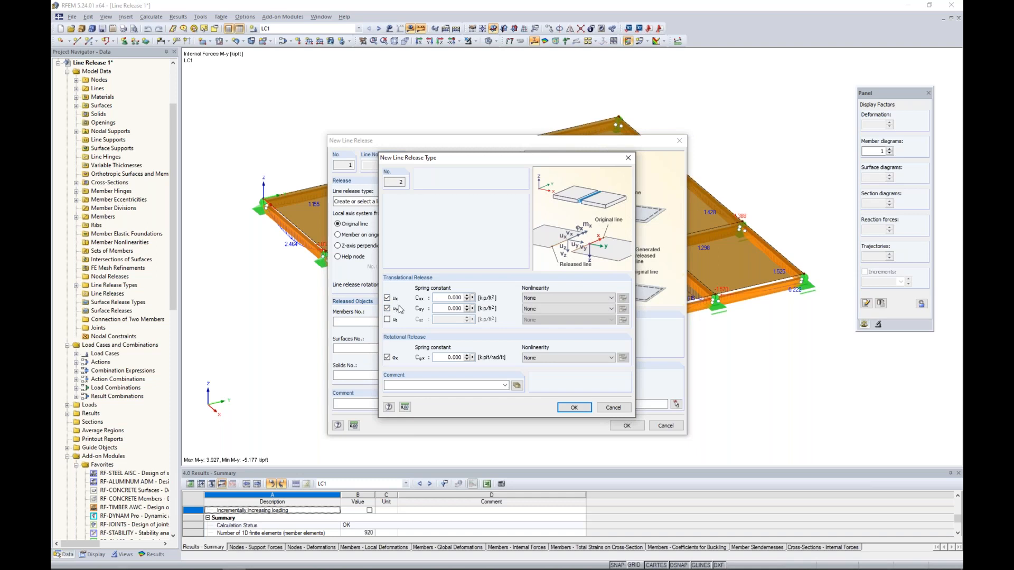
Set the translational spring constants for ux and uy to 10 kip/ft² each.
double_click(449, 298)
text(10)
key(Tab)
text(10)
key(Tab)
Release uz with a 0.01 kip/ft² spring constant and the nonlinearity Fixed if positive vz, and accept the release type.
click(387, 319)
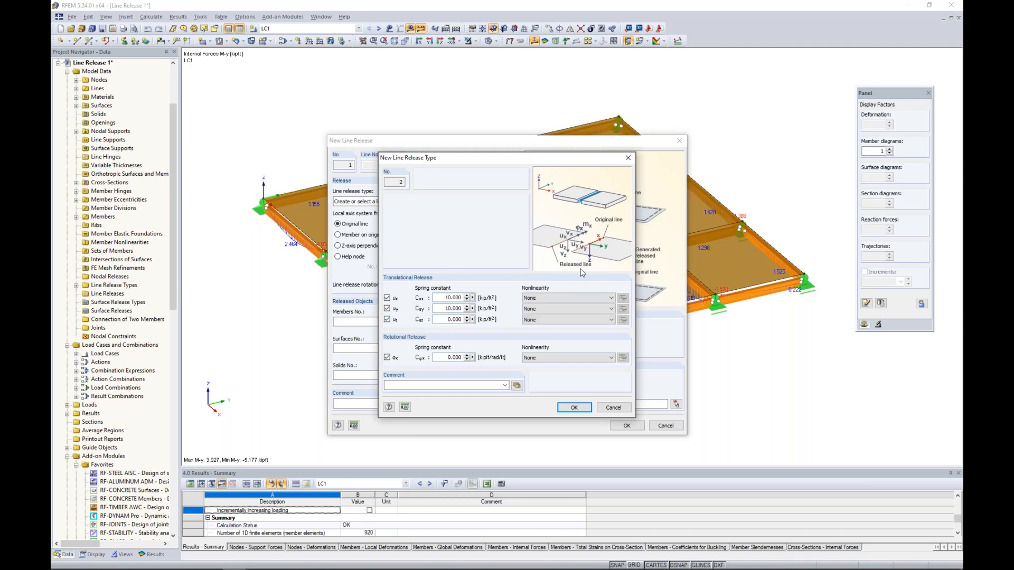
click(560, 320)
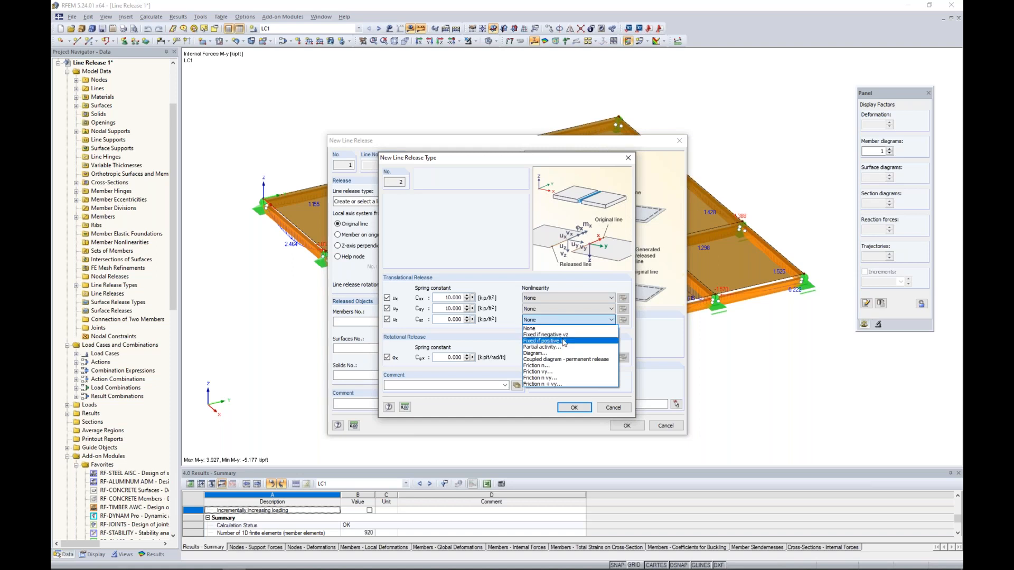
click(563, 341)
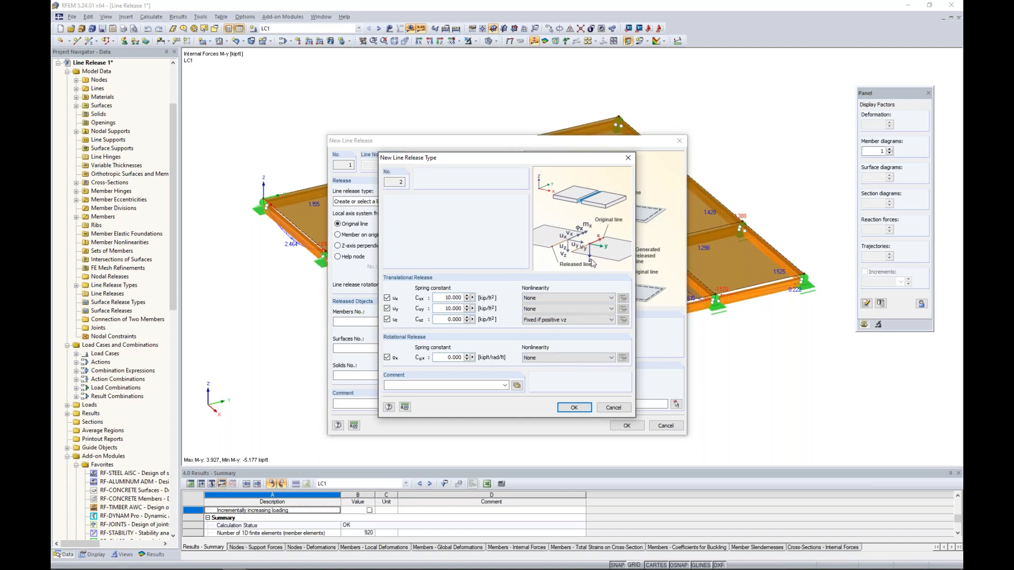
double_click(451, 319)
text(0.01)
click(444, 308)
click(573, 408)
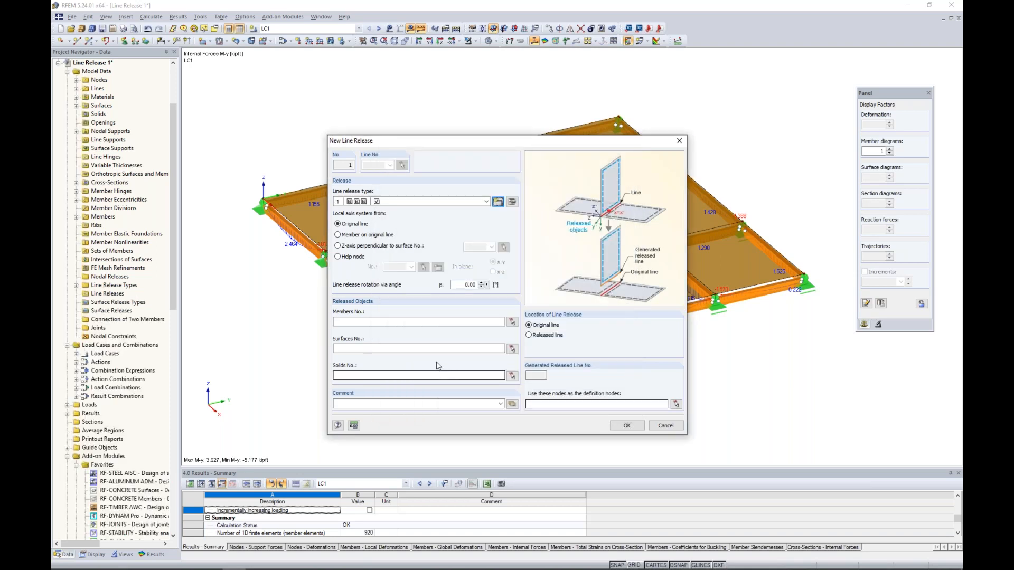
Set surface 1 as the released object and assign the line release to all the beam lines of the floor.
click(422, 348)
text(1)
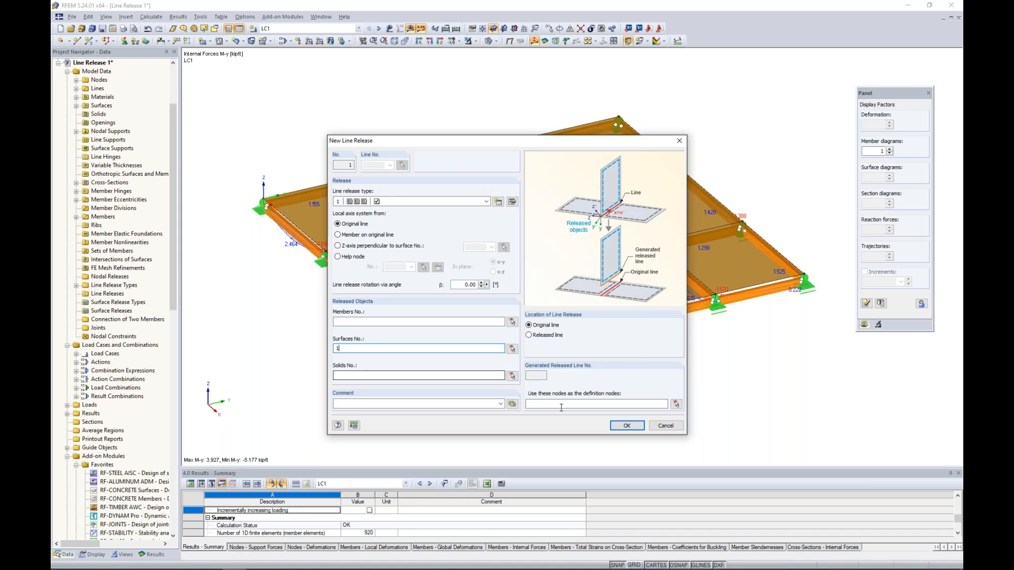
click(626, 426)
scroll(607, 409, down, 3)
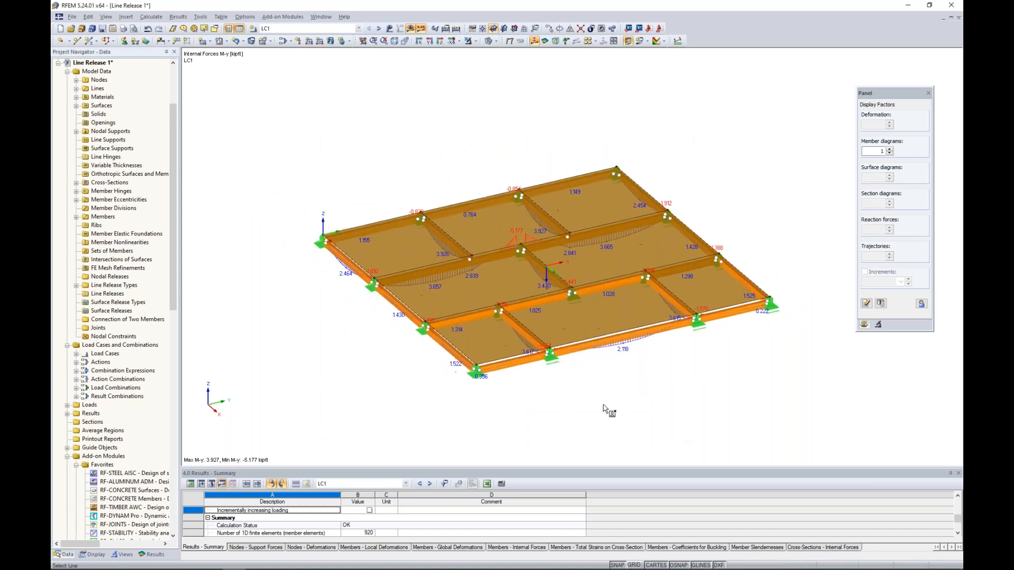
drag(335, 158, 782, 429)
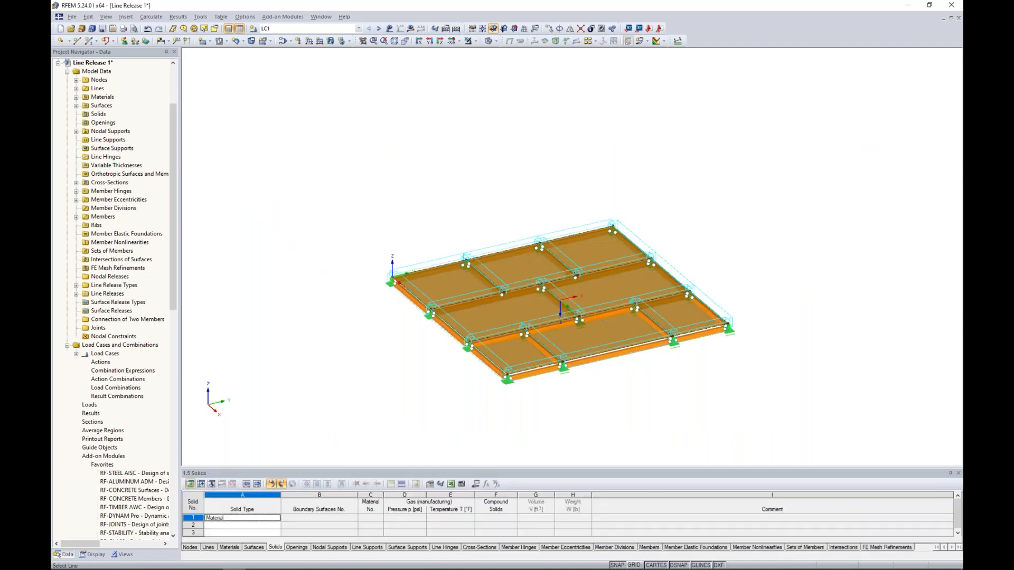
scroll(606, 390, up, 5)
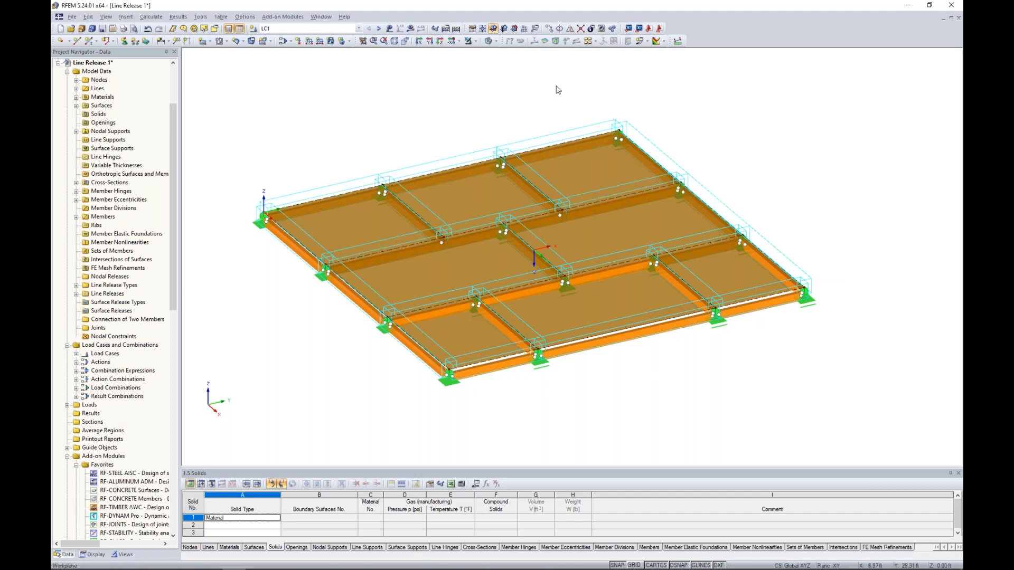
Calculate LC1 with the line releases, and examine the member moments M-T and M-y in wireframe display.
click(410, 28)
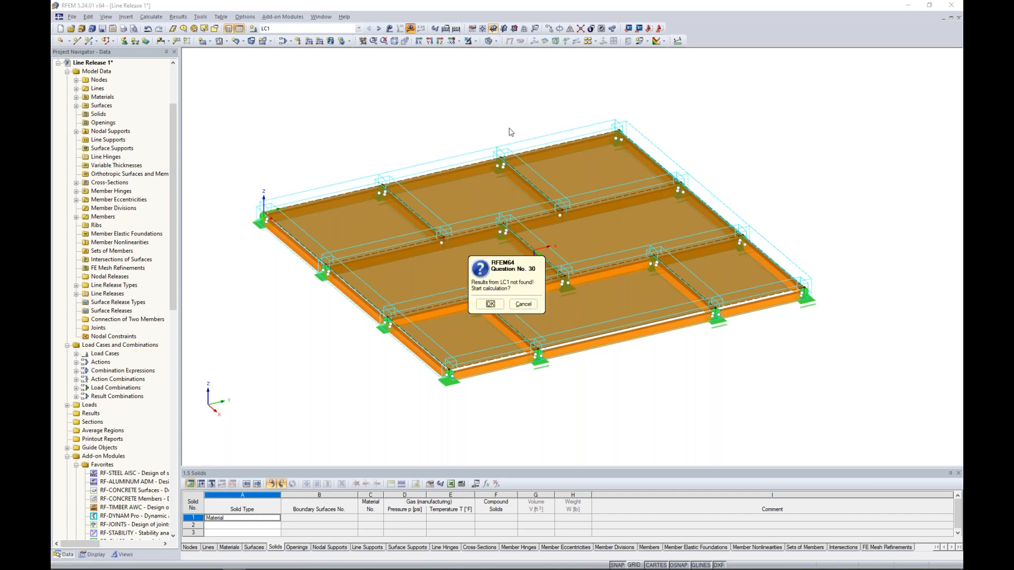
click(490, 303)
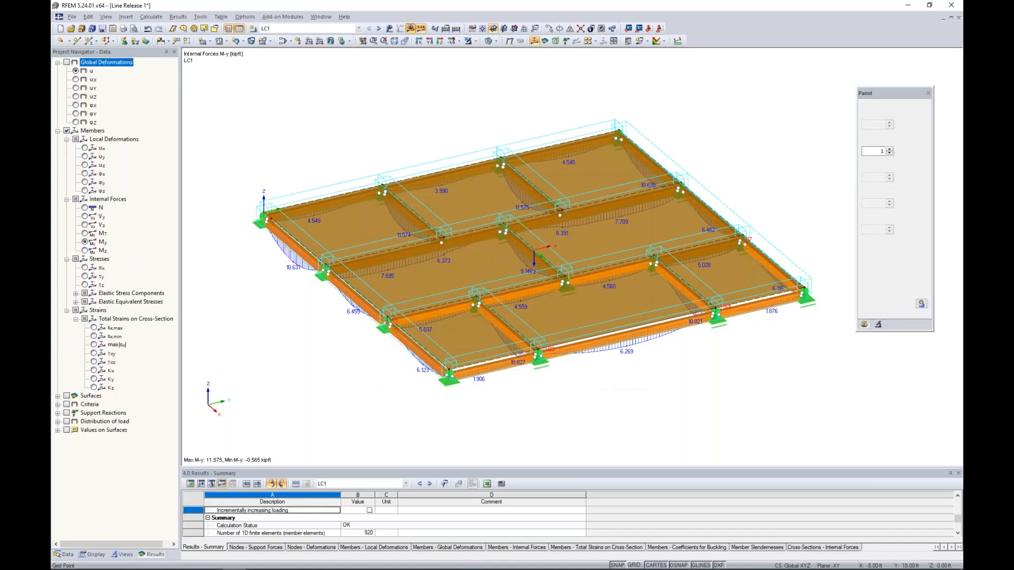
click(489, 41)
click(85, 232)
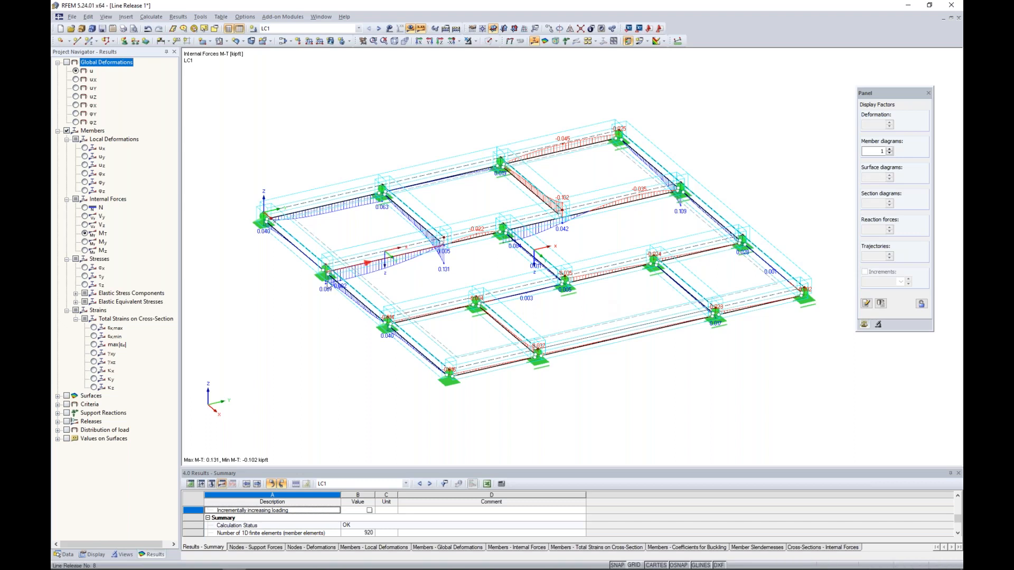
click(85, 242)
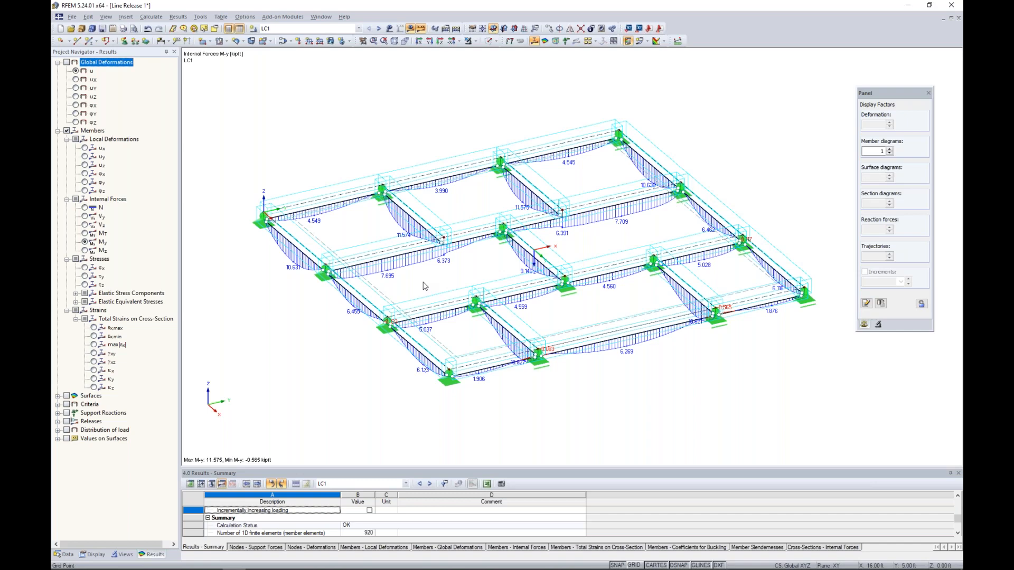
Switch to the PowerPoint slide show of the FEA troubleshooting webinar.
key(super+Tab)
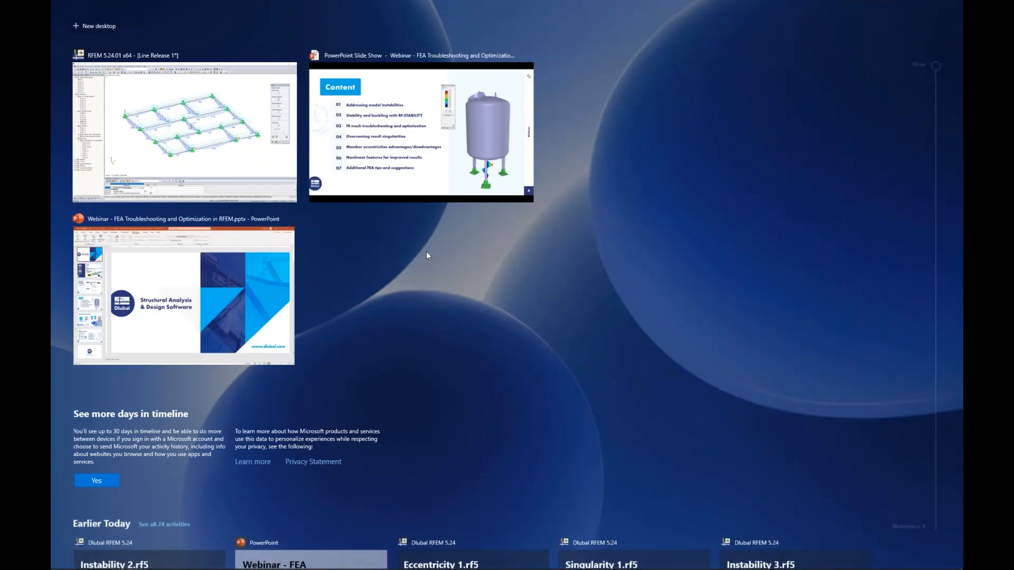
click(421, 132)
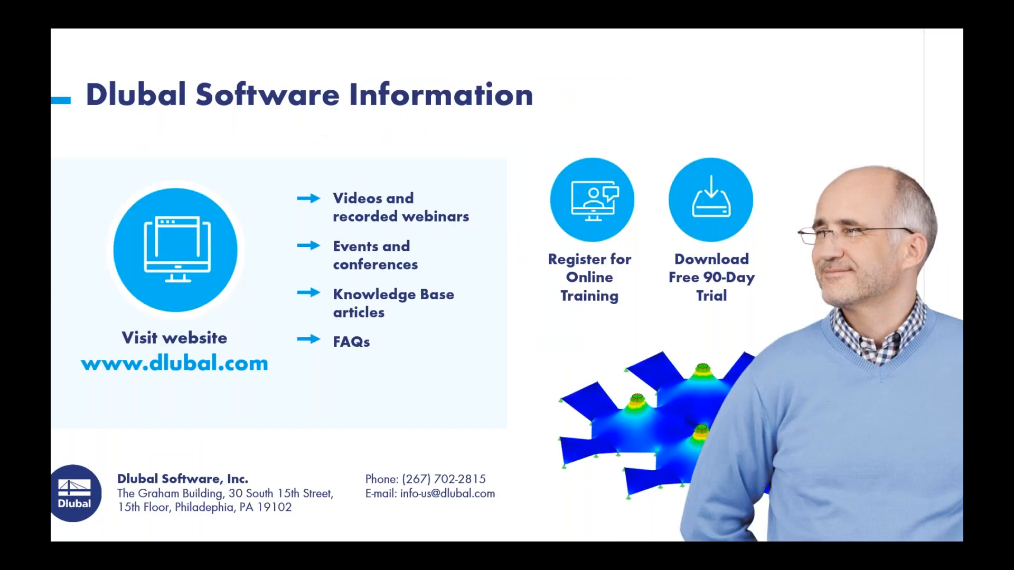